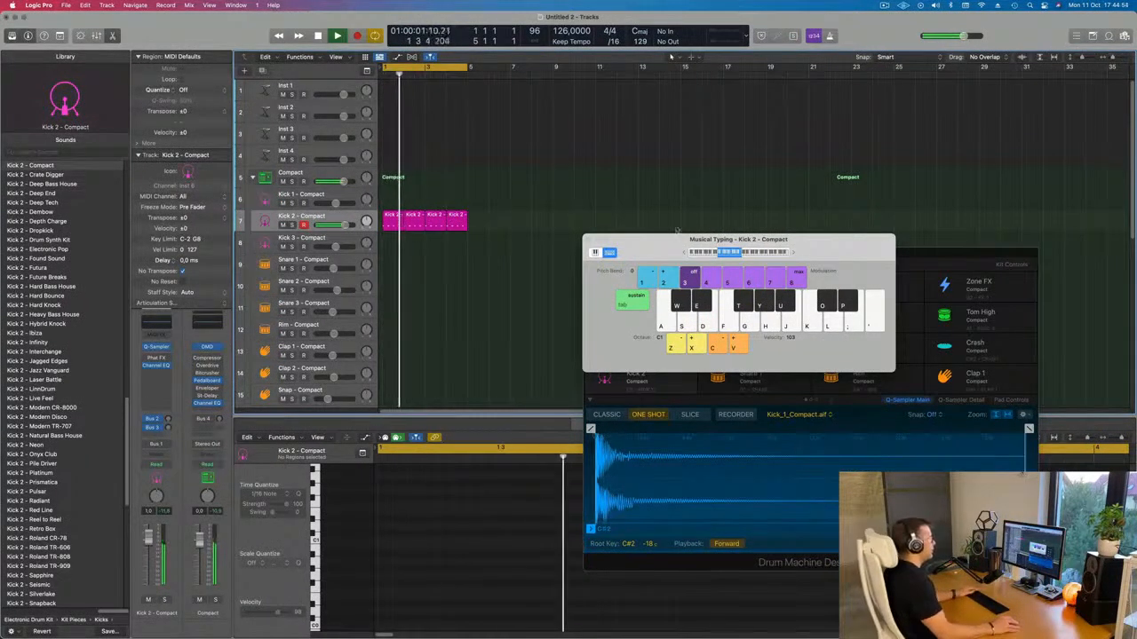
Step: Move the Musical Typing window clear of the sampler and transpose all notes in the four Kick 2 regions up
left_click_drag(654, 248, 702, 123)
key("Return")
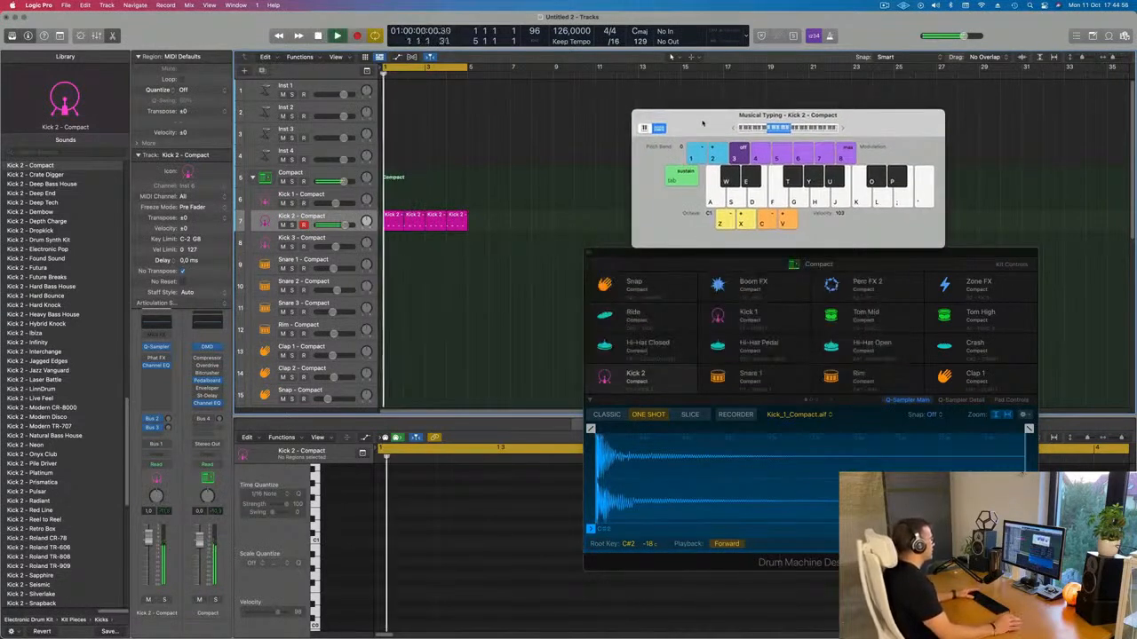
key("super+a")
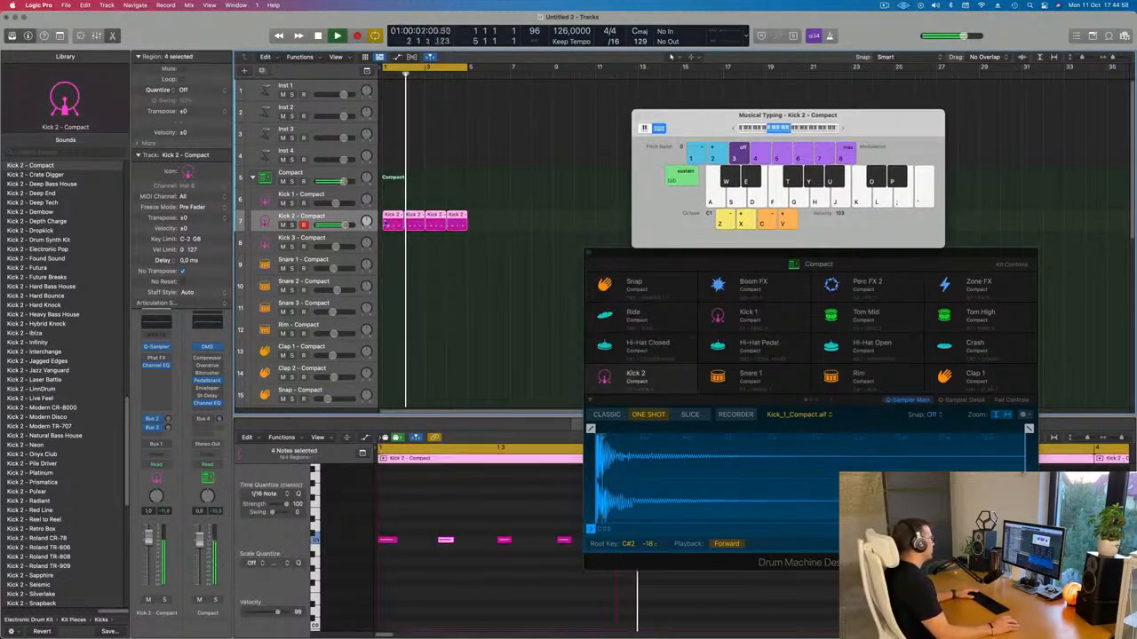
scroll(424, 570, "up", 3)
scroll(427, 568, "down", 5)
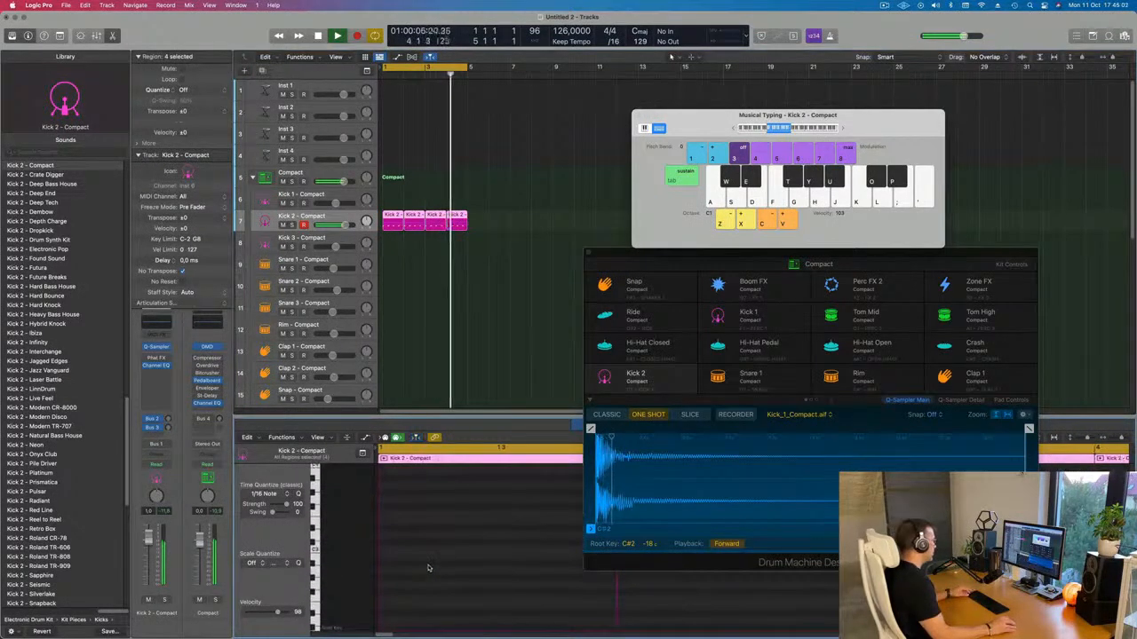
scroll(415, 560, "down", 3)
key("super+a")
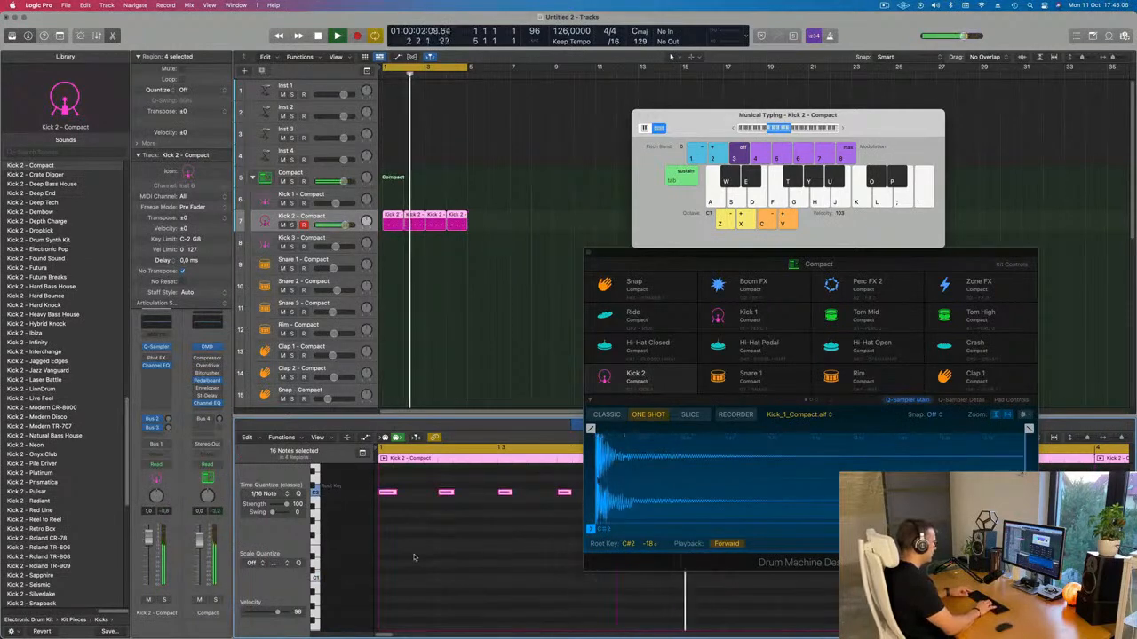
scroll(413, 555, "down", 1)
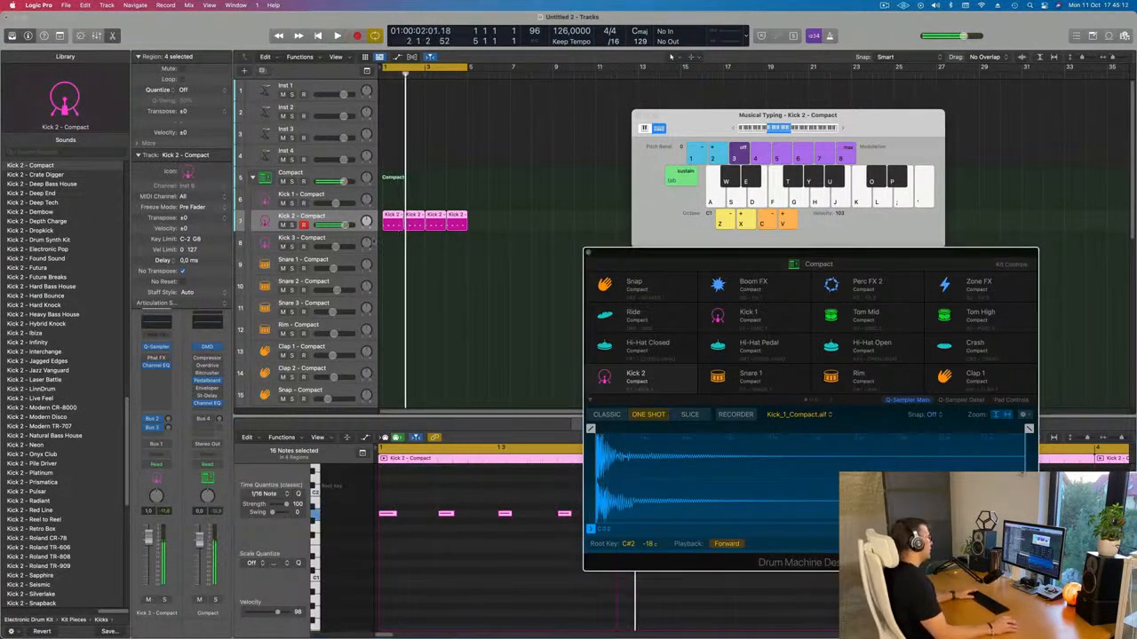
Step: Audition the Kick - Birdland Calls sound, and load Kick - Blazing Hot onto the Kick 2 track
scroll(53, 323, "up", 15)
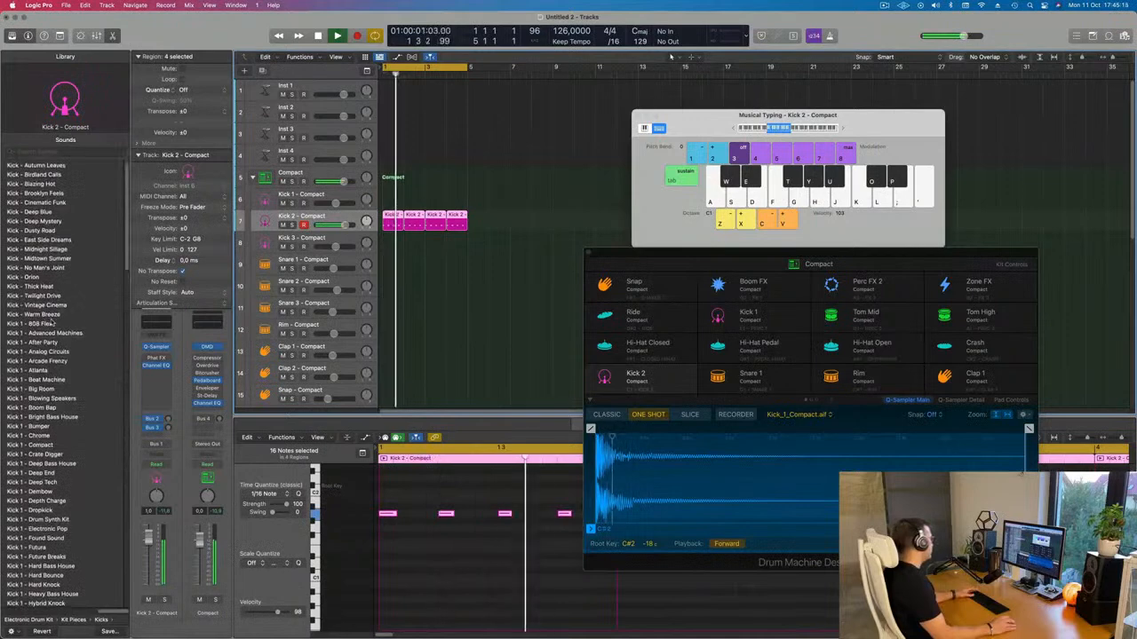
left_click(41, 175)
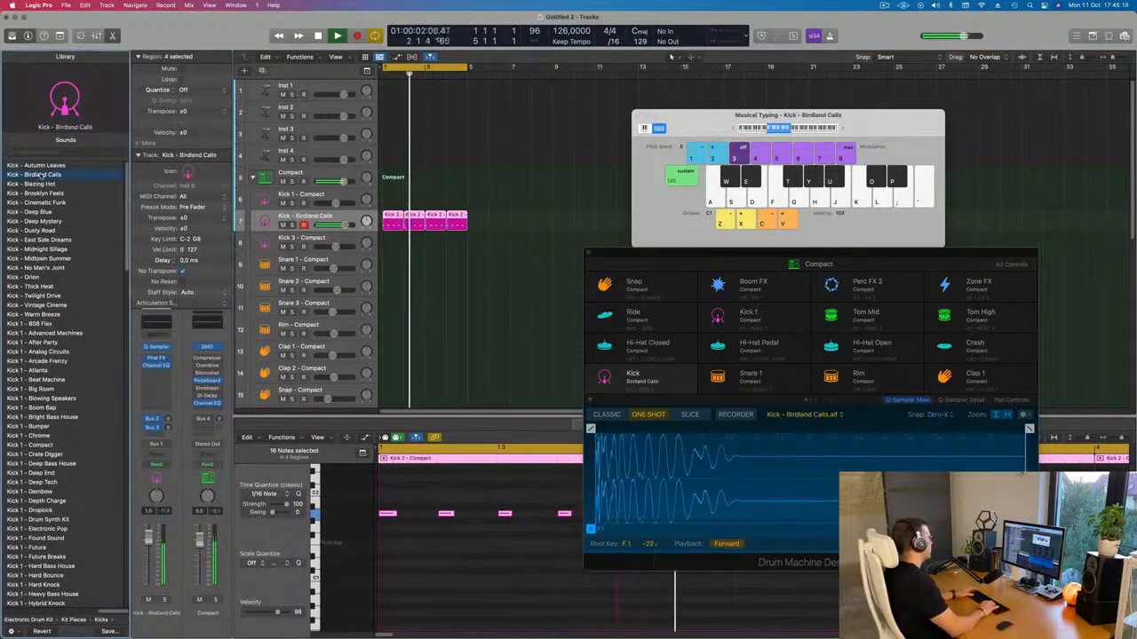
key("Down")
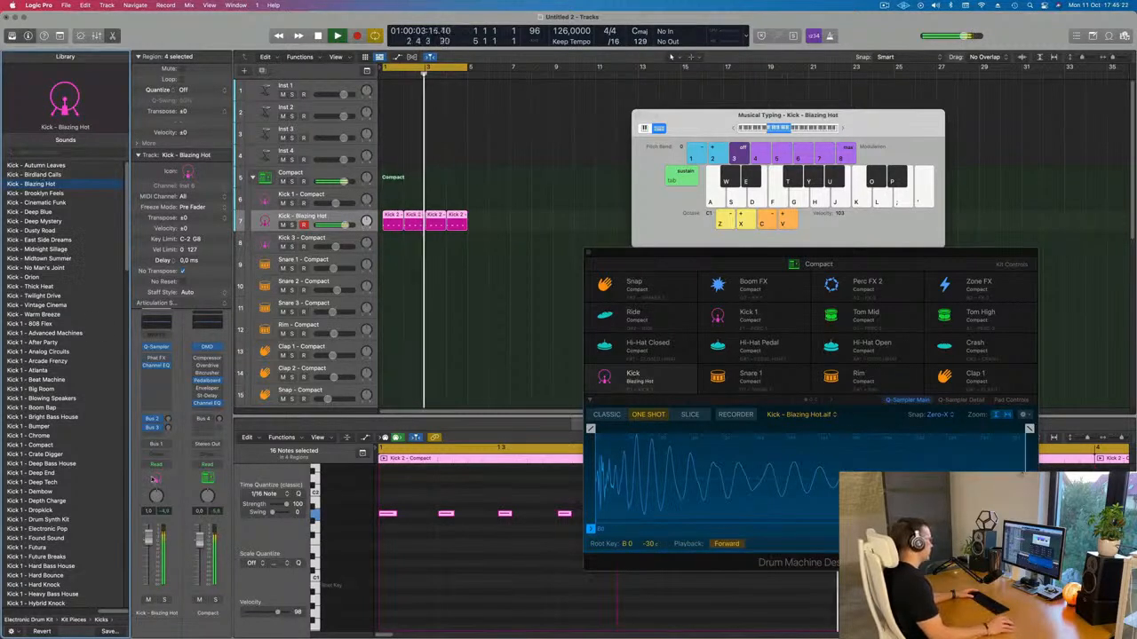
Step: Transpose all kick notes down one octave and move the Drum Machine Designer window away from the Piano Roll
left_click(434, 552)
key("super+a")
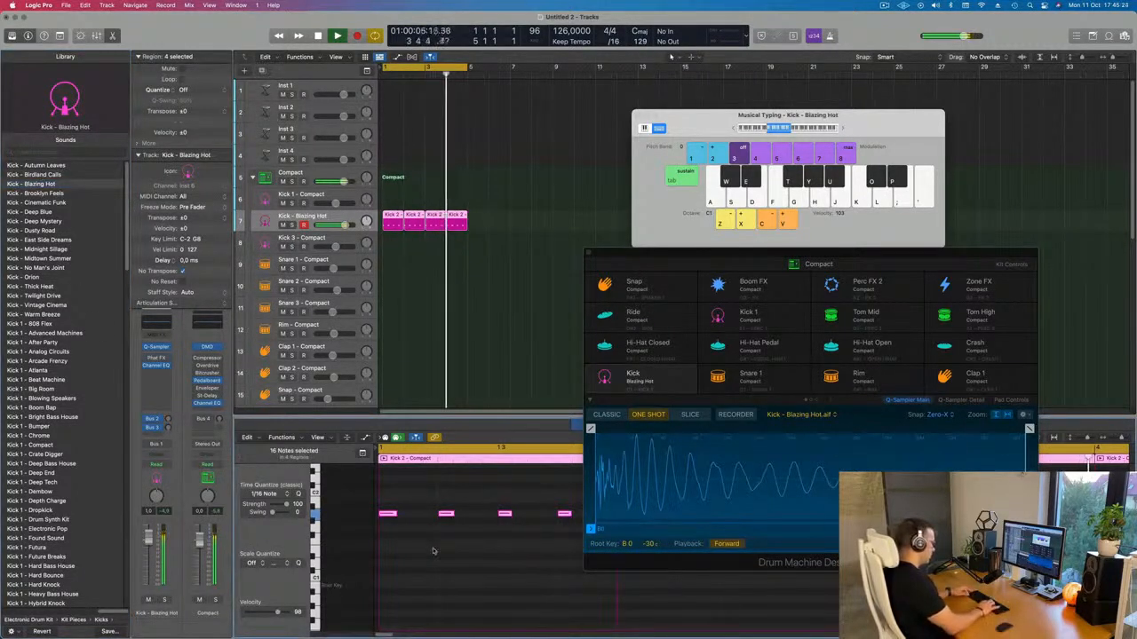
key("alt+shift+Down")
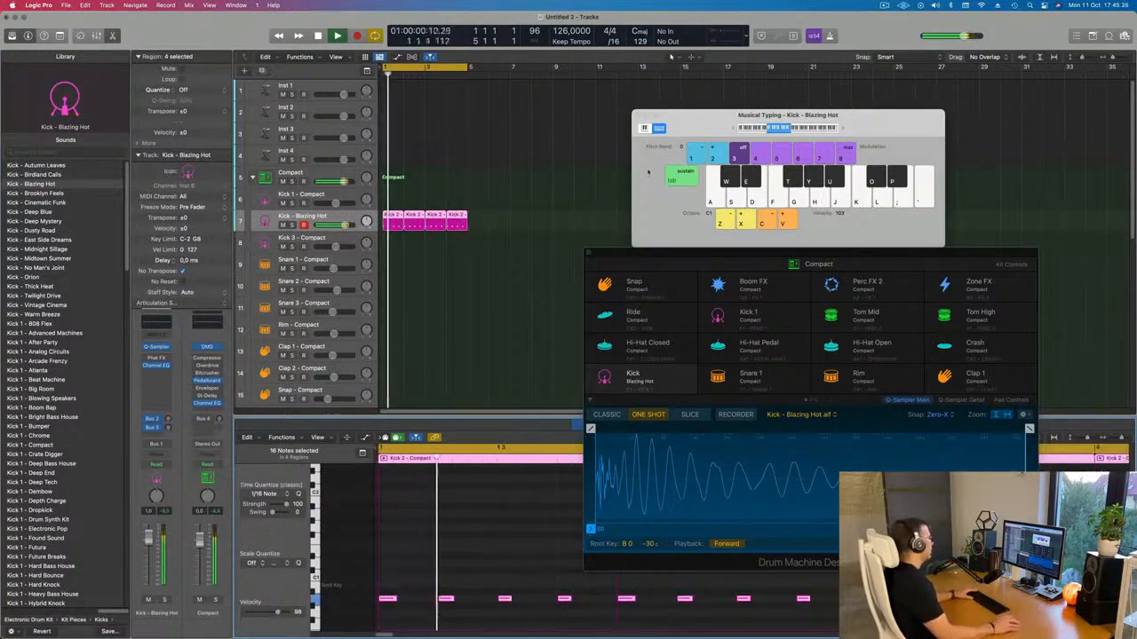
left_click_drag(879, 264, 948, 117)
left_click(543, 231)
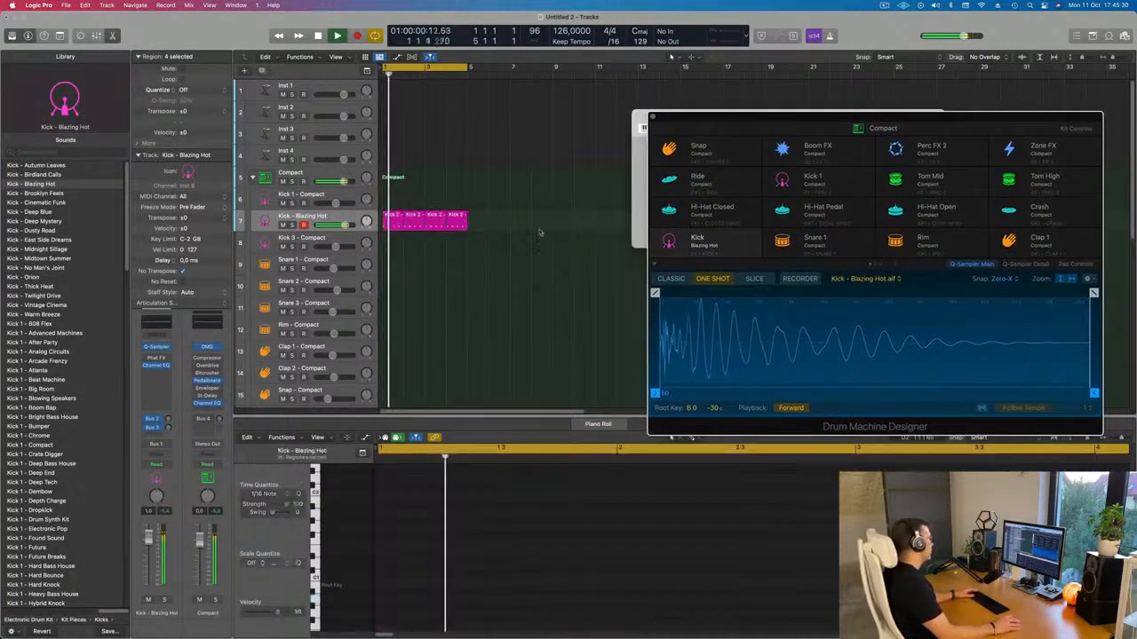
Step: Copy the first kick region to the Snare 2 track and transpose its notes up two octaves
scroll(573, 252, "down", 5)
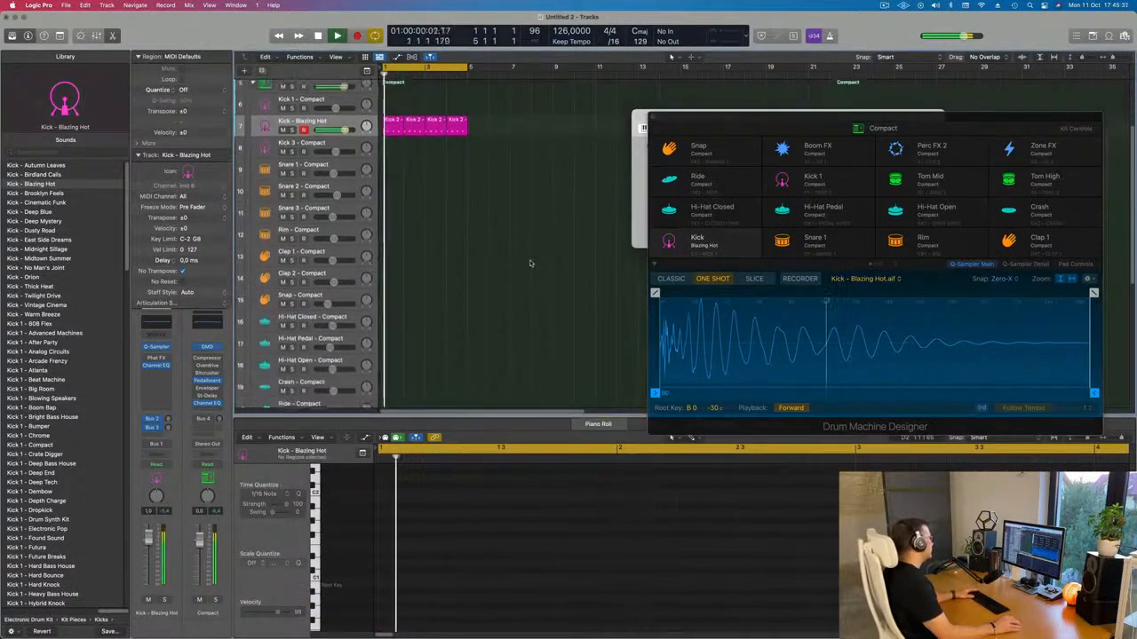
key("space")
scroll(530, 257, "up", 3)
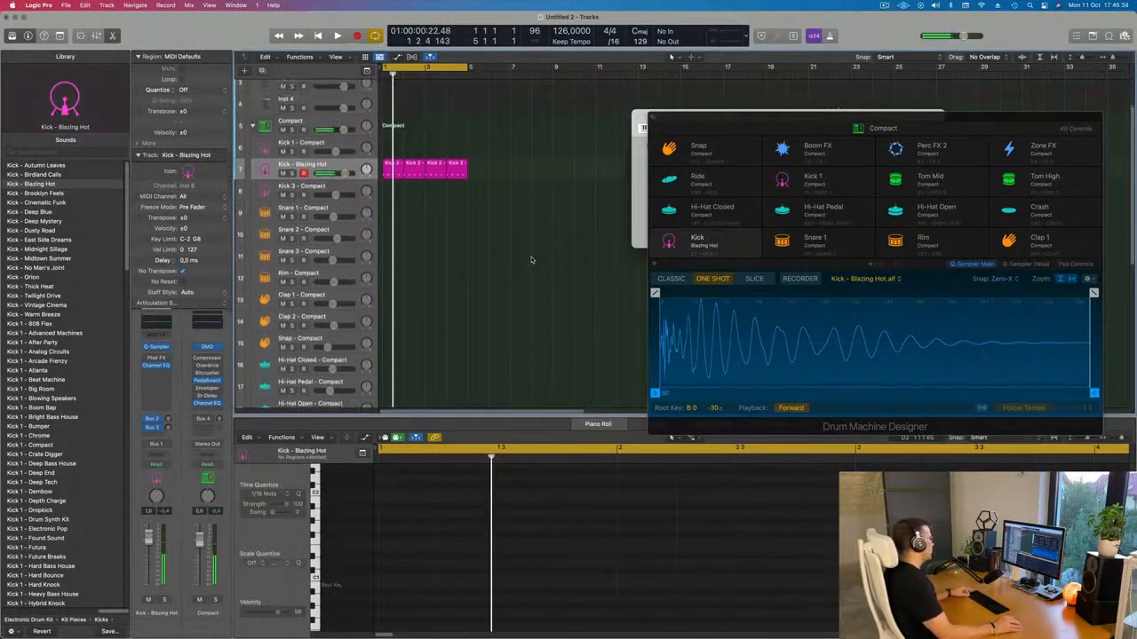
left_click(391, 167)
left_click_drag(388, 165, 391, 235)
key("space")
key("space")
key("alt+Up")
key("alt+Up")
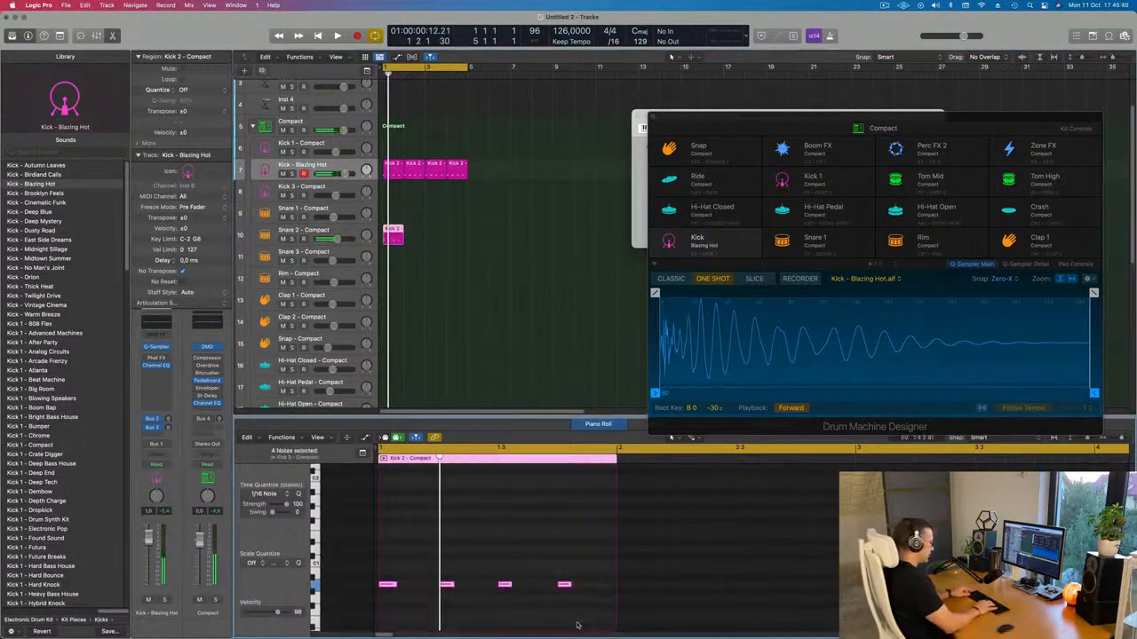
Step: Keep only the notes on beats 2 and 4 in the Snare 2 region and repeat it three times to fill four bars
scroll(576, 625, "up", 5)
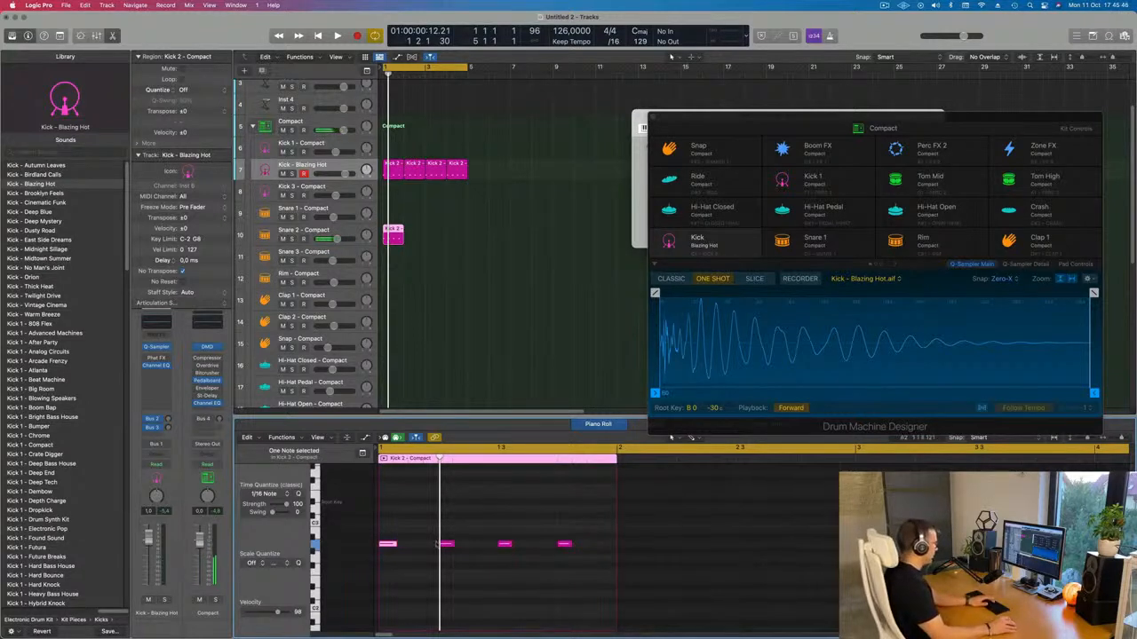
key("space")
left_click(461, 234)
left_click_drag(467, 233, 394, 252)
key("super+r")
key("super+r")
key("super+r")
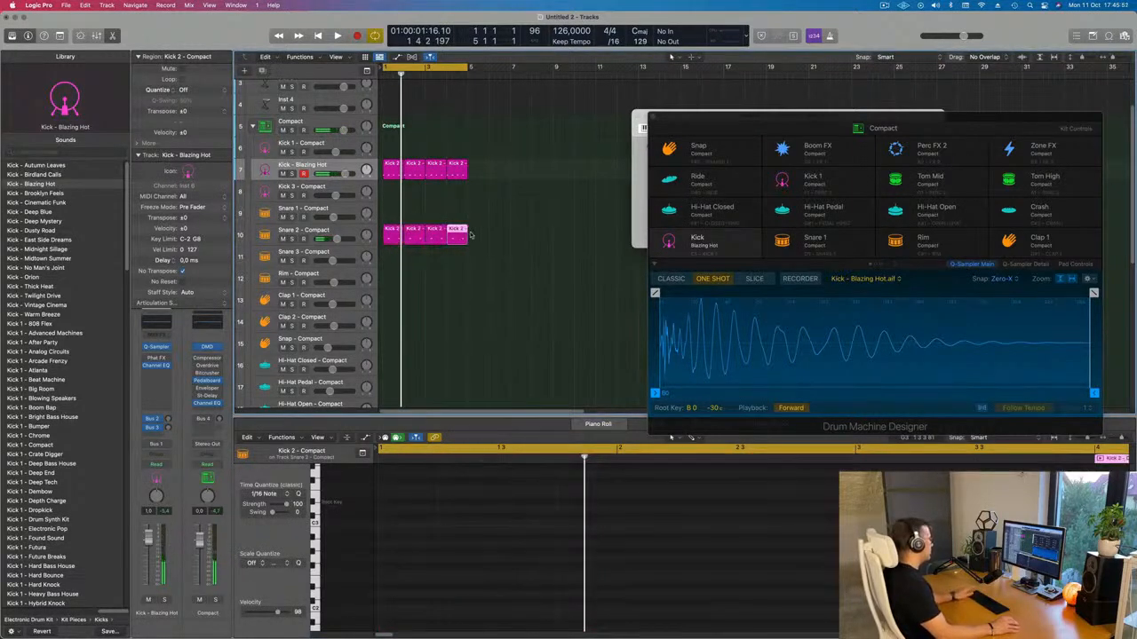
Step: Lower the Snare 2 track's volume to -12.0 dB while playing the loop
left_click(342, 232)
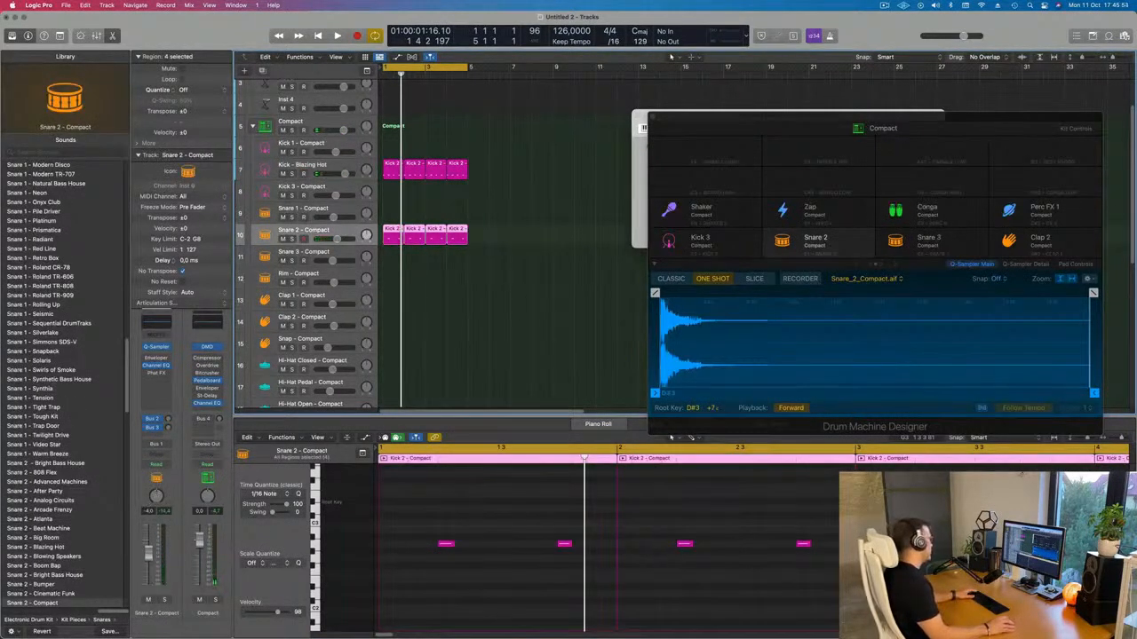
key("space")
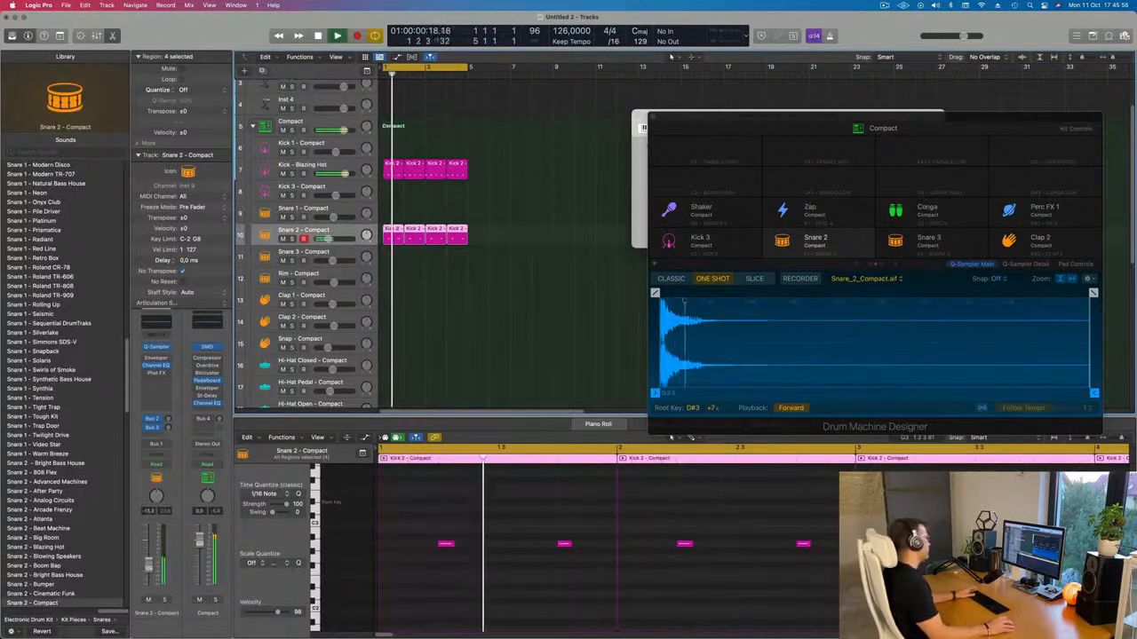
scroll(552, 258, "down", 1)
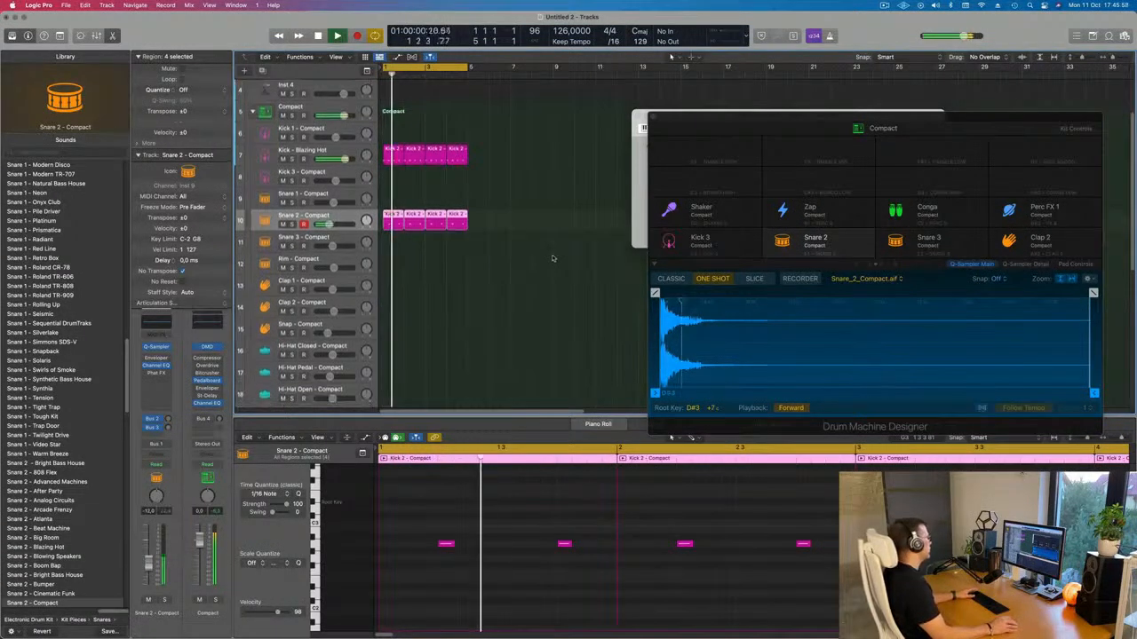
scroll(439, 116, "down", 3)
key("space")
Step: Copy the first kick region to the Hi-Hat Closed track and shift its four notes onto the offbeats
scroll(405, 122, "up", 1)
left_click(390, 104)
left_click_drag(391, 104, 374, 303)
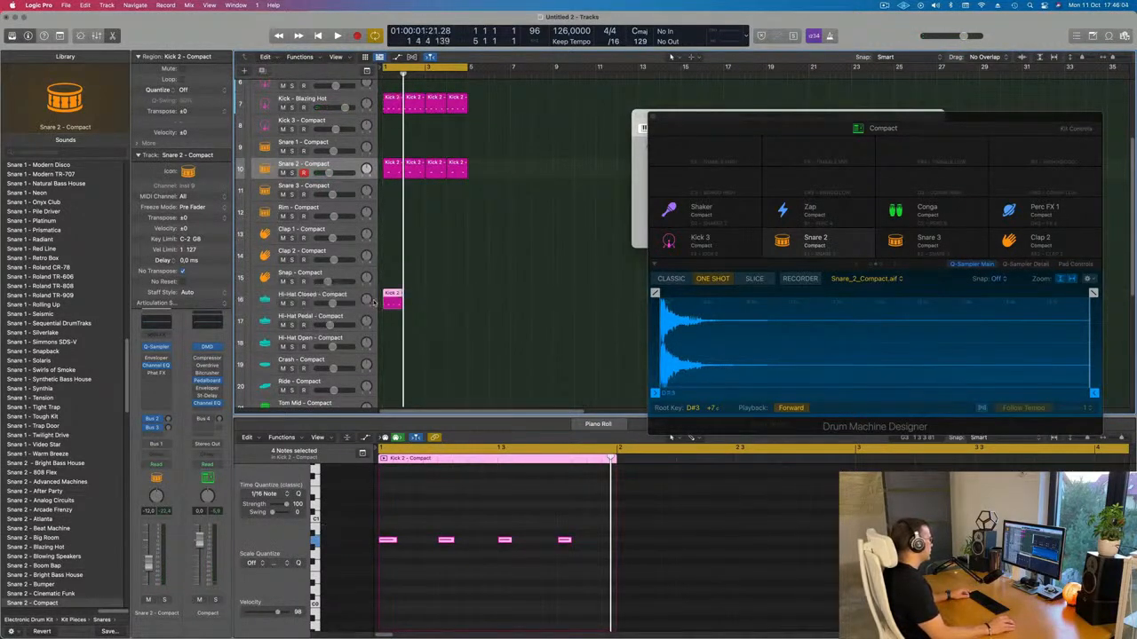
left_click_drag(391, 515, 579, 571)
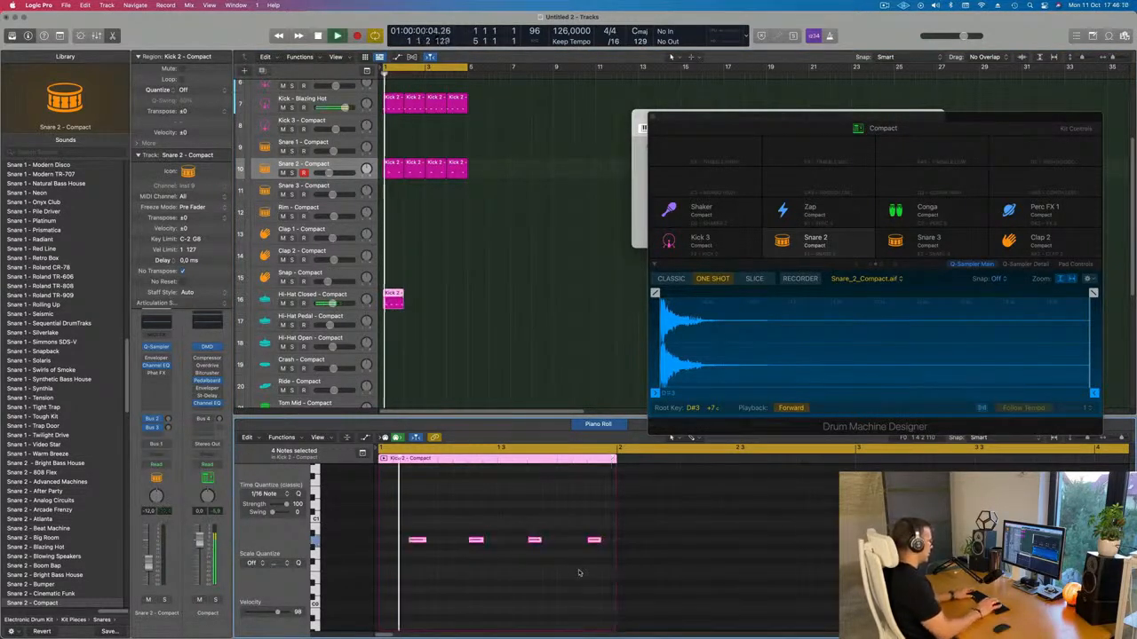
Step: Move the offbeat region to the Hi-Hat Pedal track and transpose its four notes up while checking the sound
left_click_drag(393, 299, 395, 321)
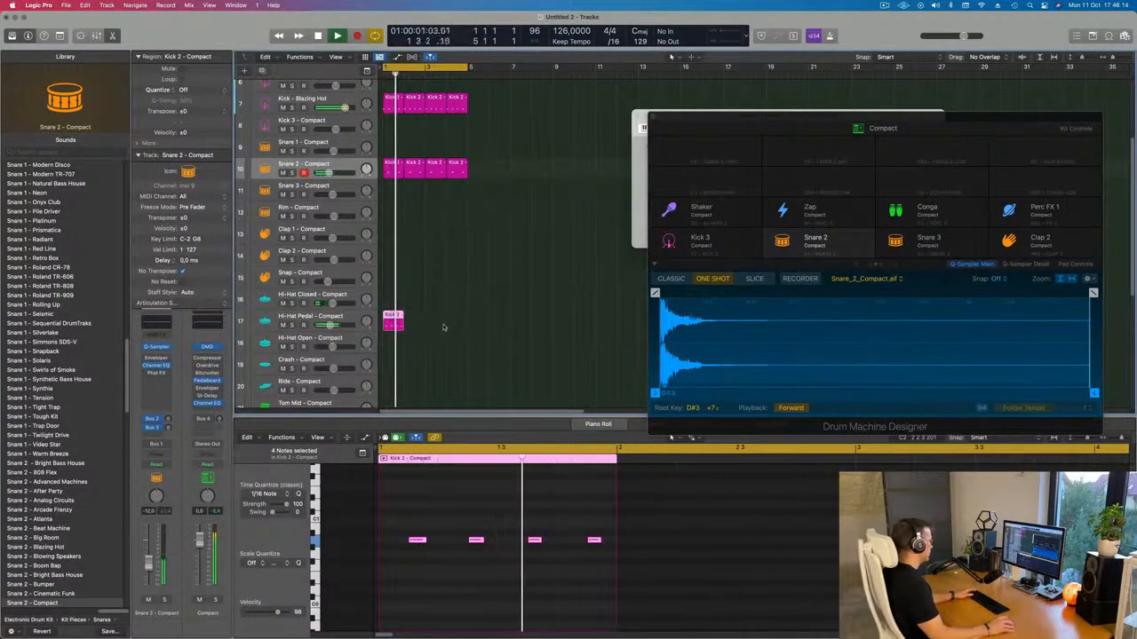
scroll(442, 328, "down", 3)
key("space")
scroll(417, 524, "up", 5)
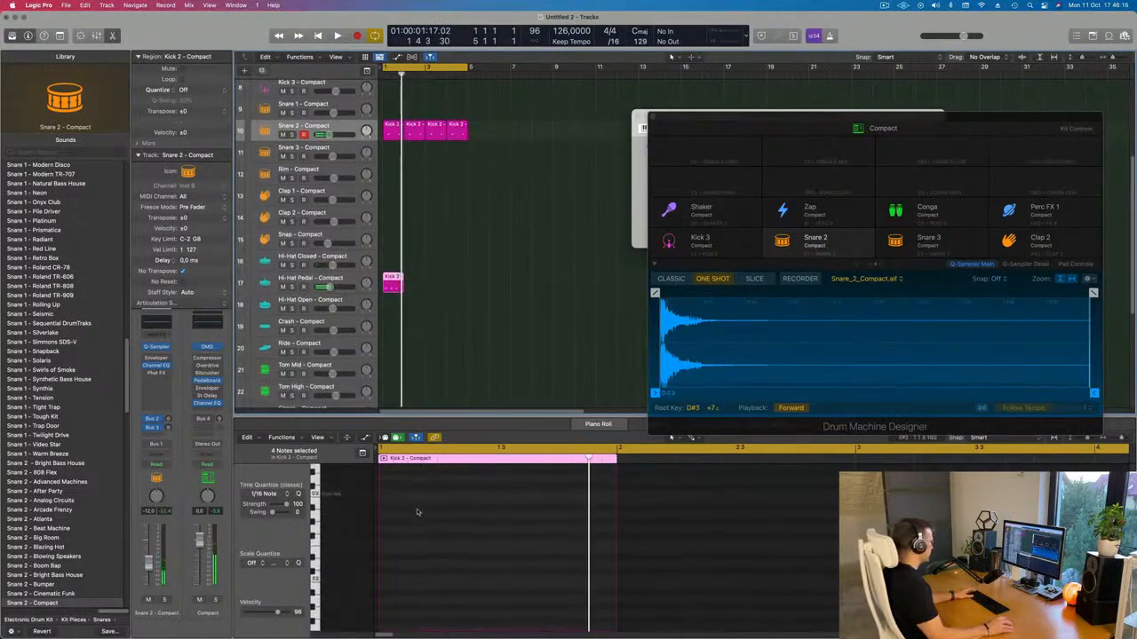
left_click(440, 569)
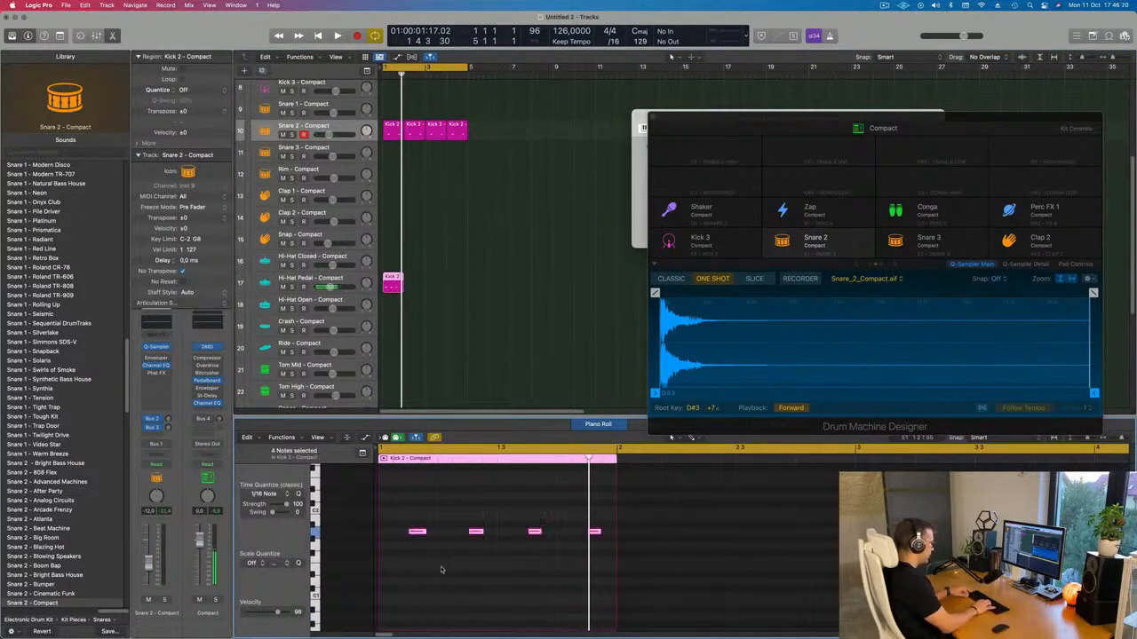
key("space")
scroll(442, 533, "up", 3)
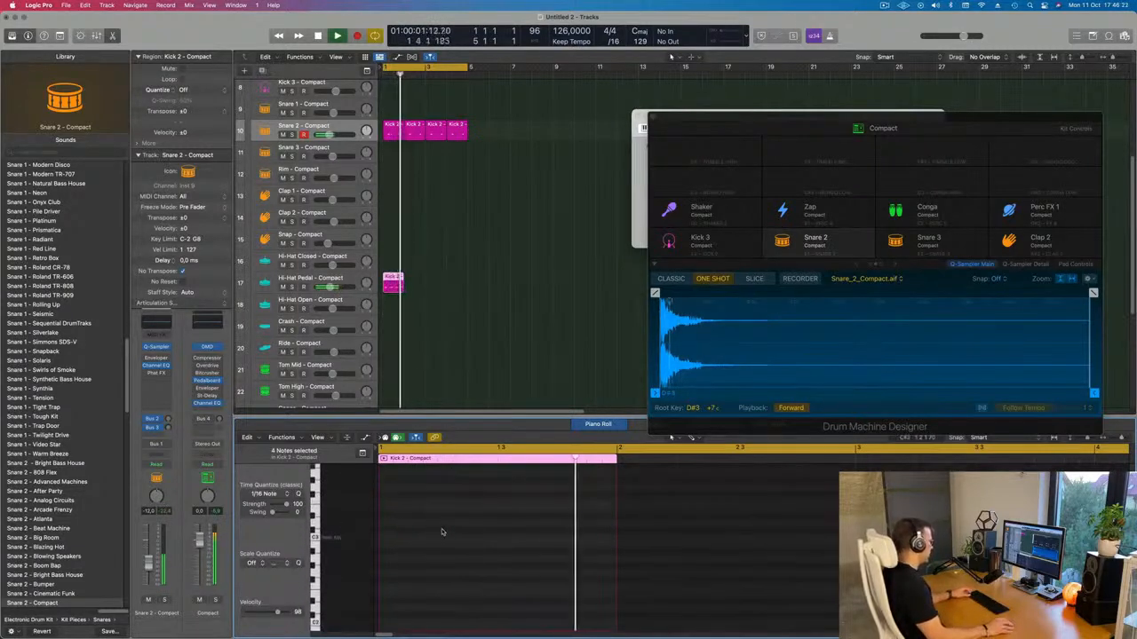
Step: Repeat the Hi-Hat Pedal region three times to fill four bars and play back the loop
left_click(486, 344)
left_click(391, 281)
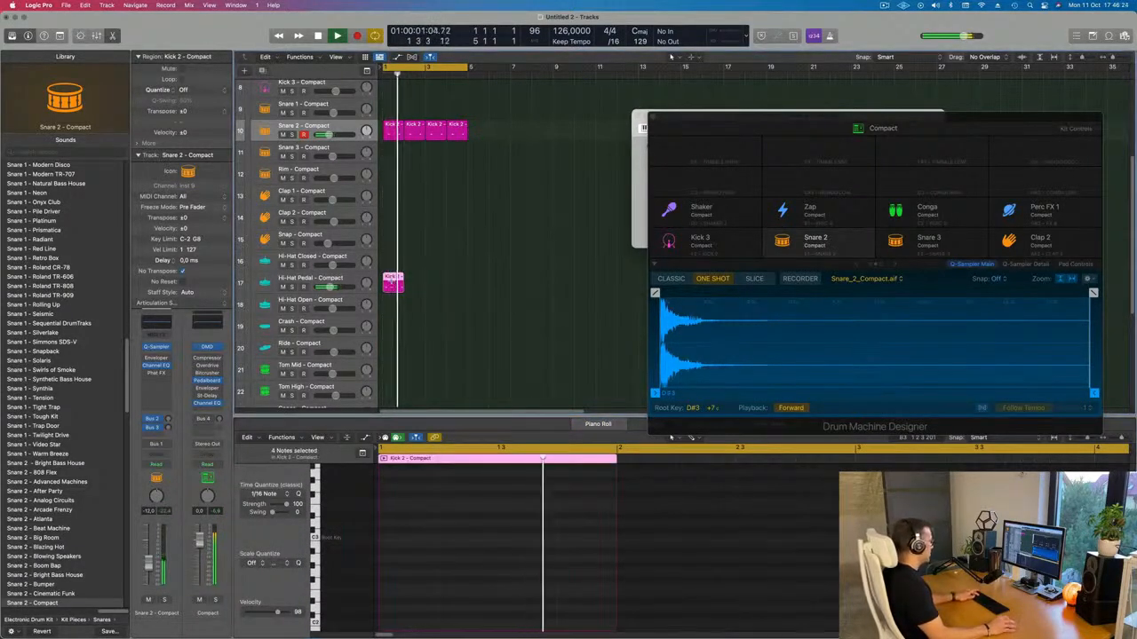
key("super+r")
key("super+r")
key("super+r")
left_click_drag(530, 267, 397, 285)
key("space")
key("space")
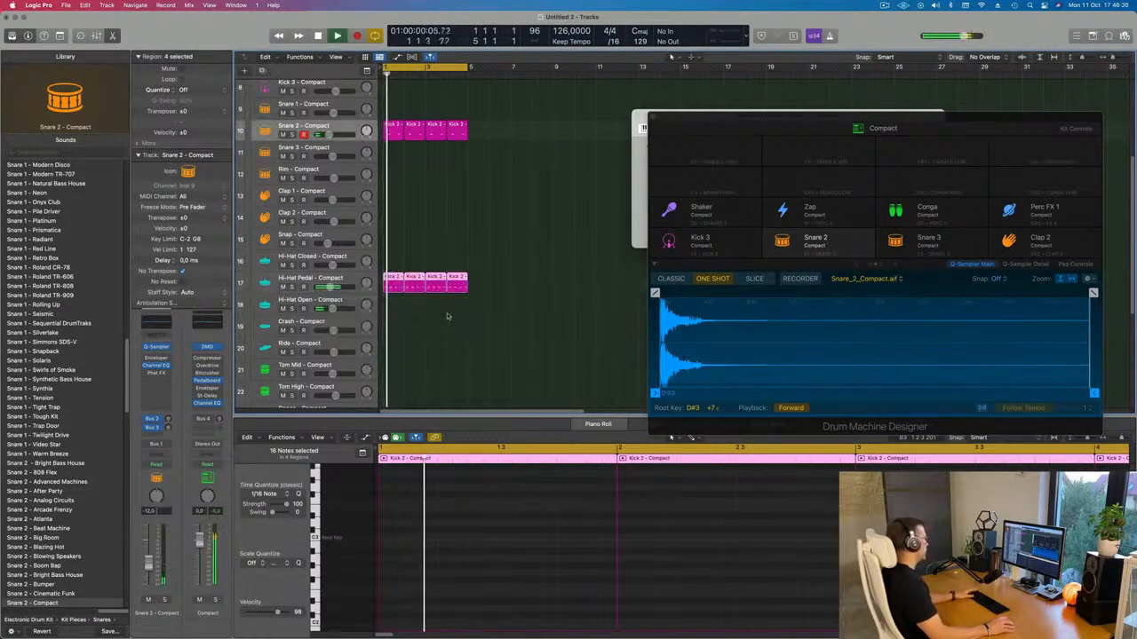
Step: Copy the first Hi-Hat Pedal region to the Ride track and shift its four notes back onto the beats
key("super+Left")
scroll(426, 324, "down", 2)
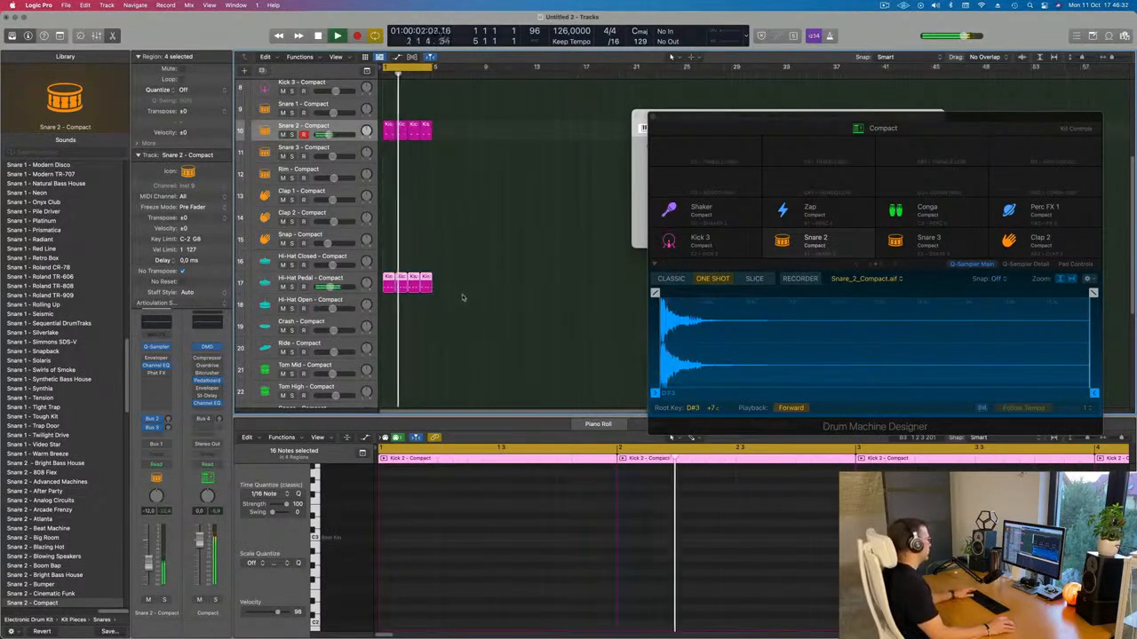
scroll(465, 294, "up", 1)
scroll(468, 294, "down", 3)
key("space")
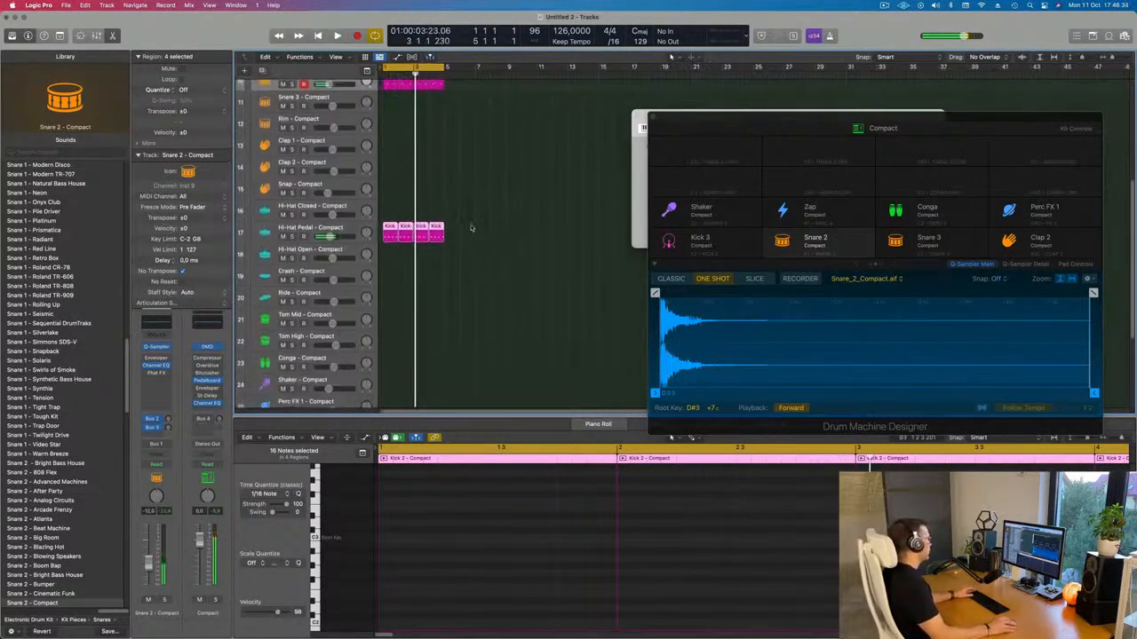
left_click(462, 229)
left_click(389, 227)
left_click_drag(386, 256, 388, 300)
left_click_drag(403, 520, 691, 555)
left_click_drag(405, 542, 390, 543)
key("space")
key("super+Up")
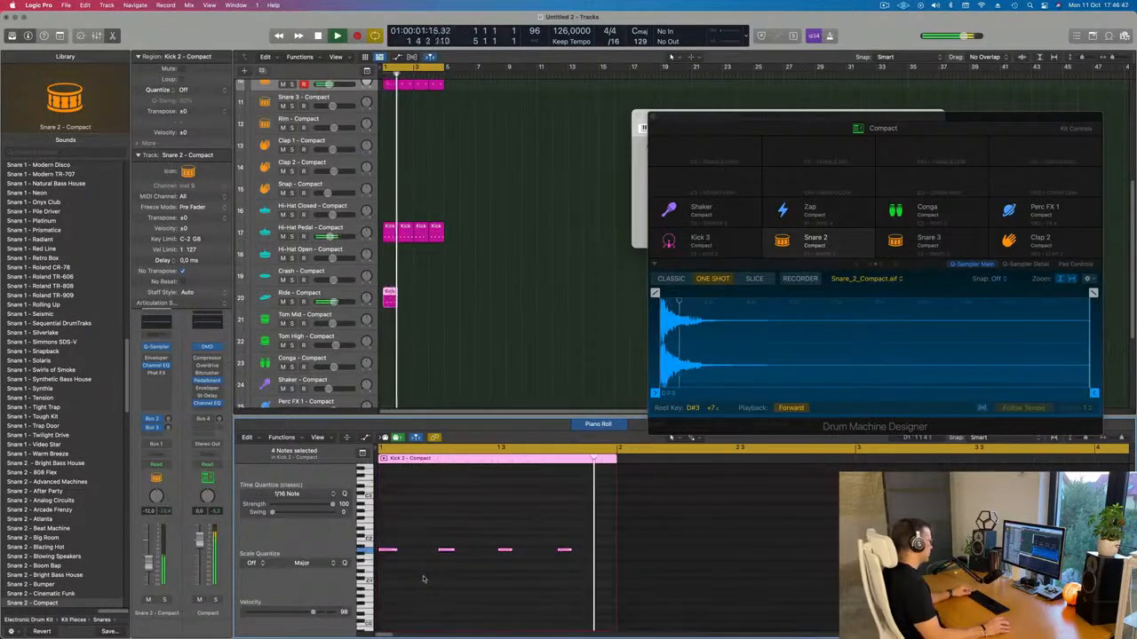
key("super+Down")
key("super+Down")
key("super+Down")
key("Left")
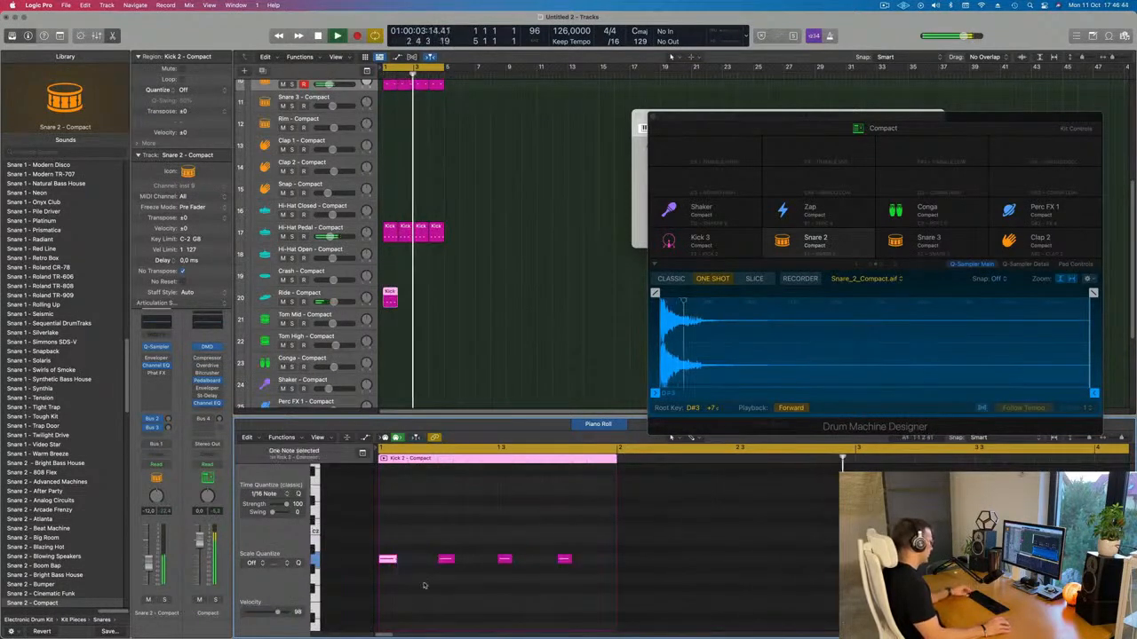
key("super+s")
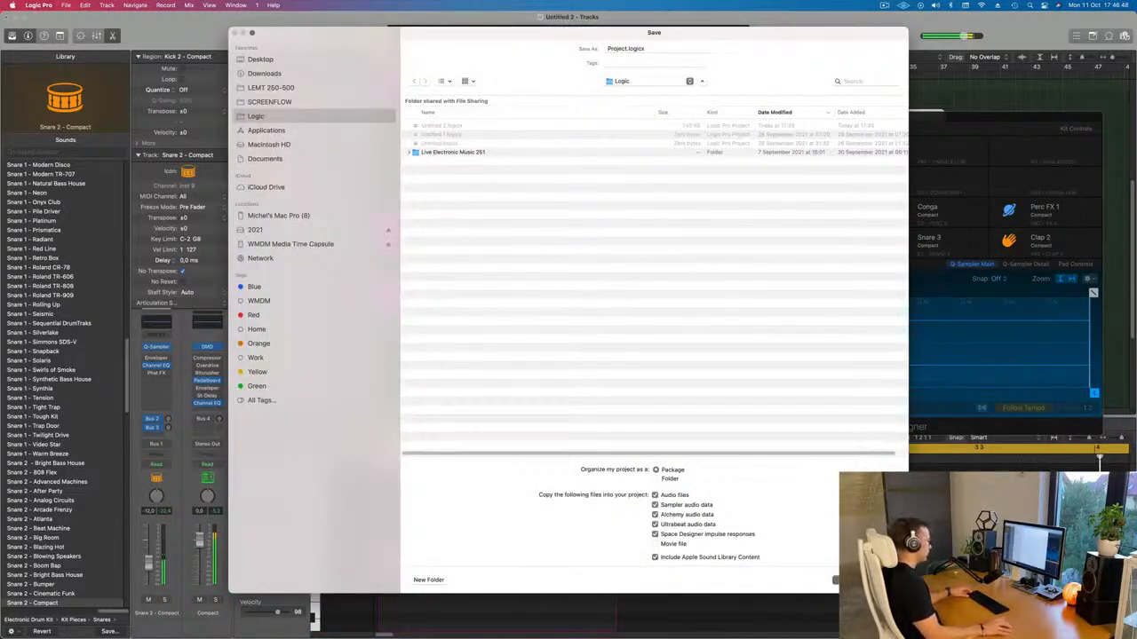
key("Escape")
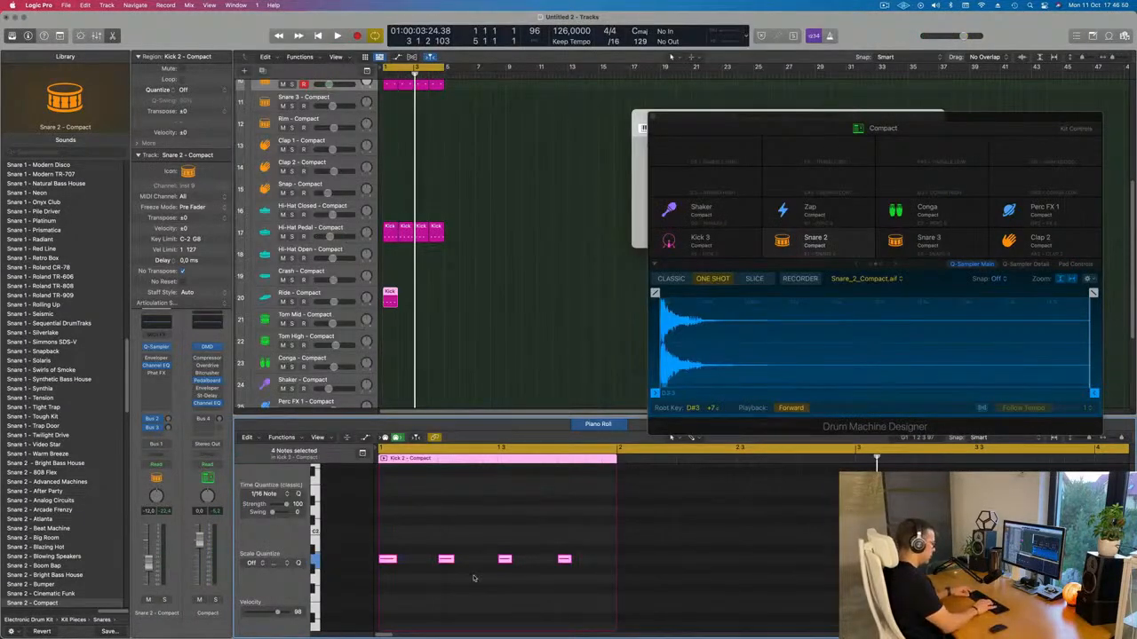
Step: Transpose the four notes of the Ride region up and shorten them to very short hits during playback
key("space")
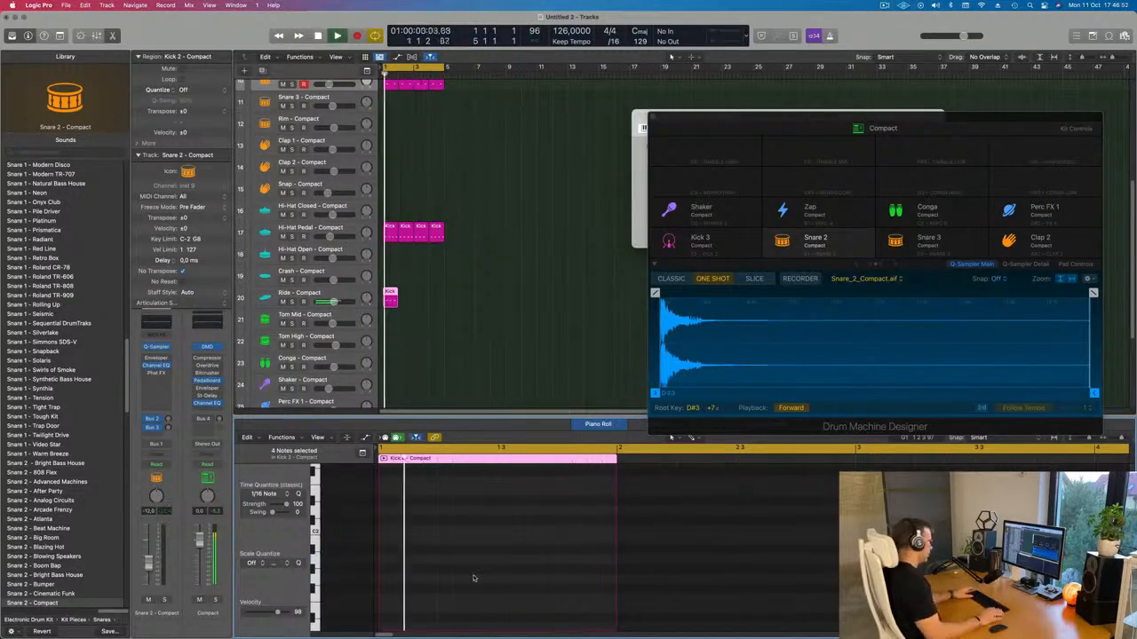
scroll(470, 583, "down", 3)
scroll(470, 582, "up", 5)
key("alt+shift+Left")
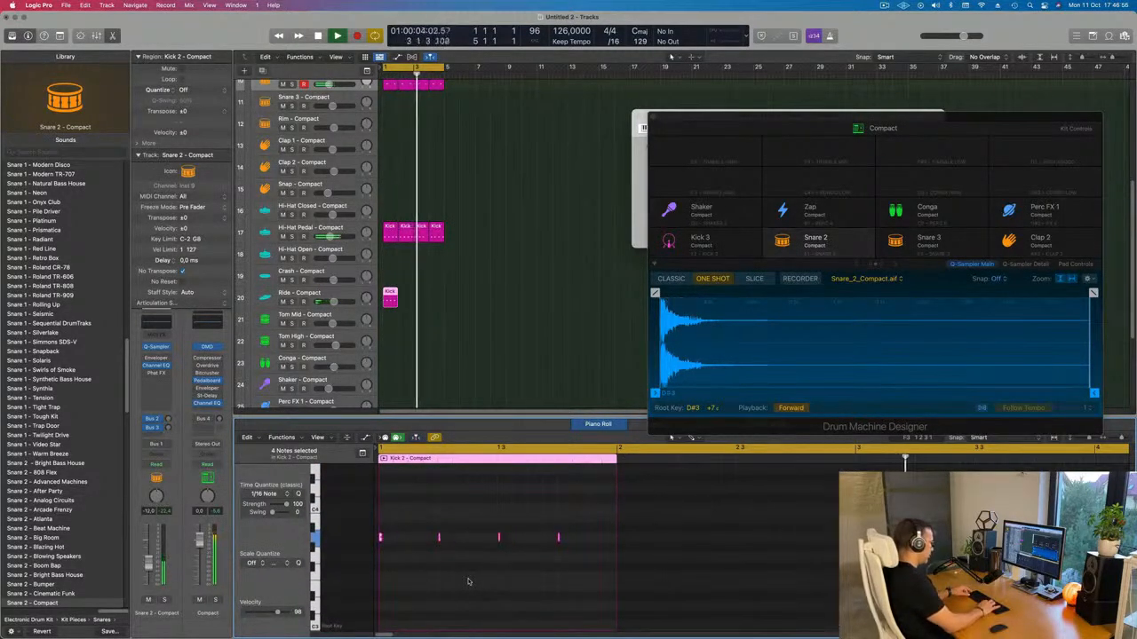
Step: Repeat the Ride region three times to fill four bars and select the Kick - Blazing Hot track during playback
key("alt+shift+Right")
key("Delete")
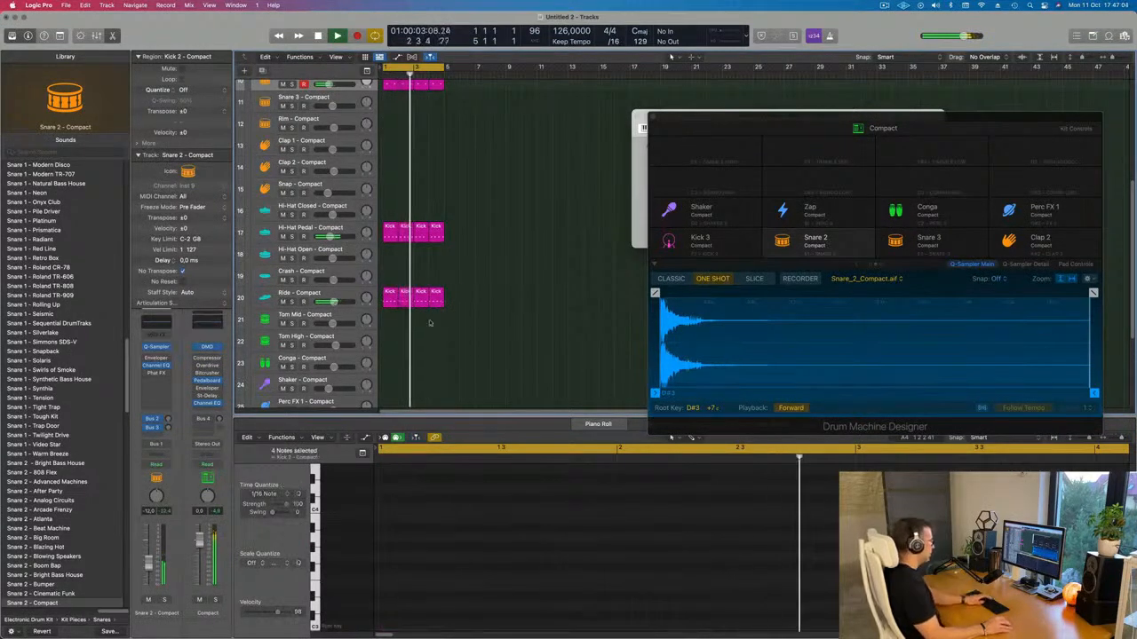
left_click(345, 294)
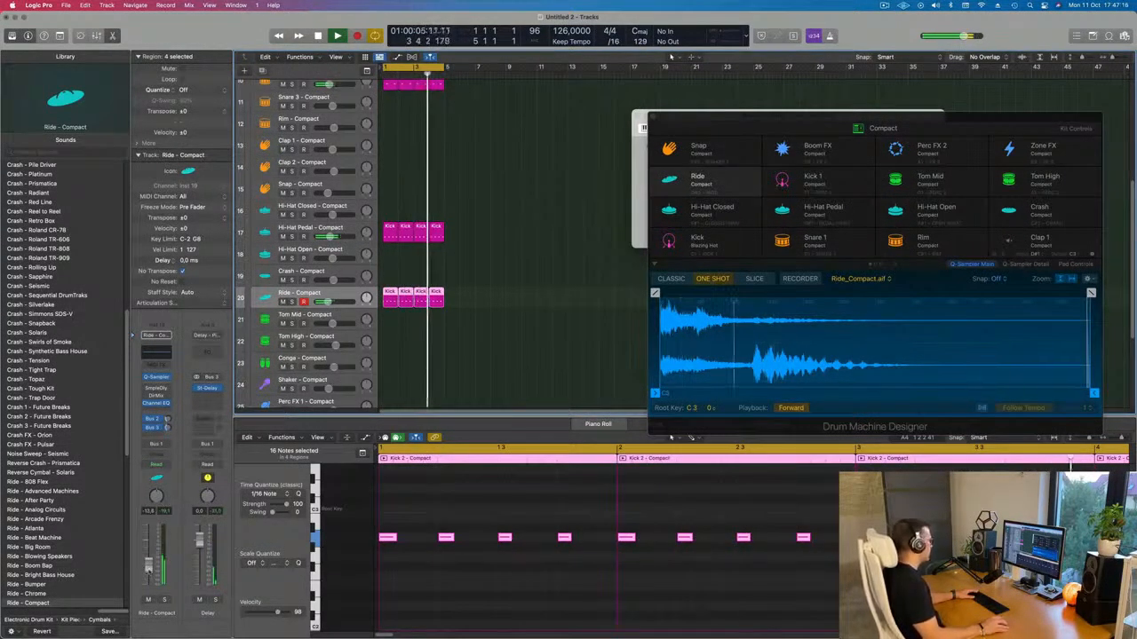
left_click(547, 266)
scroll(544, 266, "up", 8)
left_click(257, 224)
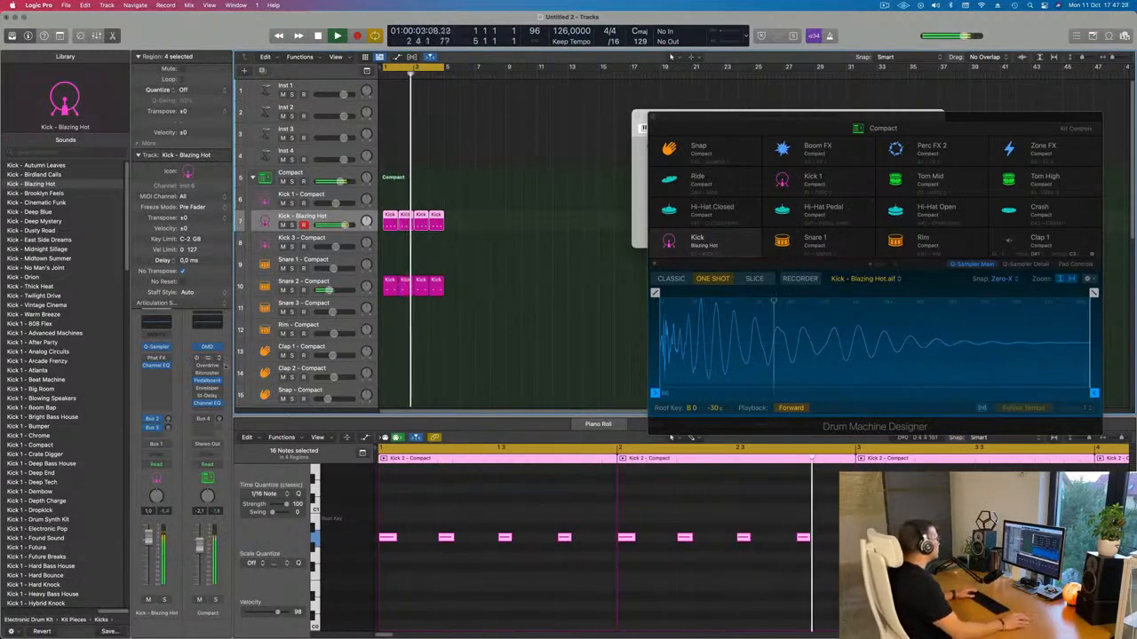
Step: Open the Alchemy synth on the Inst 1 track and choose the Techno genre in its preset browser
left_click(305, 88)
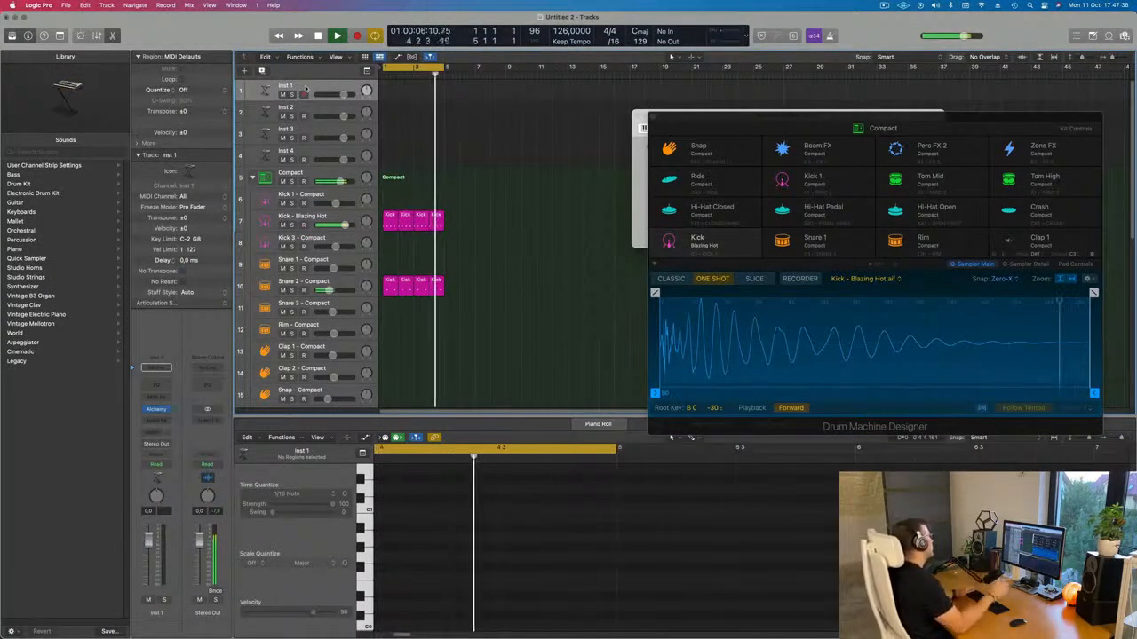
left_click(156, 409)
left_click_drag(633, 145, 589, 116)
left_click(494, 285)
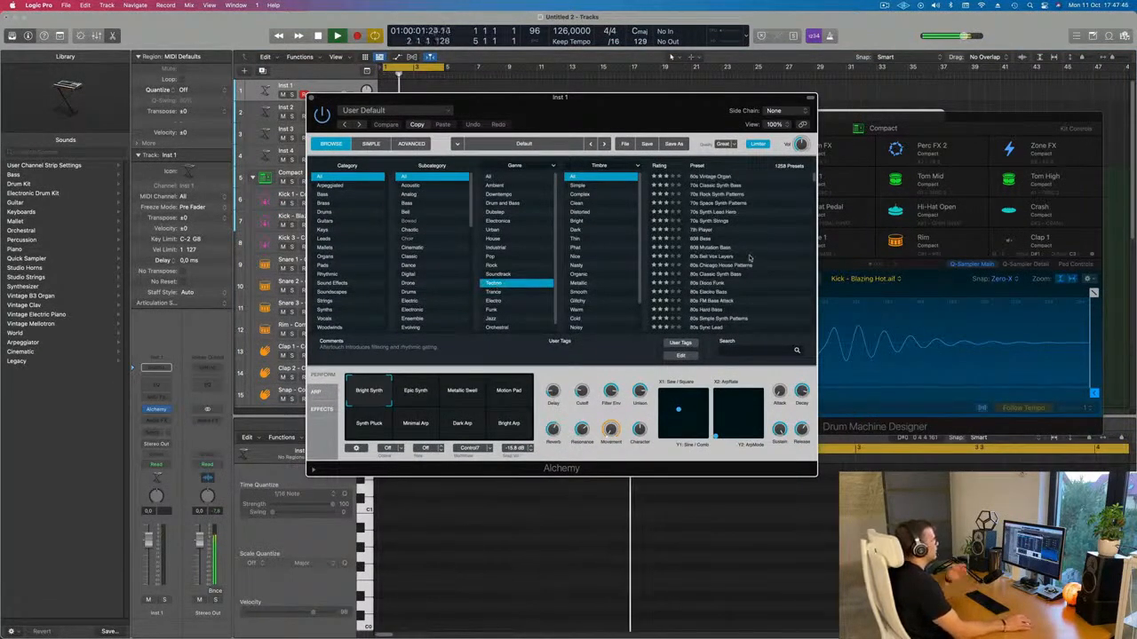
Step: Look through the Alchemy presets and load Buzz Fuzz Phaser Bass on the first instrument track
scroll(748, 258, "down", 3)
scroll(776, 263, "down", 5)
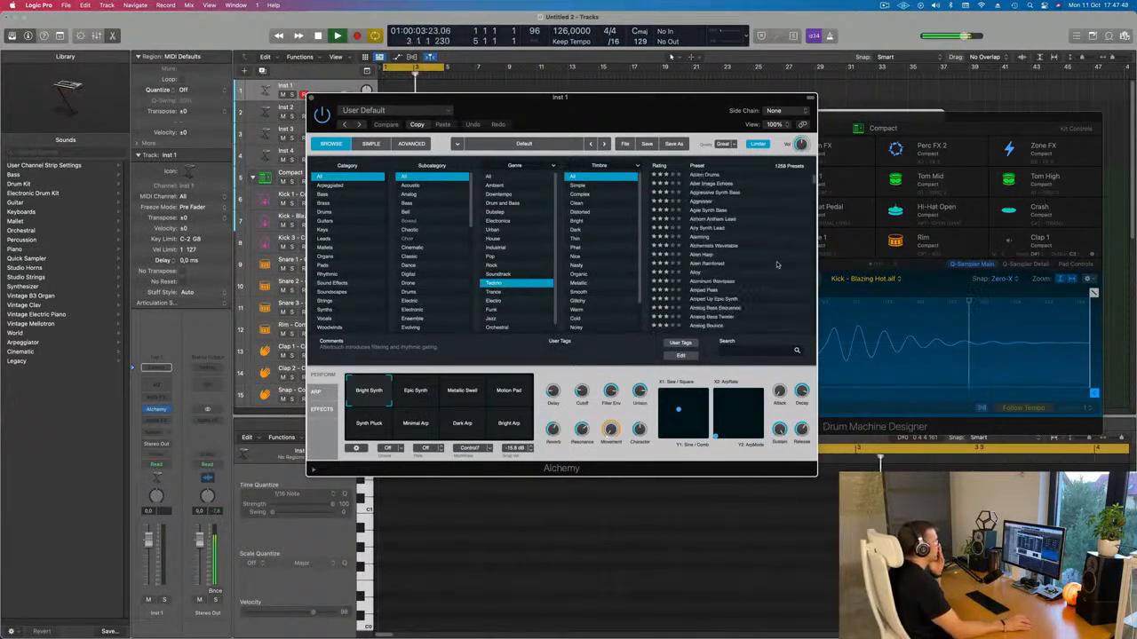
scroll(776, 263, "down", 5)
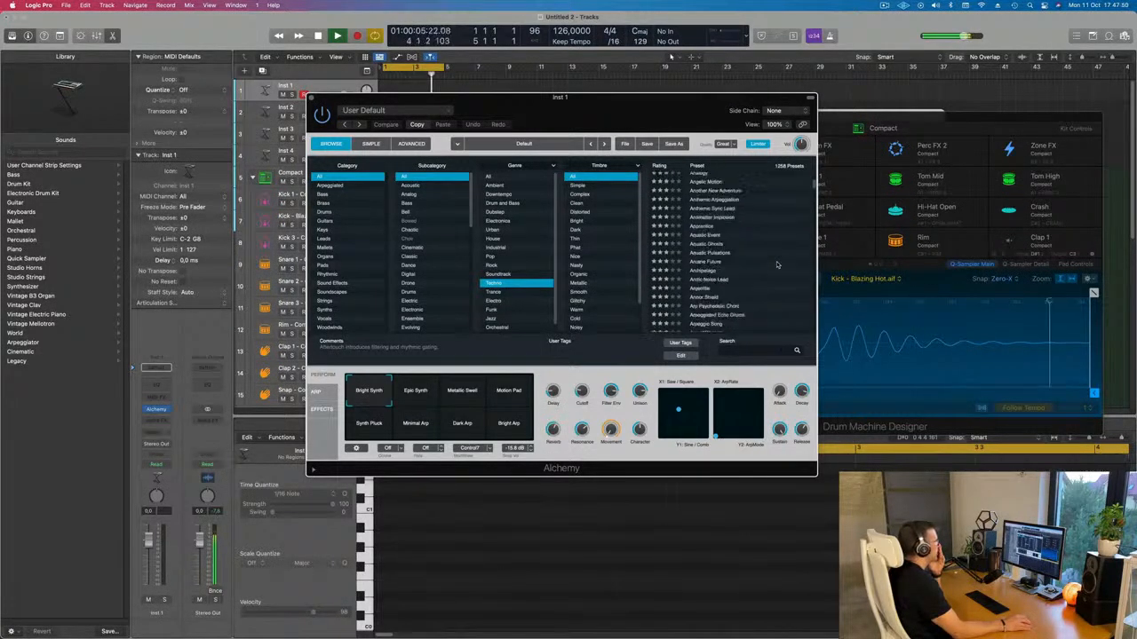
scroll(776, 264, "down", 8)
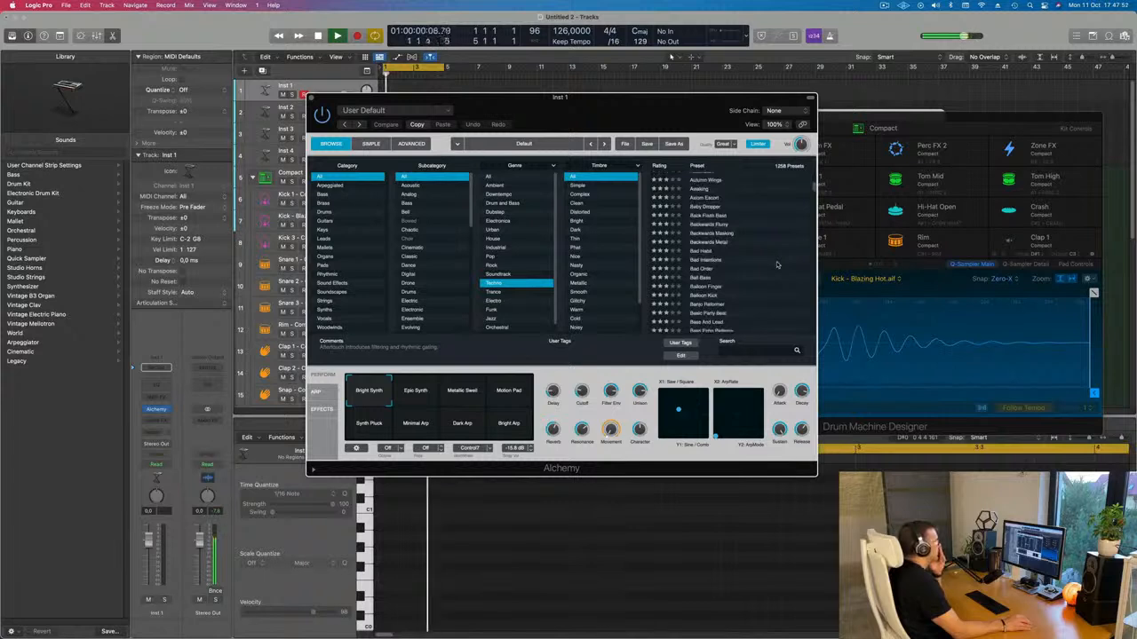
scroll(777, 264, "down", 8)
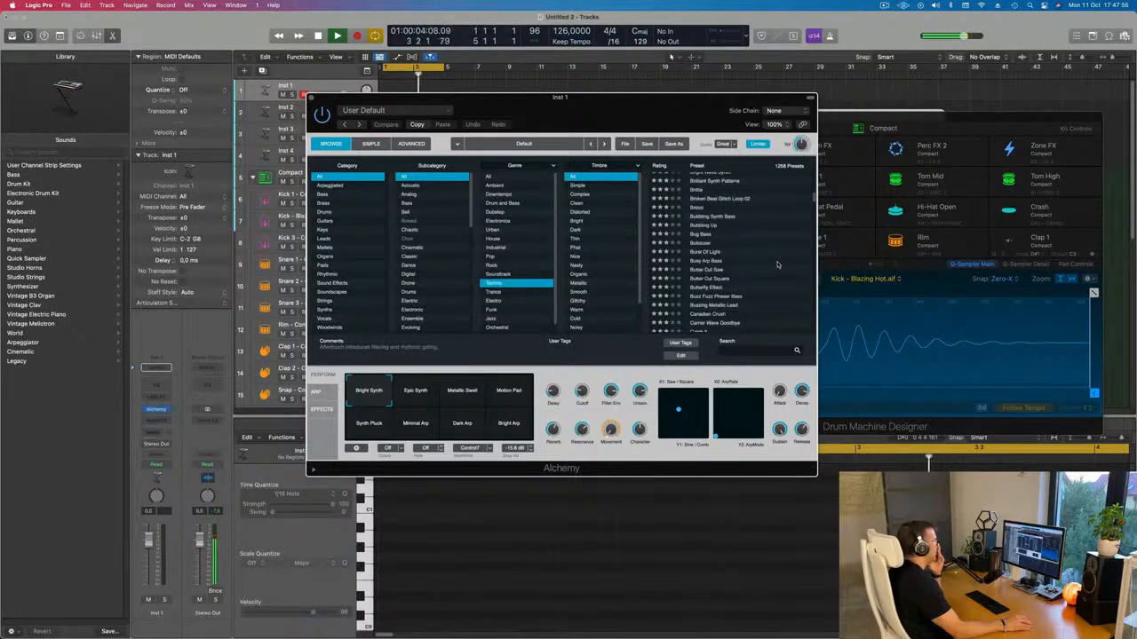
scroll(776, 264, "down", 2)
left_click_drag(691, 104, 715, 111)
left_click(743, 286)
Step: Try the bass sound with the Musical Typing keyboard over the loop and set the track's volume to -14.6 dB
left_click_drag(622, 120, 763, 162)
left_click_drag(862, 148, 747, 181)
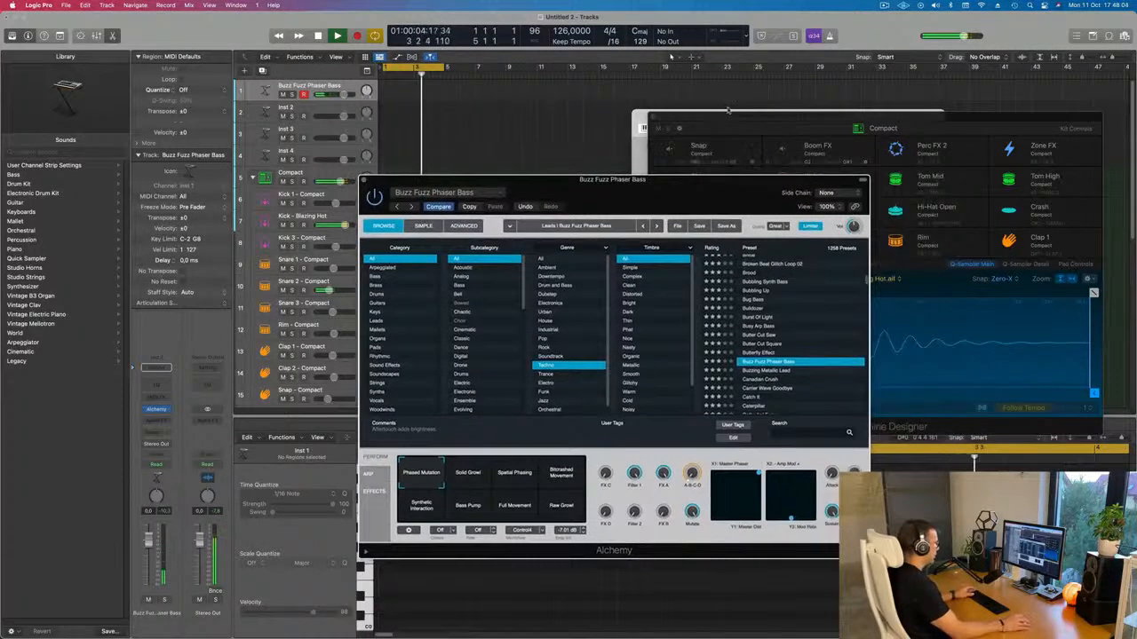
key("super+k")
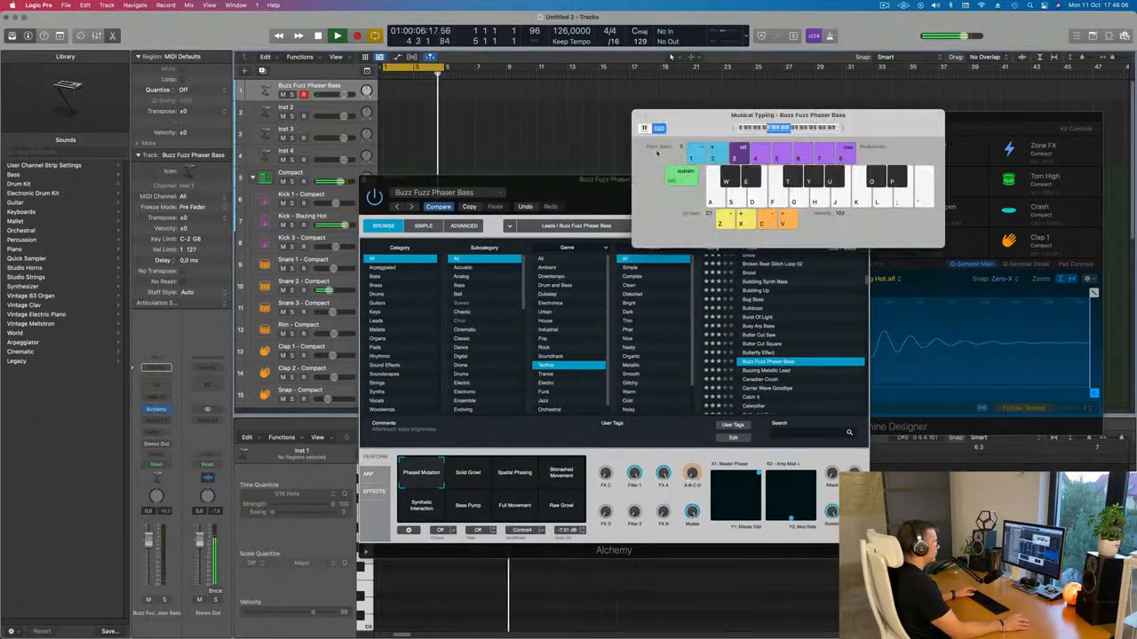
key("f")
key("g")
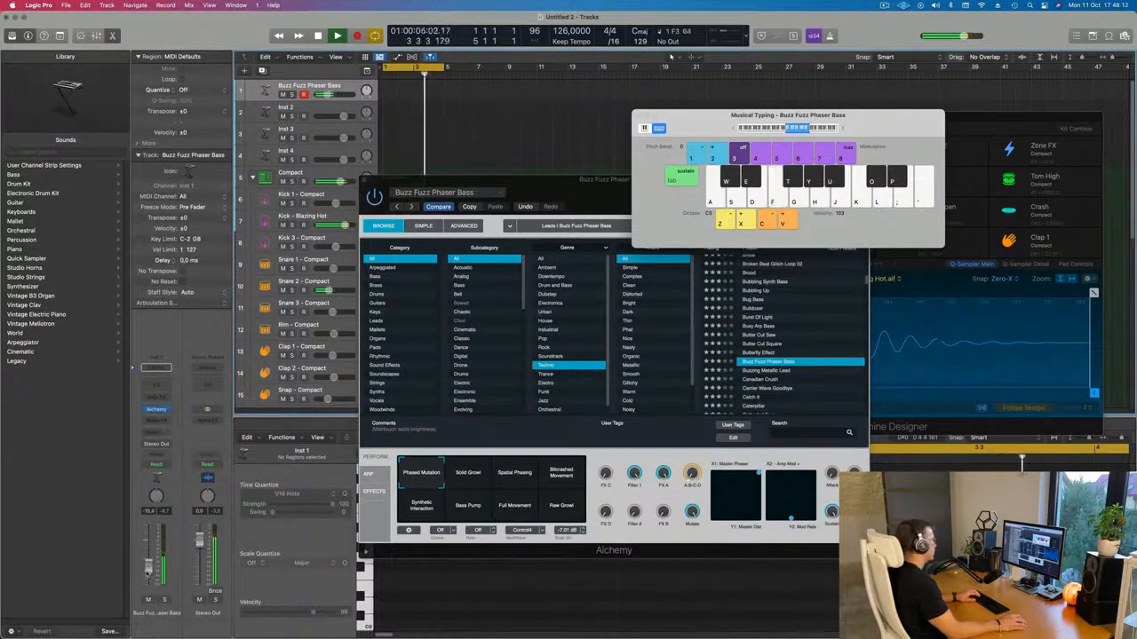
left_click_drag(148, 569, 148, 570)
key("f")
key("g")
Step: Audition the Canadian Crush and Buzzing Metallic Lead presets, including the Ambient variation of Canadian Crush
left_click(759, 378)
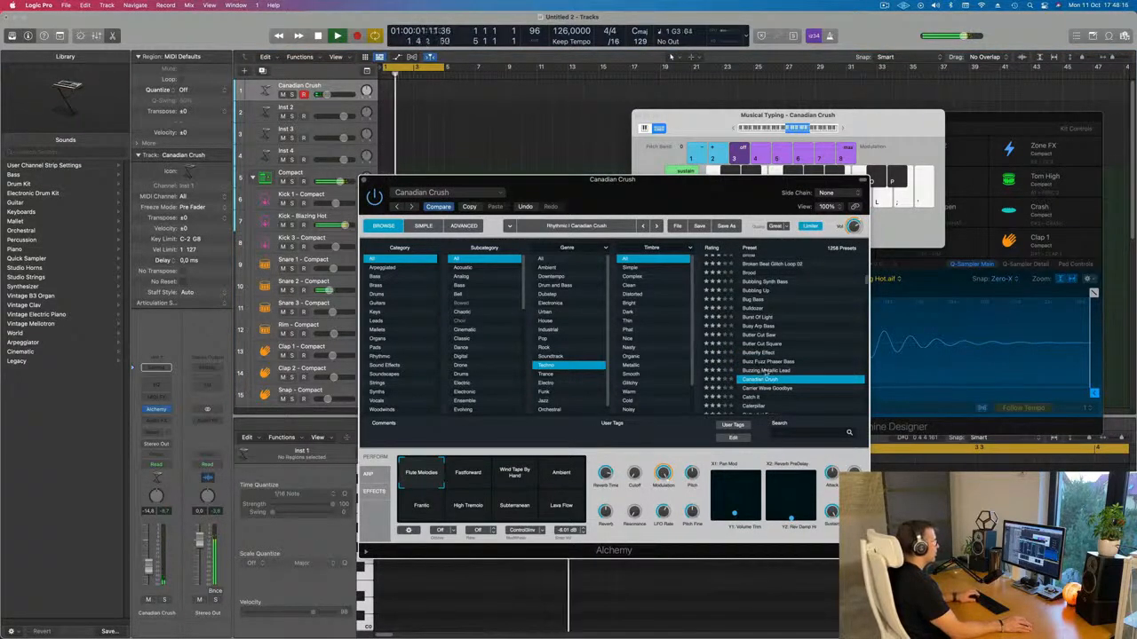
left_click(764, 371)
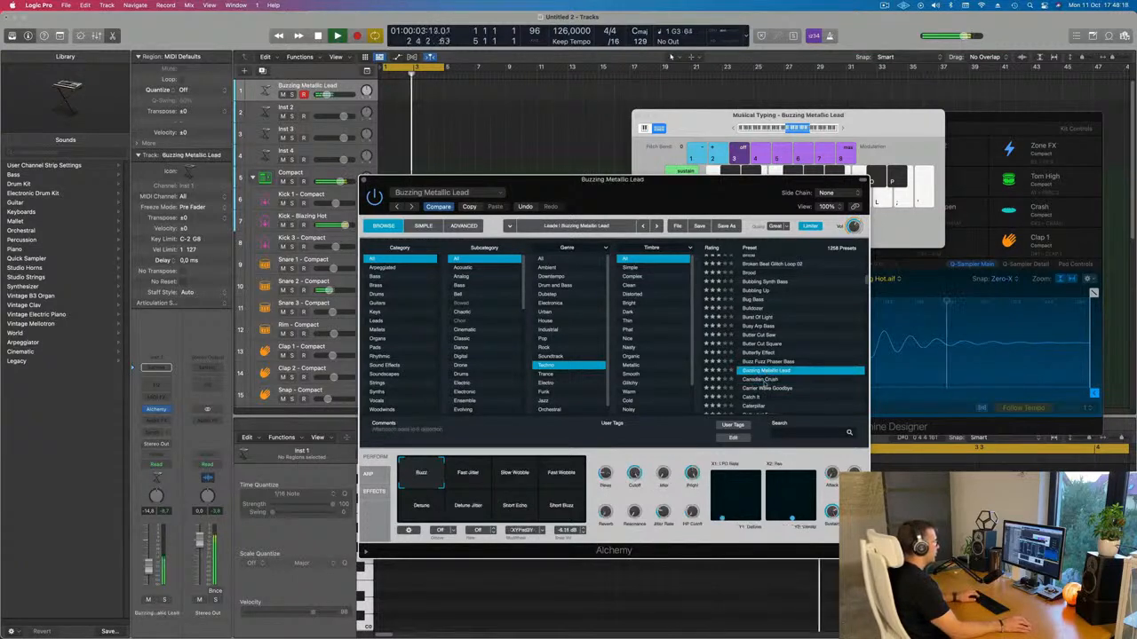
left_click(762, 380)
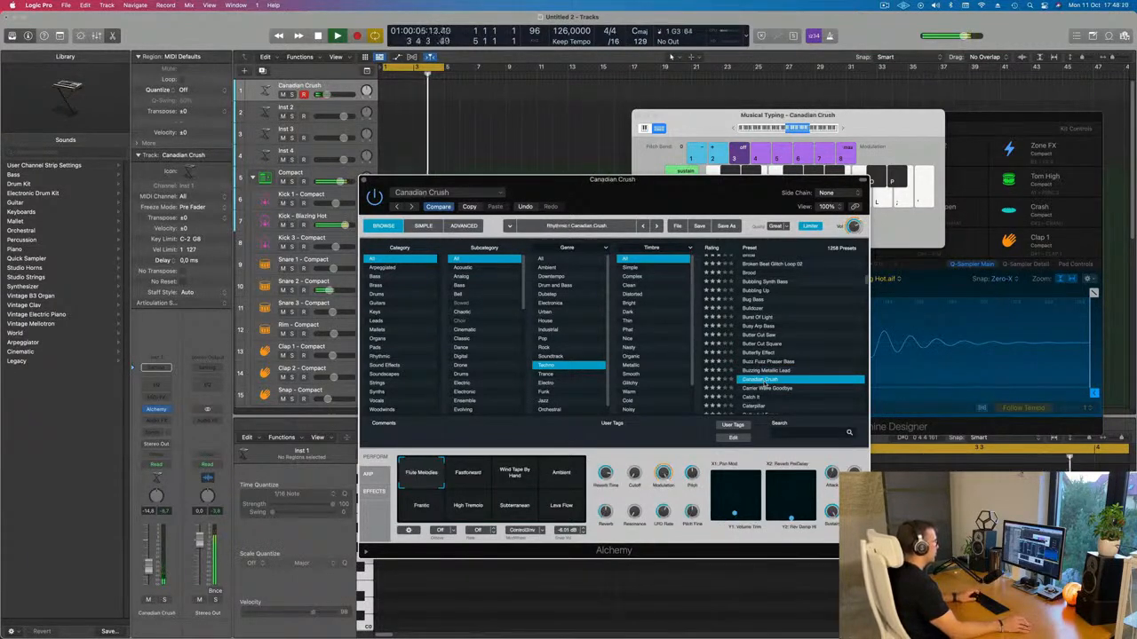
left_click(568, 482)
Step: Audition the Caterpillar preset and load the Chill Sustain bass preset on the first instrument track
scroll(779, 339, "down", 3)
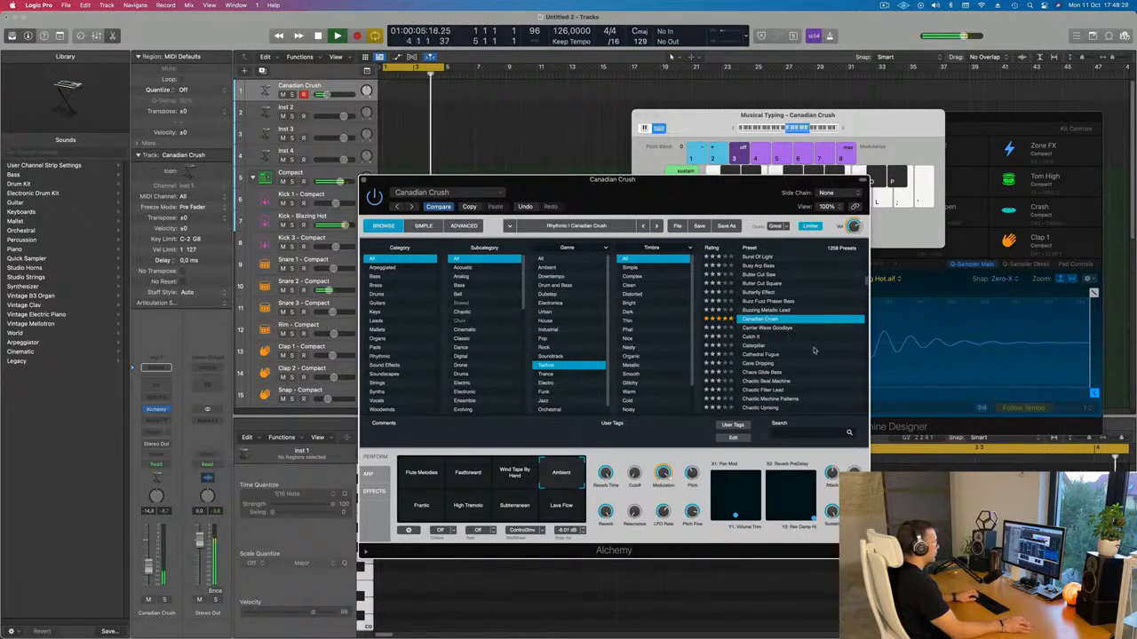
scroll(791, 349, "down", 2)
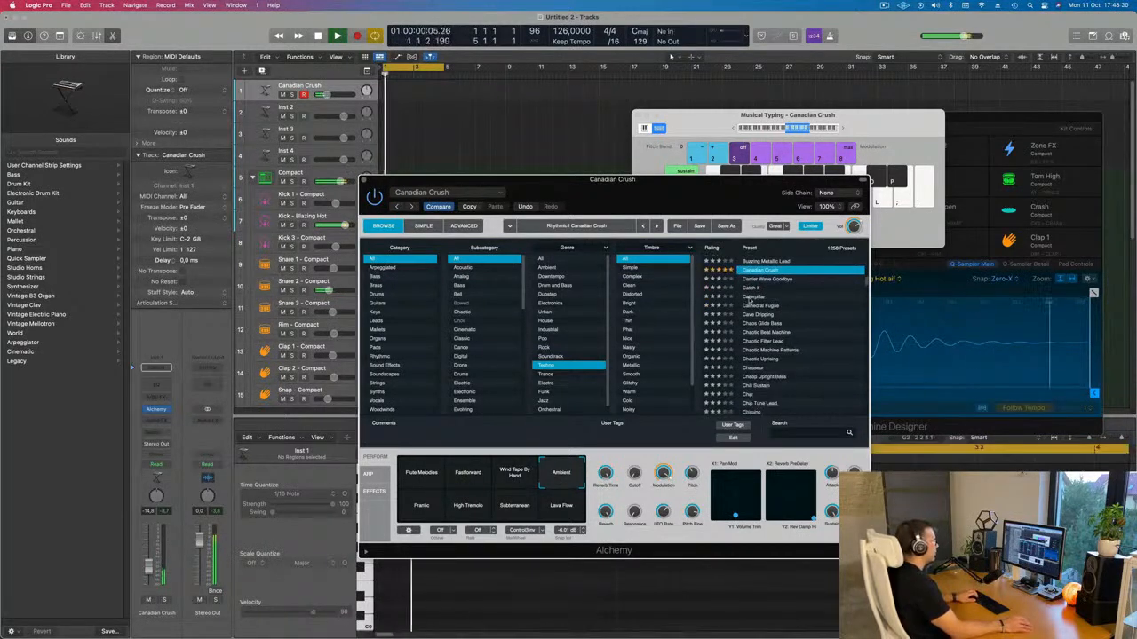
left_click(749, 299)
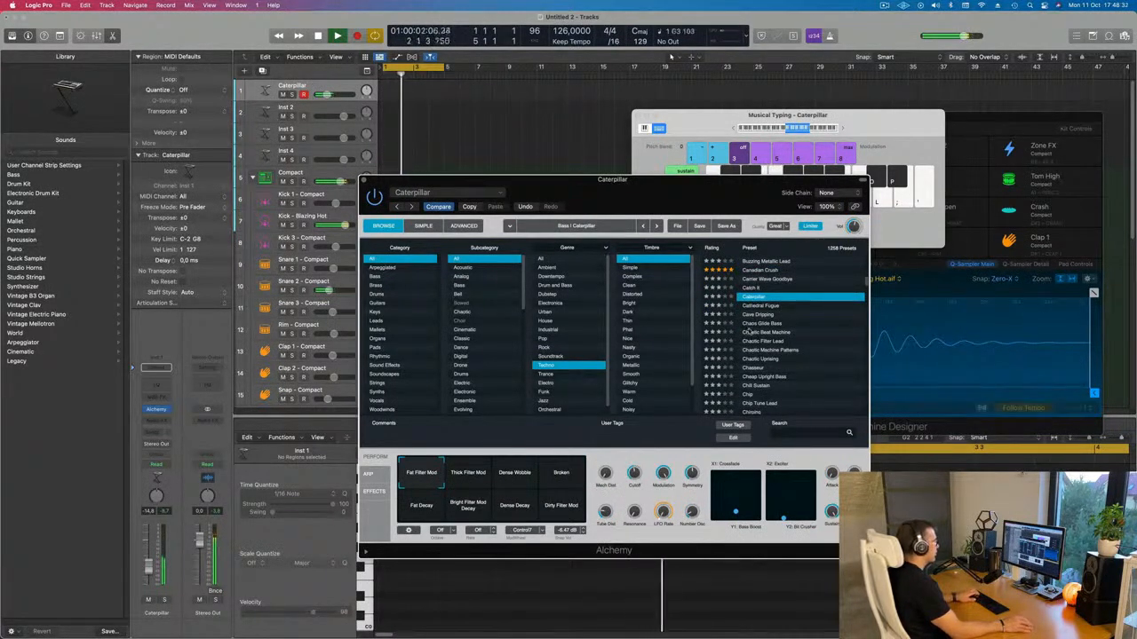
scroll(775, 369, "down", 3)
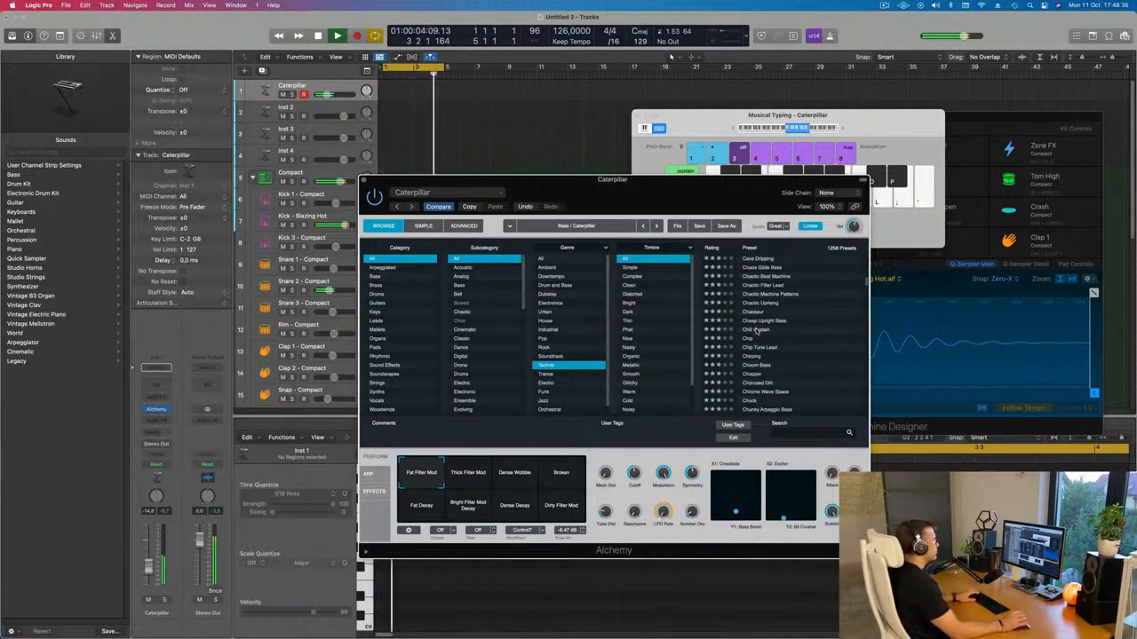
left_click(755, 331)
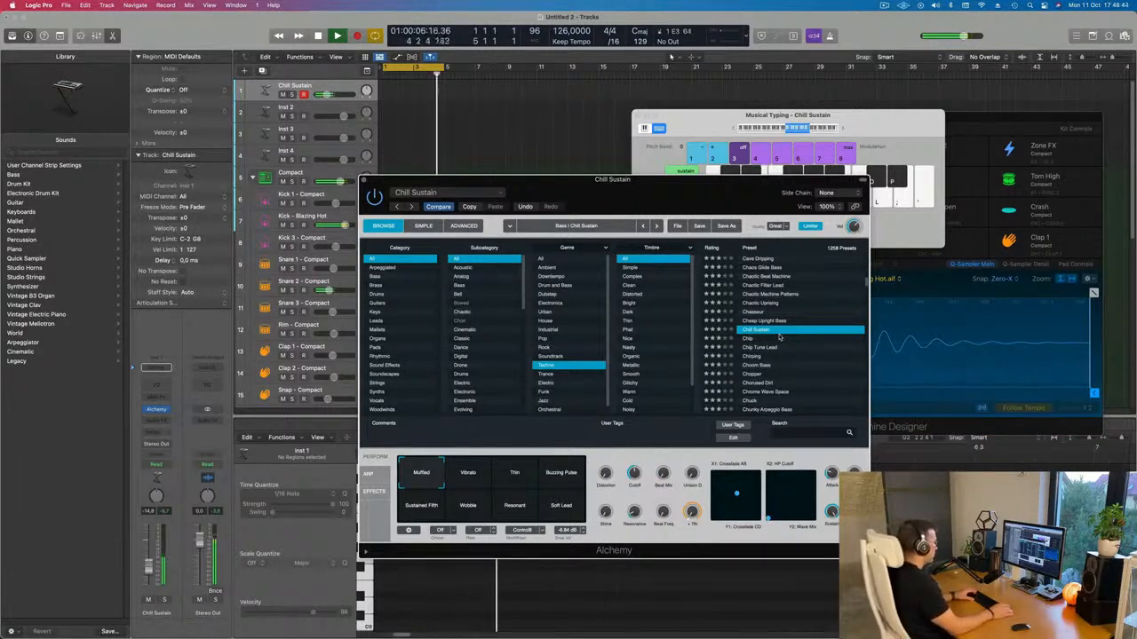
Step: Record a four-note Chill Sustain part over the drum loop and play it back with the synth window moved aside
key("r")
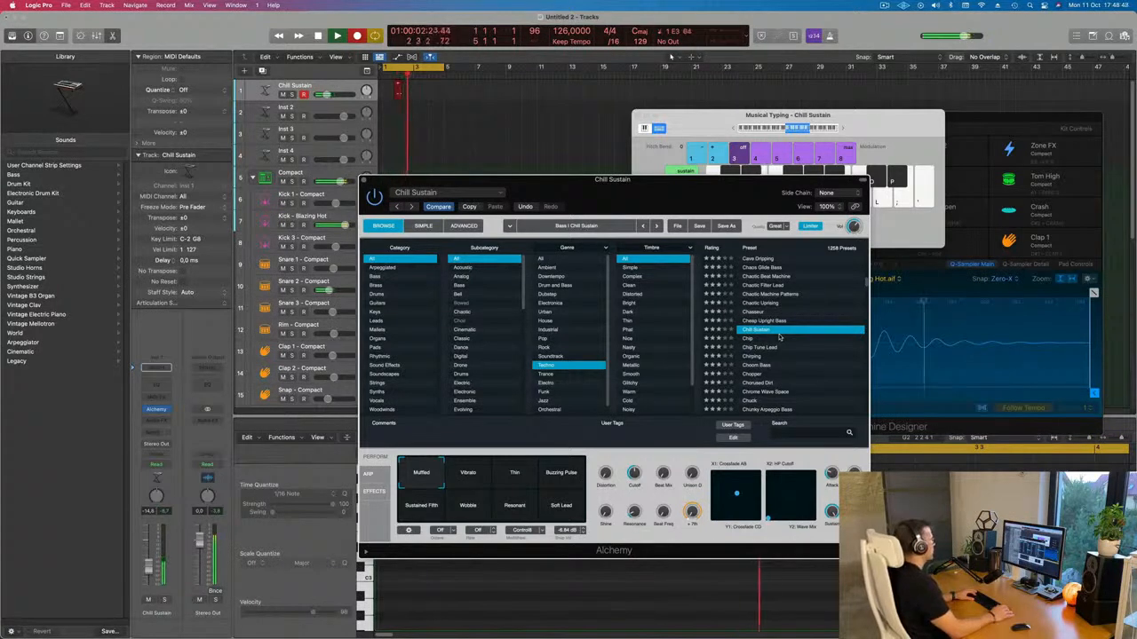
key("space")
key("space")
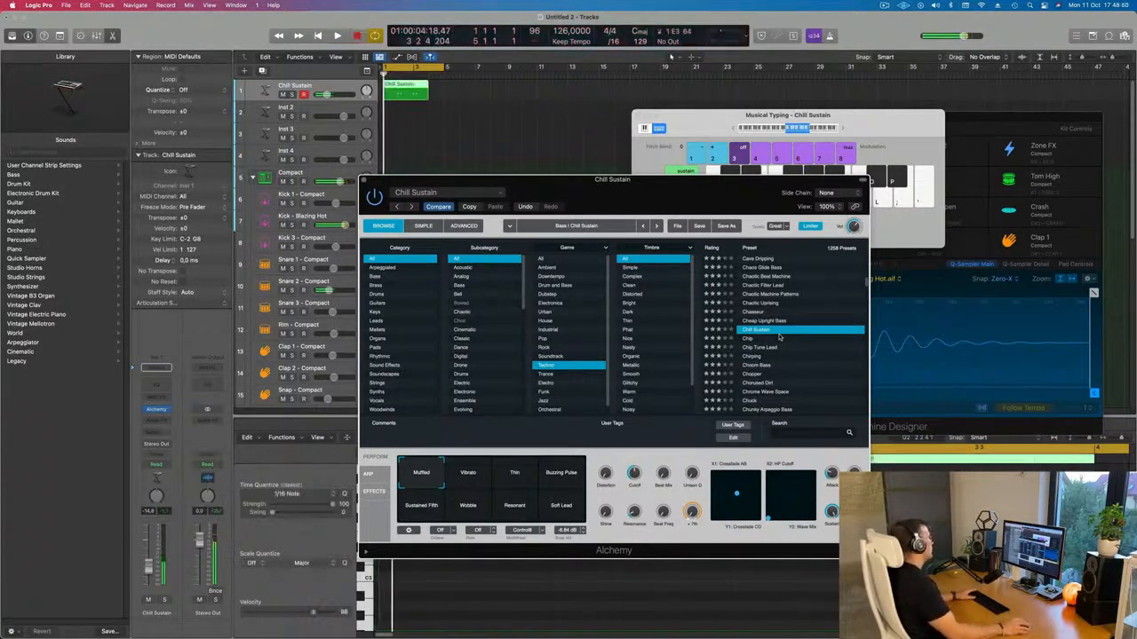
left_click_drag(598, 180, 1121, 246)
key("space")
left_click(544, 584)
key("space")
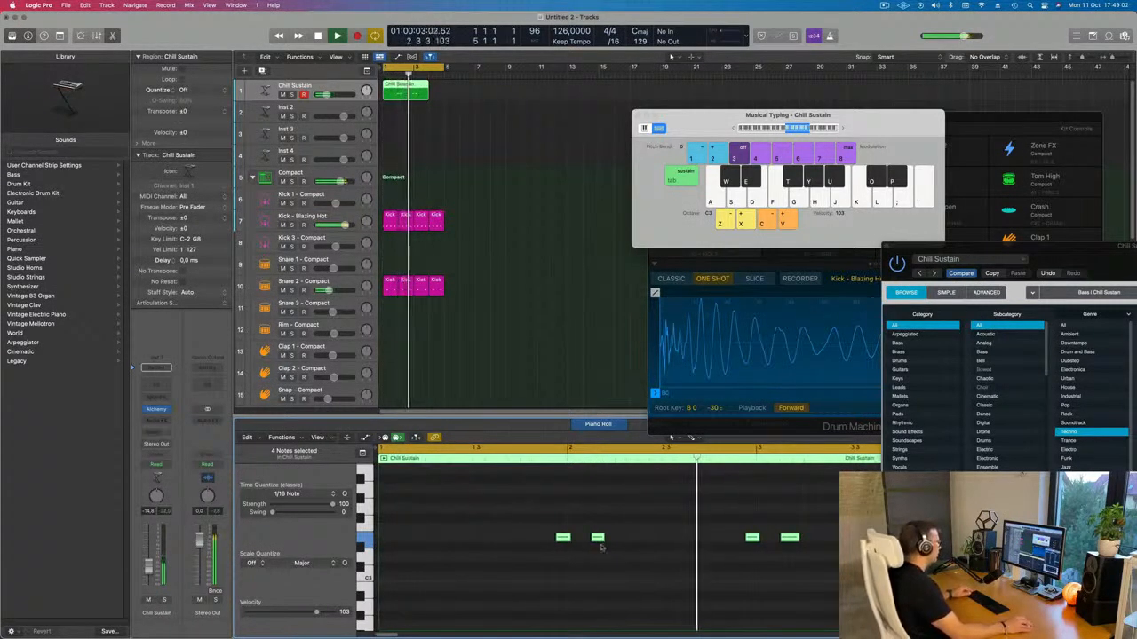
Step: Shift the four recorded Chill Sustain notes about half a bar earlier and check them during playback
key("super+Left")
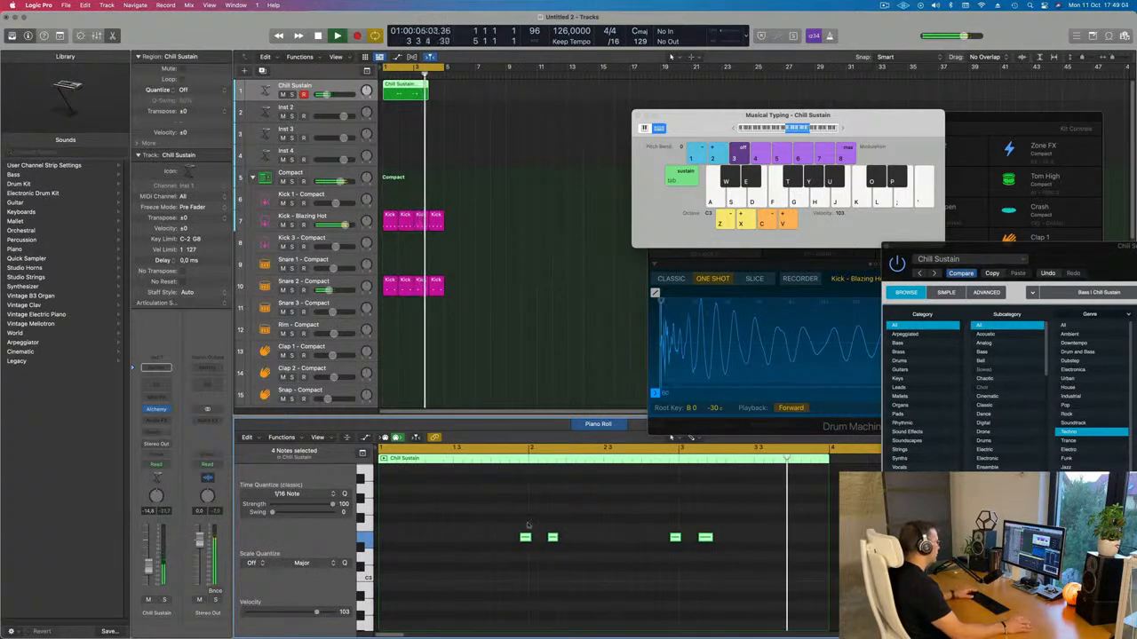
left_click_drag(525, 539, 449, 540)
key("space")
scroll(452, 582, "down", 4)
scroll(463, 582, "up", 7)
scroll(476, 580, "down", 3)
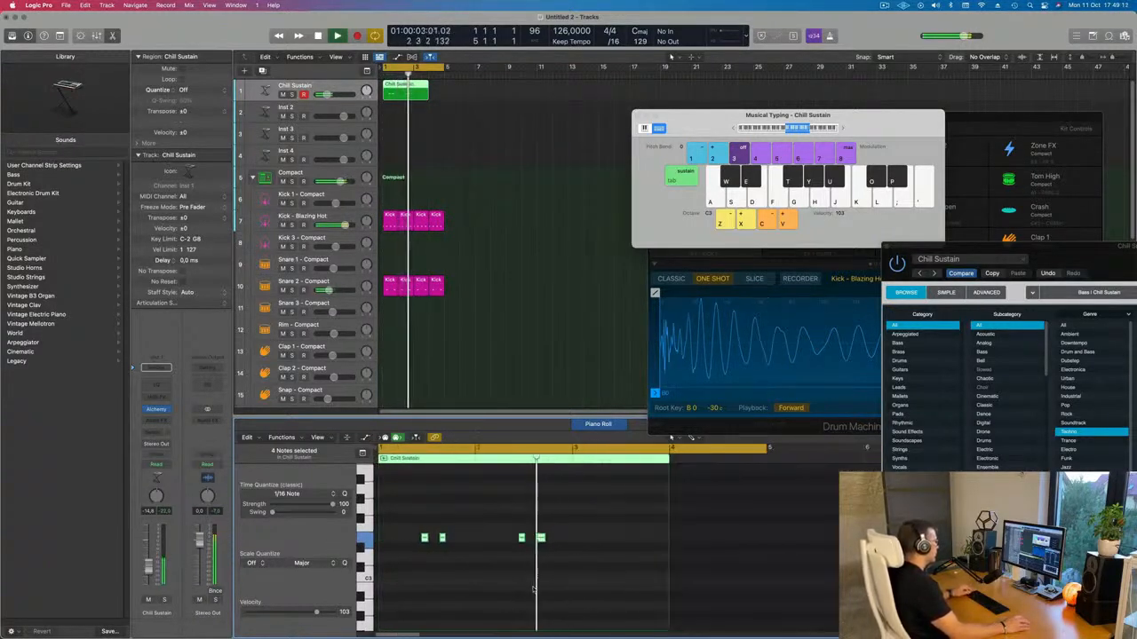
Step: Trim the Chill Sustain region to two bars and copy it to bar 3 to fill the four-bar loop
left_click_drag(414, 88, 429, 91)
left_click(422, 90)
key("Delete")
key("space")
key("space")
key("super+z")
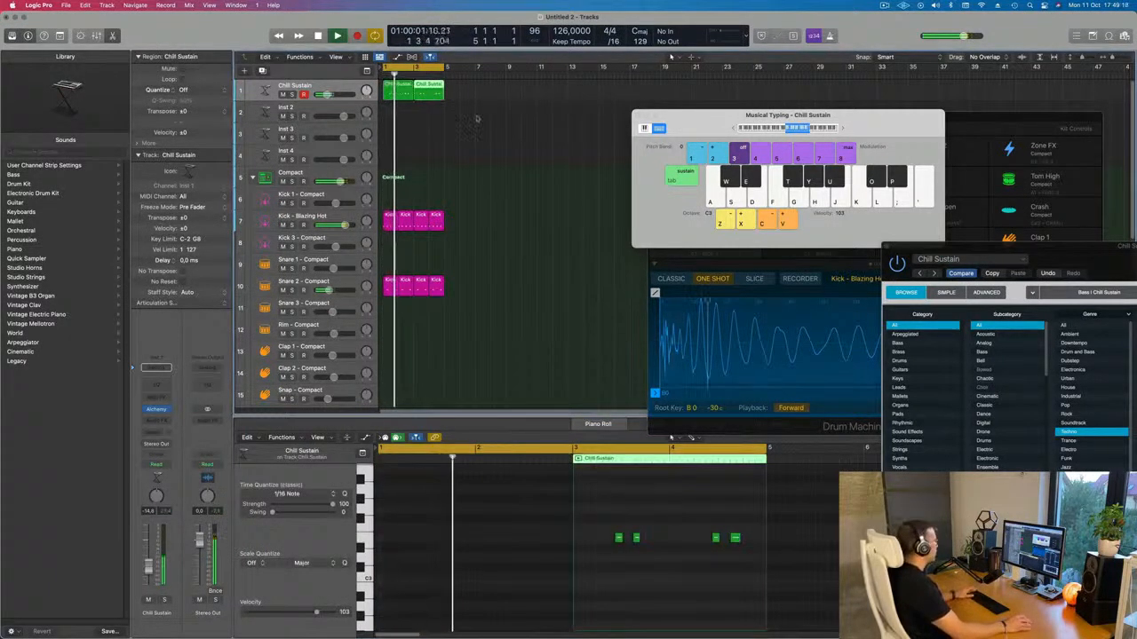
Step: Bring the Alchemy window back over the arrangement and load the Classic Choir preset
left_click_drag(983, 247, 525, 85)
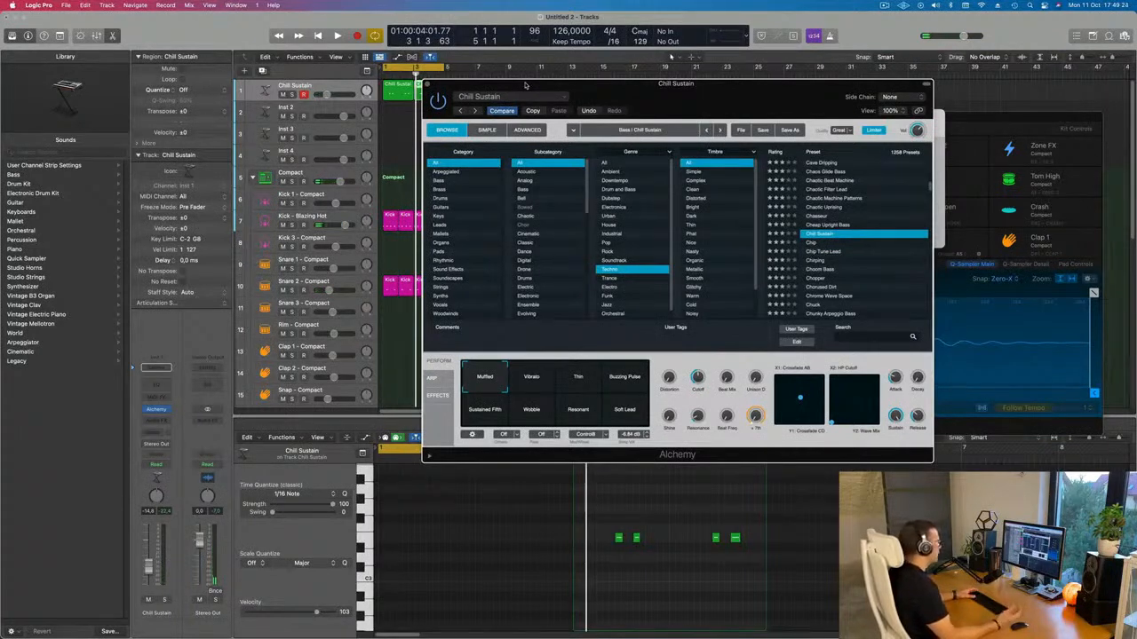
left_click_drag(714, 98, 704, 135)
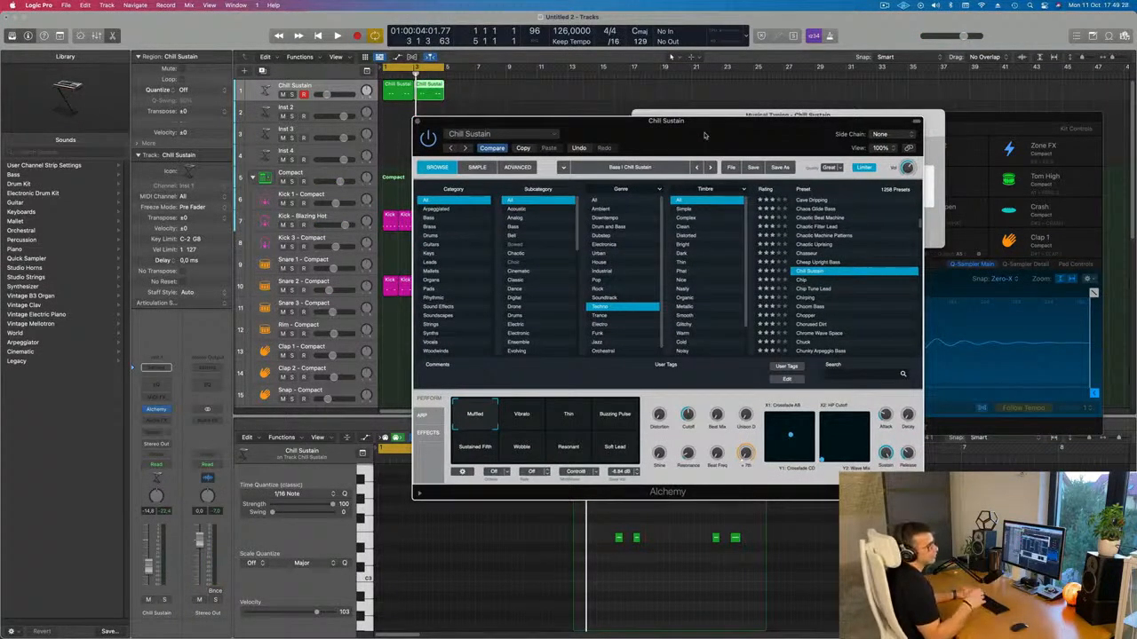
scroll(848, 251, "down", 5)
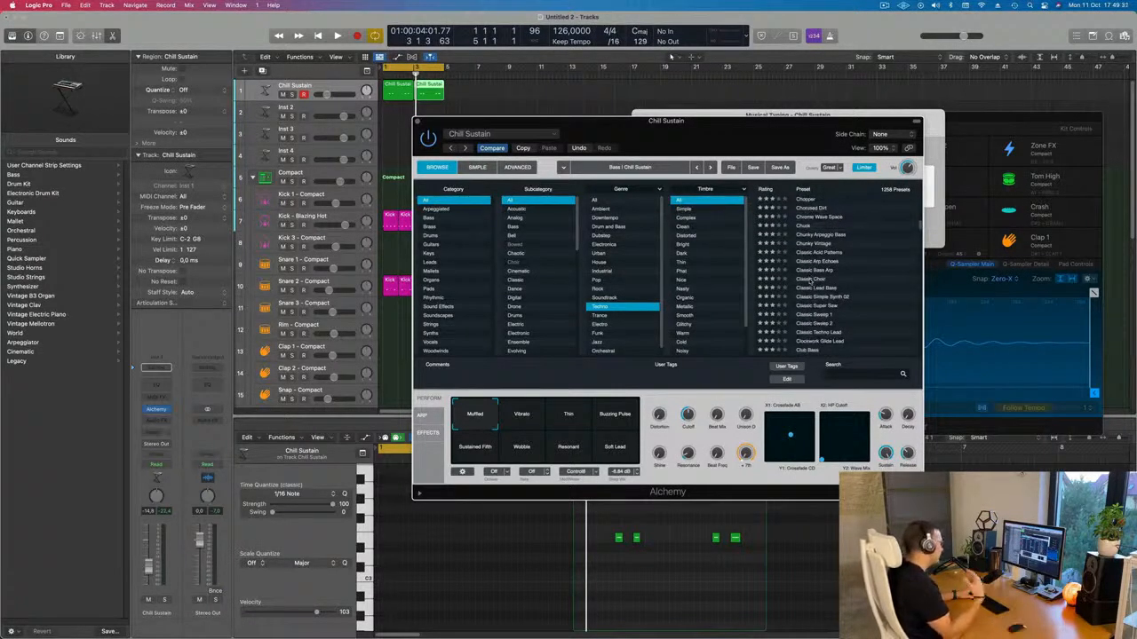
left_click(812, 282)
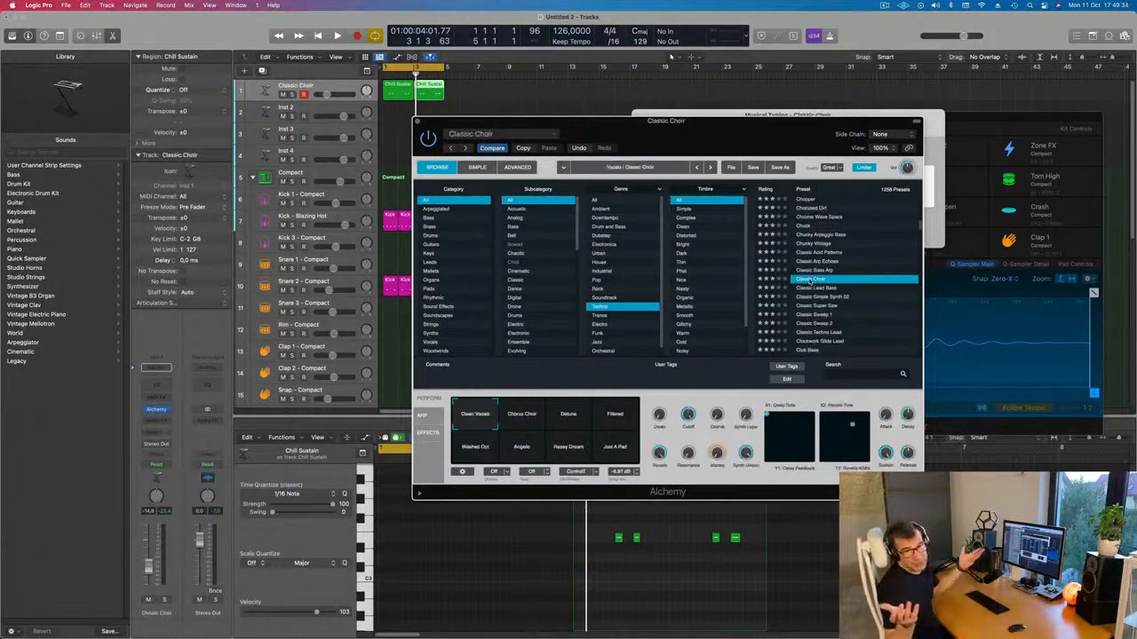
Step: Load the Darker Forest preset in Alchemy and play the loop with it
scroll(810, 281, "down", 10)
left_click_drag(669, 129, 708, 150)
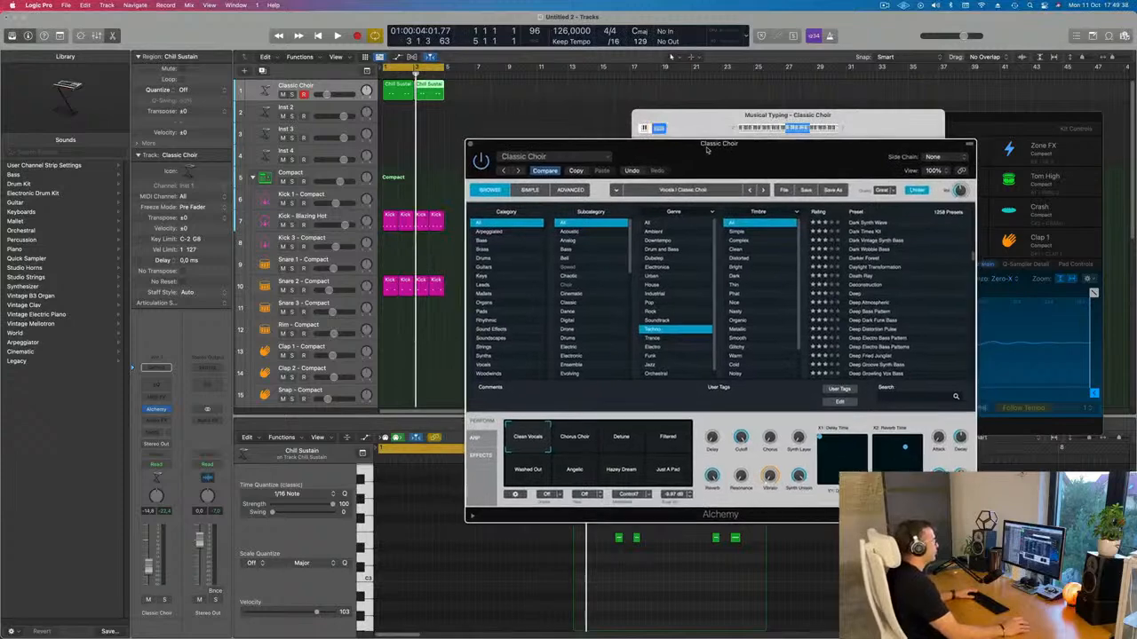
left_click(863, 258)
key("space")
left_click_drag(773, 162, 717, 172)
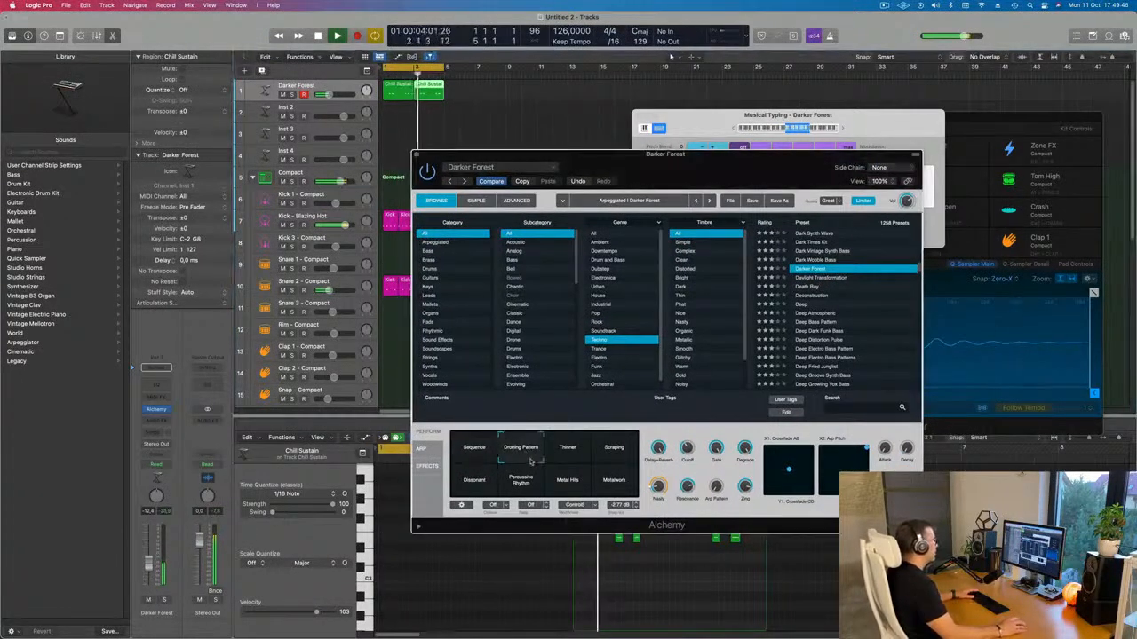
Step: Audition the Darker Forest performance snapshots against the drums, including Droning Pattern, Dissonant, Metal Hits, Metalwork and Percussive Rhythm
left_click(585, 454)
left_click(603, 454)
left_click(532, 451)
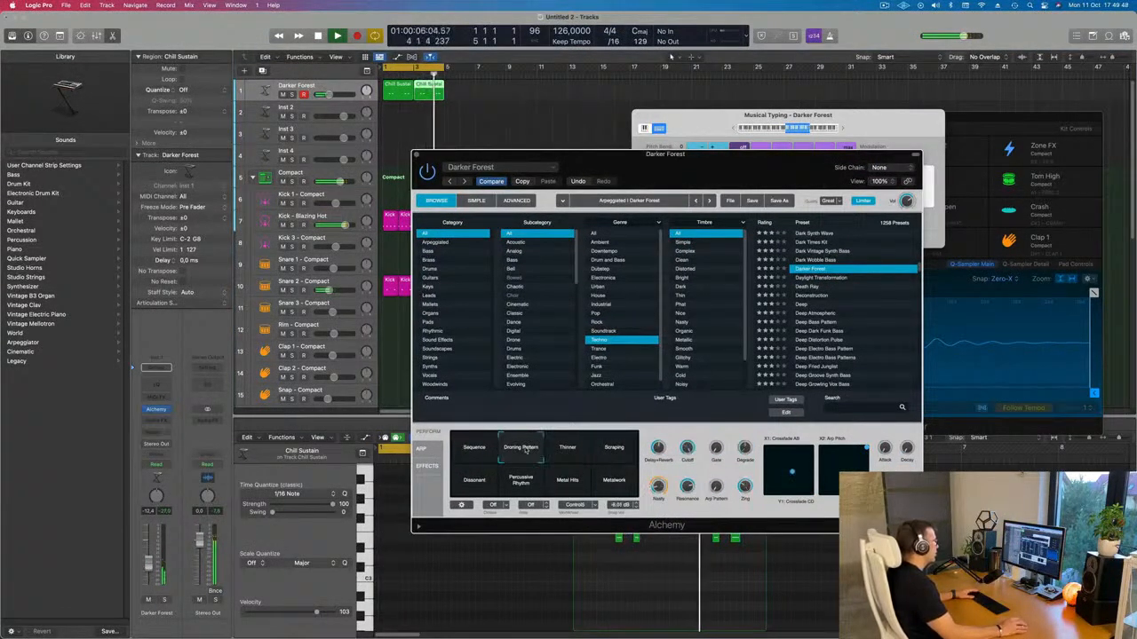
left_click(496, 483)
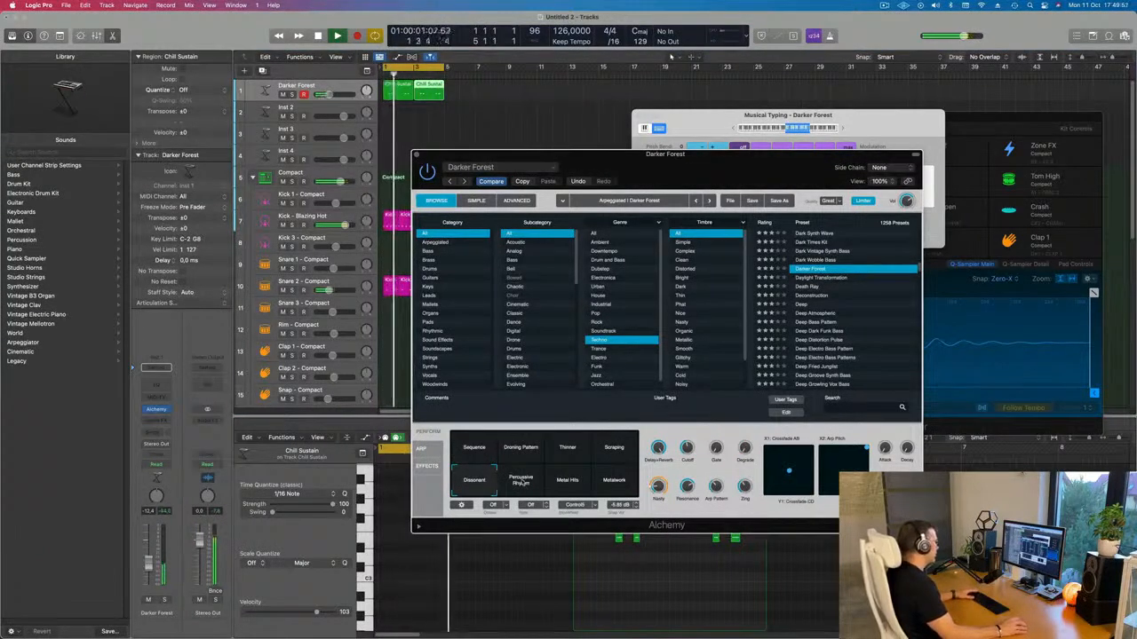
key("space")
left_click(566, 484)
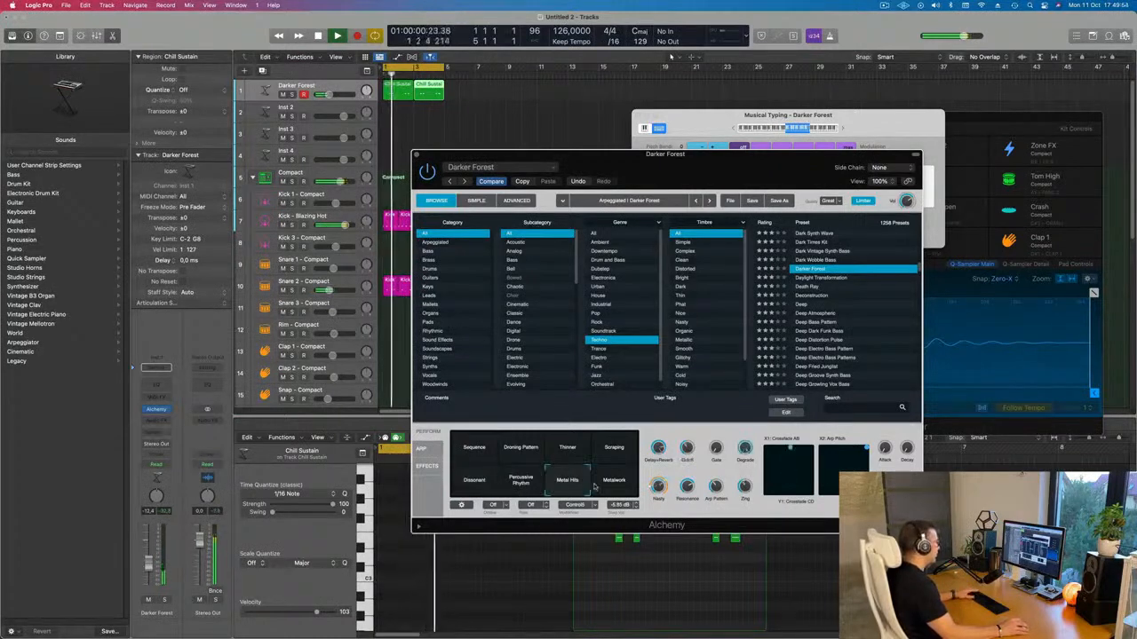
left_click(611, 484)
left_click(520, 481)
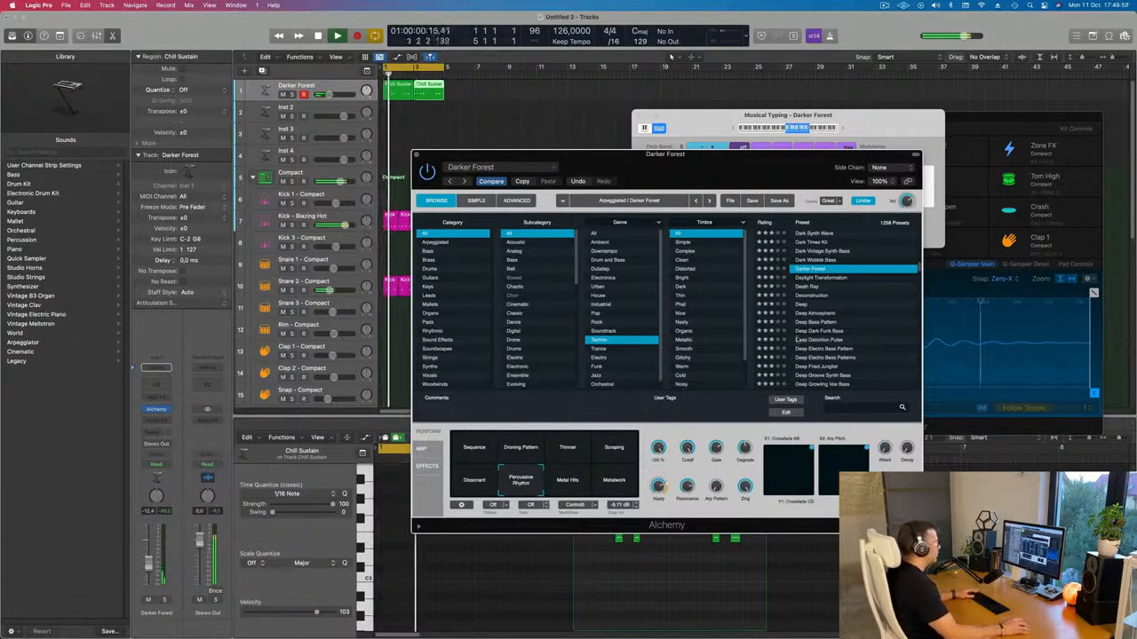
Step: Load the Deep preset in Alchemy, move the plug-in window clear, and audition its Brighter and + Fifth snapshots
scroll(850, 307, "down", 2)
scroll(850, 308, "down", 4)
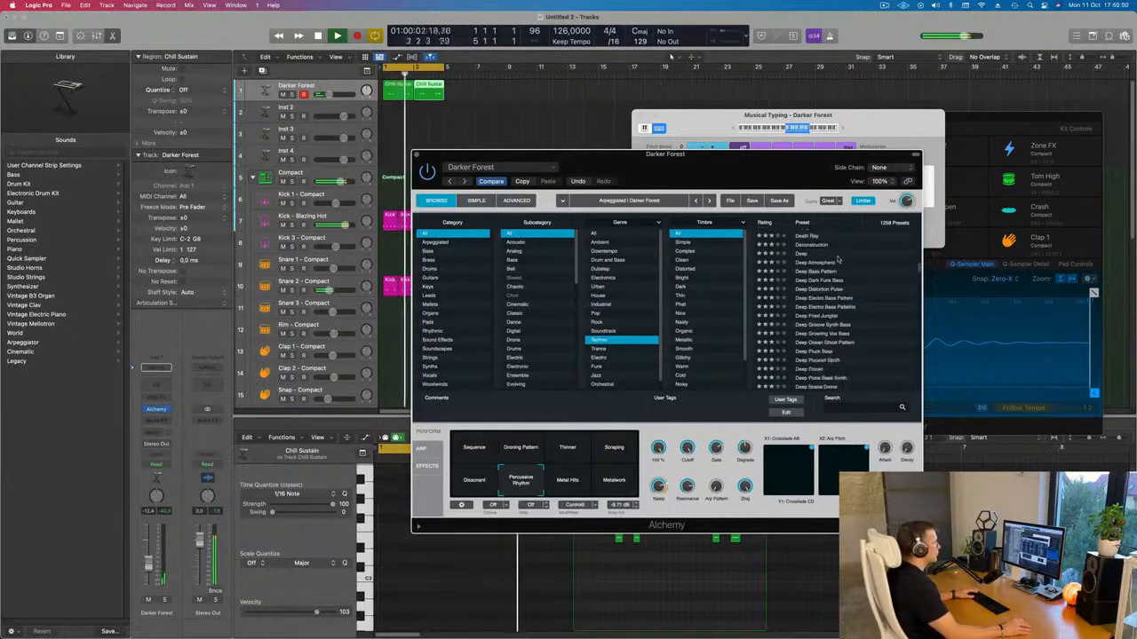
left_click(803, 255)
left_click_drag(697, 168, 645, 233)
left_click(447, 513)
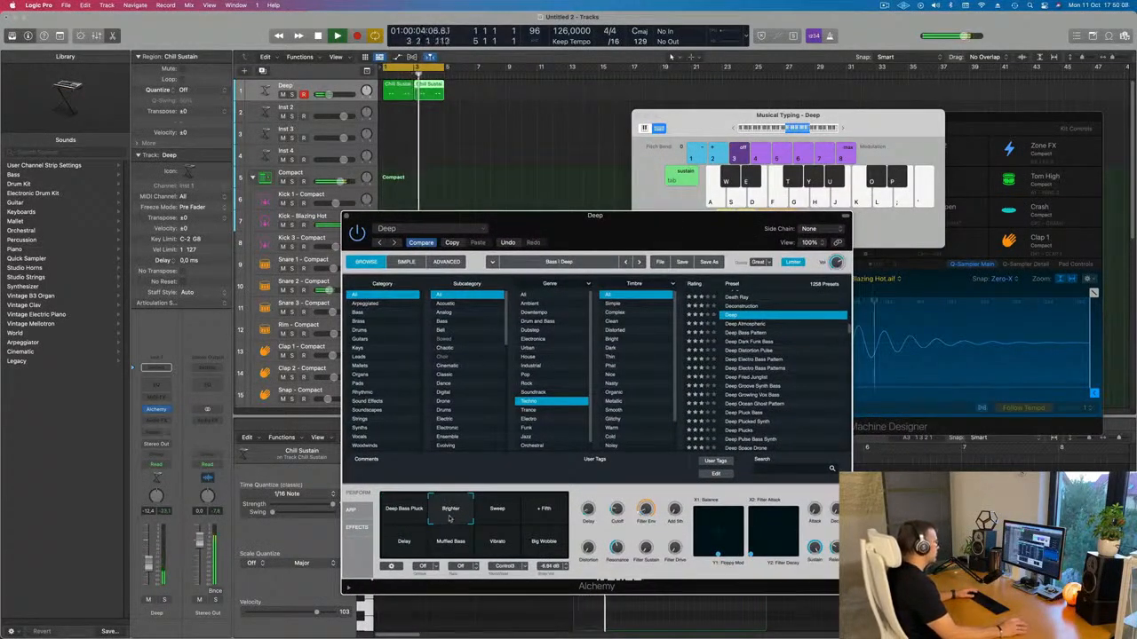
left_click(544, 512)
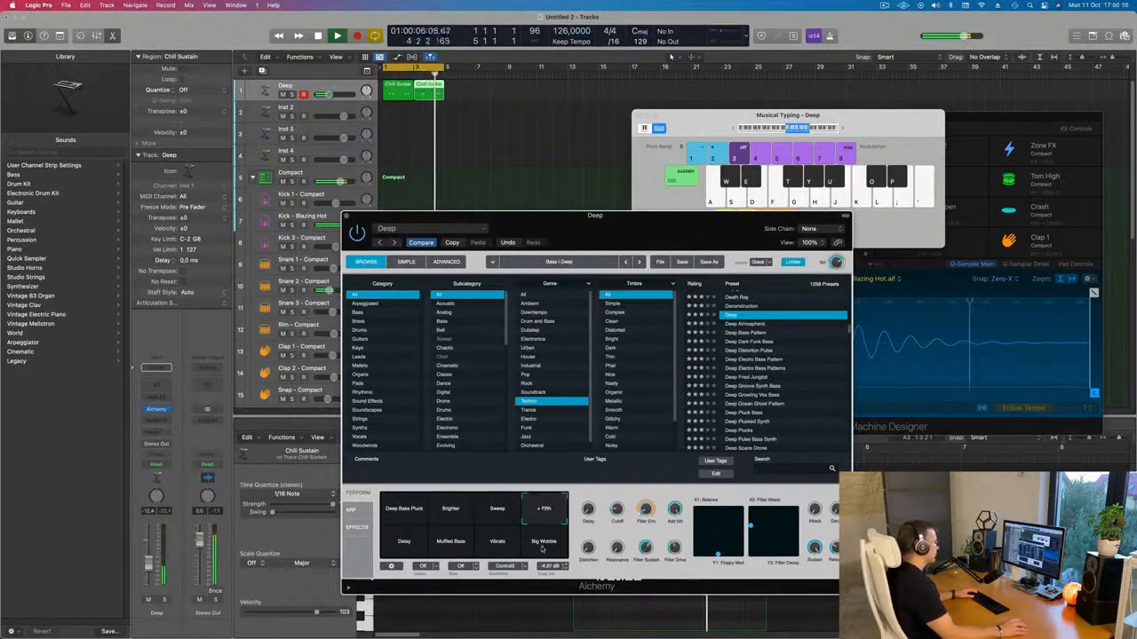
Step: Try the Deep Sweep Lead, Deep Techno Bass and Deep Thump Bass presets in Alchemy while the loop plays
scroll(759, 382, "down", 3)
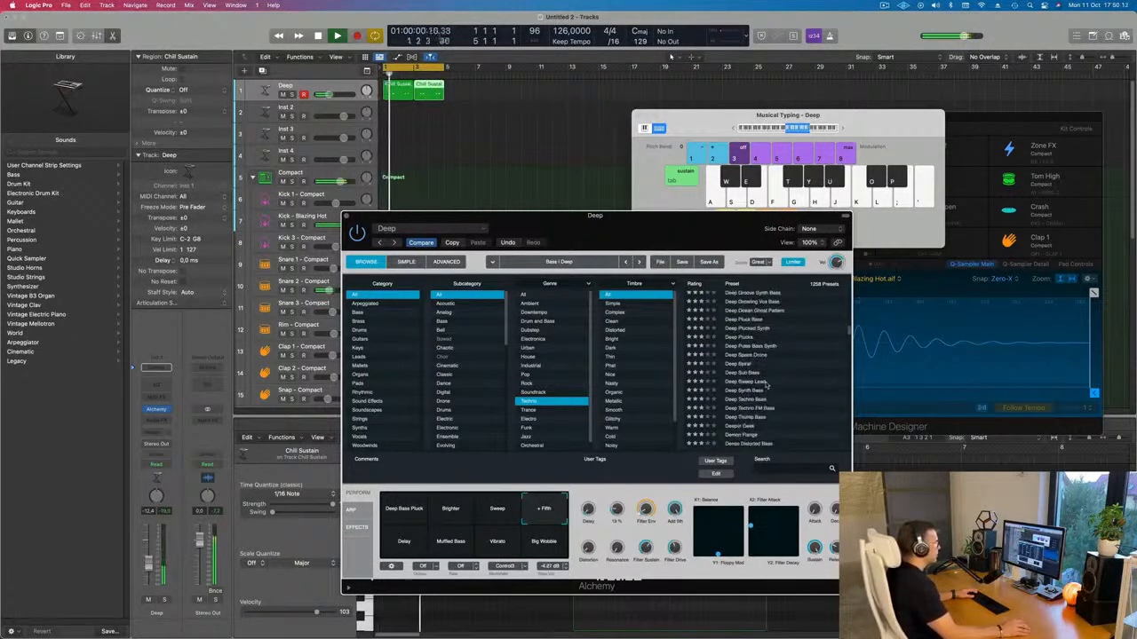
left_click(740, 380)
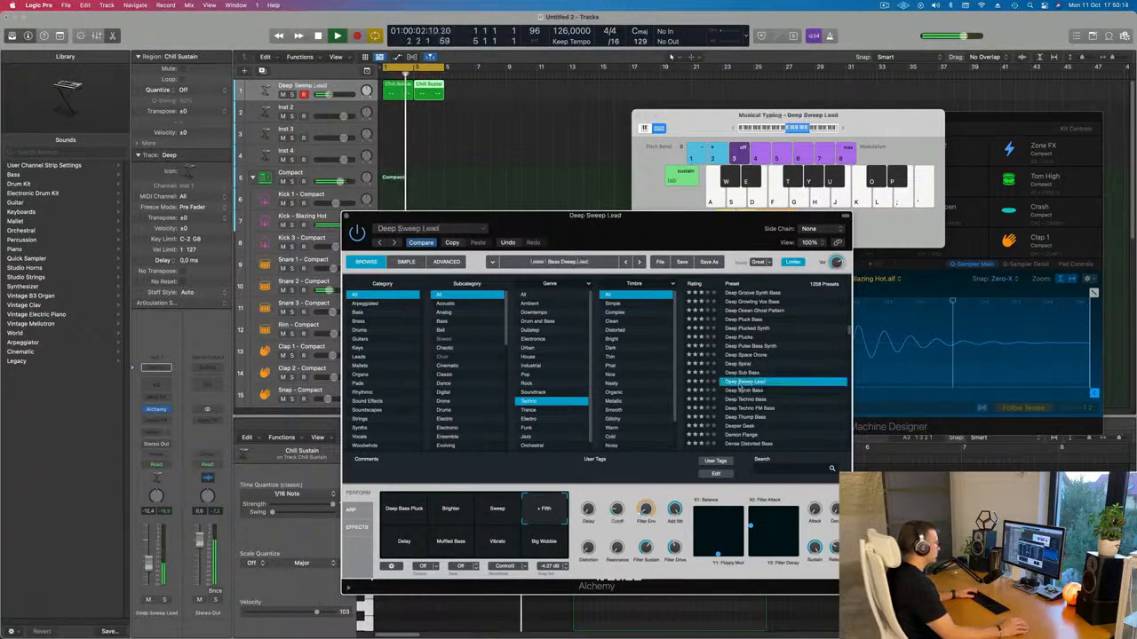
scroll(797, 375, "down", 2)
left_click(759, 361)
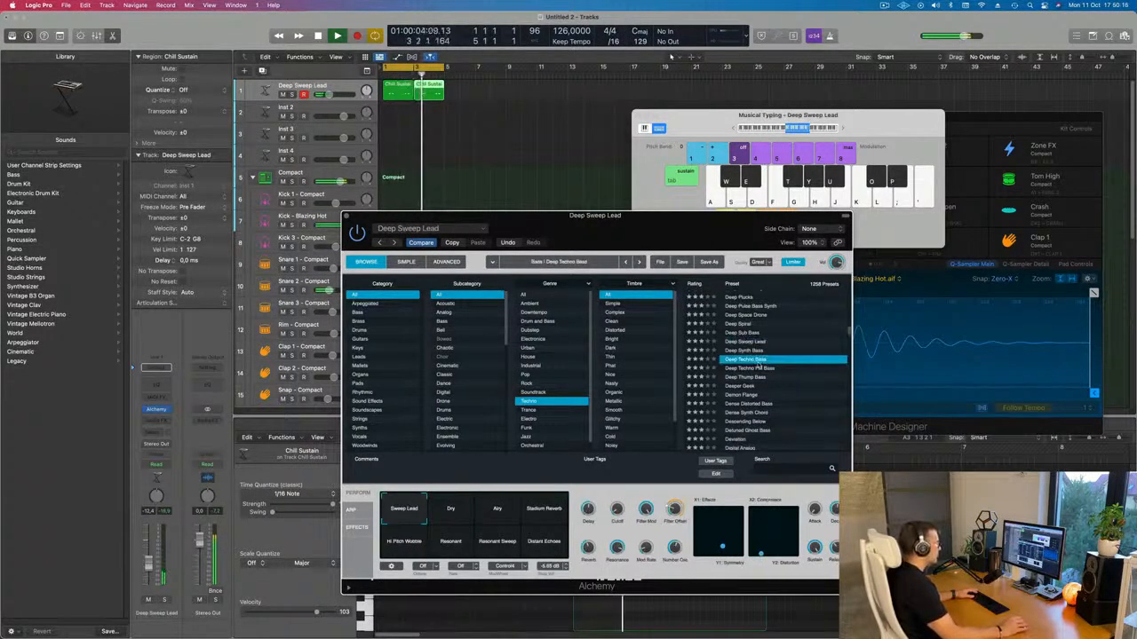
scroll(809, 381, "down", 1)
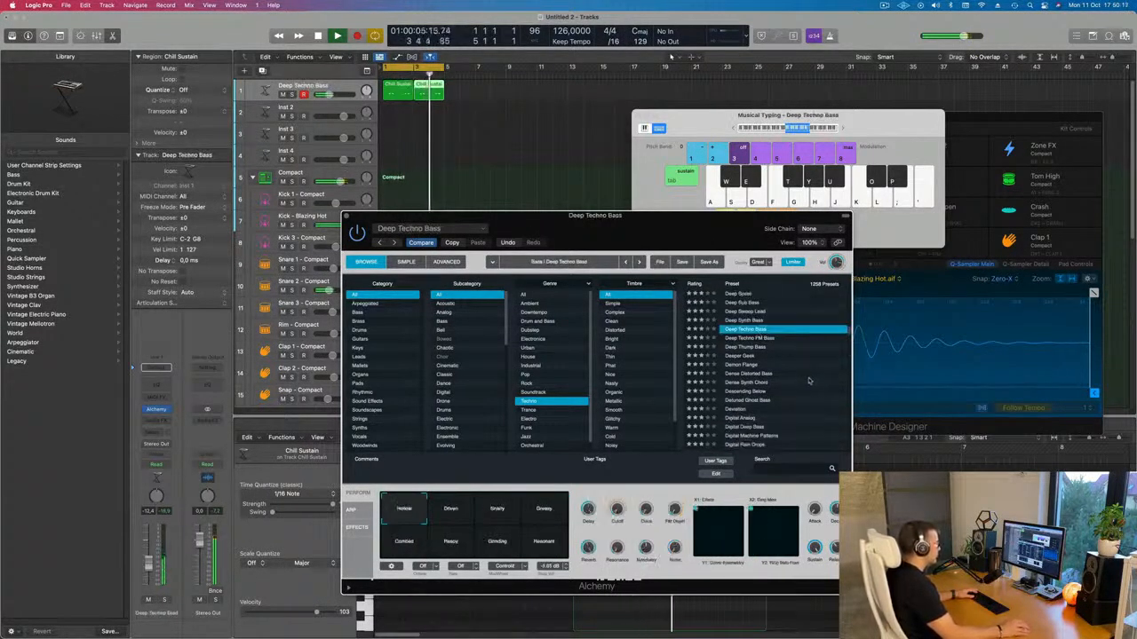
left_click(752, 348)
Step: Try the Digital Analog and Digital Rainfall presets in Alchemy against the playing loop
scroll(809, 367, "down", 1)
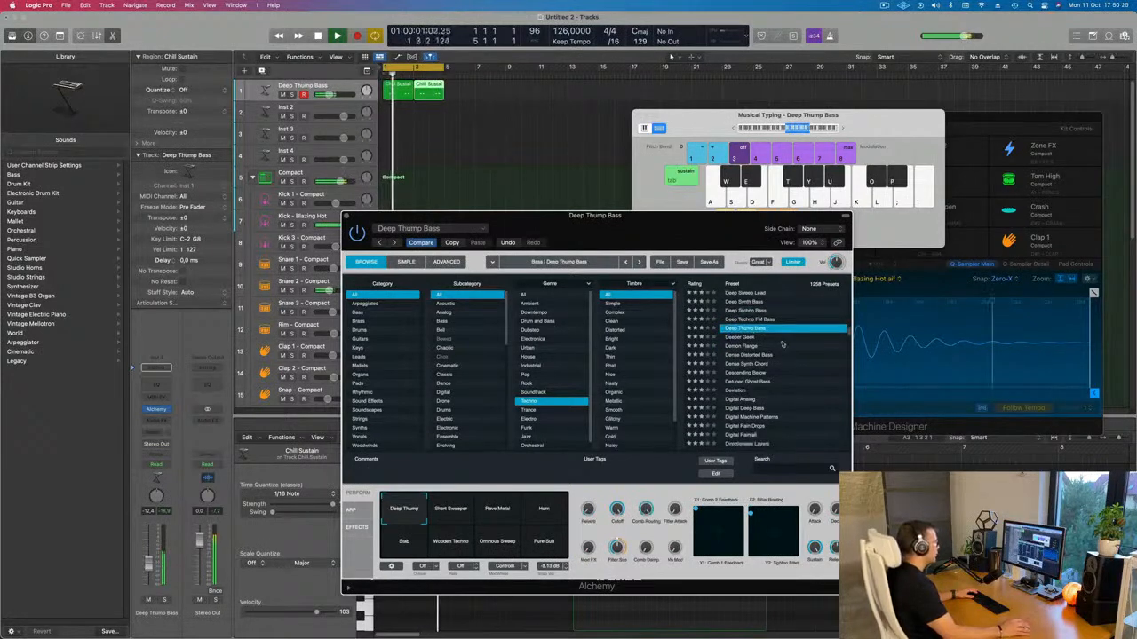
scroll(795, 355, "down", 2)
left_click(804, 366)
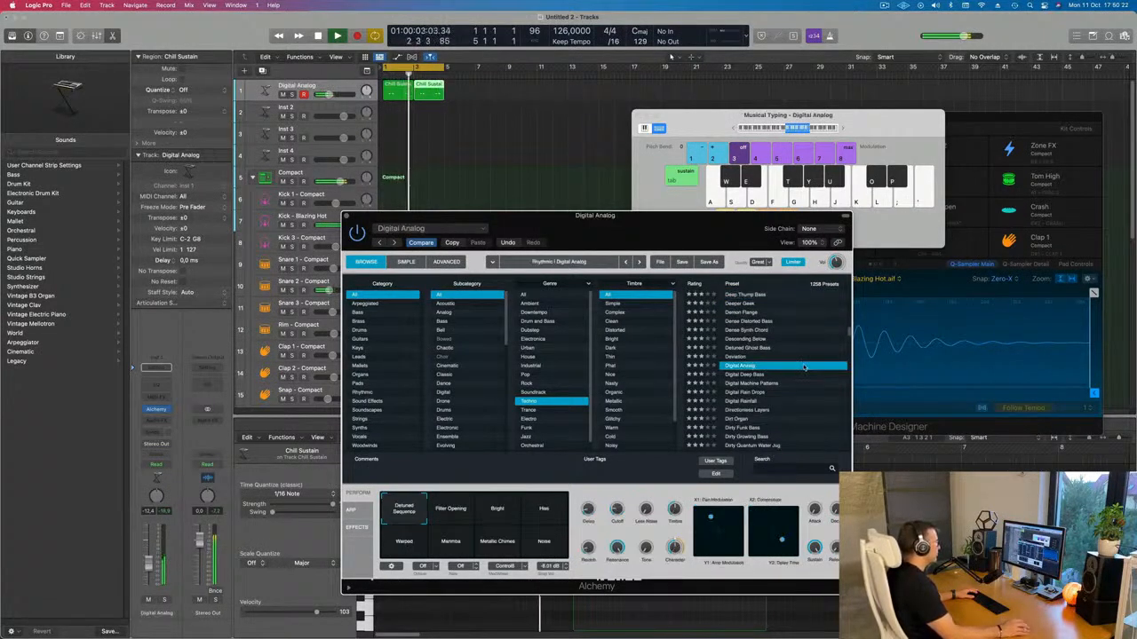
scroll(799, 367, "down", 2)
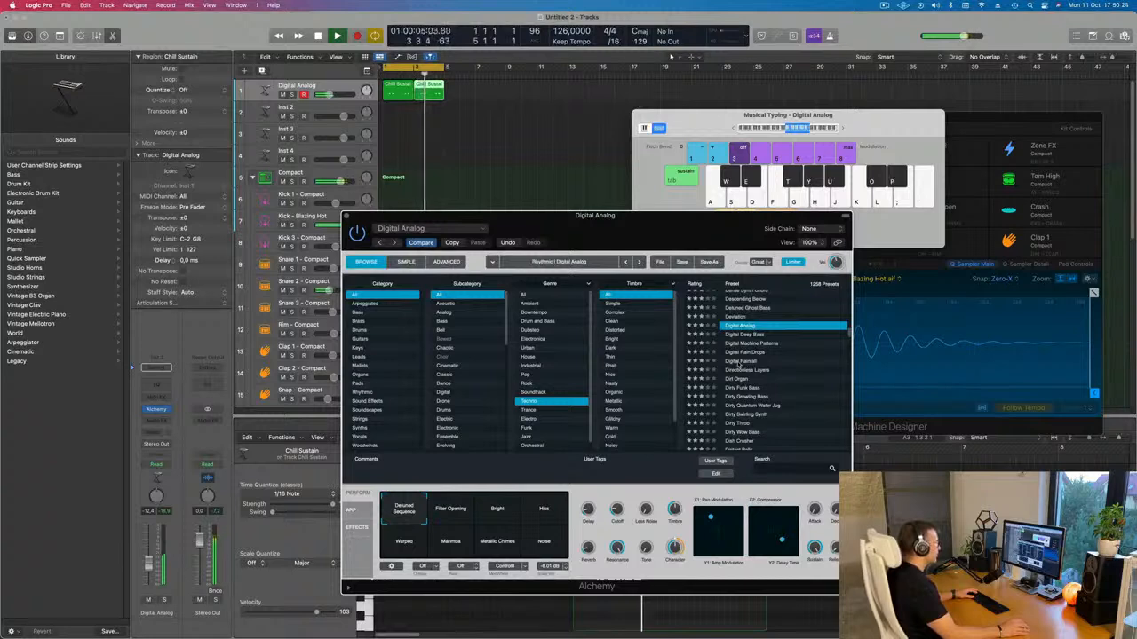
left_click(744, 363)
Step: Try the Dubstep Drum Set and Echo Percussion Patterns presets, and move the Alchemy window to uncover the drum regions
scroll(808, 369, "down", 5)
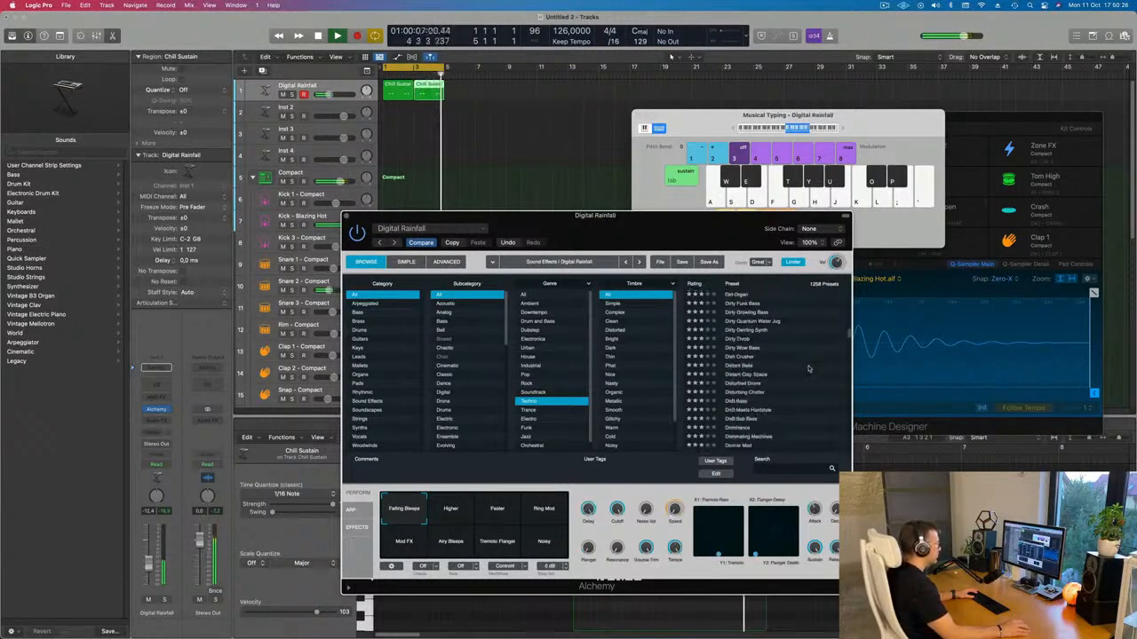
scroll(761, 409, "down", 5)
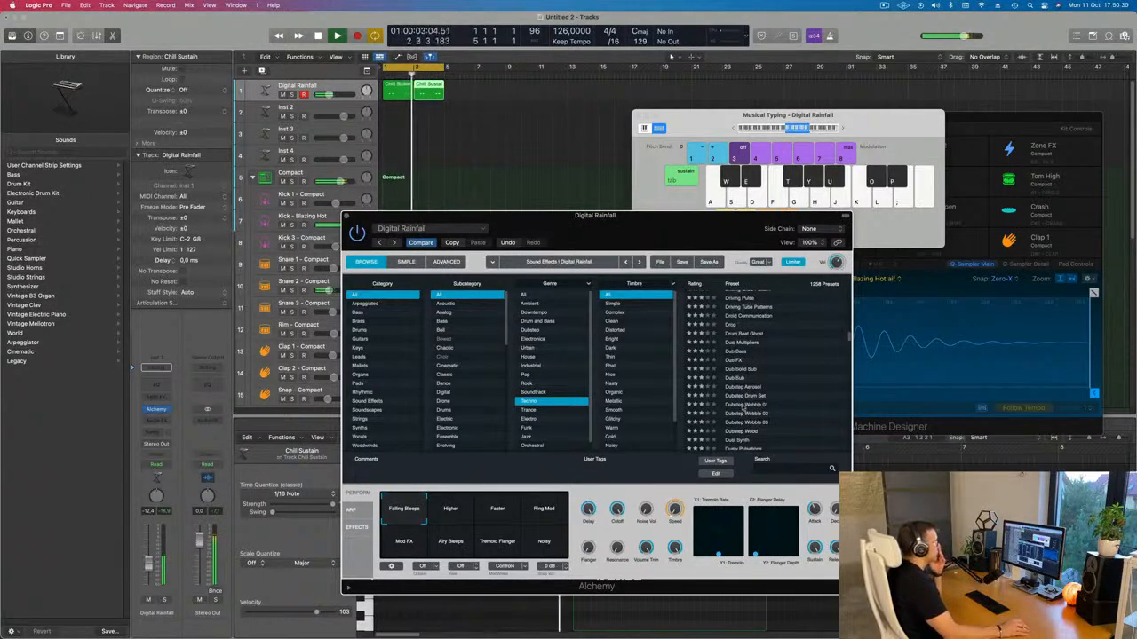
left_click(787, 395)
scroll(790, 391, "down", 7)
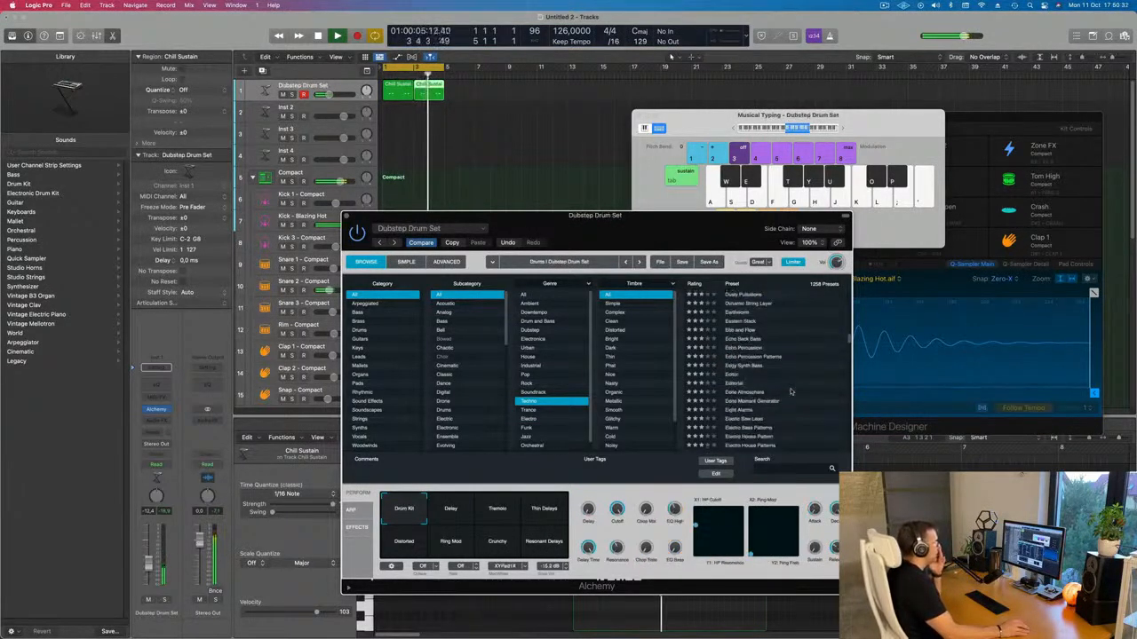
left_click(744, 358)
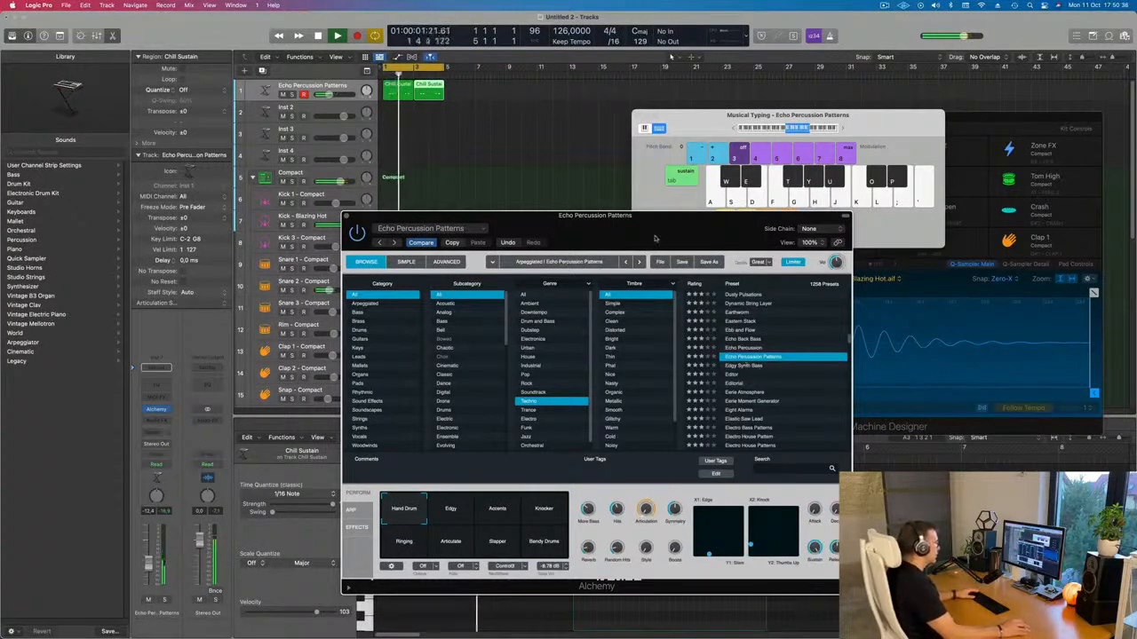
left_click_drag(728, 218, 819, 172)
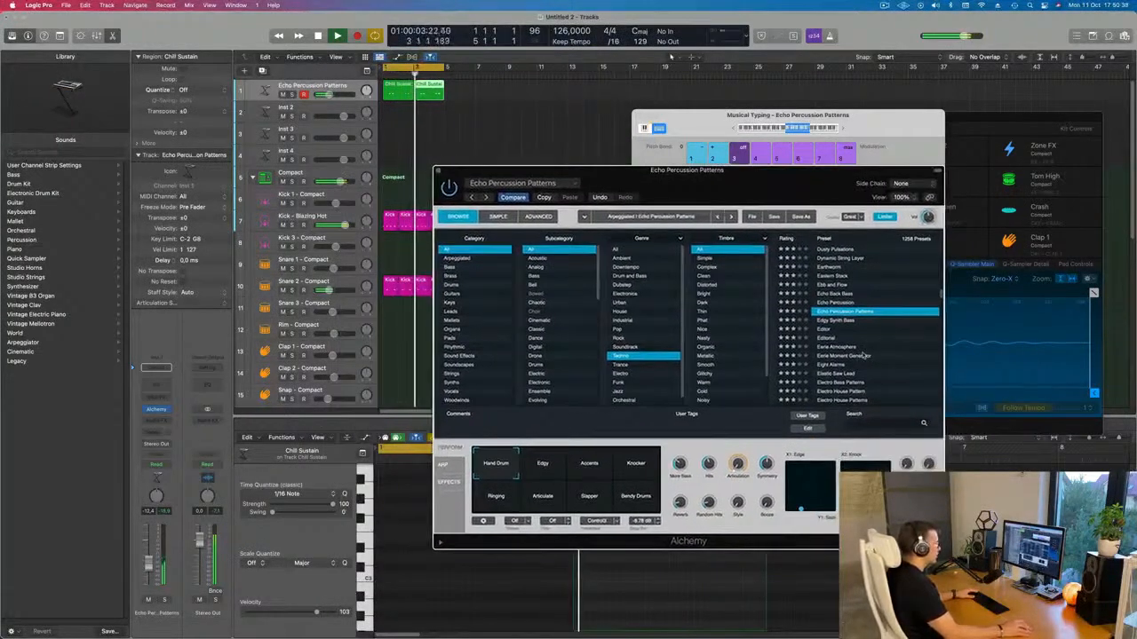
Step: Narrow the Techno presets in Alchemy to those with the Noisy timbre
scroll(866, 351, "down", 3)
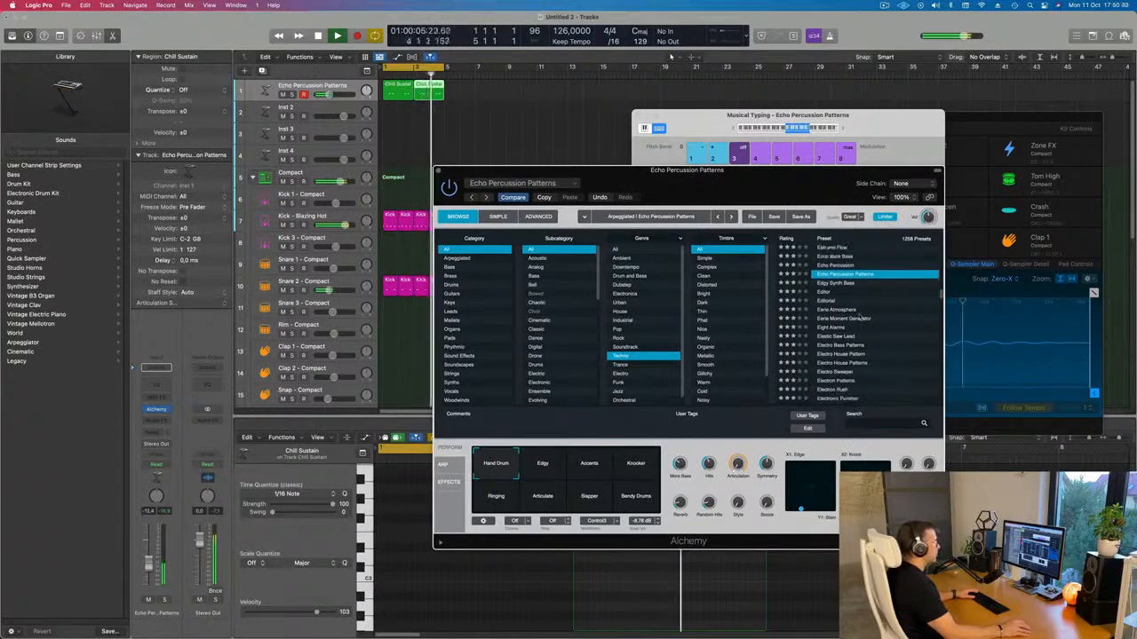
scroll(875, 318, "down", 4)
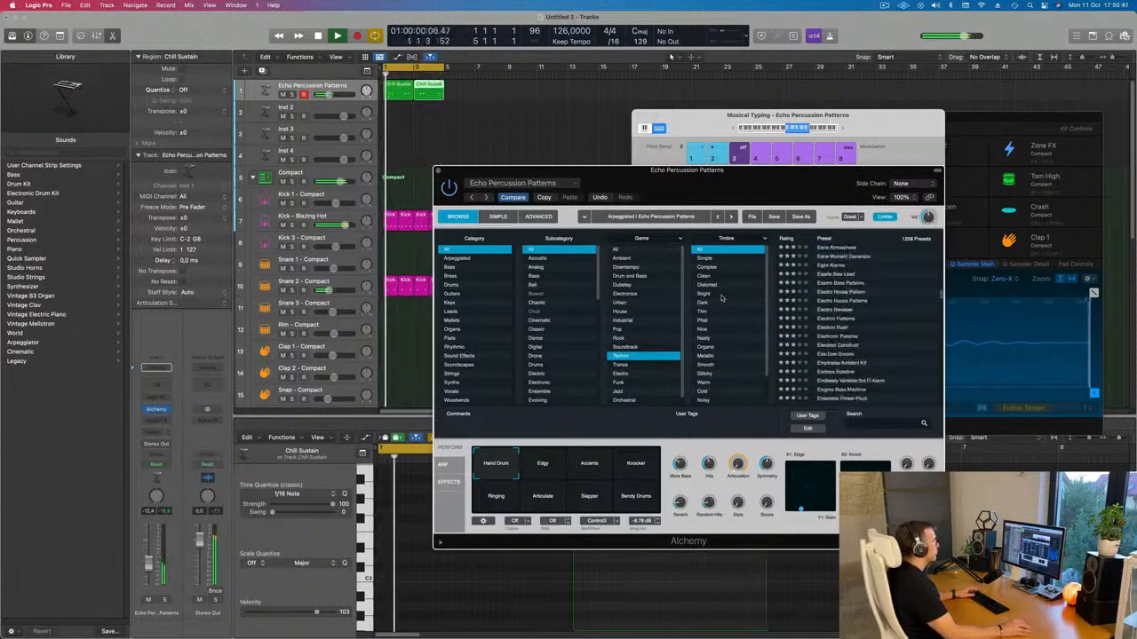
scroll(723, 306, "down", 3)
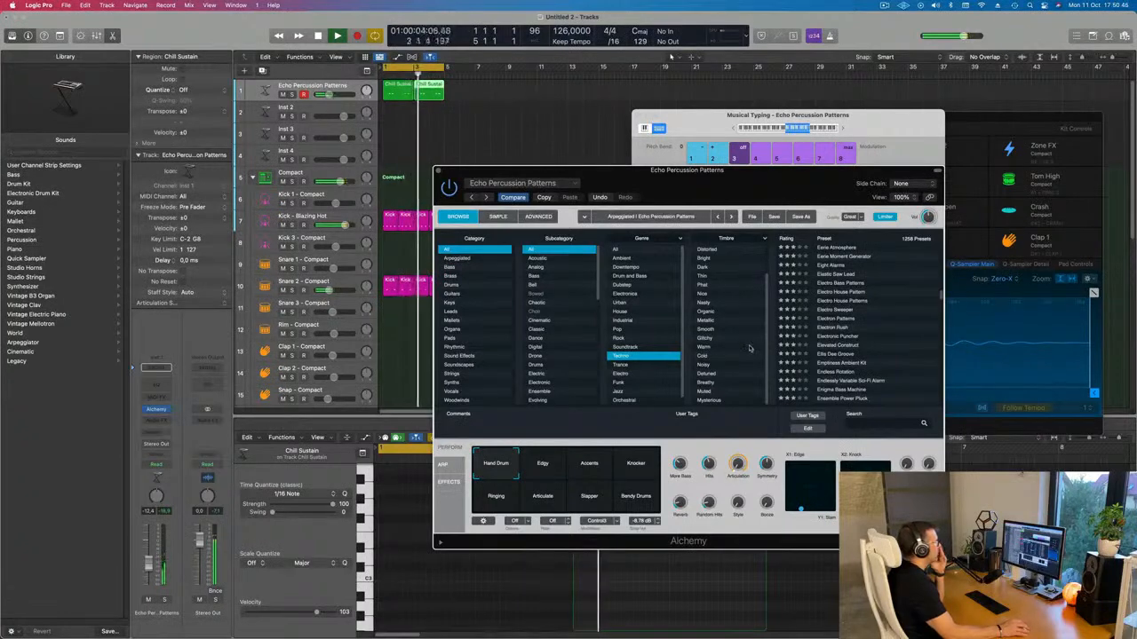
left_click(704, 365)
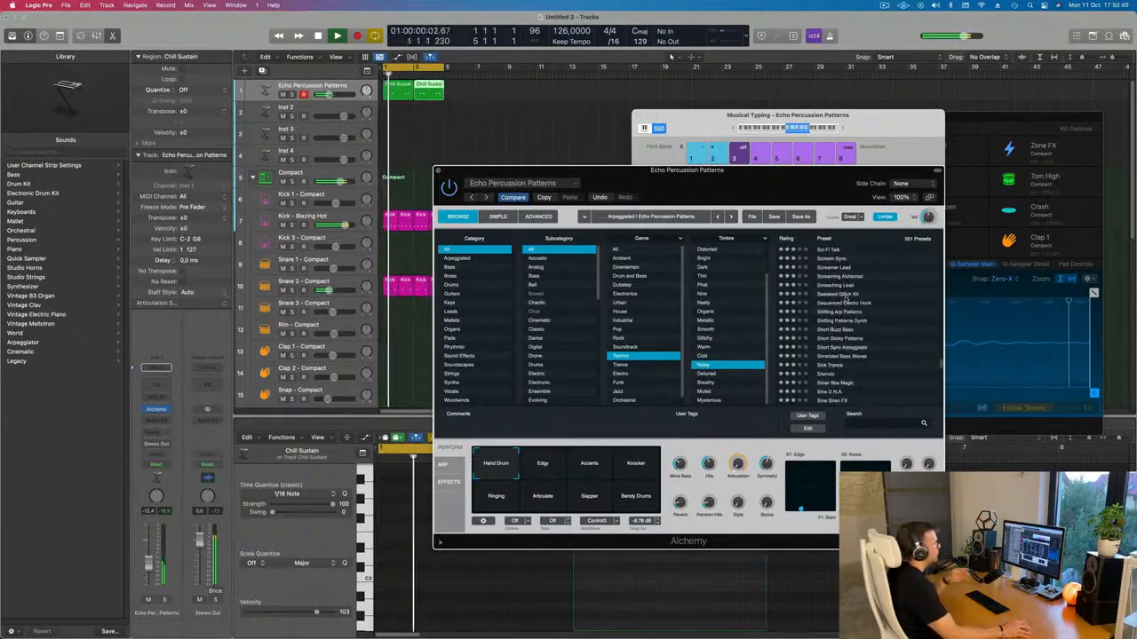
Step: Audition Seaweed Glitch Kit and Short Sticky Patterns, and load the Sine D.N.A. preset for the synth part
left_click(839, 294)
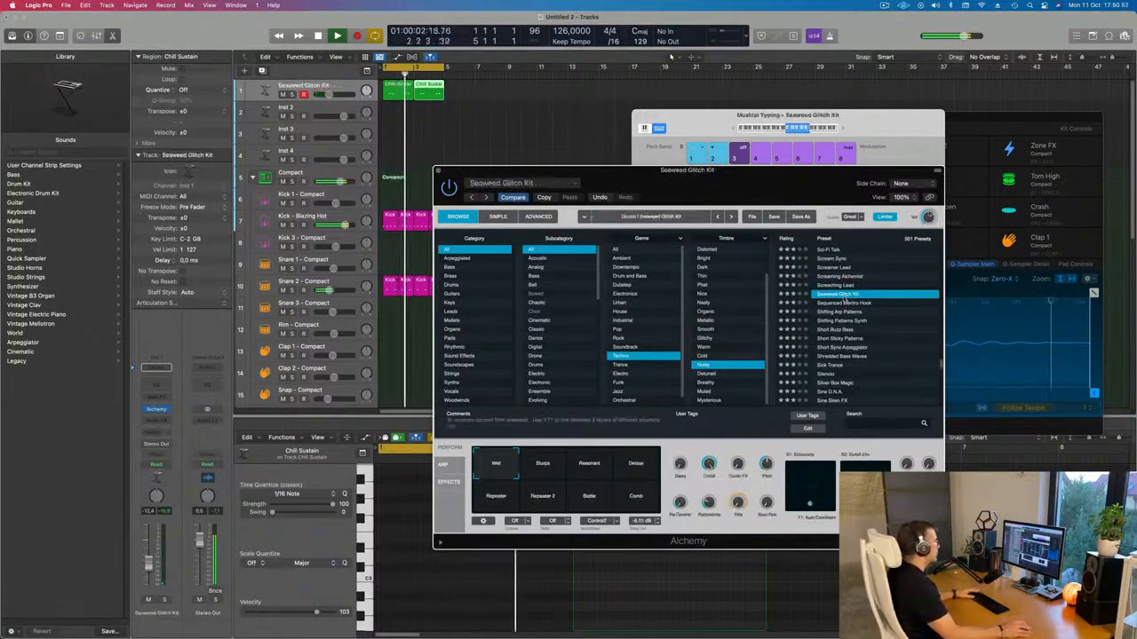
scroll(844, 302, "down", 2)
left_click(840, 316)
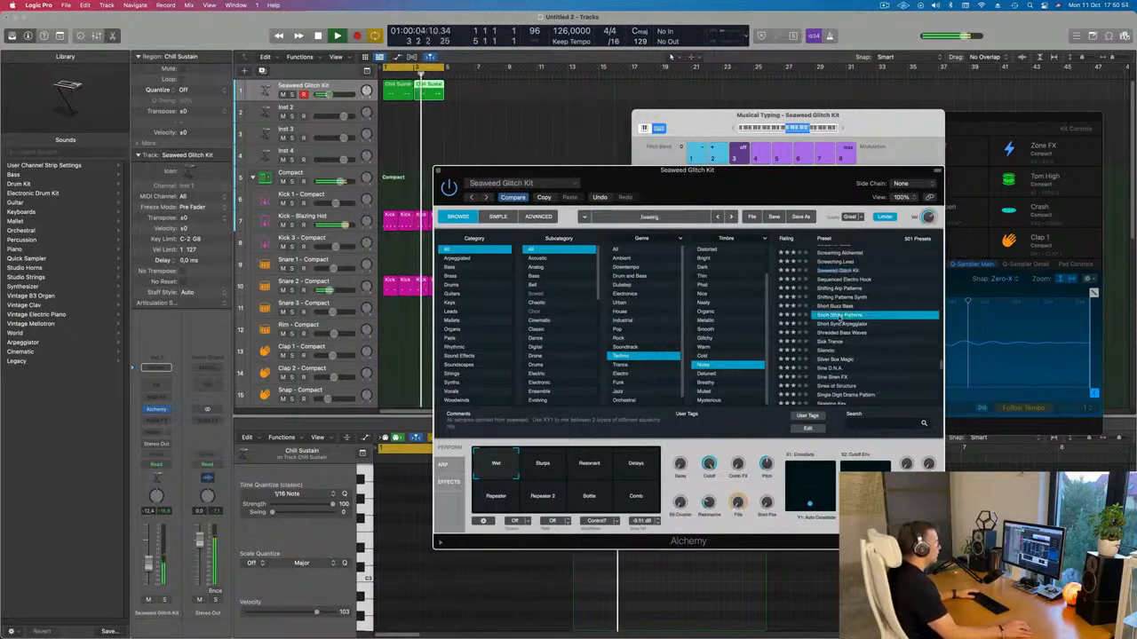
scroll(840, 329, "down", 2)
left_click(836, 333)
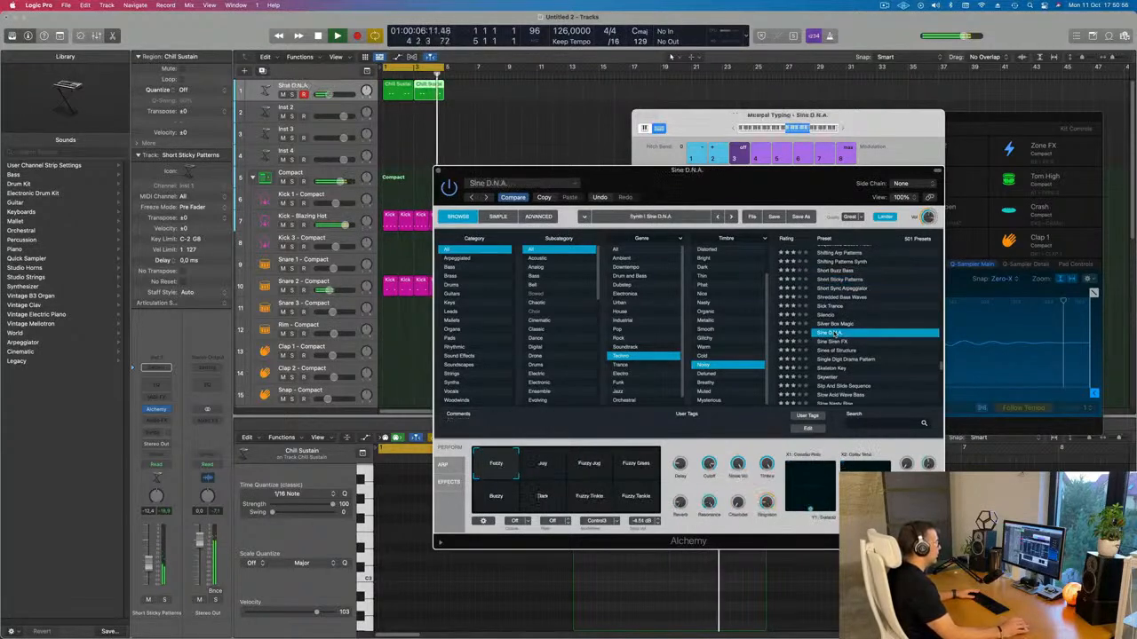
Step: Compare the Sine D.N.A. snapshots such as Jug, Fuzzy Jug and Buzzy, select Dark, and close the Alchemy window
left_click_drag(776, 185, 828, 183)
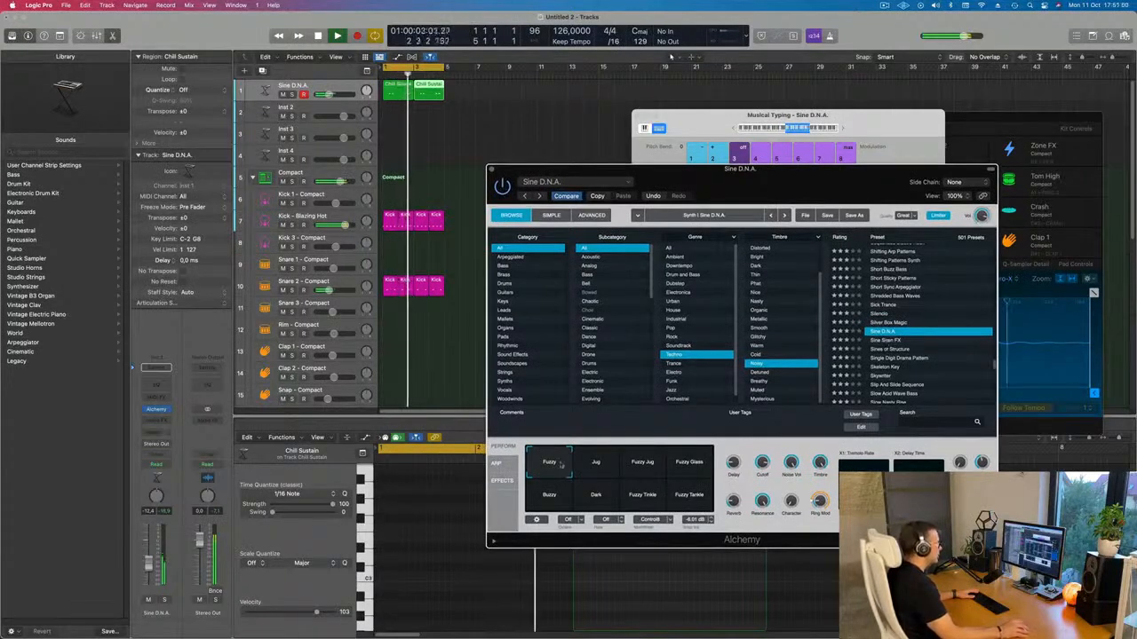
left_click(596, 466)
left_click(651, 470)
left_click(698, 468)
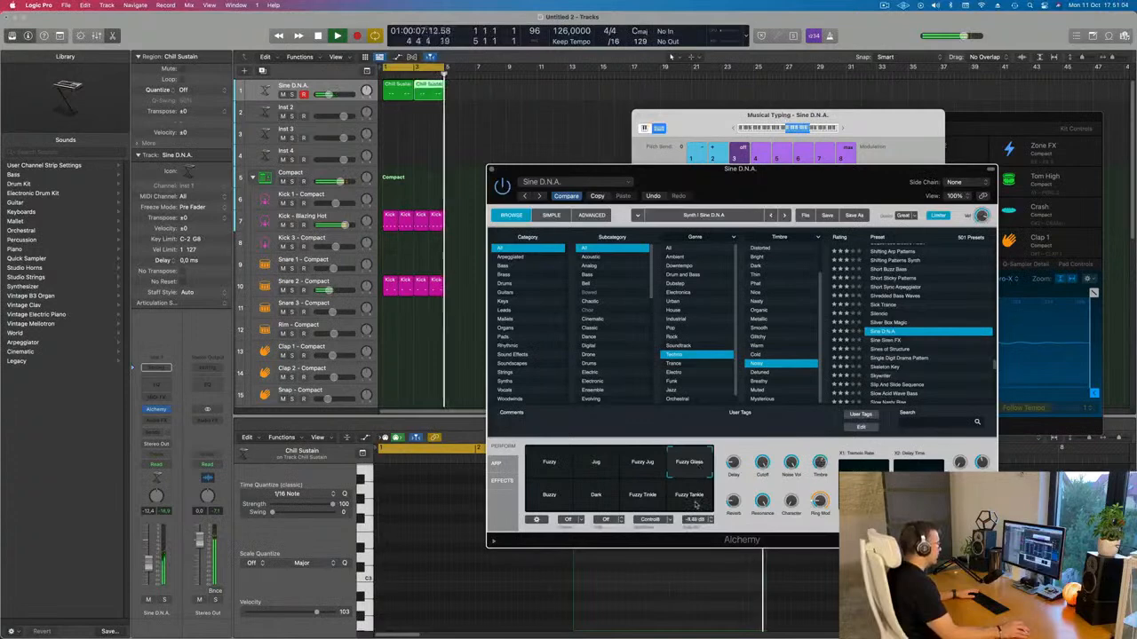
left_click(548, 499)
left_click(597, 499)
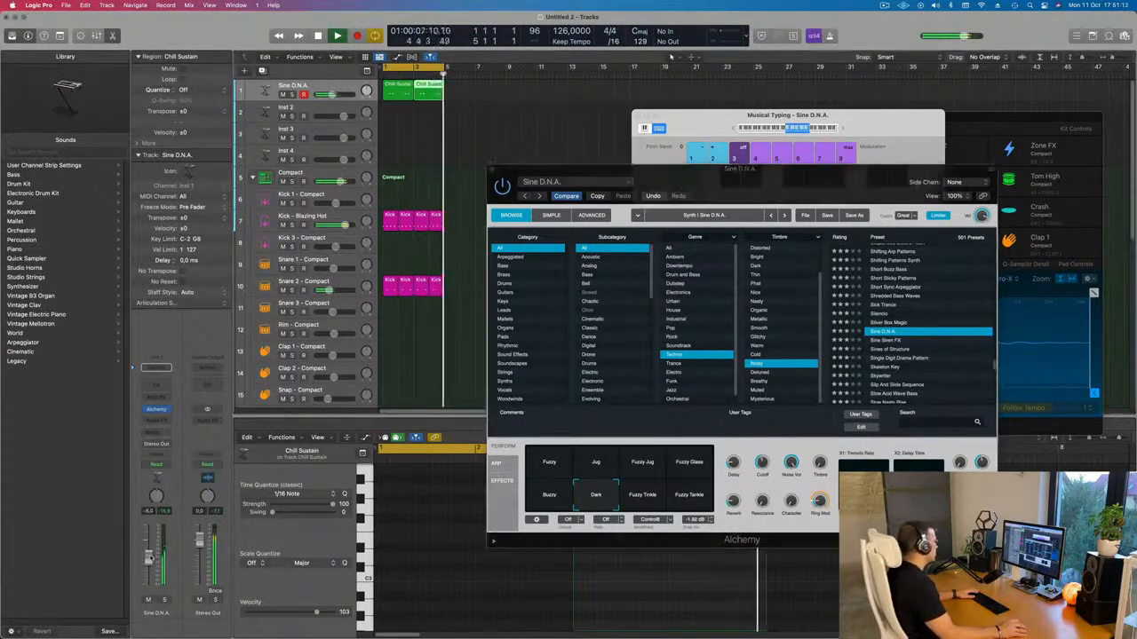
left_click_drag(610, 165, 485, 239)
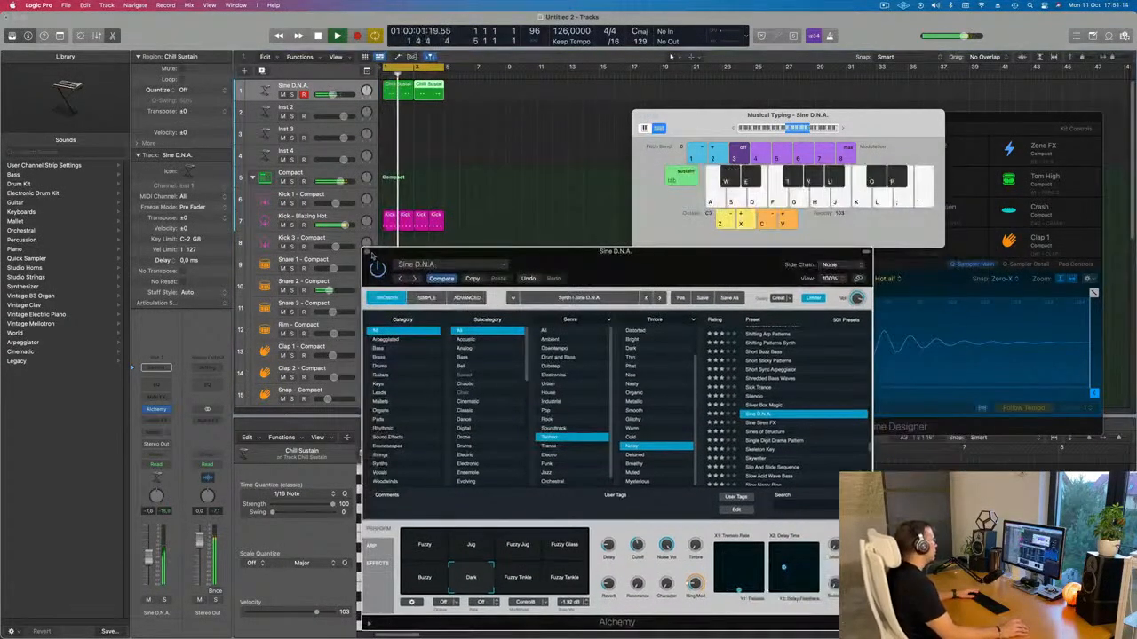
key("super+w")
Step: Copy the Ride track's bar 1 region to the Tom Mid track at bar 1
scroll(521, 231, "down", 8)
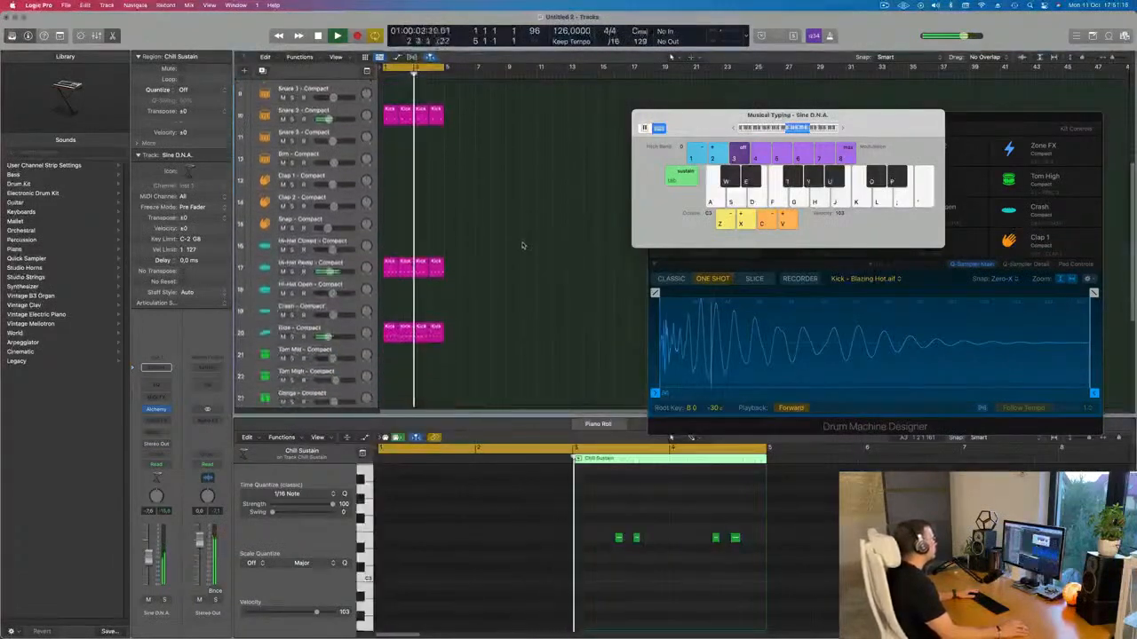
scroll(515, 246, "down", 5)
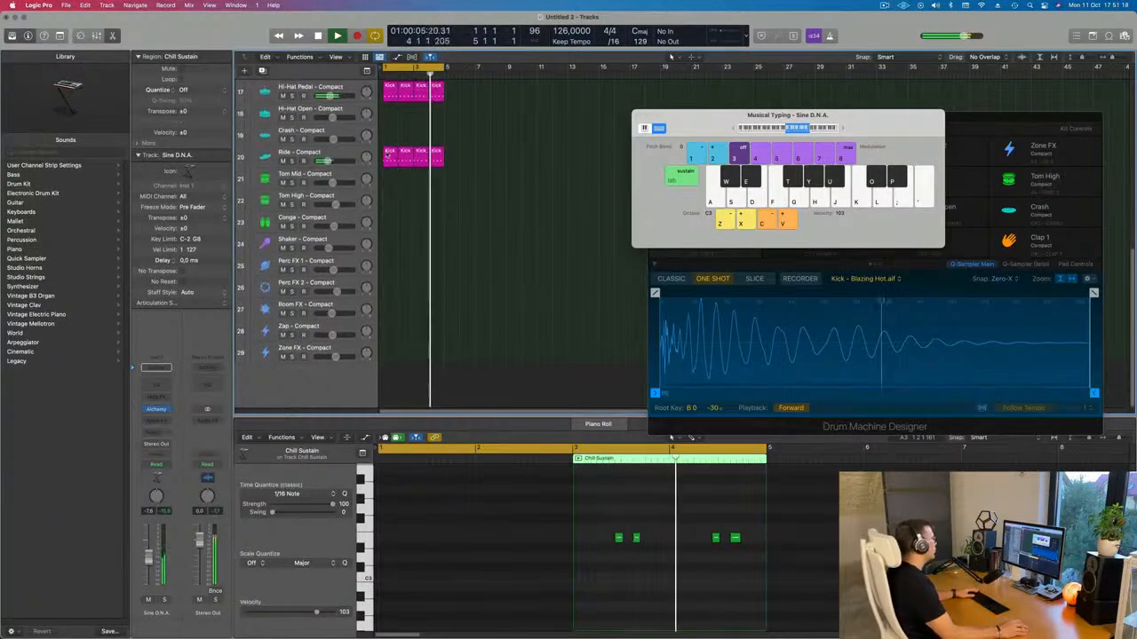
left_click(389, 157)
left_click_drag(389, 157, 391, 181)
Step: Edit the notes of the one-bar Tom Mid region so only its second and fourth hits are kept
scroll(399, 595, "down", 2)
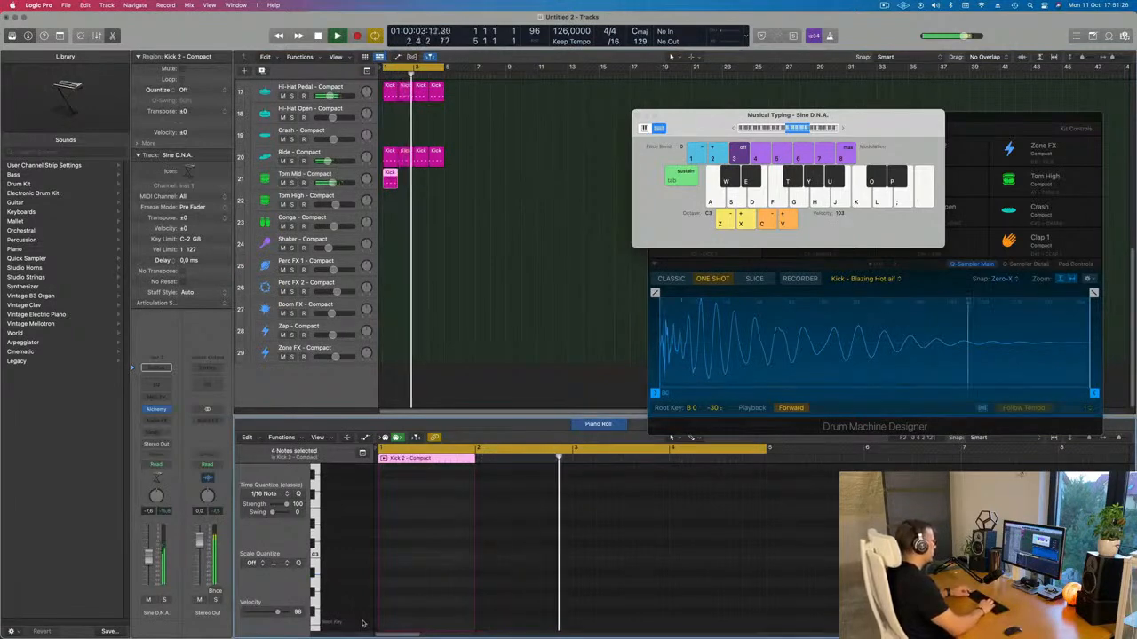
scroll(414, 535, "down", 3)
scroll(416, 535, "down", 5)
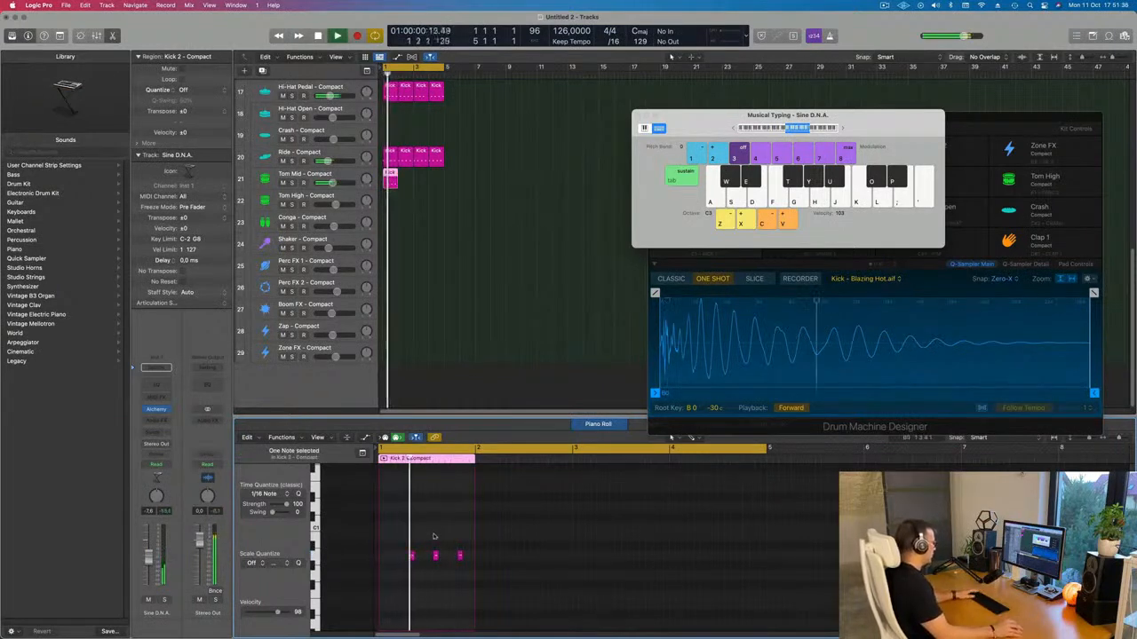
scroll(438, 539, "up", 3)
scroll(441, 538, "down", 2)
Step: Repeat the one-bar Tom Mid region three times to fill the rest of the four-bar loop
left_click_drag(434, 187, 368, 185)
key("super+r")
key("super+r")
key("super+r")
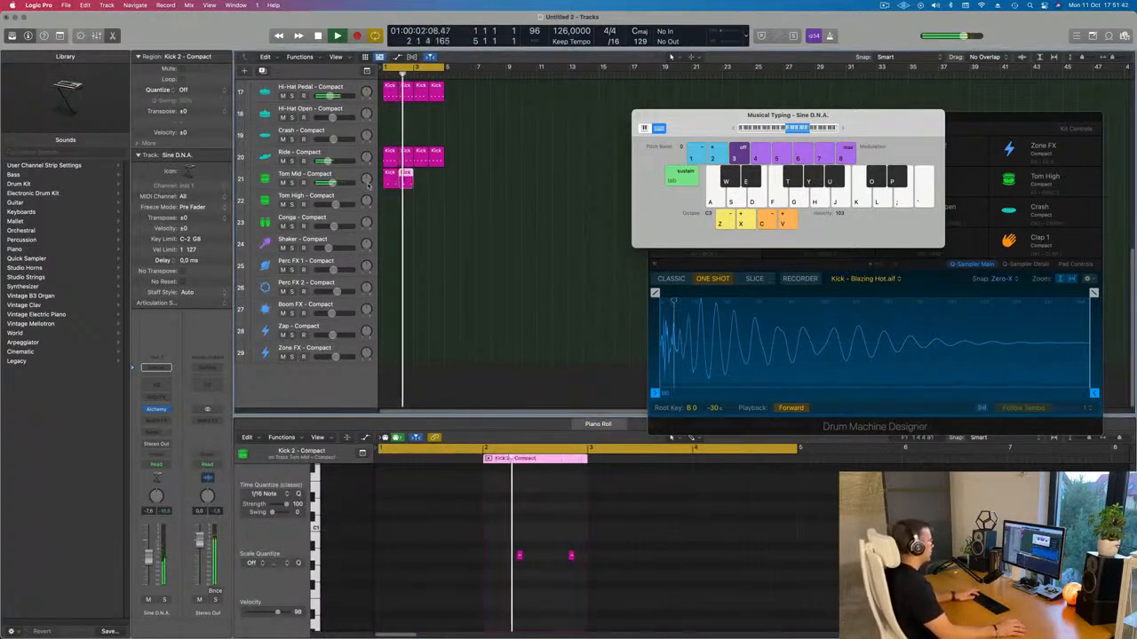
Step: Move the four Tom Mid regions to the Tom High track and audition the pattern with the high tom sound
left_click(340, 175)
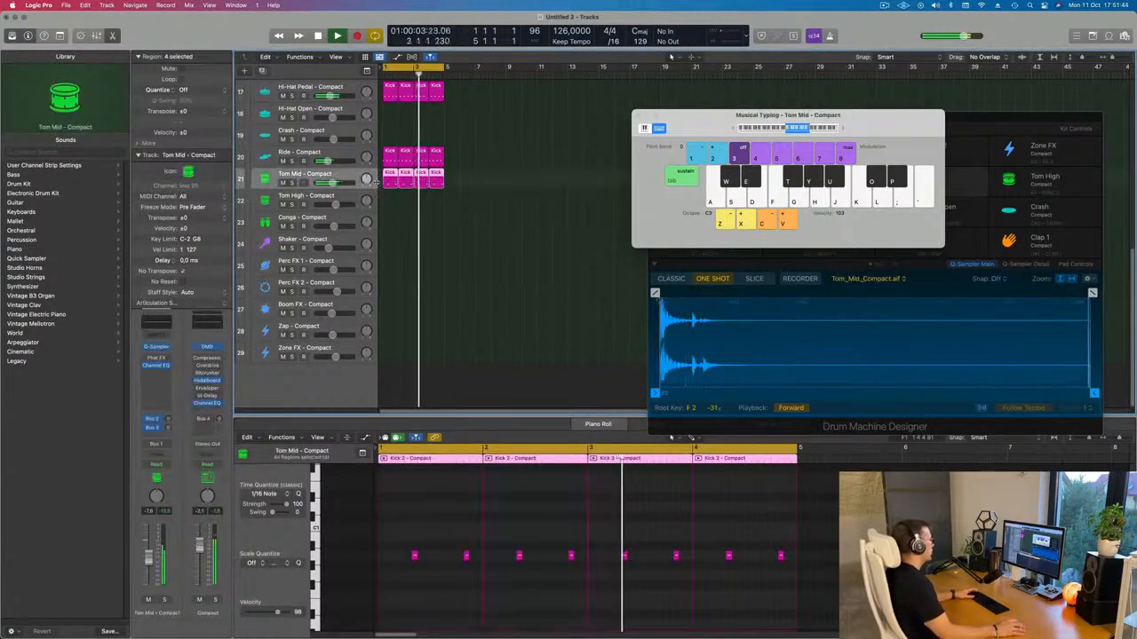
key("space")
left_click_drag(390, 182, 391, 203)
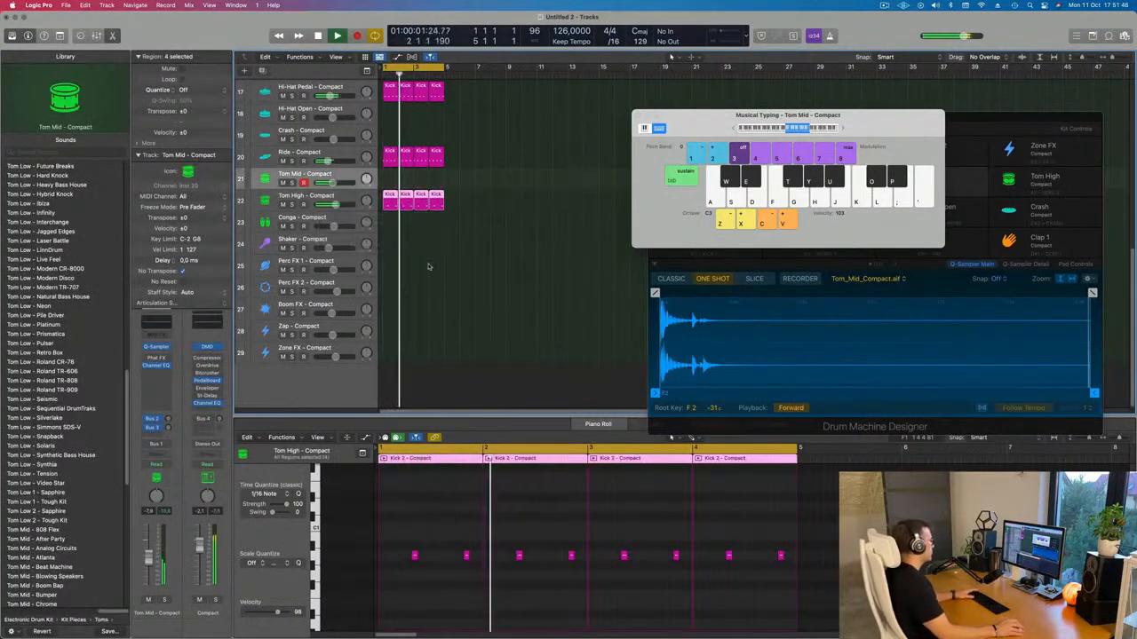
left_click(351, 202)
key("super+a")
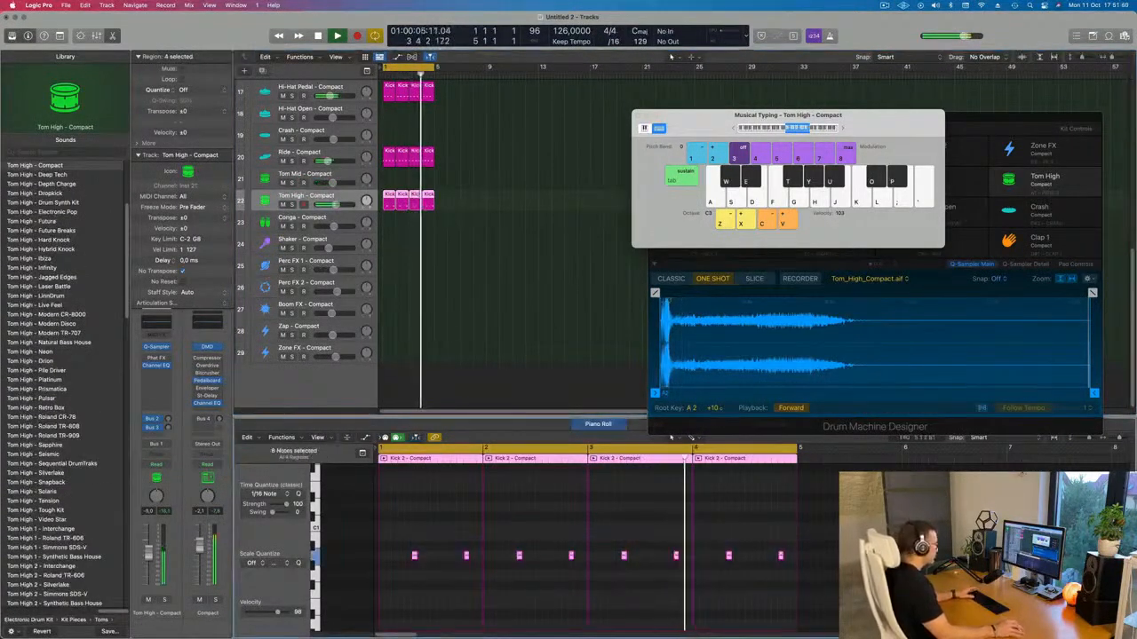
left_click_drag(402, 559, 388, 559)
scroll(398, 575, "left", 1)
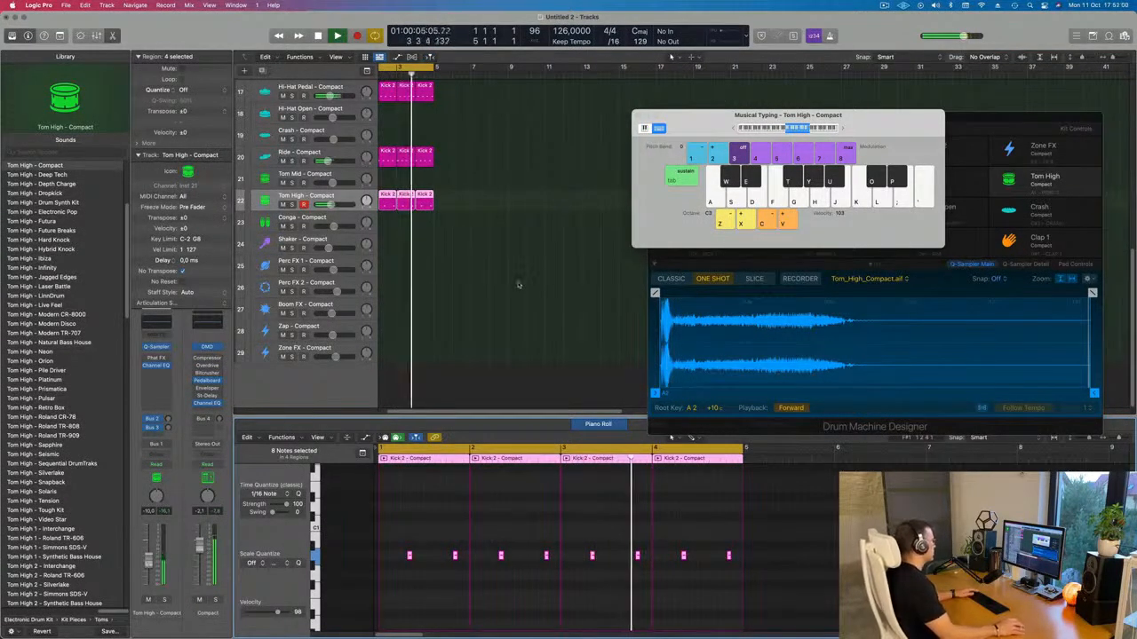
Step: Move the four regions from Tom High to the Conga track and adjust the Conga's Bus 3 delay send
left_click_drag(388, 198, 388, 221)
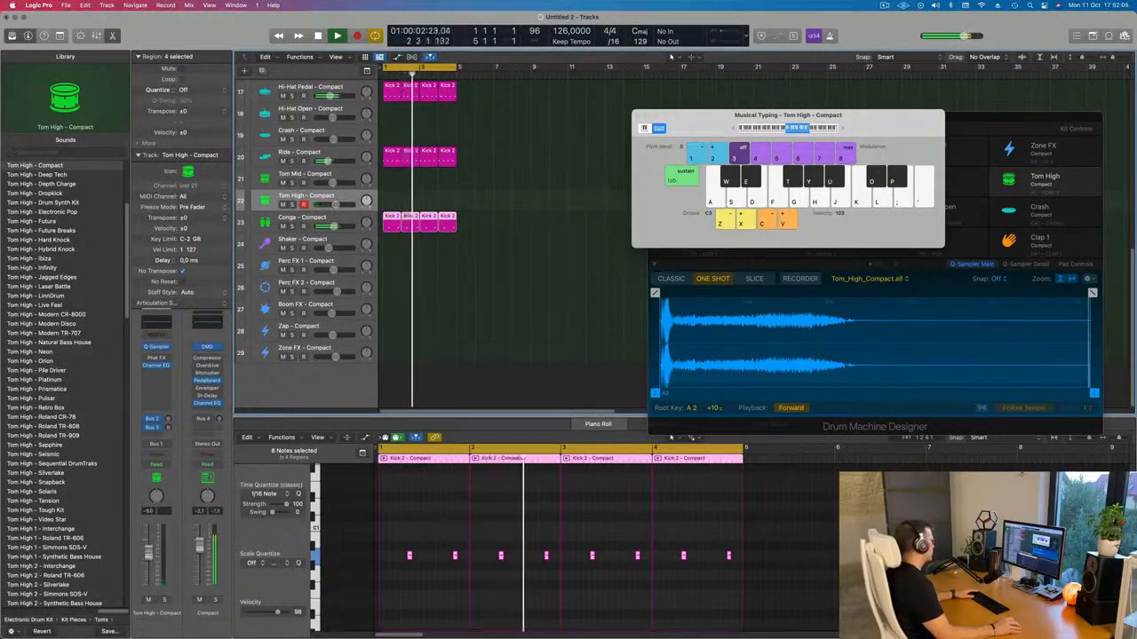
left_click(349, 224)
left_click(167, 428)
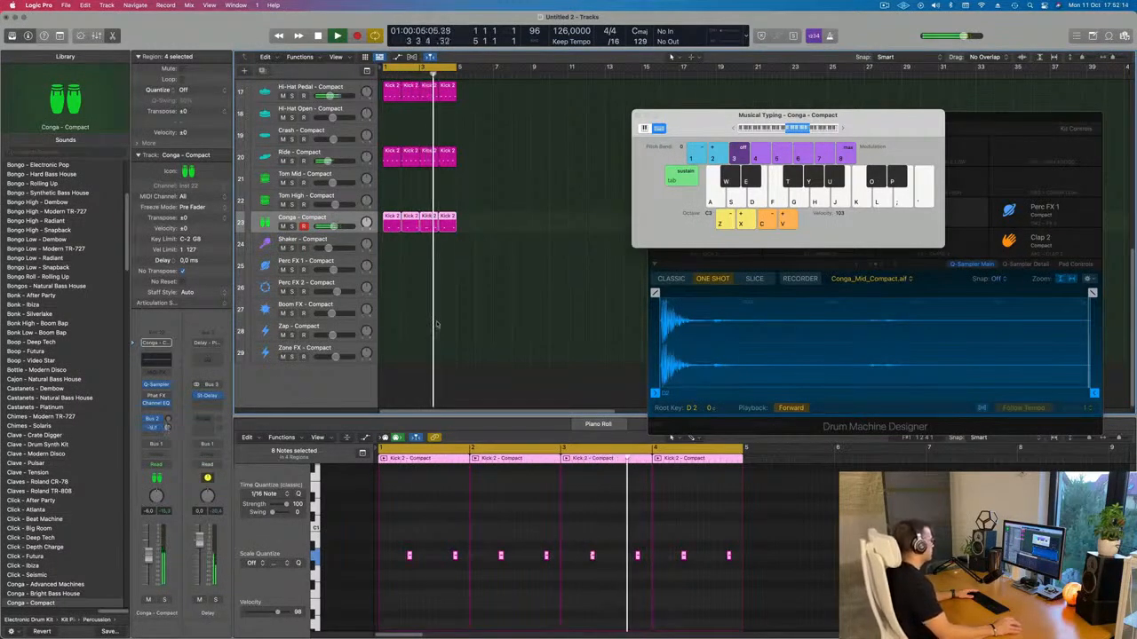
Step: Duplicate the Sine D.N.A. track with its settings and copy both Chill Sustain regions onto the new track
scroll(563, 254, "up", 3)
left_click(562, 249)
scroll(558, 180, "up", 8)
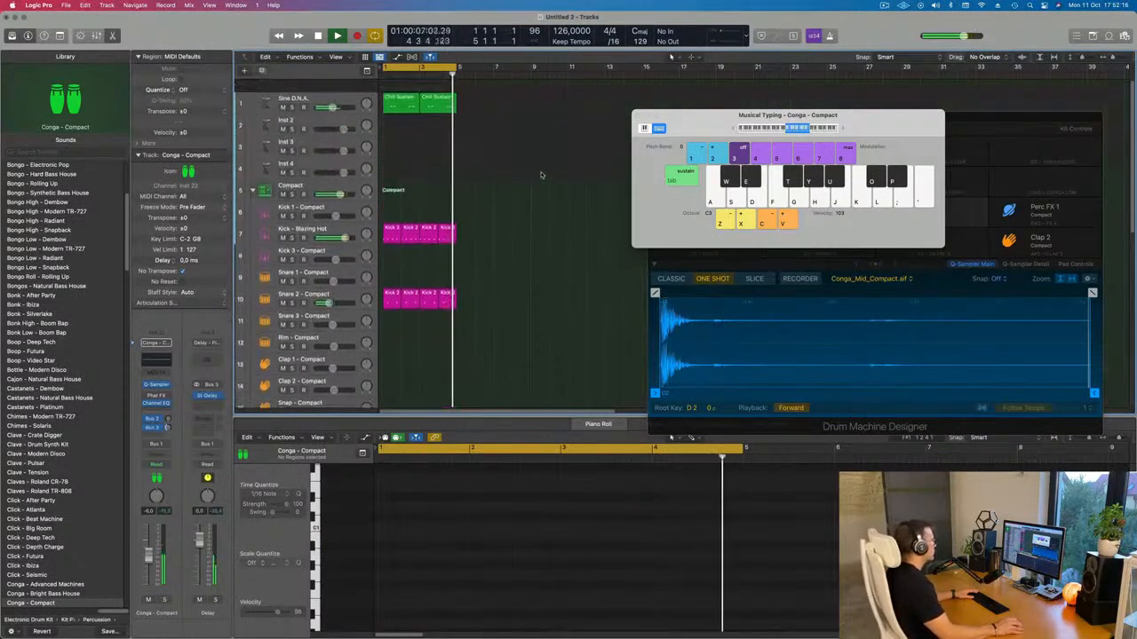
left_click(358, 85)
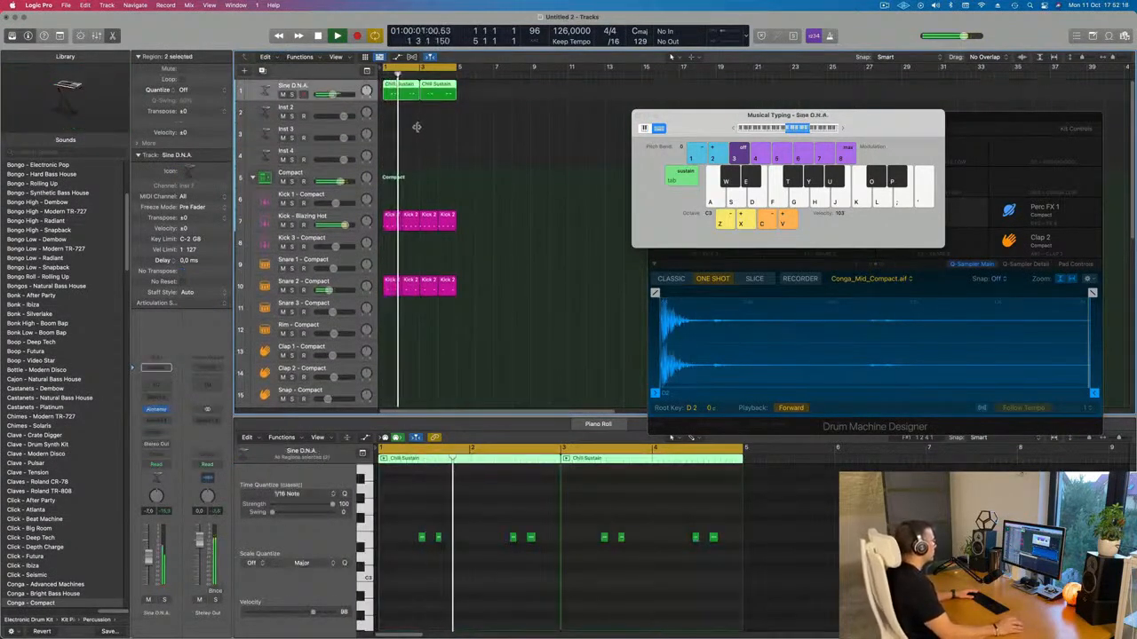
left_click(400, 105)
left_click(337, 86)
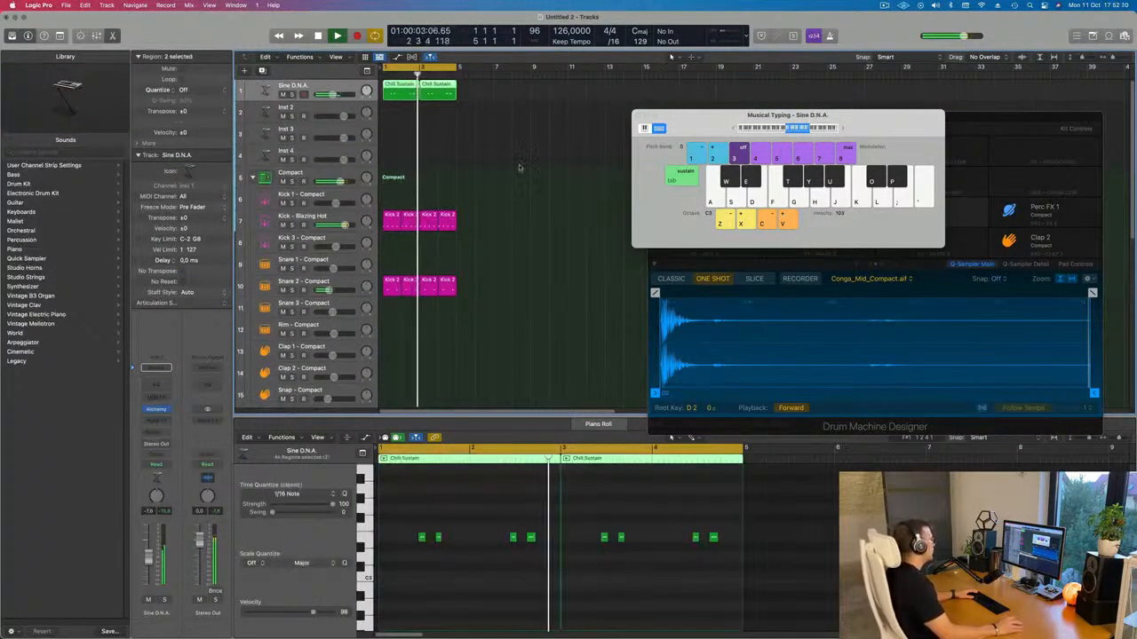
key("super+d")
left_click_drag(397, 92, 386, 148)
key("space")
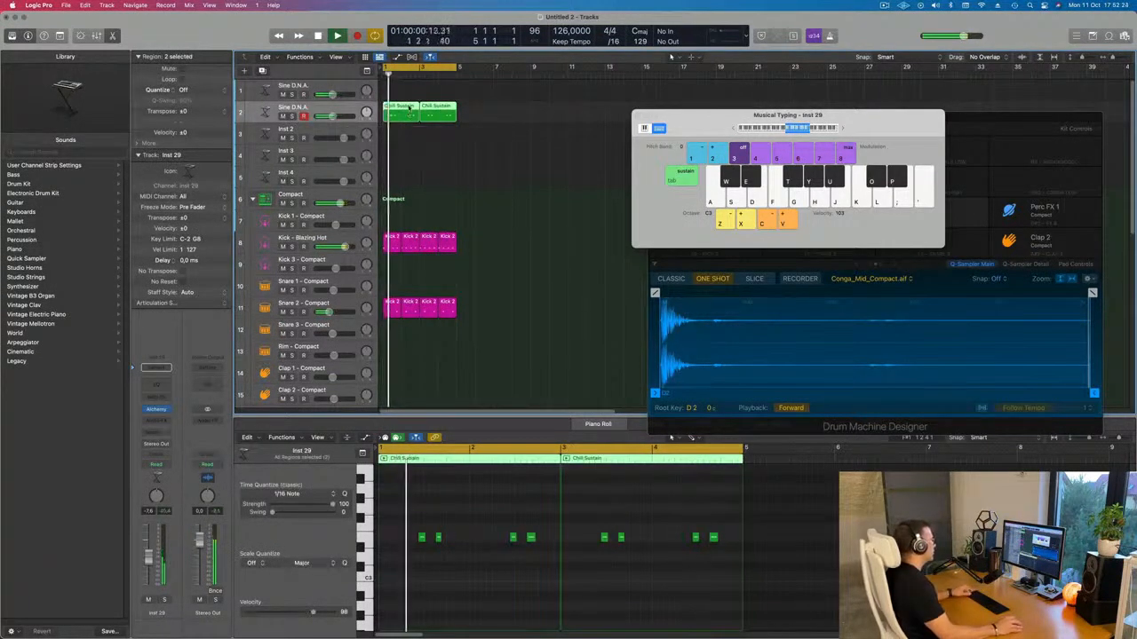
left_click_drag(406, 82, 399, 116)
Step: Transpose all notes in the duplicate track's two Chill Sustain regions down one octave
left_click(442, 506)
key("super+a")
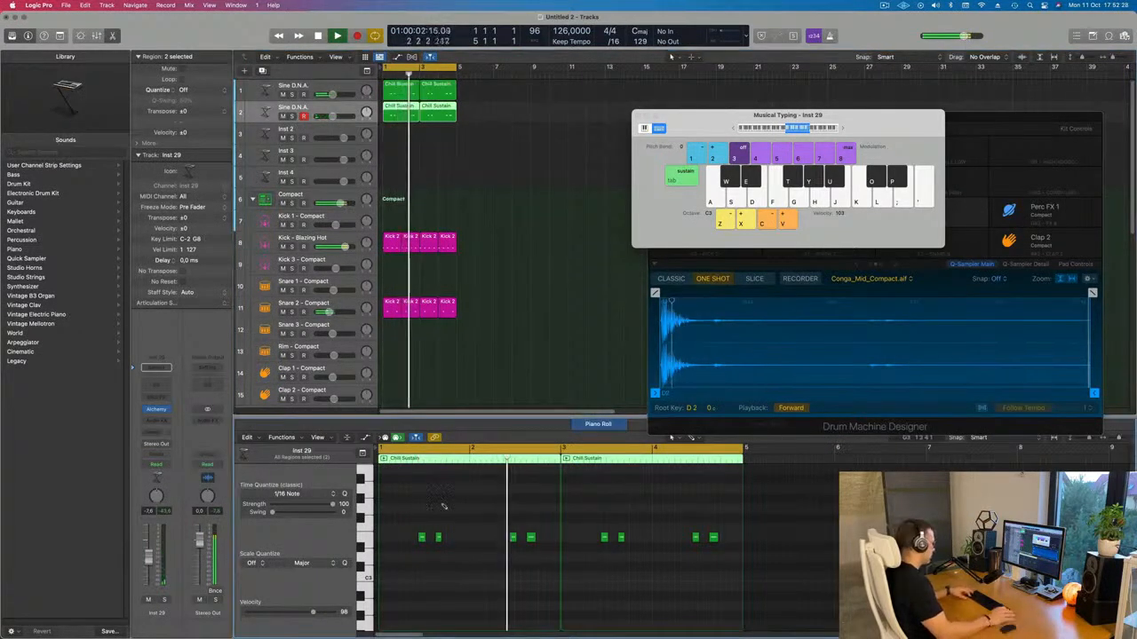
key("Delete")
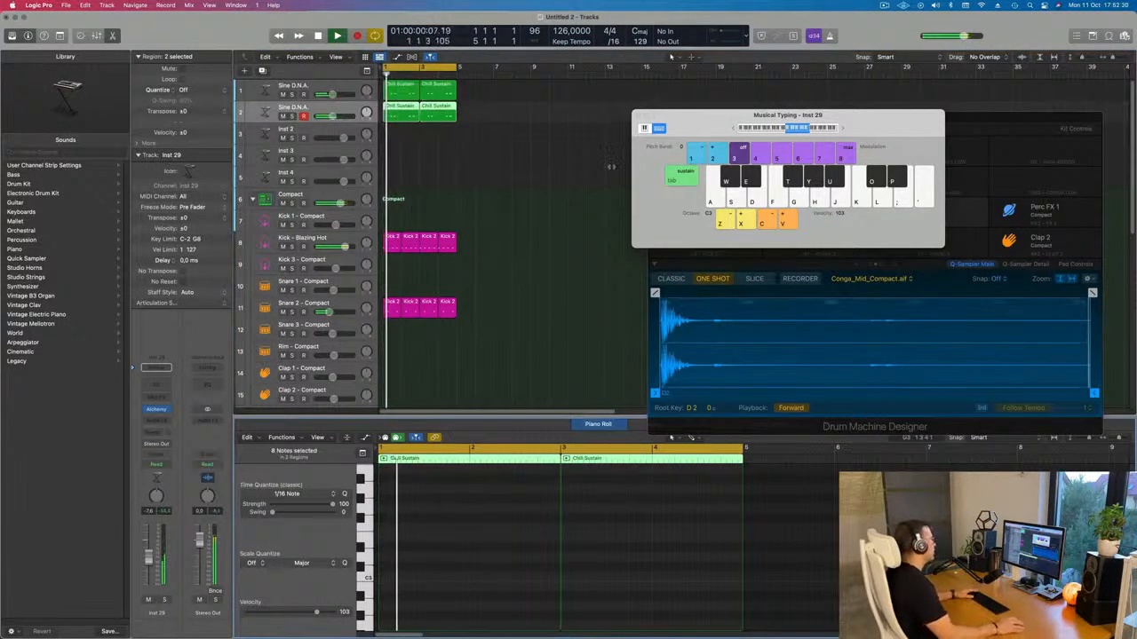
Step: Open Alchemy on the duplicated track, restrict the noisy techno presets to the Synths category and load Crisp and Shiny
left_click(156, 409)
left_click_drag(590, 141, 554, 149)
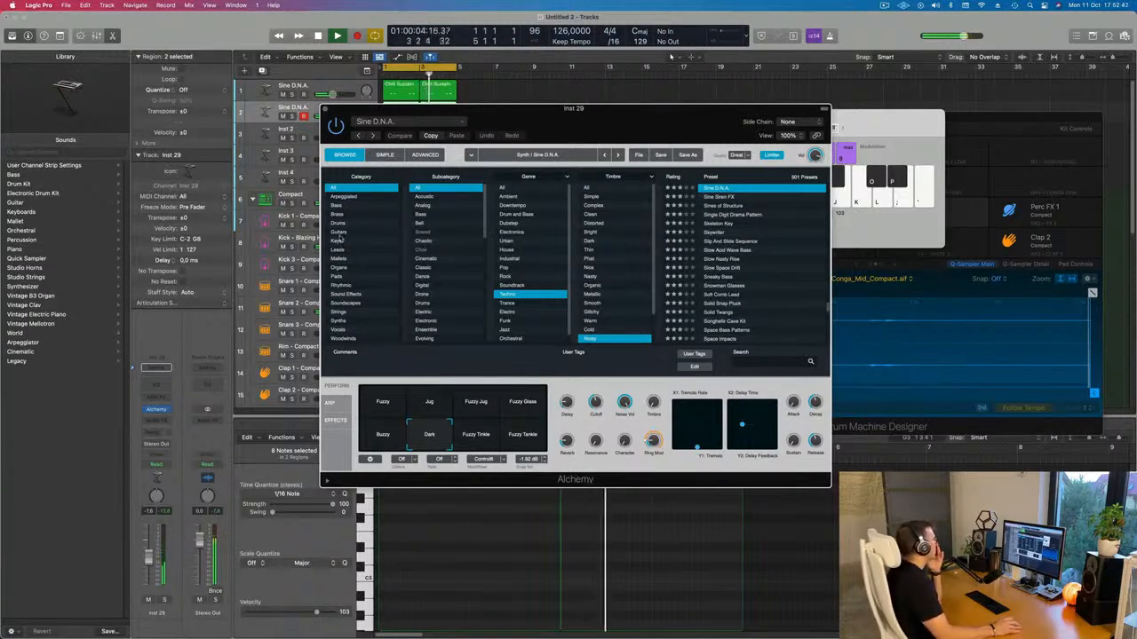
left_click(341, 321)
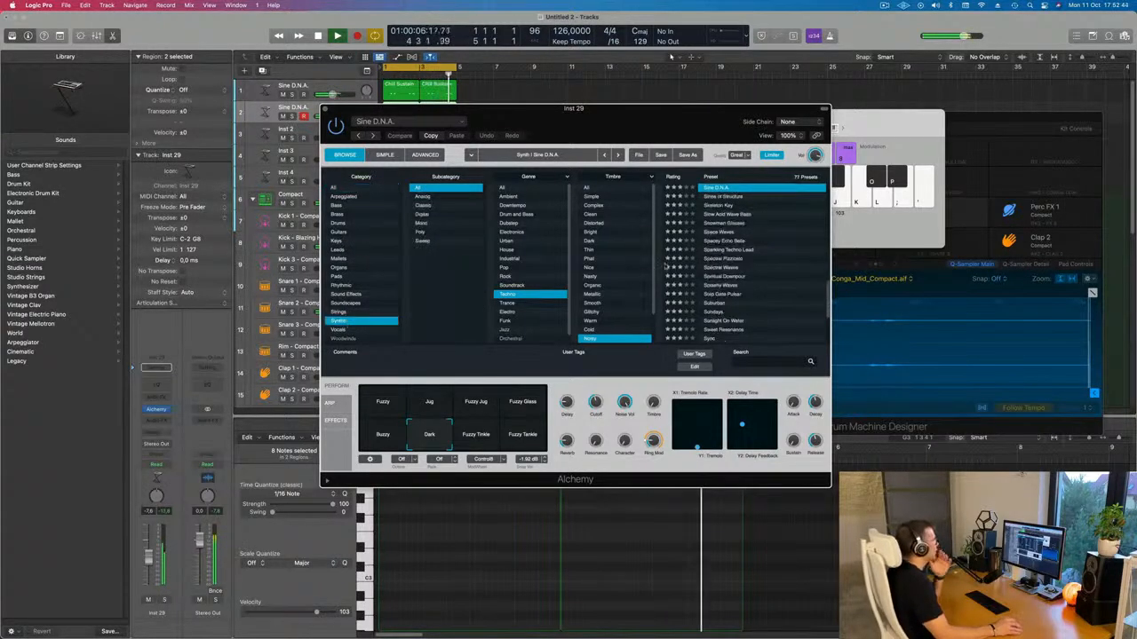
scroll(736, 268, "up", 10)
left_click(720, 206)
left_click_drag(686, 128, 851, 76)
left_click(758, 265)
left_click(842, 291)
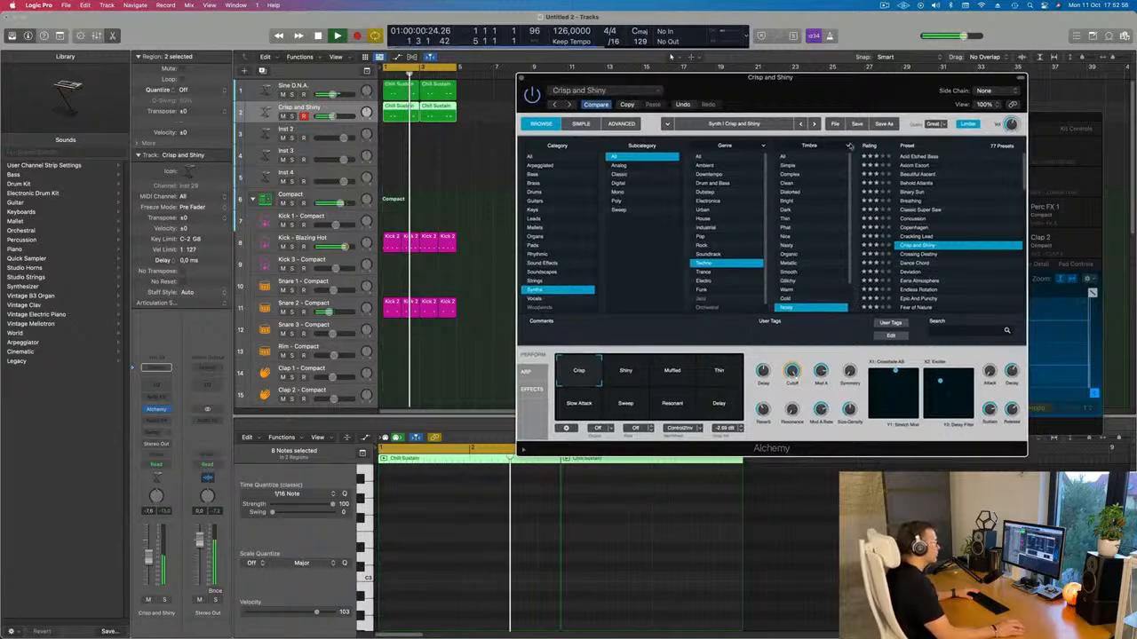
Step: Audition the Alchemy presets Deviation, Eerie Atmosphere, Epic And Punchy, Hollow Scream and Liquor Fumes
left_click(918, 272)
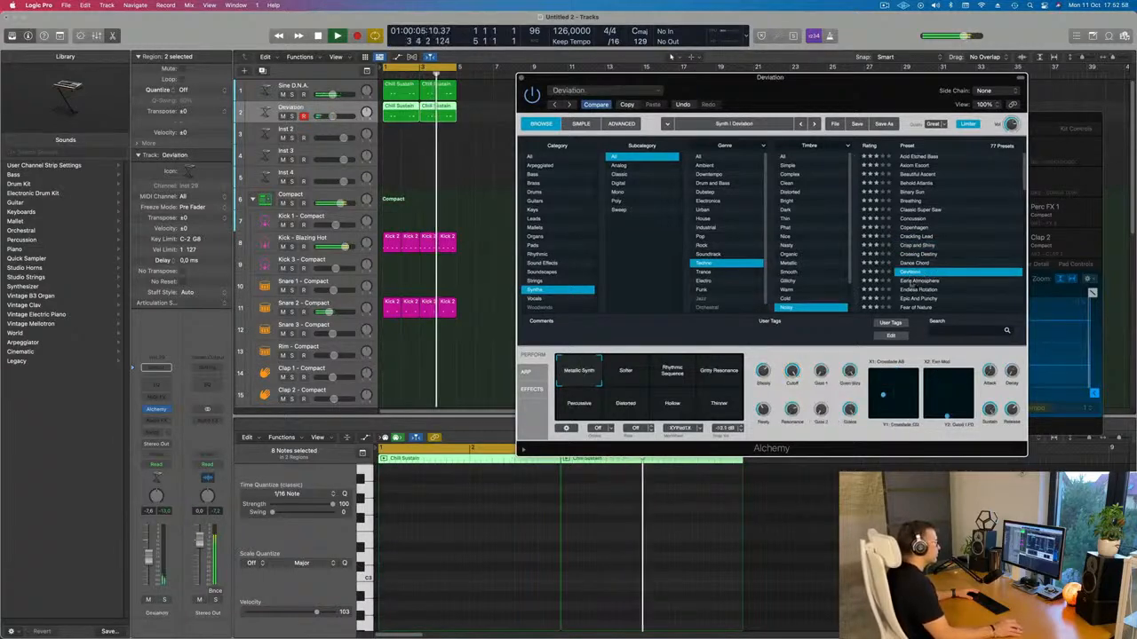
left_click(913, 281)
scroll(915, 271, "down", 3)
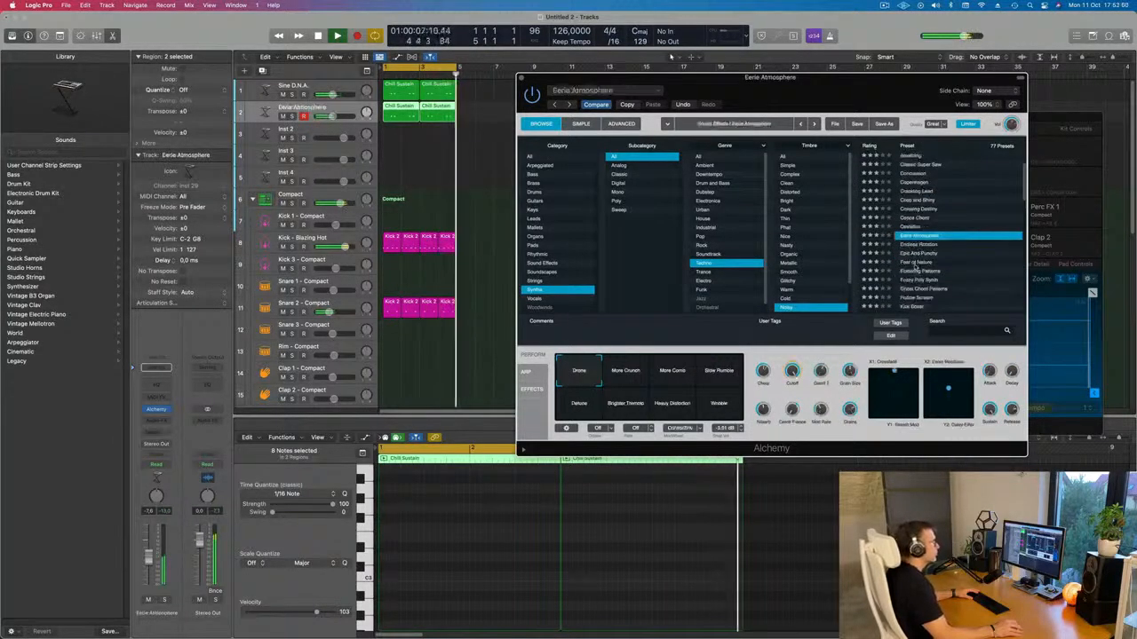
left_click(953, 255)
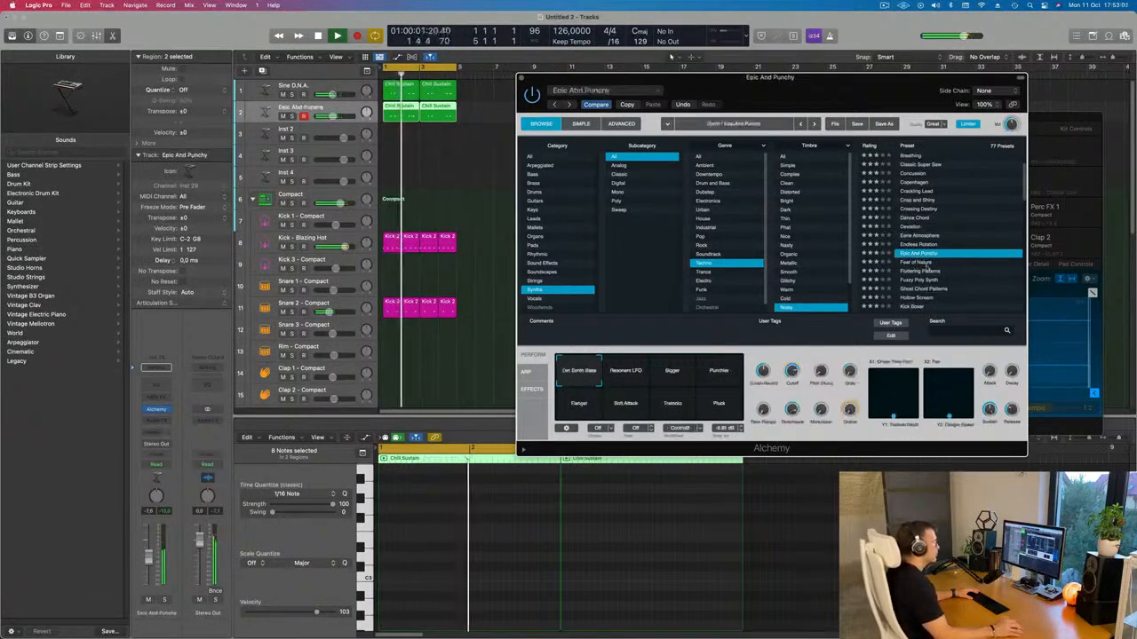
scroll(953, 263, "down", 3)
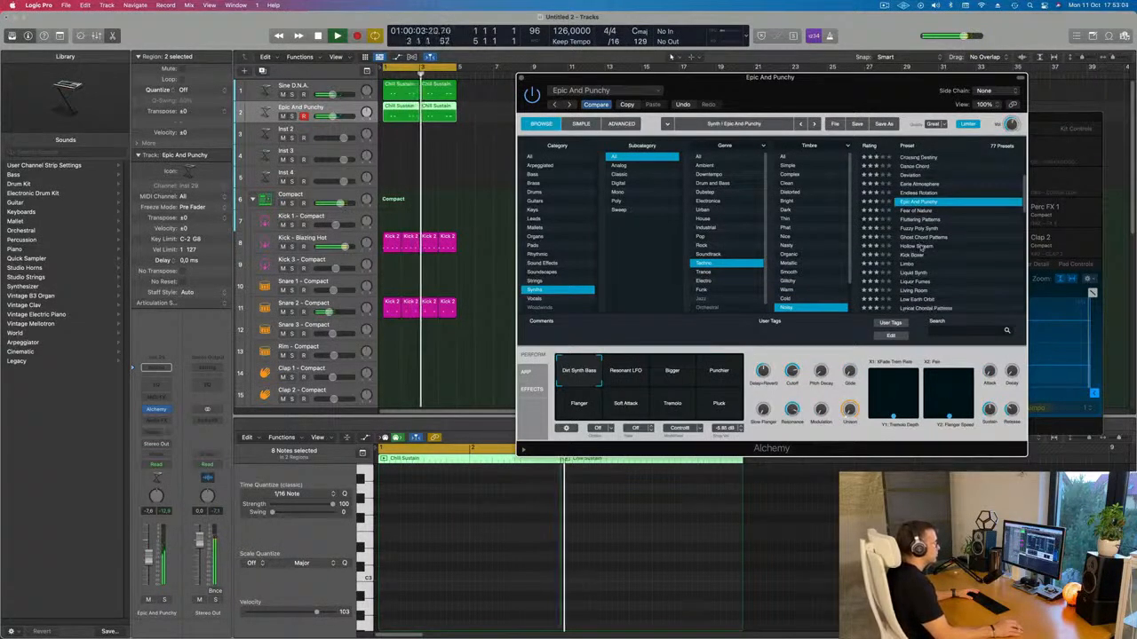
left_click(919, 247)
scroll(917, 242, "down", 3)
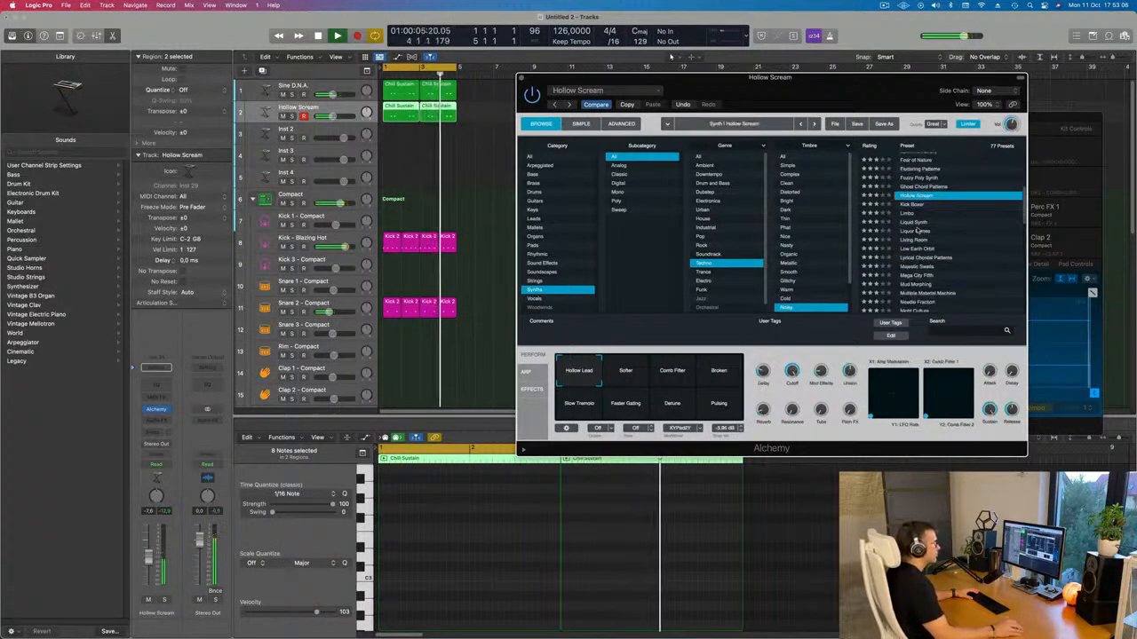
left_click(915, 230)
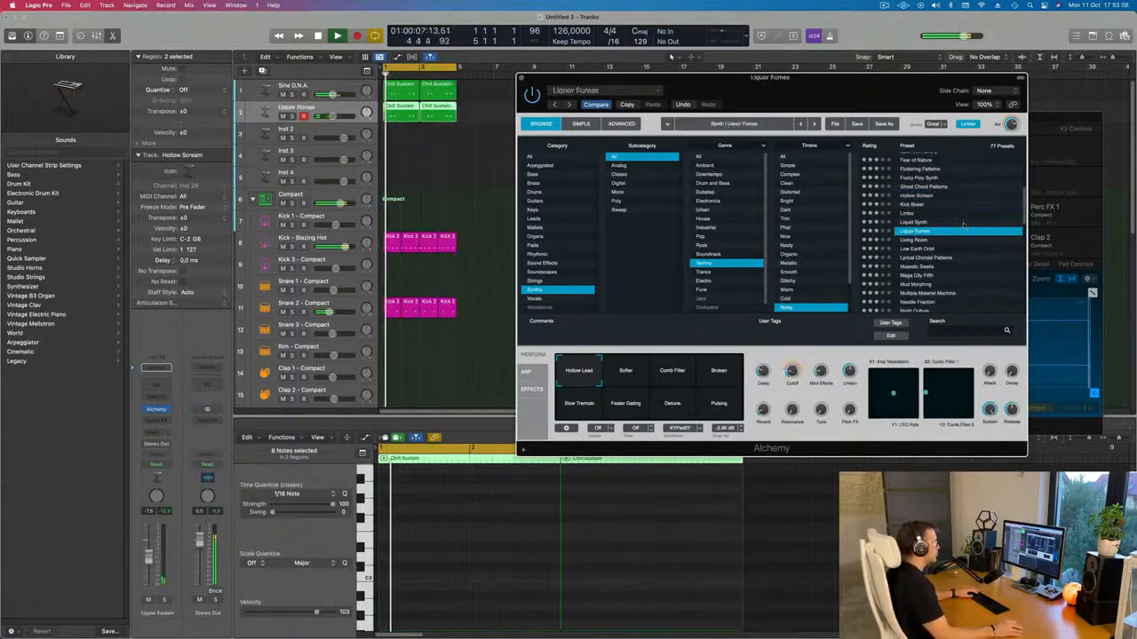
scroll(950, 220, "down", 2)
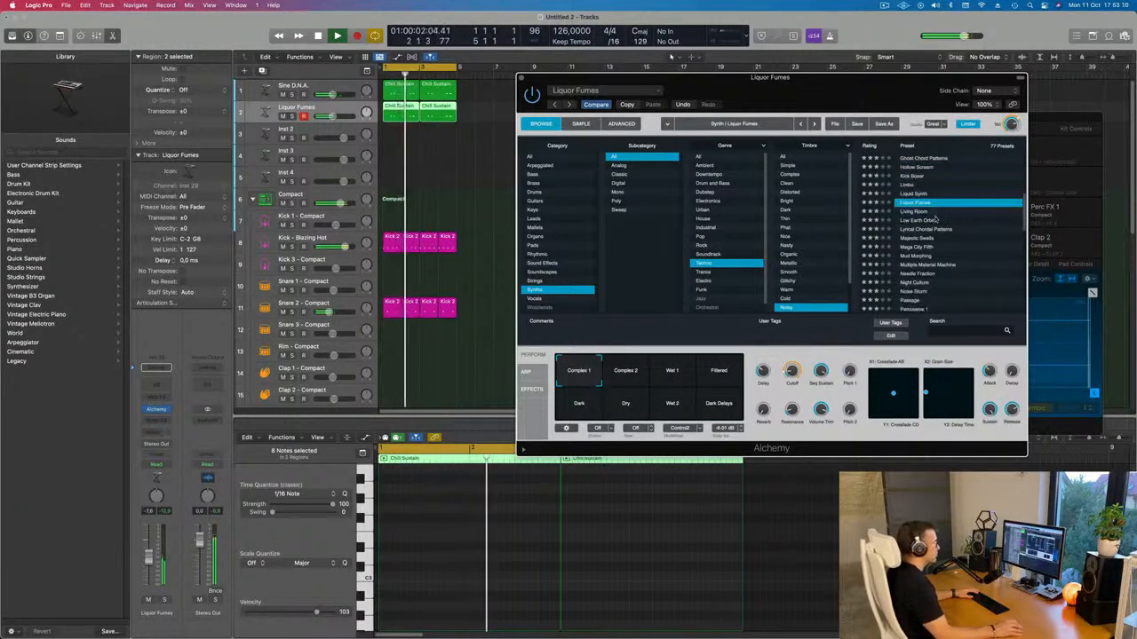
Step: Audition the Living Room and Lyrical Chordal Patterns presets, load Noise Storm, and move the Alchemy window off the regions
left_click(933, 213)
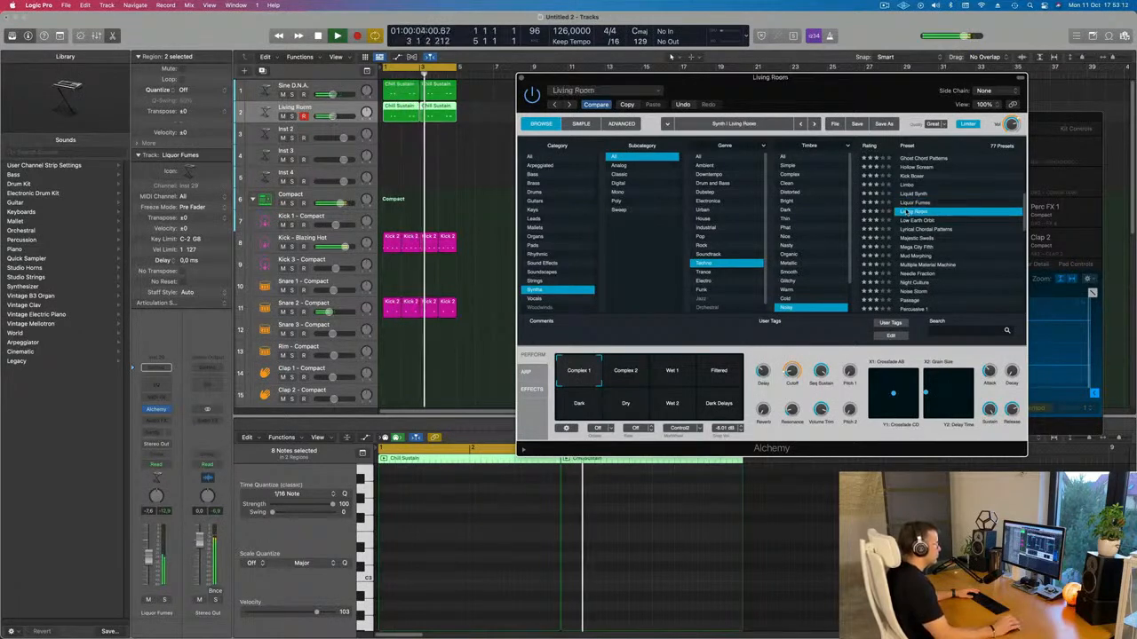
scroll(941, 240, "down", 1)
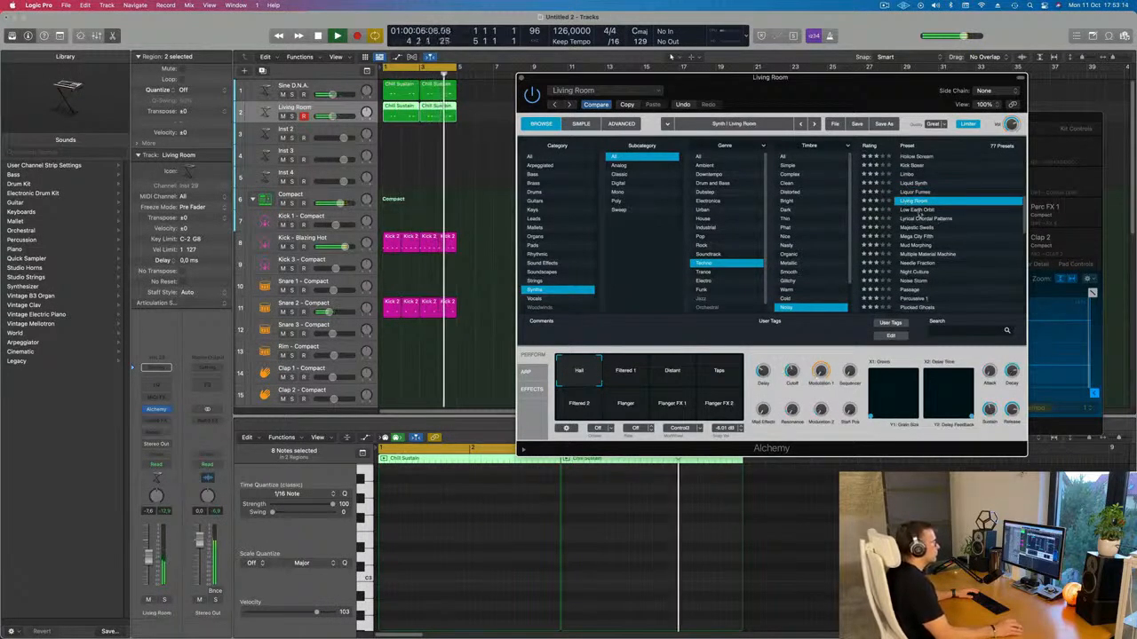
left_click(924, 219)
scroll(959, 233, "down", 3)
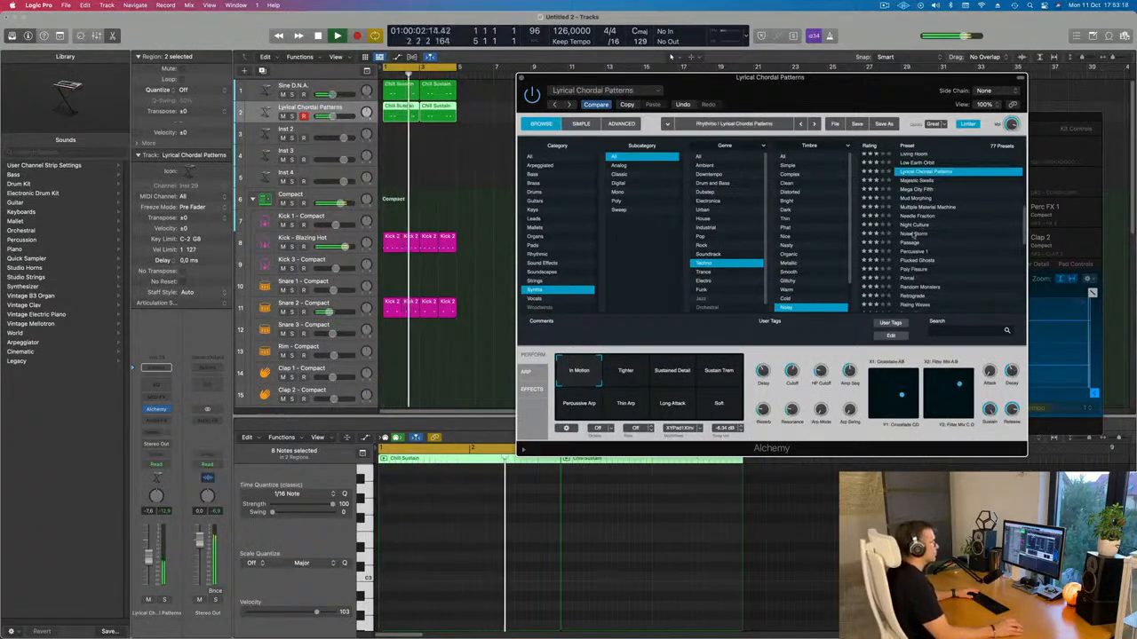
left_click(955, 234)
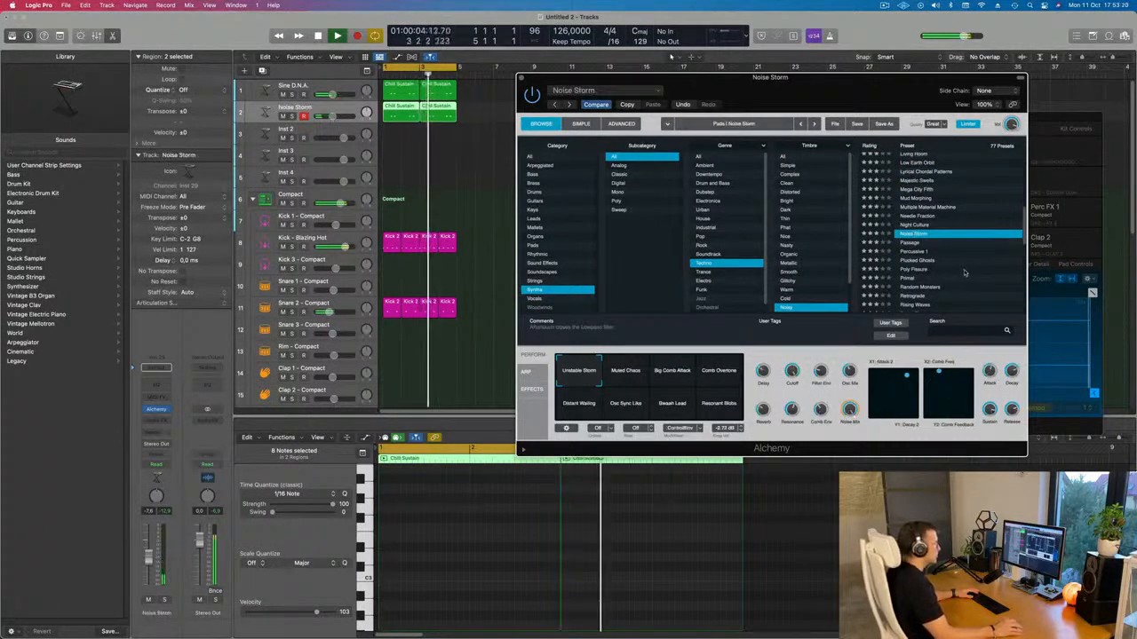
scroll(965, 274, "down", 2)
left_click_drag(857, 80, 1023, 107)
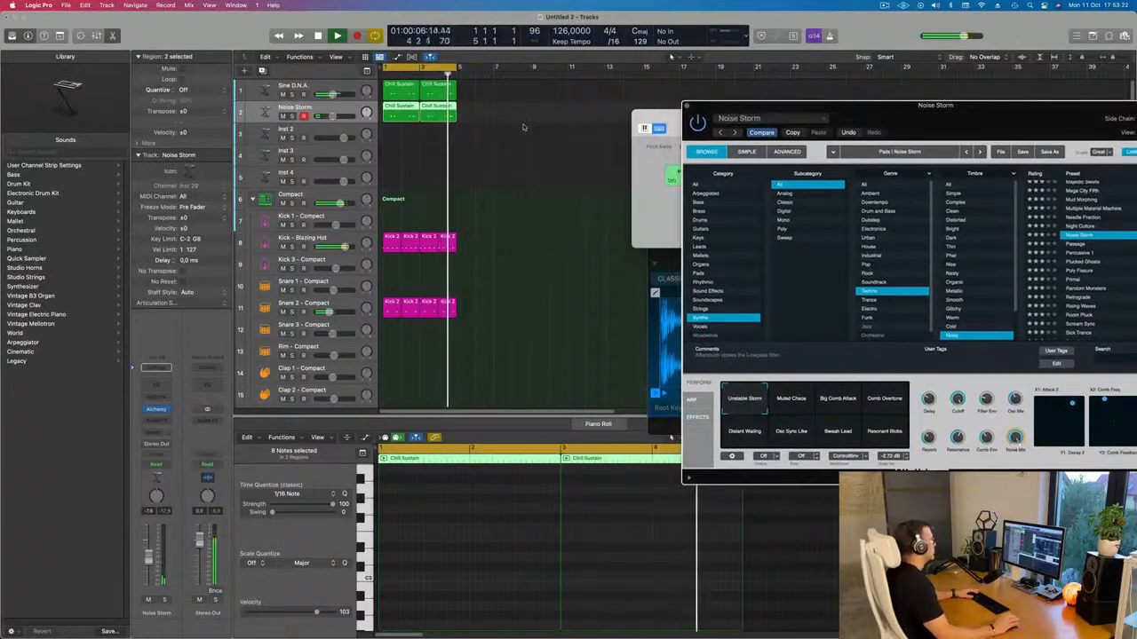
Step: Delete the second Noise Storm region and replace the first region's notes with two consecutive one-bar notes
left_click(429, 118)
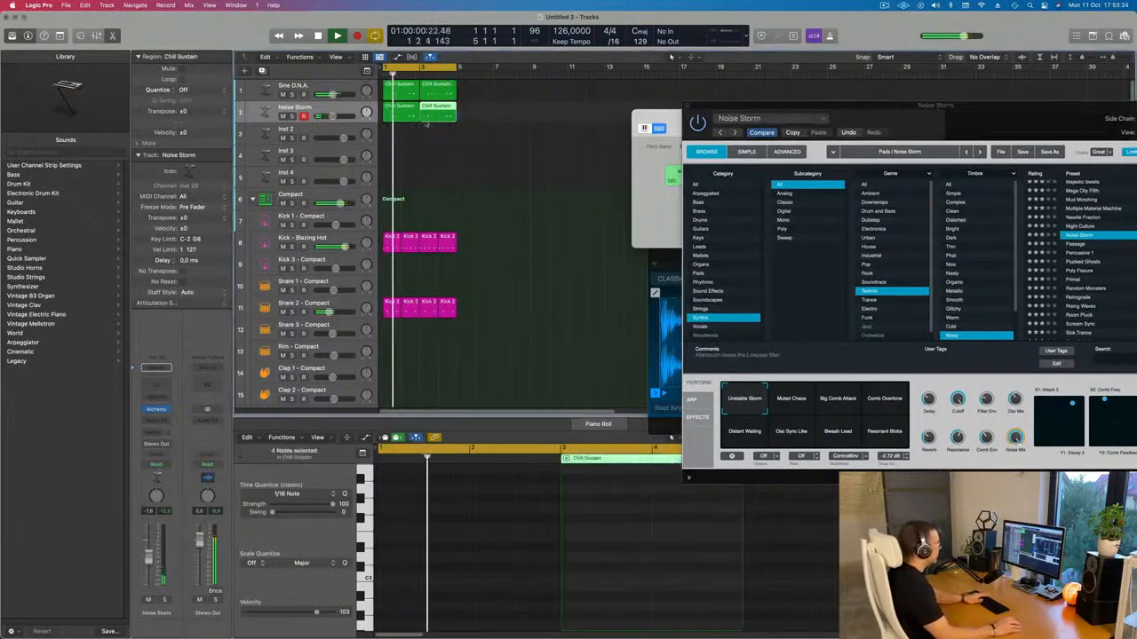
key("Delete")
left_click(408, 117)
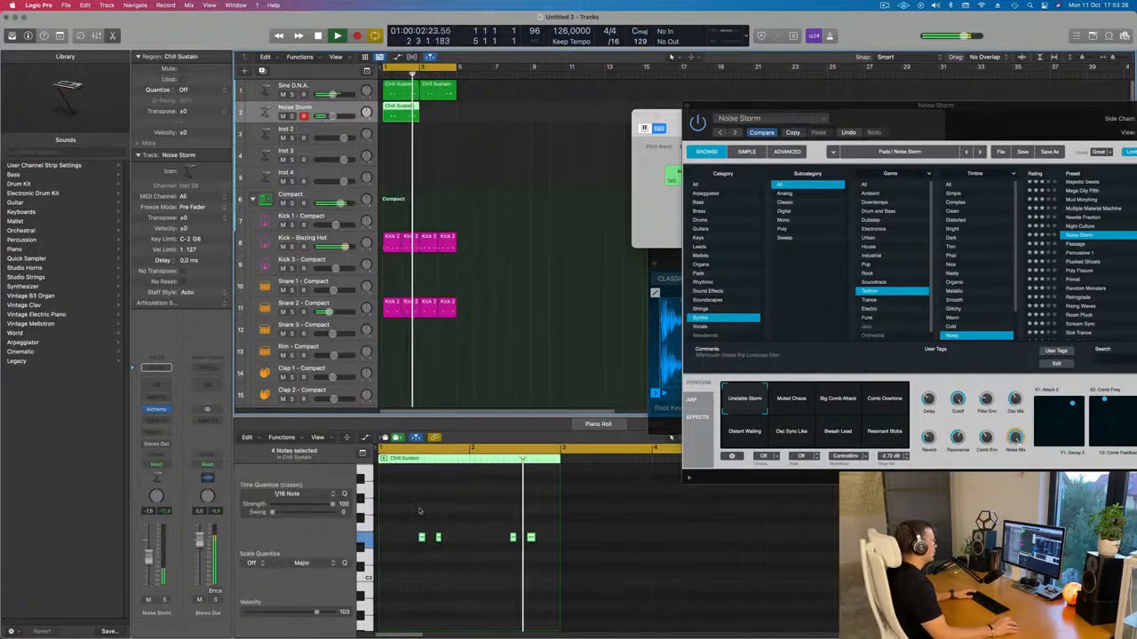
left_click_drag(426, 518, 555, 562)
key("Delete")
mouse_move(423, 539)
left_mouse_down()
mouse_move(500, 546)
mouse_move(424, 542)
left_mouse_up()
left_click_drag(496, 547, 469, 539)
key("super+r")
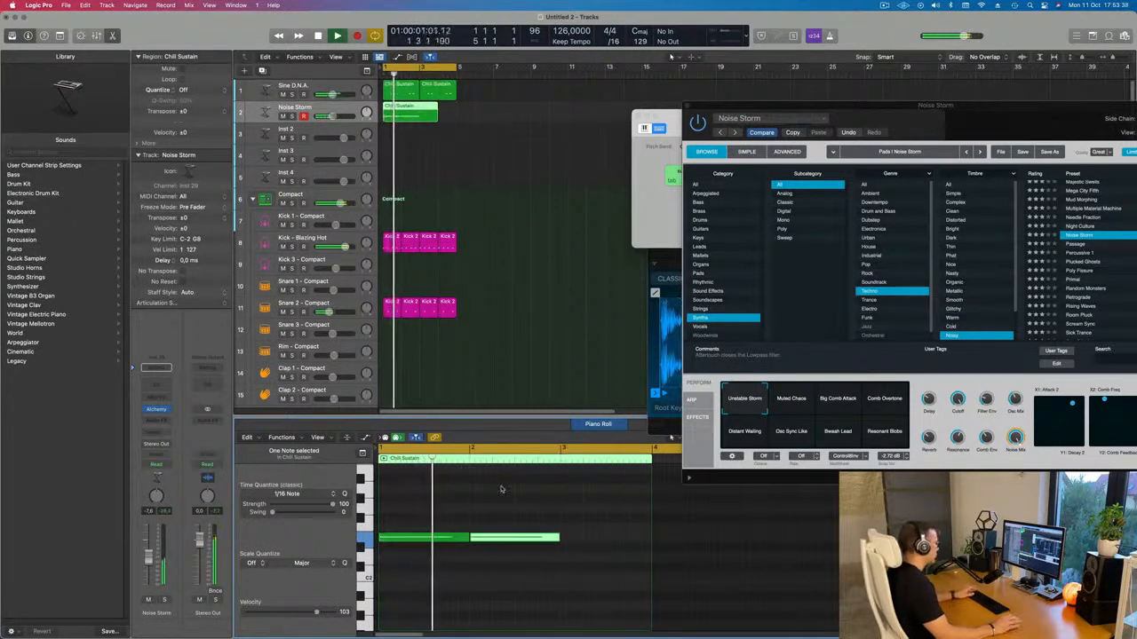
Step: Trim the Noise Storm region to two bars and repeat it once to fill the four-bar loop
double_click(419, 109, "super")
key("Delete")
left_click_drag(763, 105, 522, 204)
left_click(401, 113)
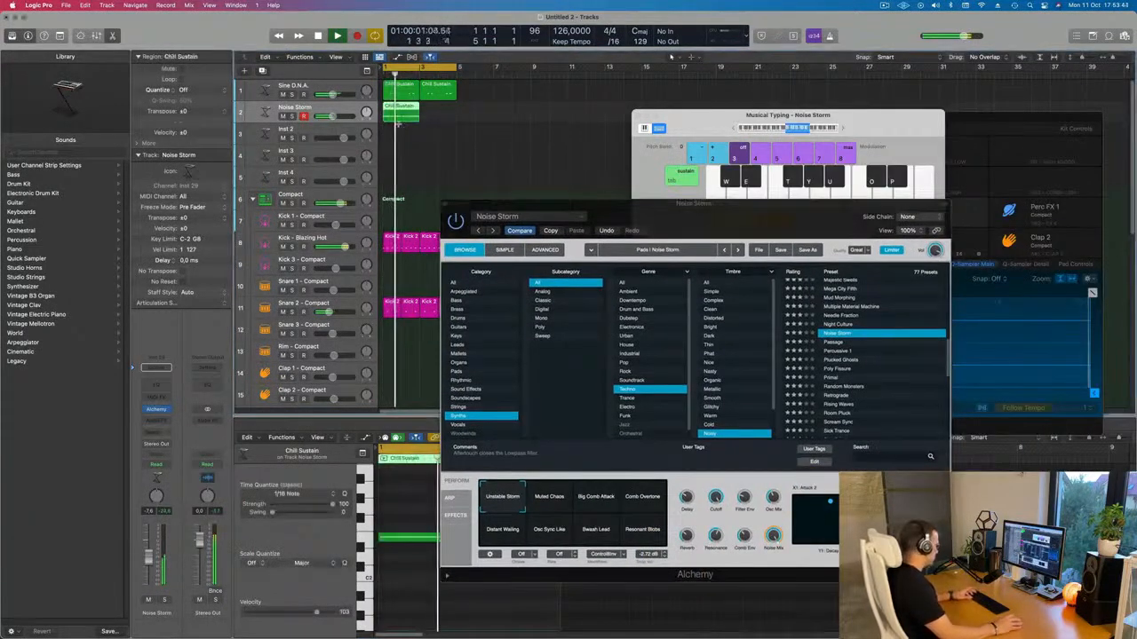
key("super+r")
key("space")
Step: Audition Noise Storm's performance snapshots from Muted Chaos through Resonant Blobs during playback and settle on Osc Sync Like
left_click_drag(676, 223, 720, 164)
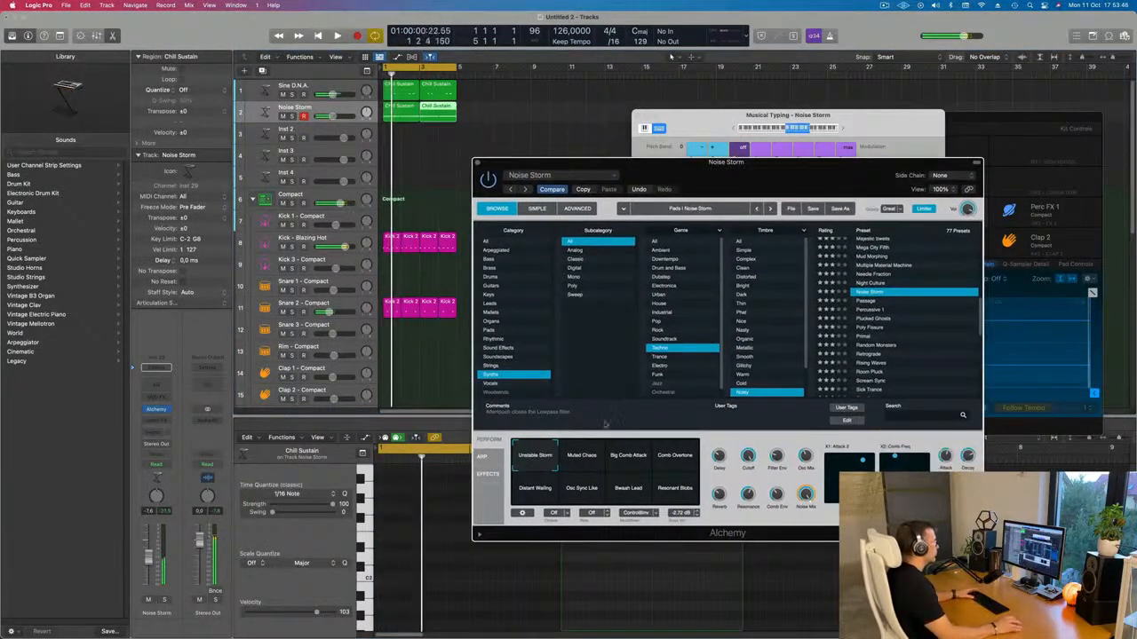
left_click(580, 465)
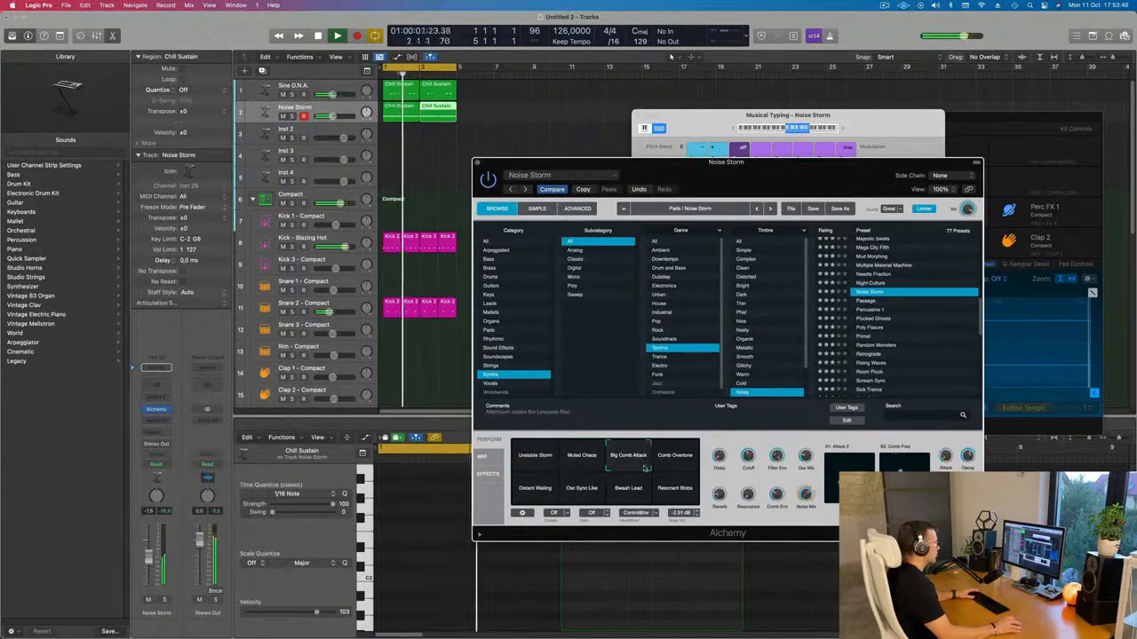
left_click(677, 460)
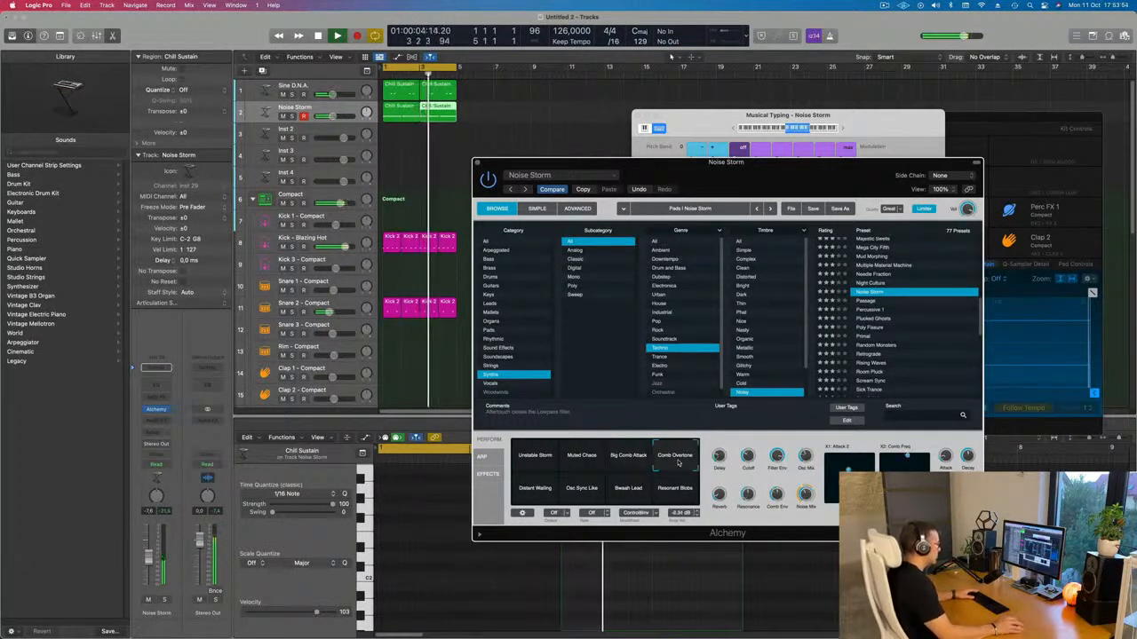
left_click_drag(737, 166, 739, 135)
left_click(535, 459)
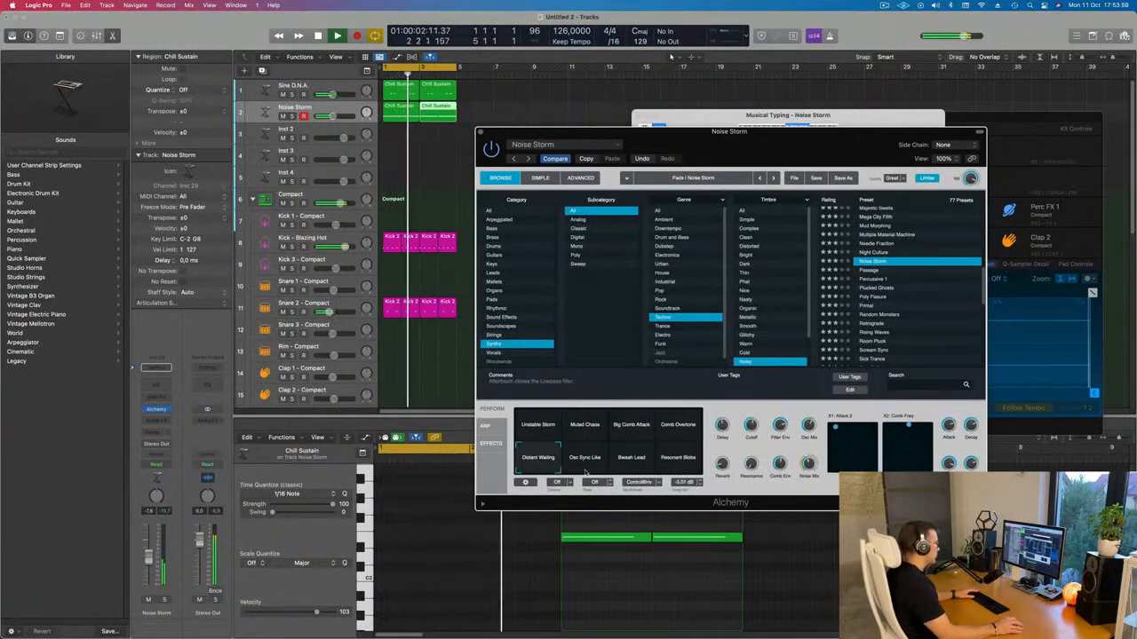
left_click(607, 465)
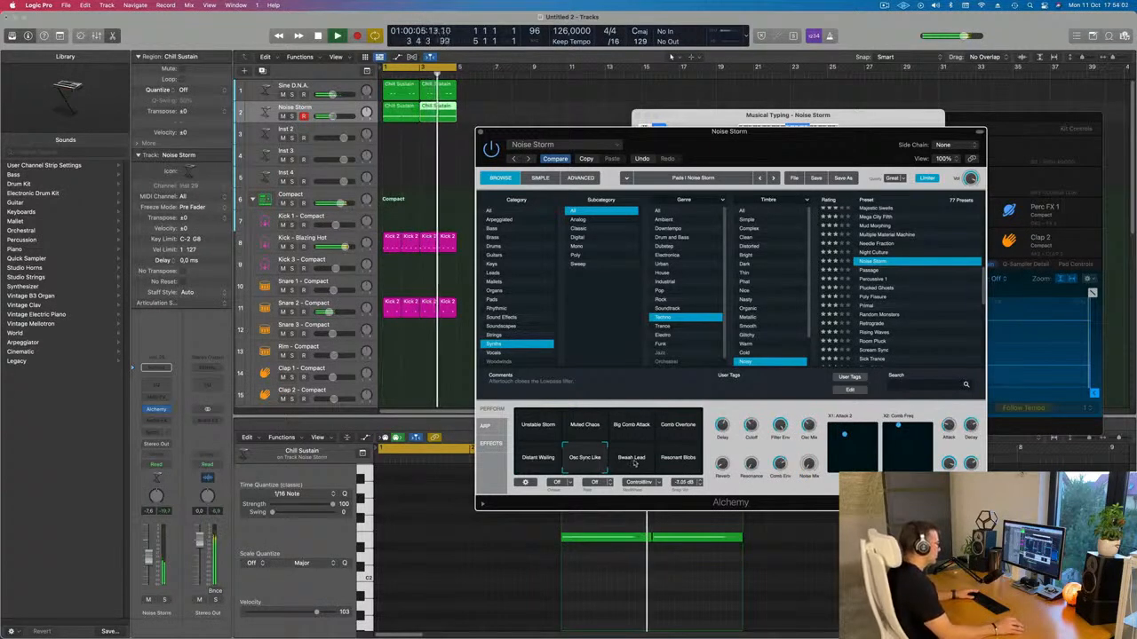
left_click(633, 462)
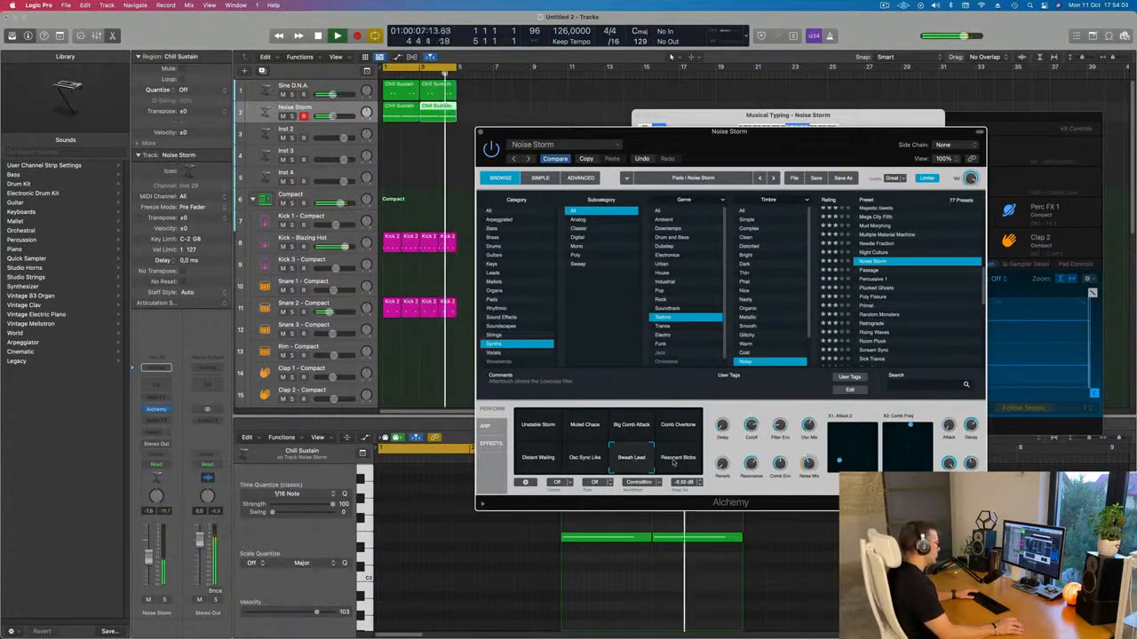
left_click(680, 462)
left_click(590, 458)
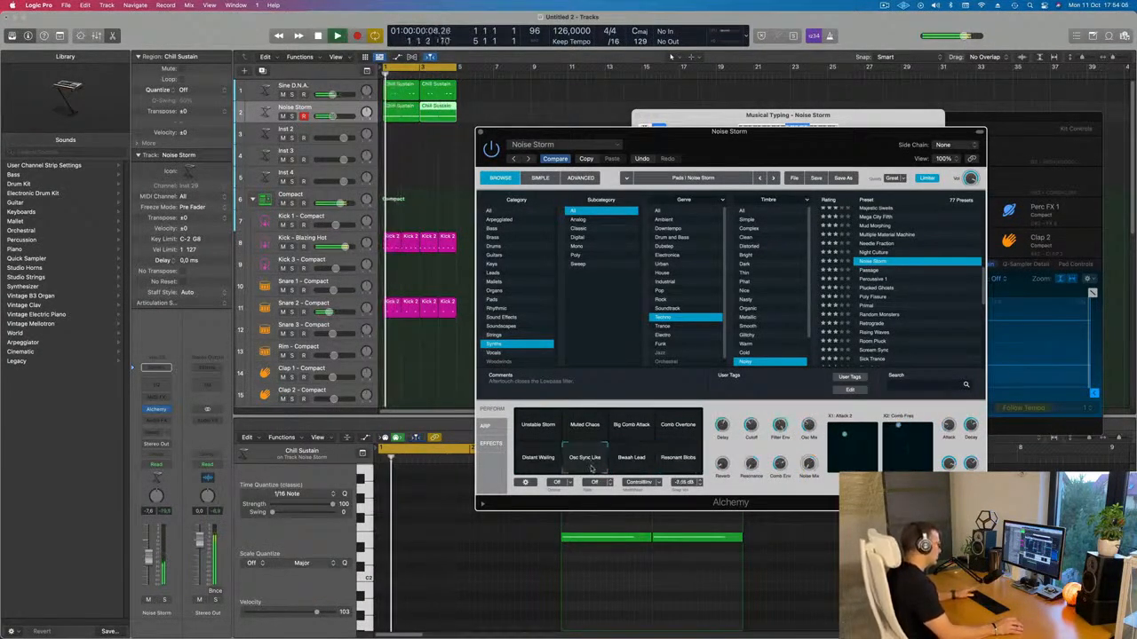
Step: Move the Alchemy window aside and lower the Noise Storm track's volume to -16.2 dB
left_click_drag(660, 160, 753, 125)
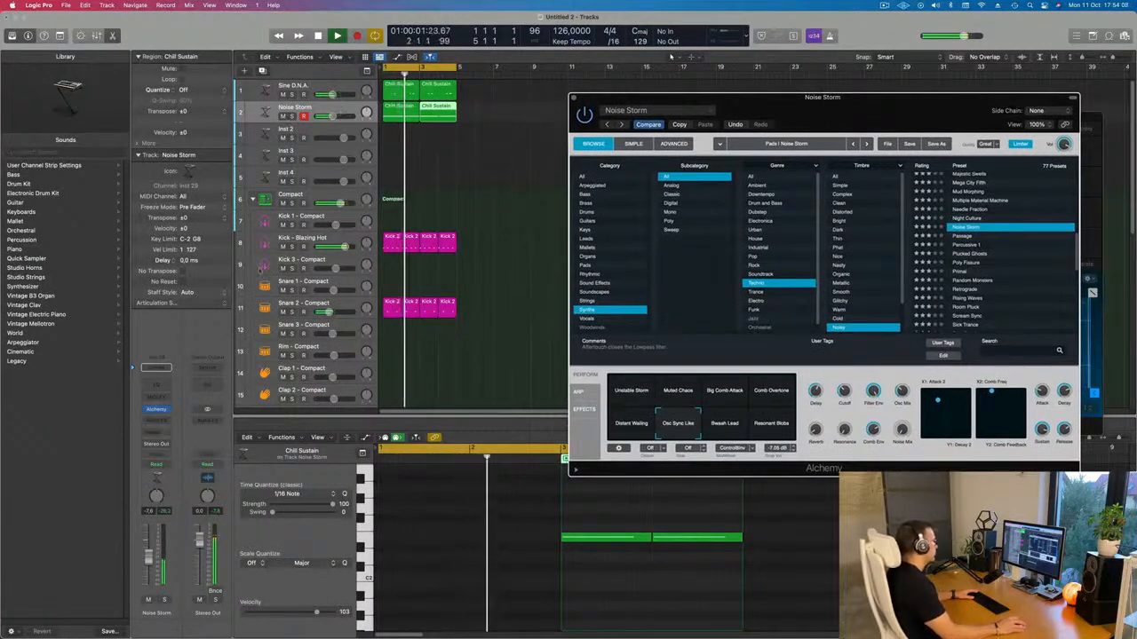
left_click(295, 109)
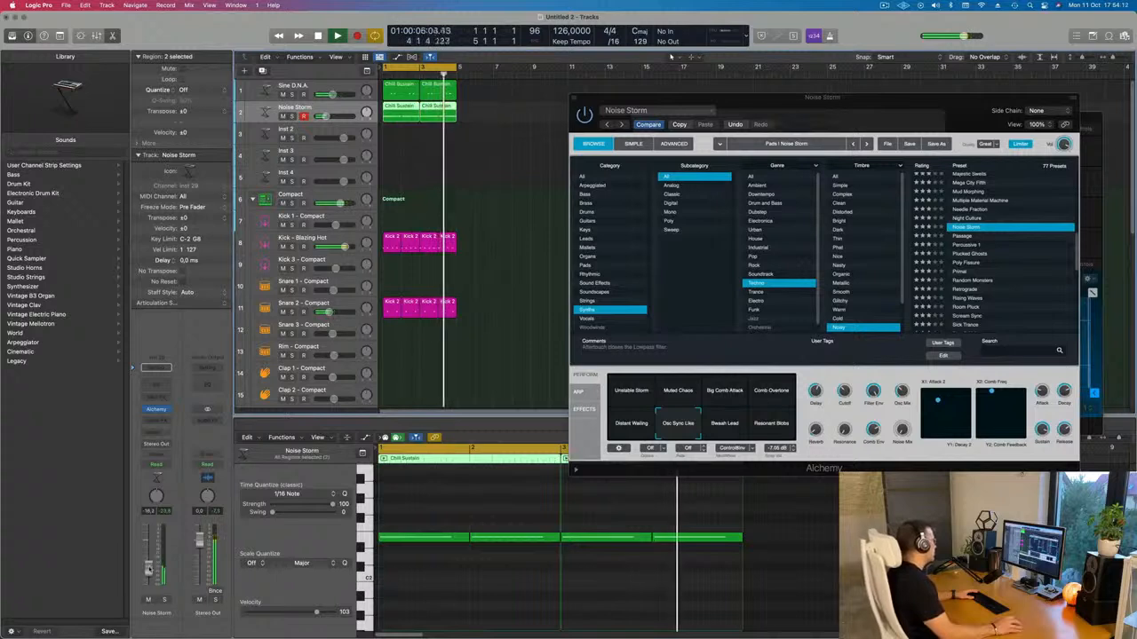
Step: Repeat all the loop's regions until they fill 16 bars and extend the cycle range to cover them
key("super+a")
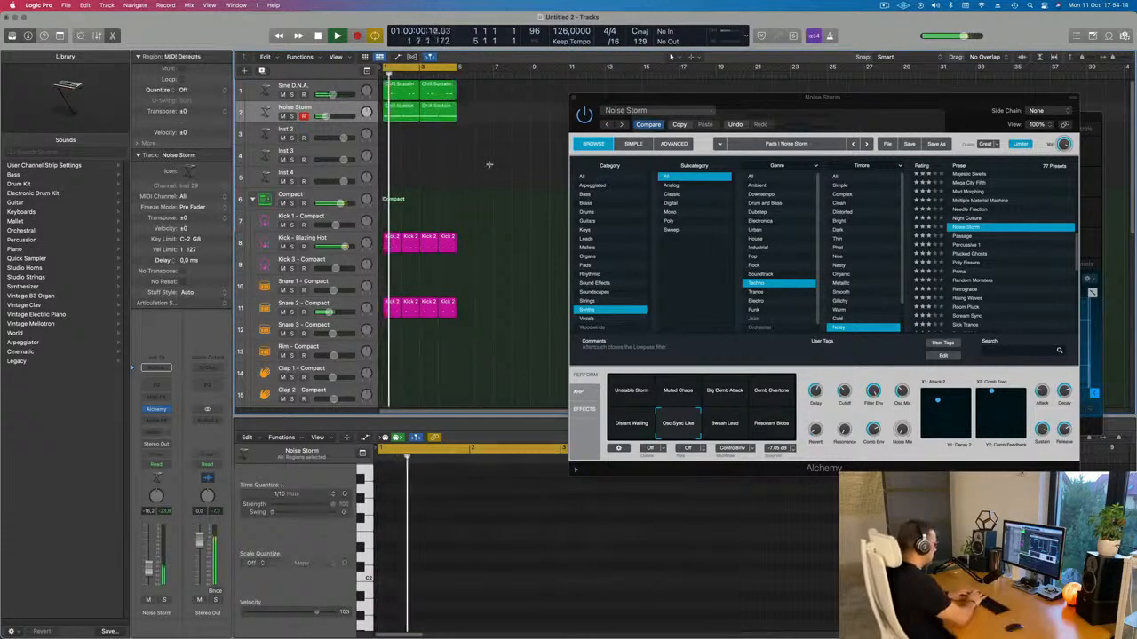
key("super+r")
key("super+r")
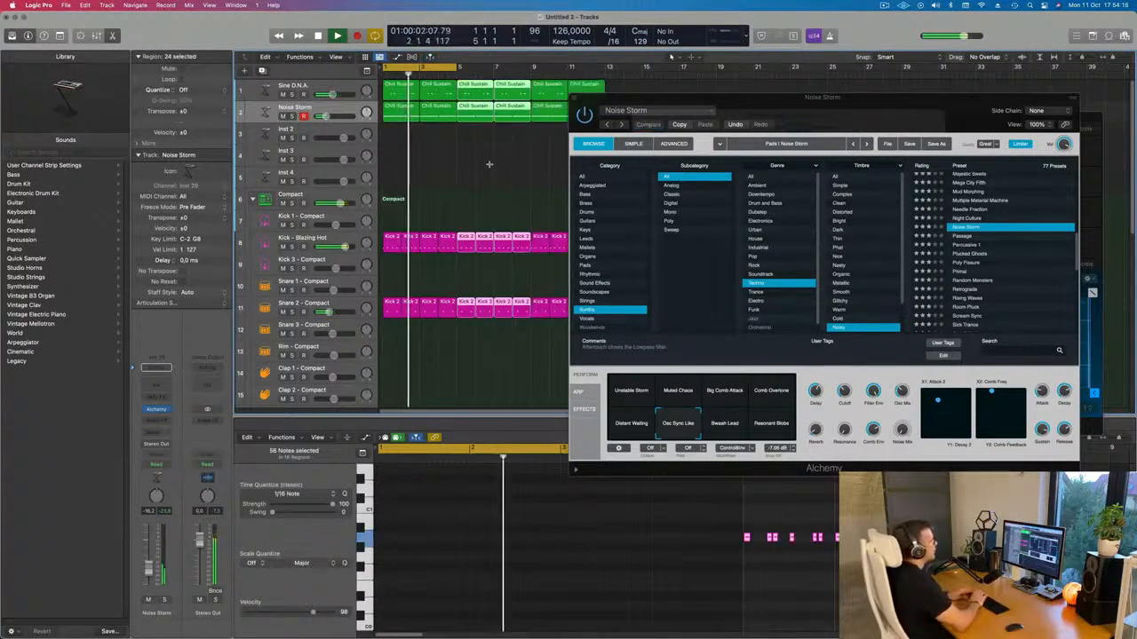
key("super+k")
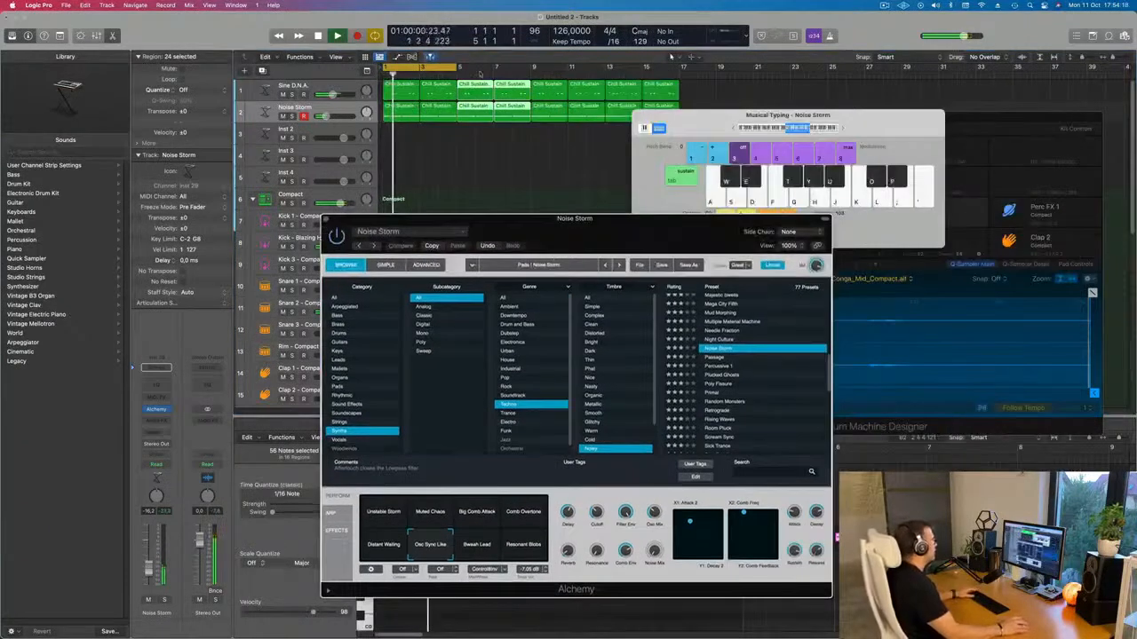
key("super+u")
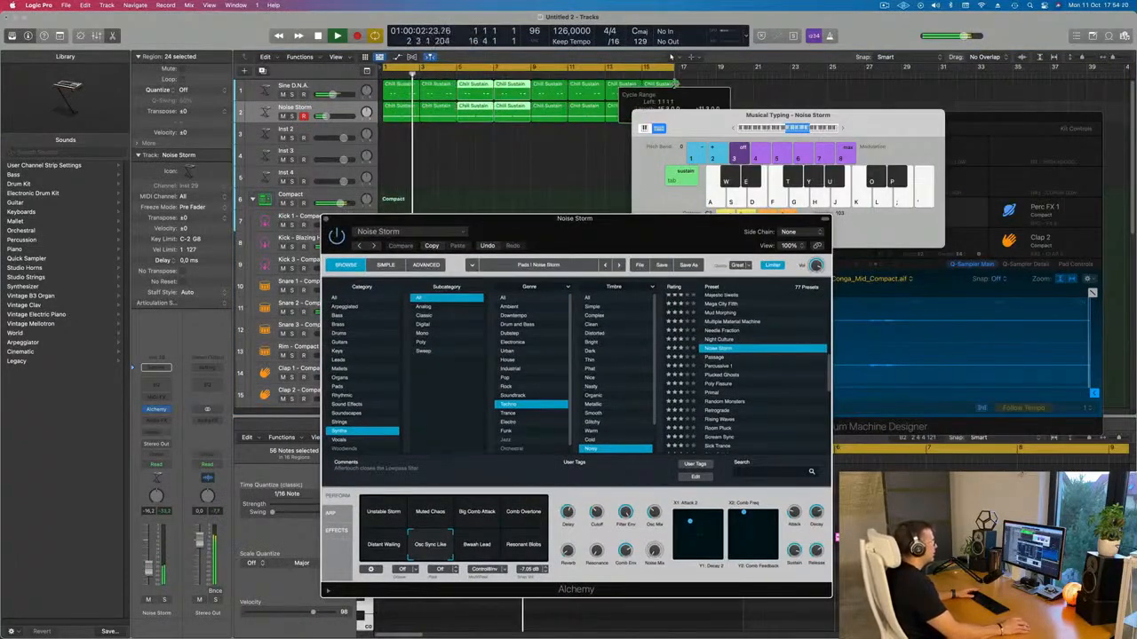
Step: Move the floating windows off the regions, audition Noise Storm's performance snapshots from Unstable Storm onward, and settle on Distant Wailing
left_click_drag(706, 125, 891, 139)
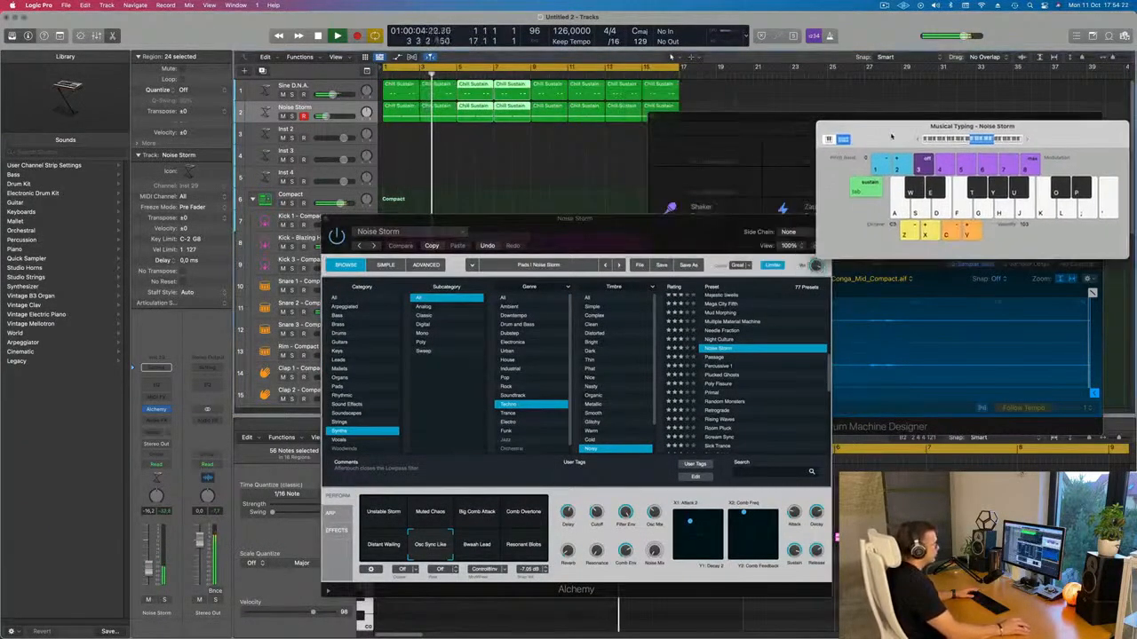
left_click_drag(607, 233, 756, 221)
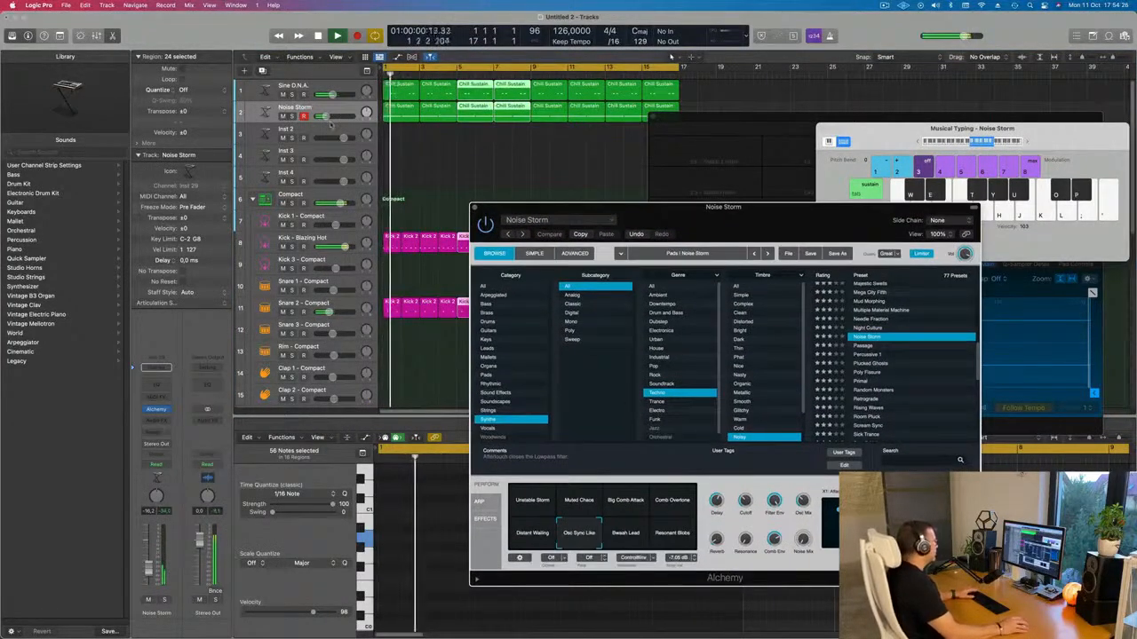
left_click(533, 512)
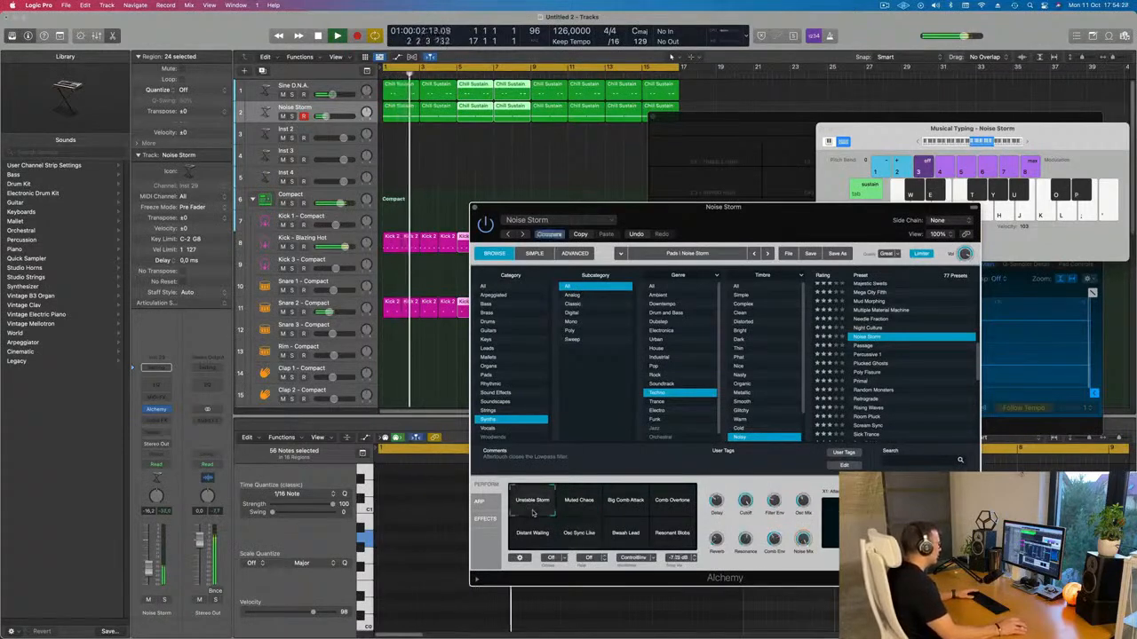
left_click(588, 510)
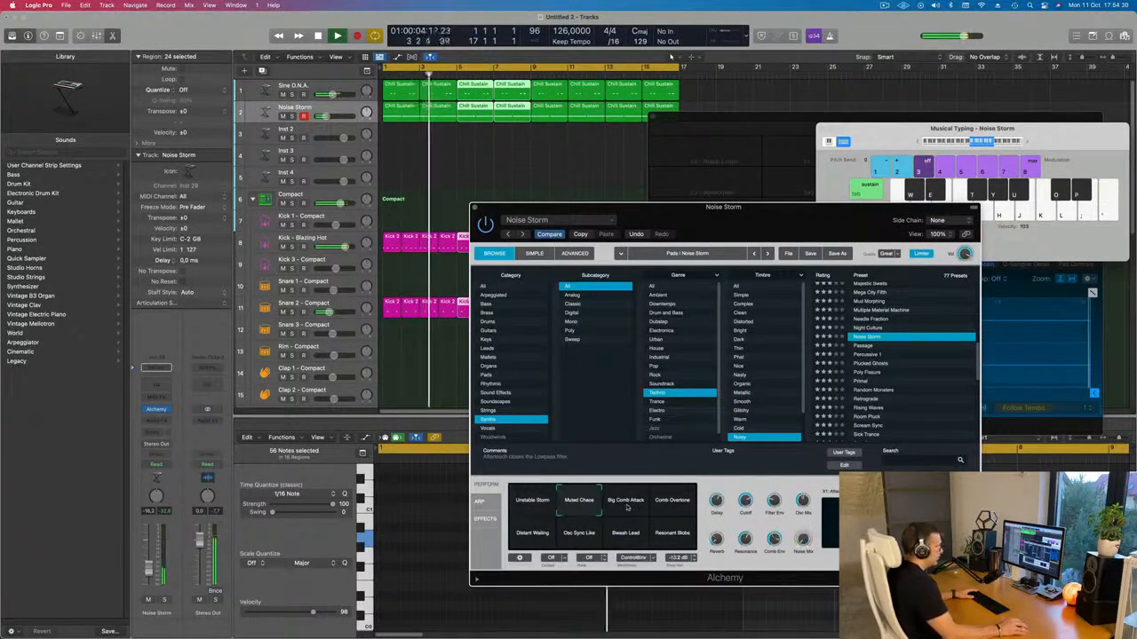
left_click(627, 508)
left_click(674, 509)
left_click(530, 536)
Step: Set the Noise Storm track's volume to -13.2 dB and close its Alchemy window
left_click_drag(727, 216, 780, 203)
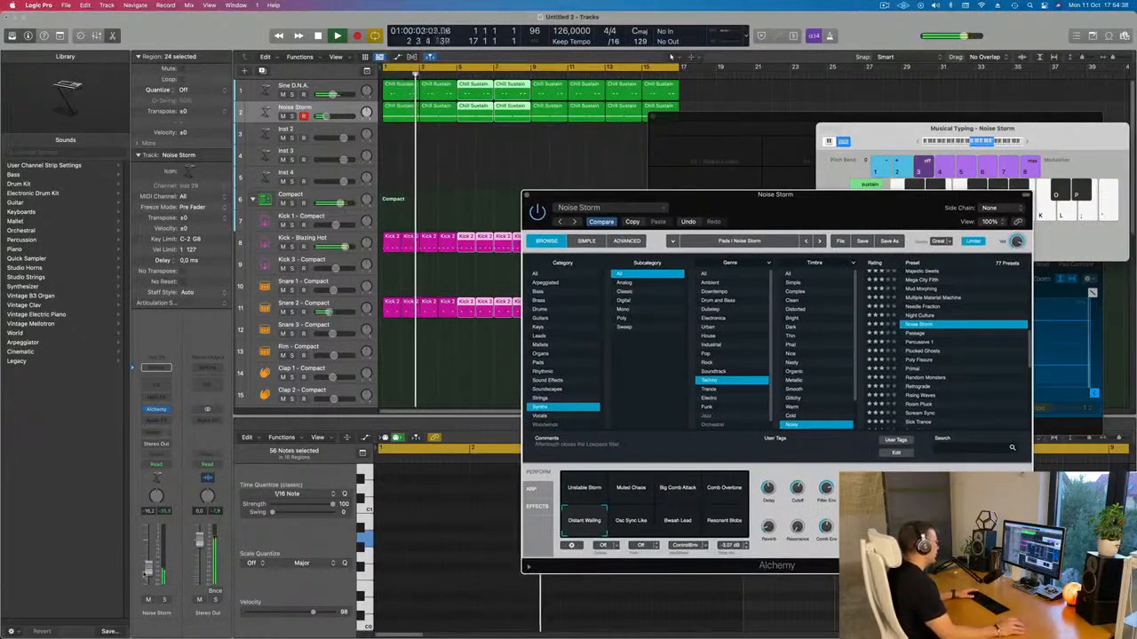
left_click_drag(148, 566, 149, 565)
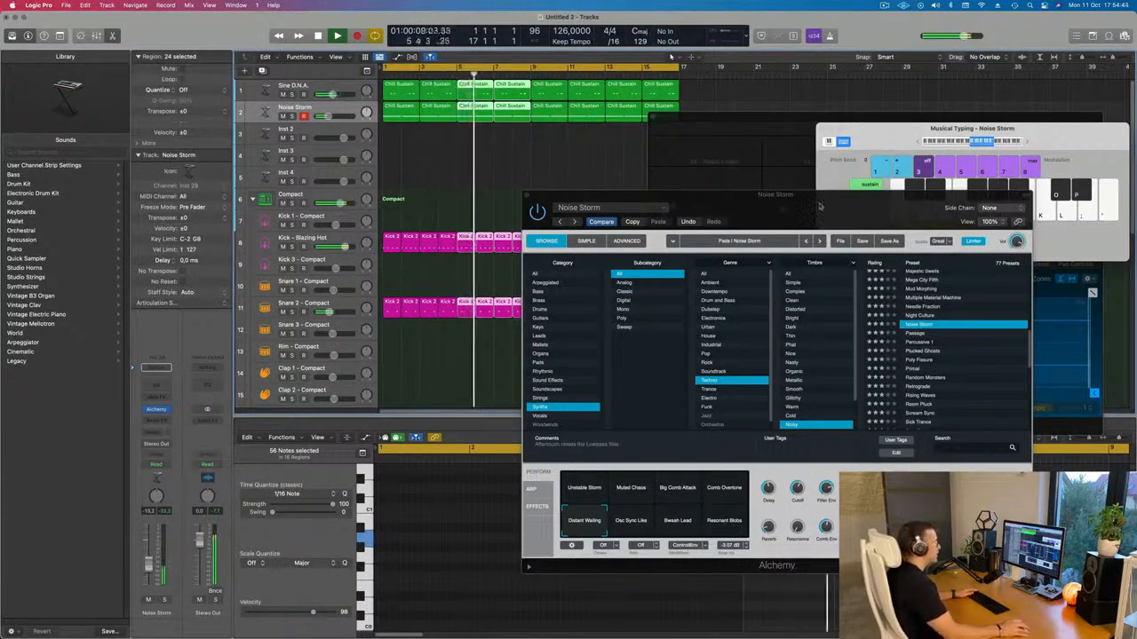
left_click_drag(824, 199, 641, 232)
left_click(344, 229)
Step: Duplicate the Sine D.N.A. track with its settings and copy its first two-bar region onto the new track
key("Up")
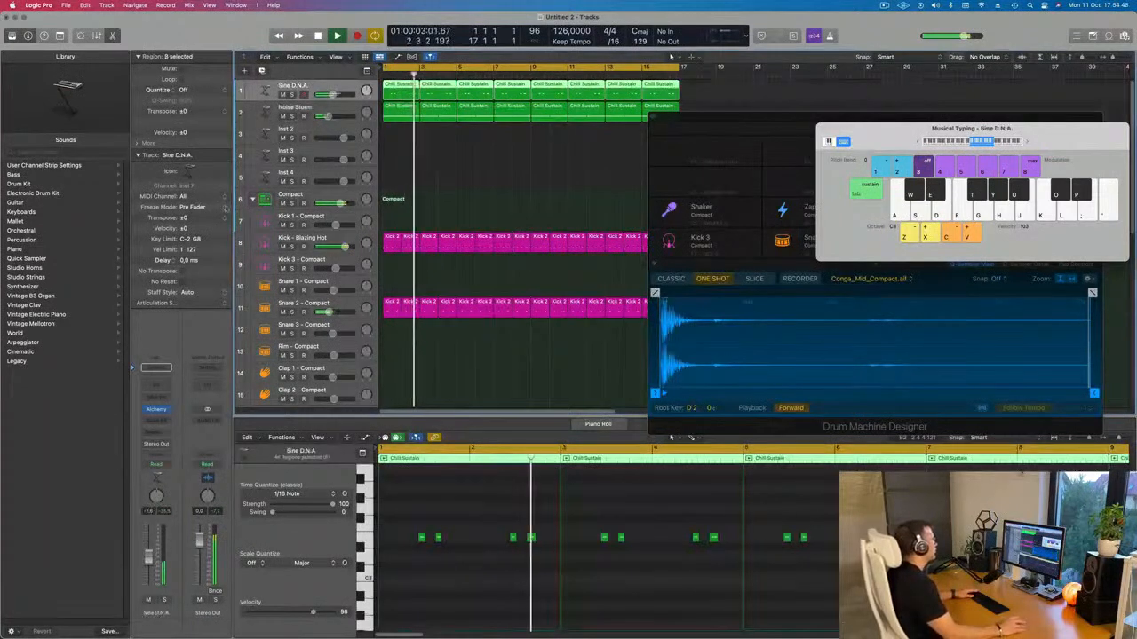
key("super+d")
left_click_drag(684, 110, 399, 108)
key("Return")
Step: Delete the second-bar notes from the copied Sine D.N.A. region and the first-bar notes from the original track's first region
left_click(407, 89)
left_click_drag(487, 520, 538, 550)
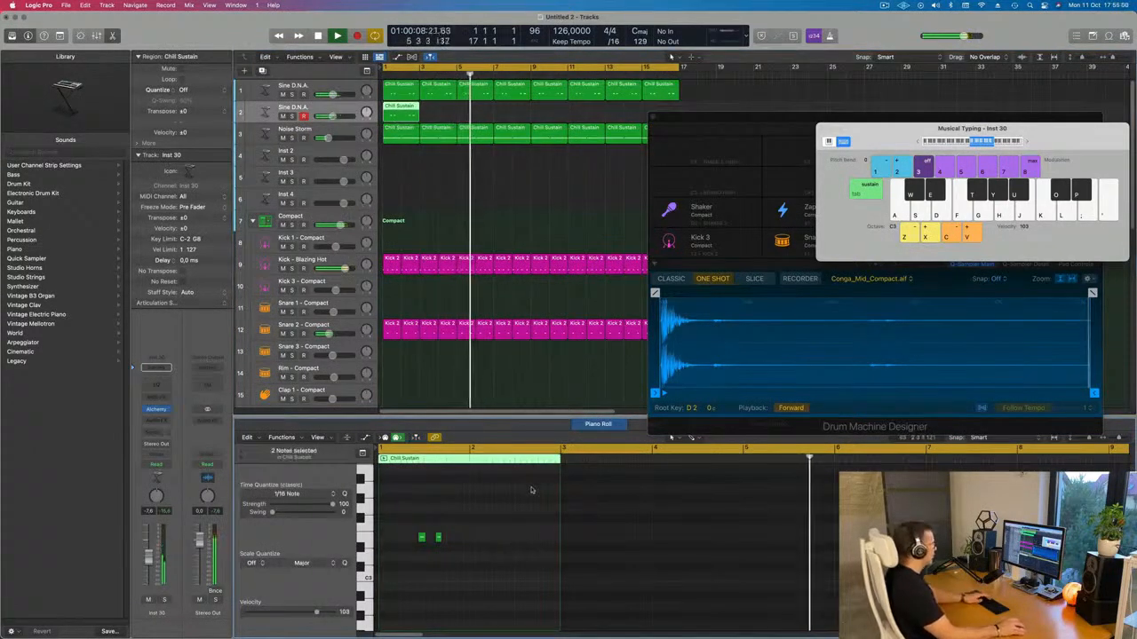
key("Return")
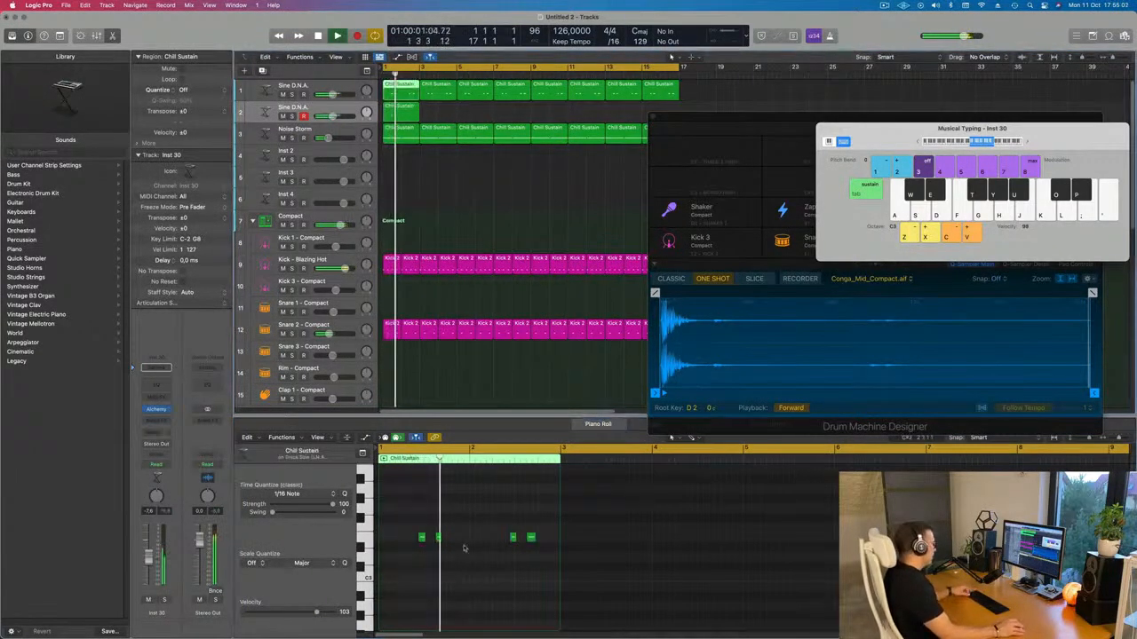
key("Delete")
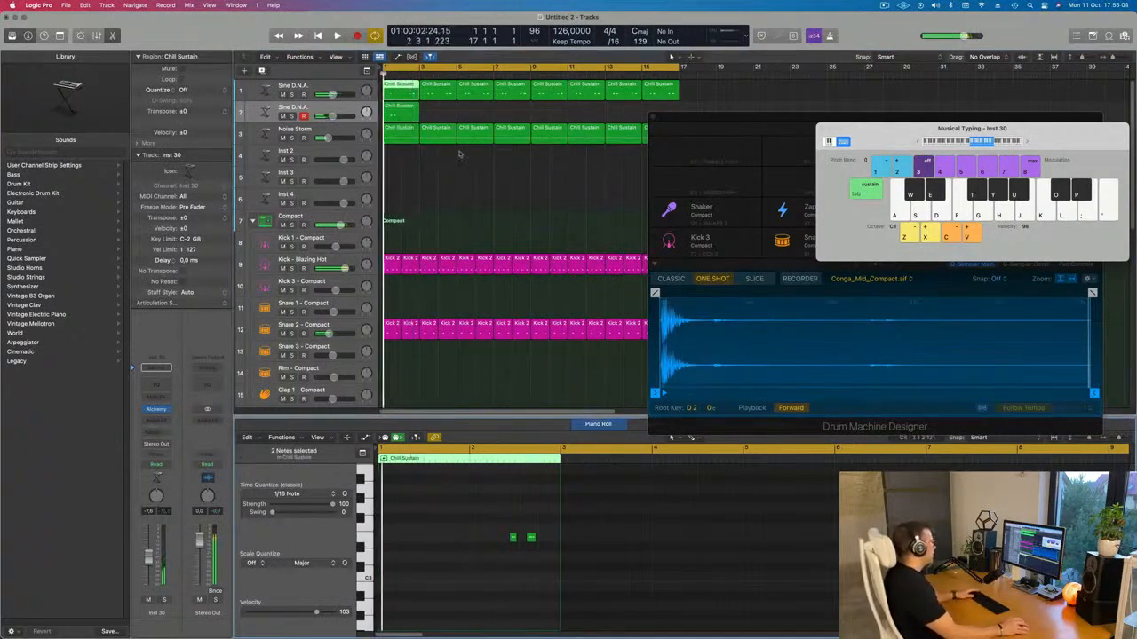
Step: Delete the other regions on the original Sine D.N.A. track and repeat both edited regions seven times to fill 16 bars
left_click_drag(457, 105, 403, 115)
key("Delete")
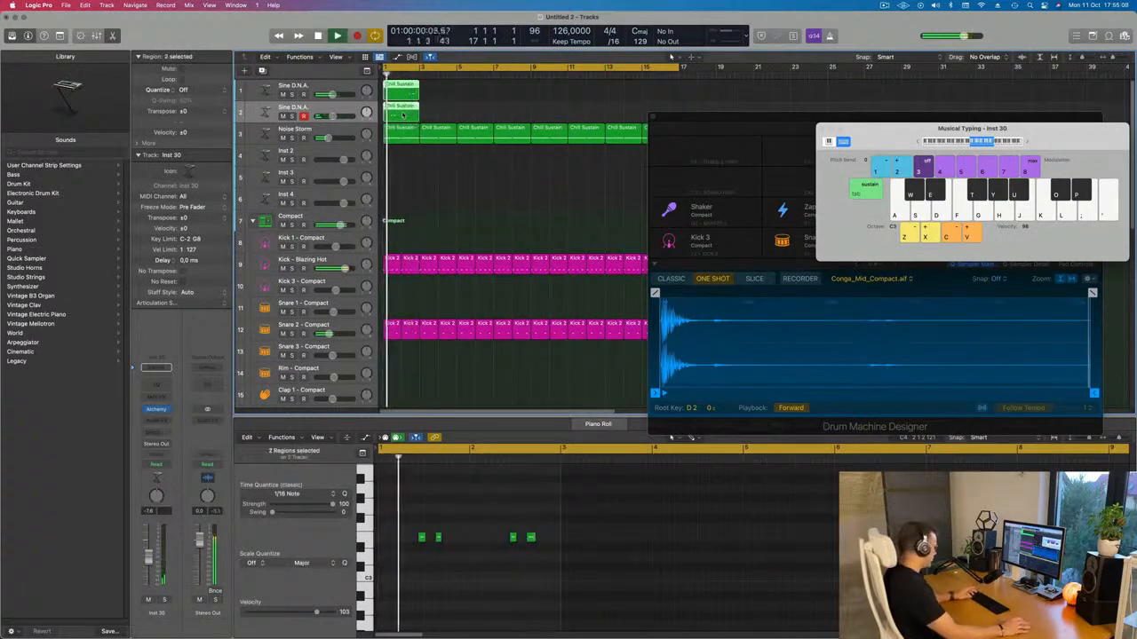
key("super+r")
key("super+r")
key("super+r")
key("super+r")
key("super+r")
key("super+r")
key("super+r")
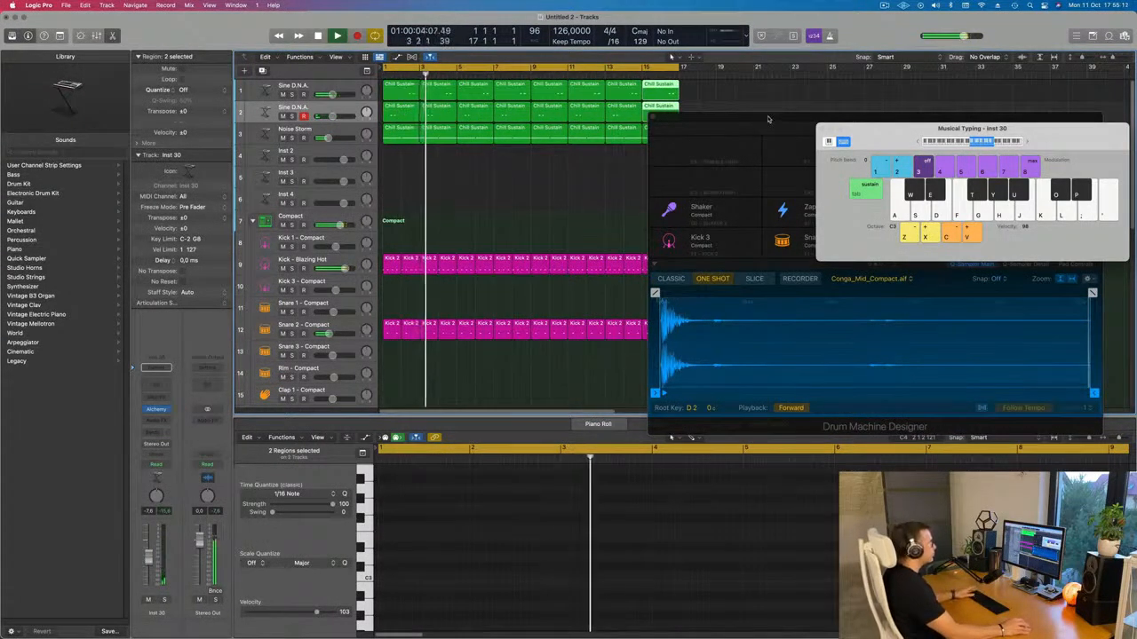
Step: Move the Drum Machine Designer window off the regions and play the arrangement from the start
left_click_drag(754, 116, 847, 338)
key("space")
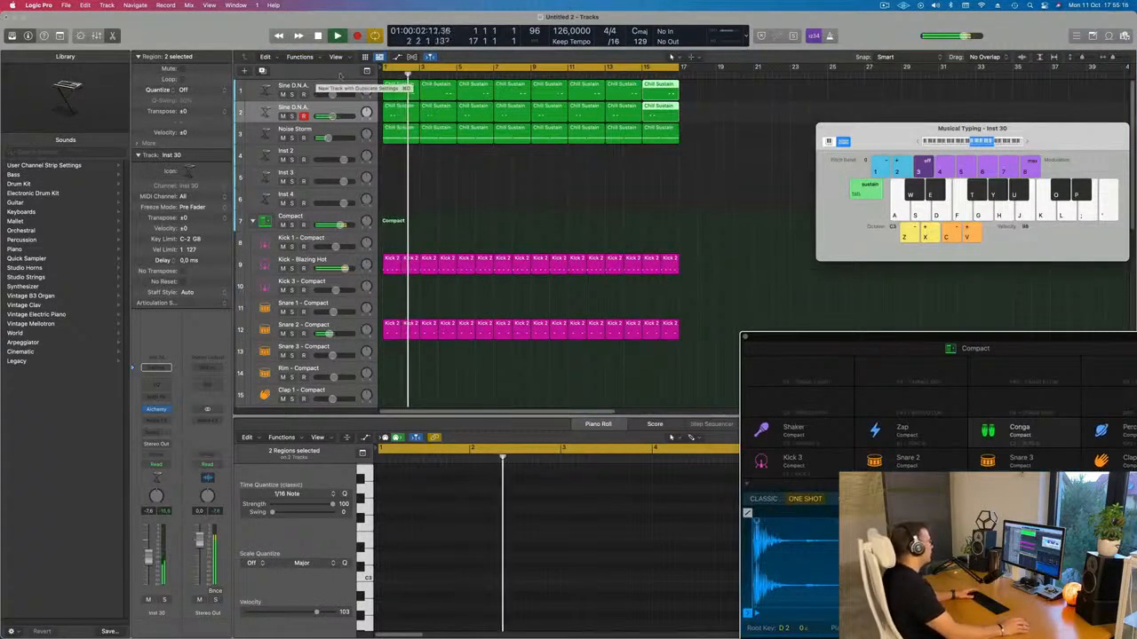
key("Return")
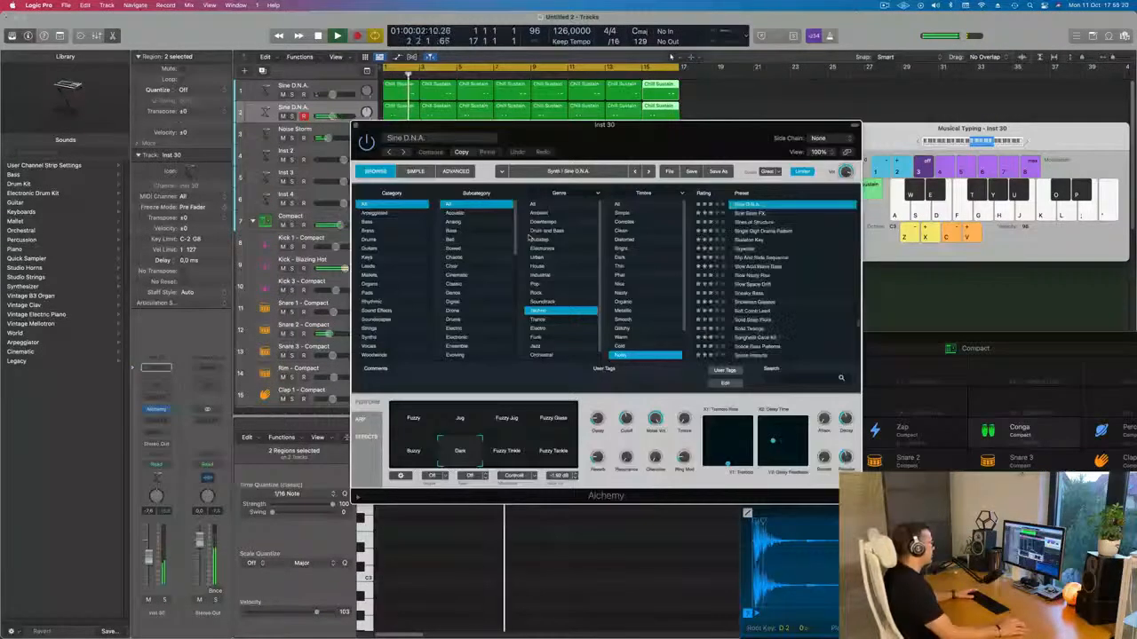
Step: Audition the Fuzzy Tinkle and Fuzzy Tankle snapshots on the duplicated Sine D.N.A. track, return to Dark, and close Alchemy
left_click_drag(637, 139, 746, 143)
left_click(621, 457)
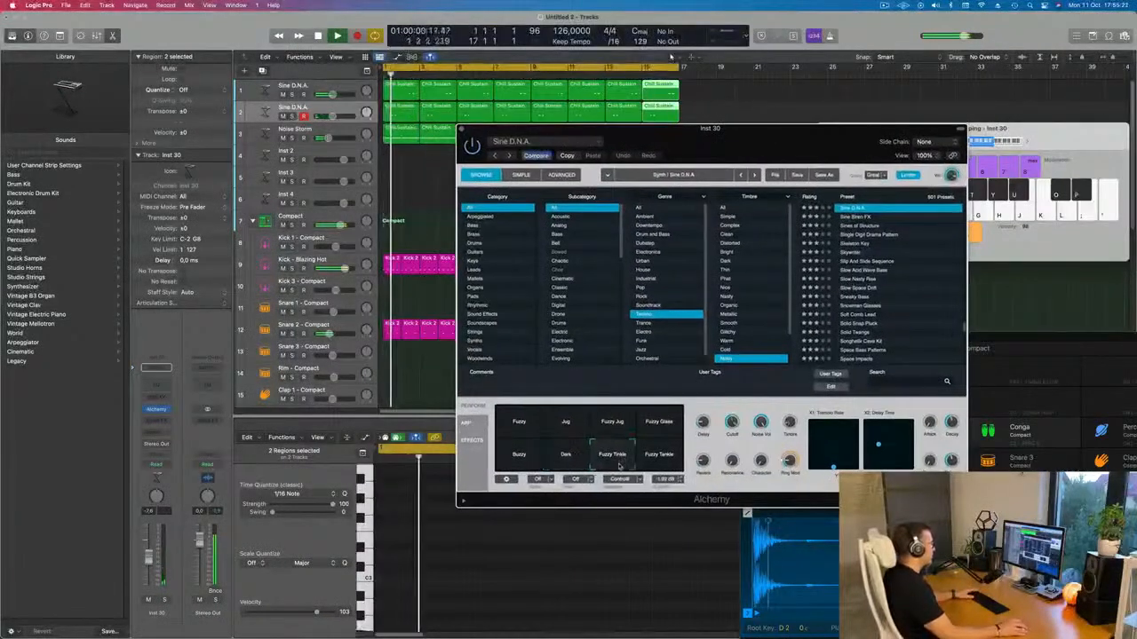
left_click(648, 460)
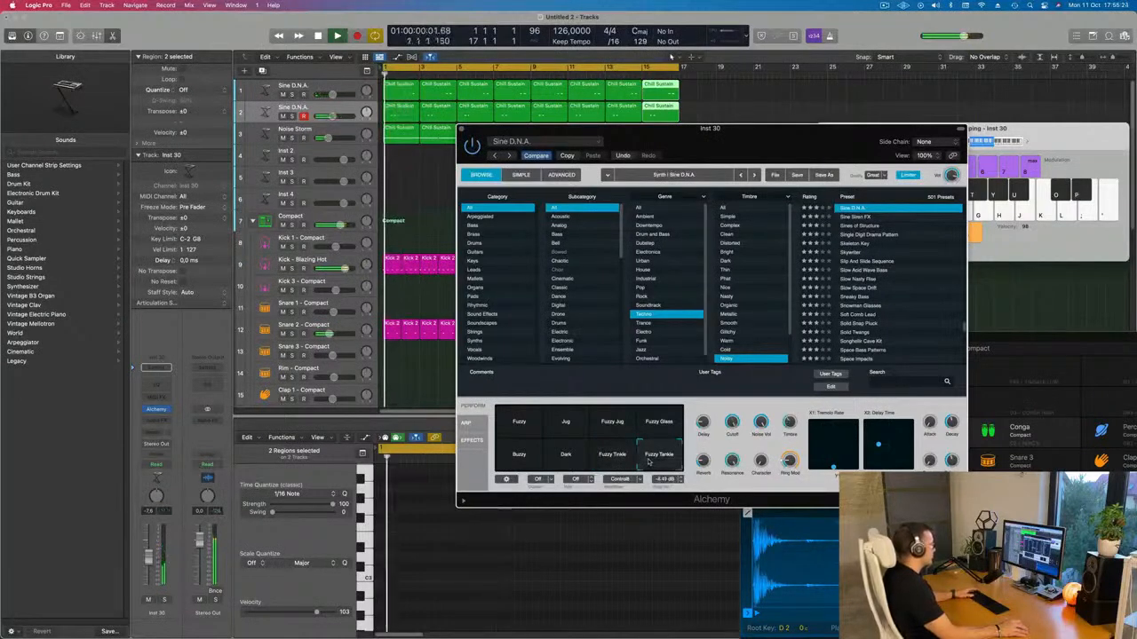
left_click(566, 453)
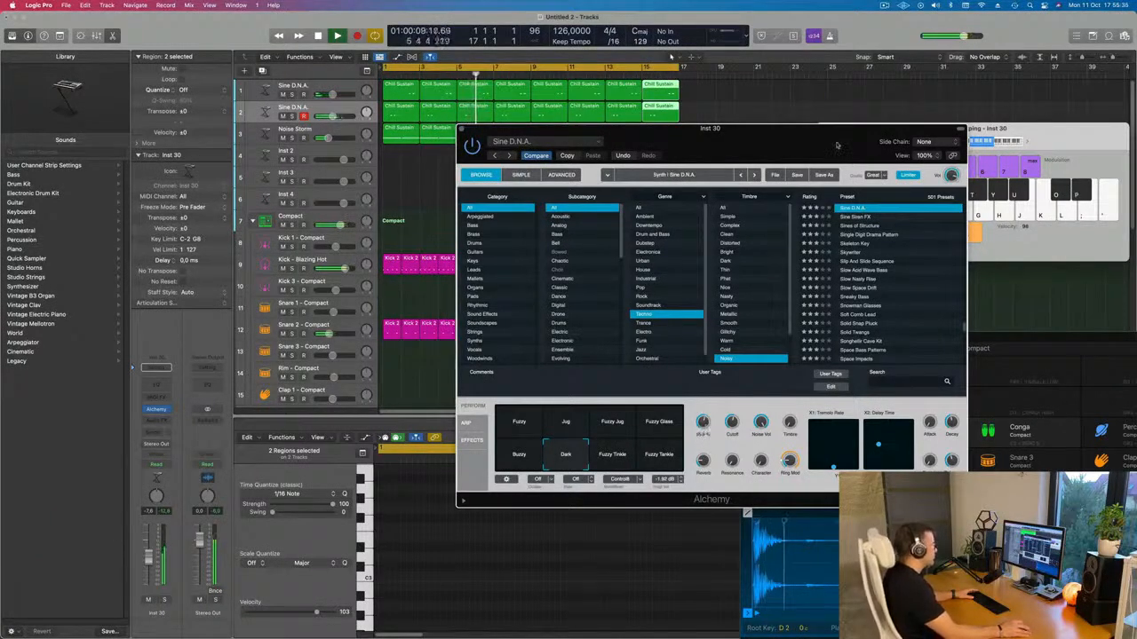
left_click_drag(830, 157, 552, 201)
left_click(267, 175)
Step: Add a send to the Compact kit's Bus 2 reverb on the duplicated Sine D.N.A. track and adjust its send level
key("space")
key("space")
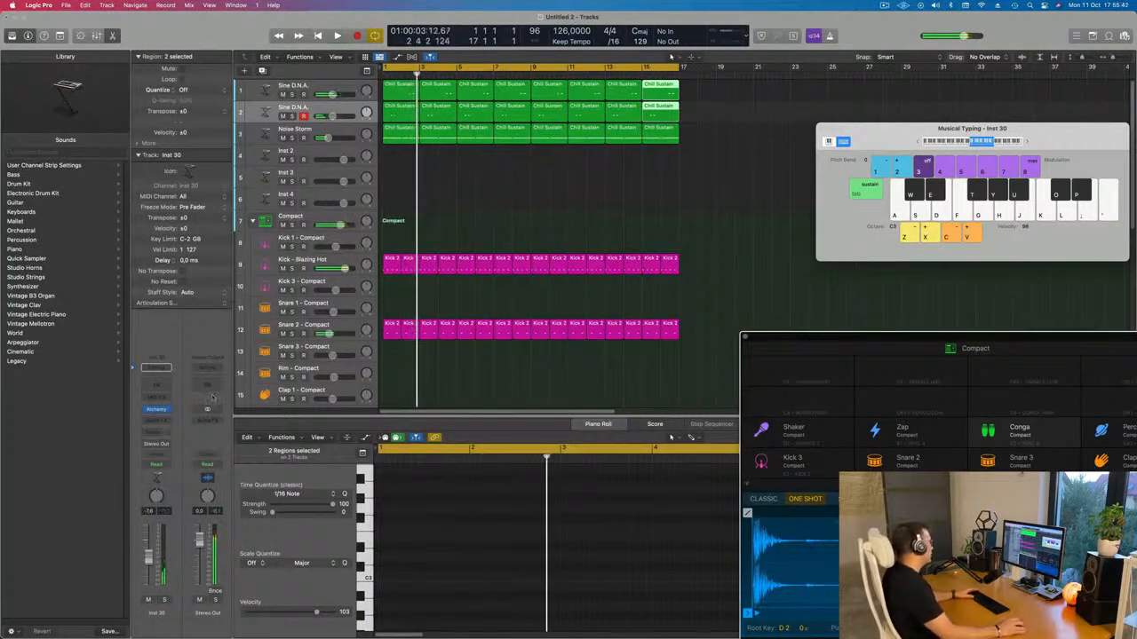
left_click(156, 433)
mouse_move(157, 448)
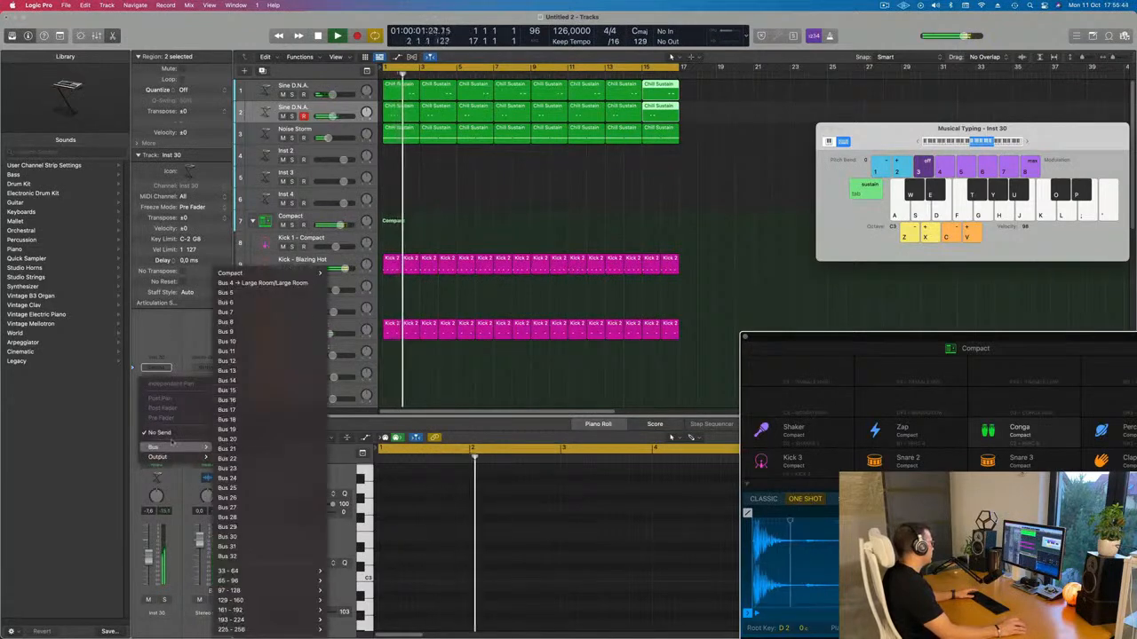
mouse_move(293, 273)
left_click(362, 283)
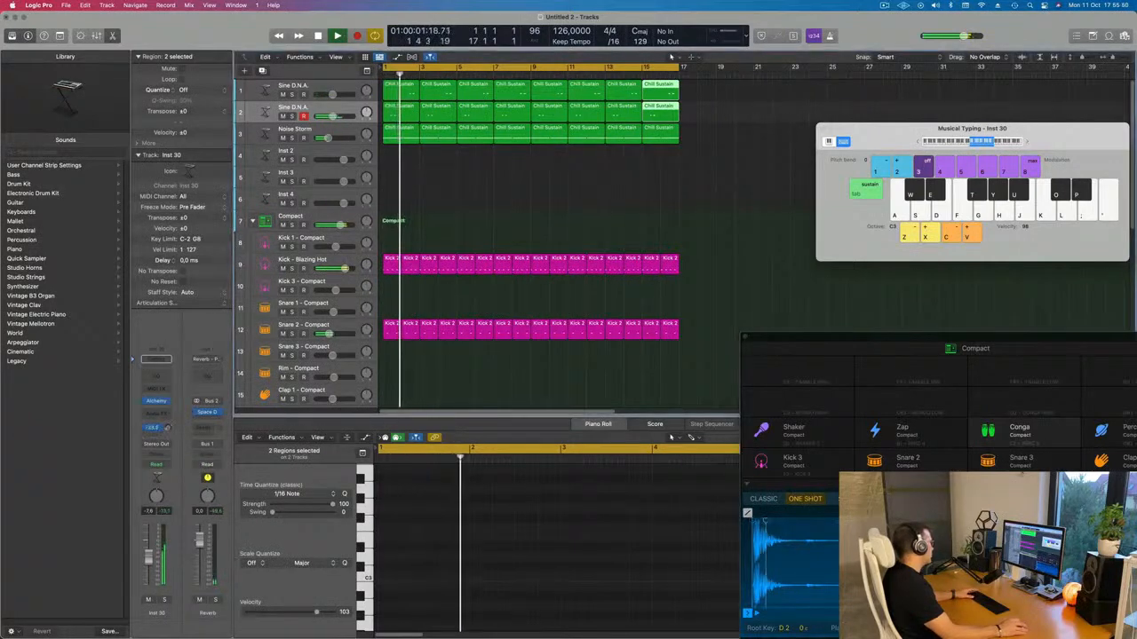
left_click_drag(168, 428, 170, 430)
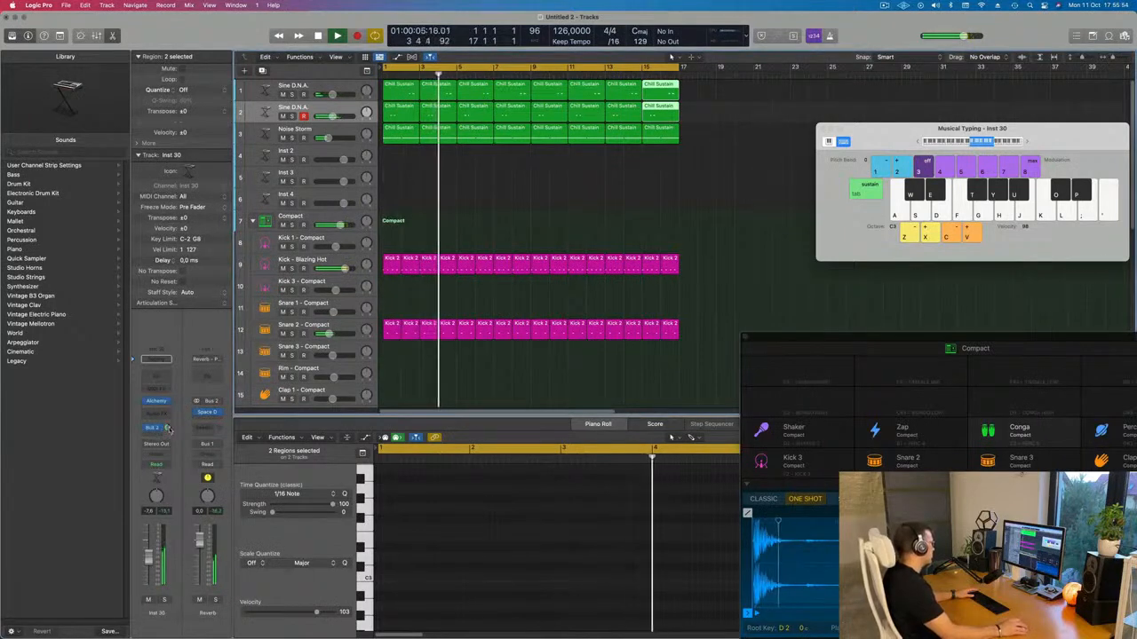
Step: Add a second send to the Compact kit's Bus 3 delay on the duplicated Sine D.N.A. track and adjust its send level
left_click(157, 430)
mouse_move(155, 449)
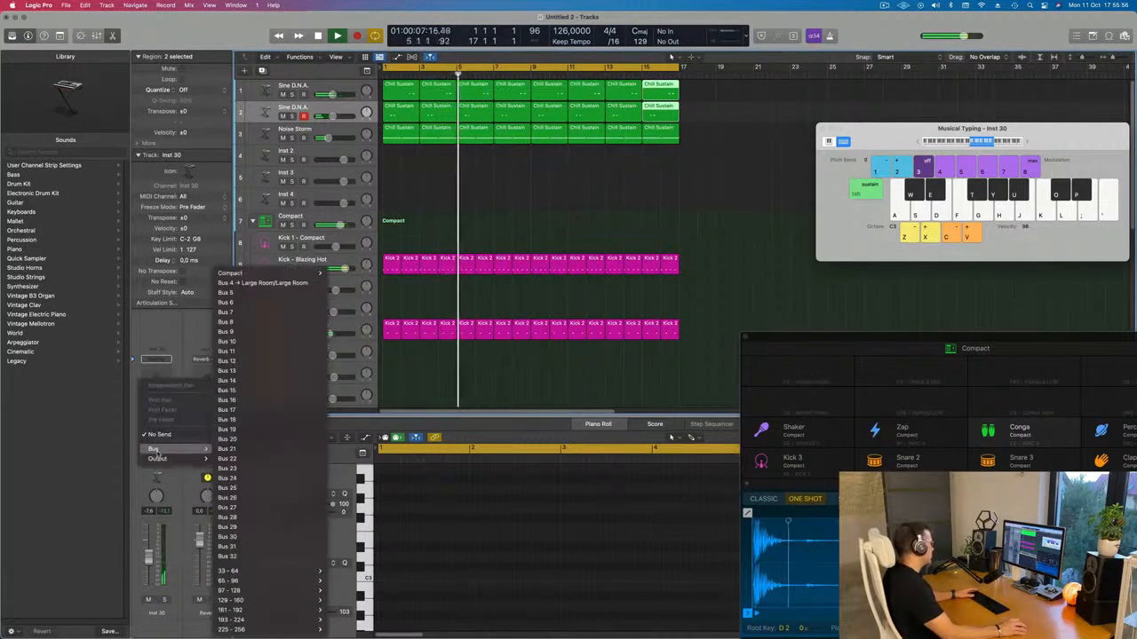
mouse_move(265, 275)
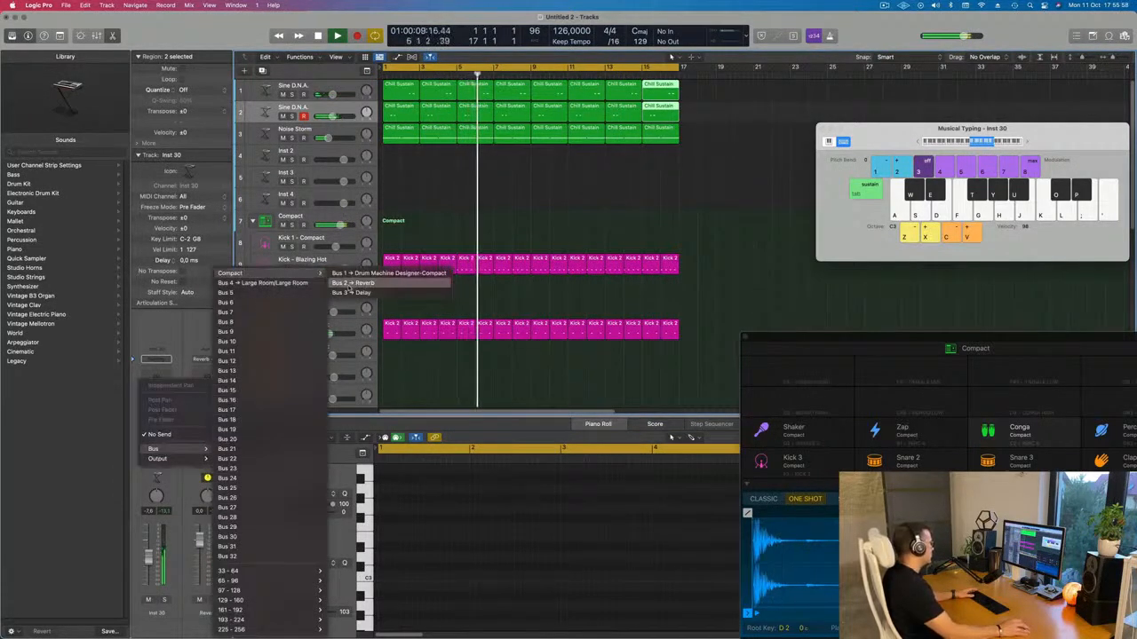
left_click(351, 292)
key("Return")
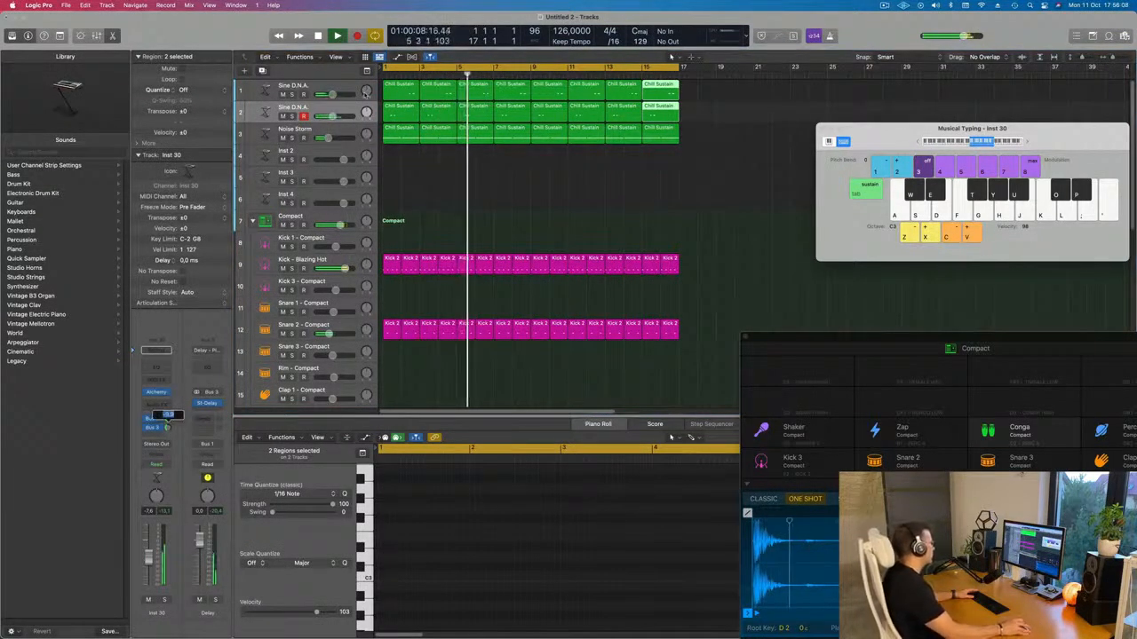
Step: Duplicate the original Sine D.N.A. track and copy all its regions onto the new track at the same positions
left_click(342, 88)
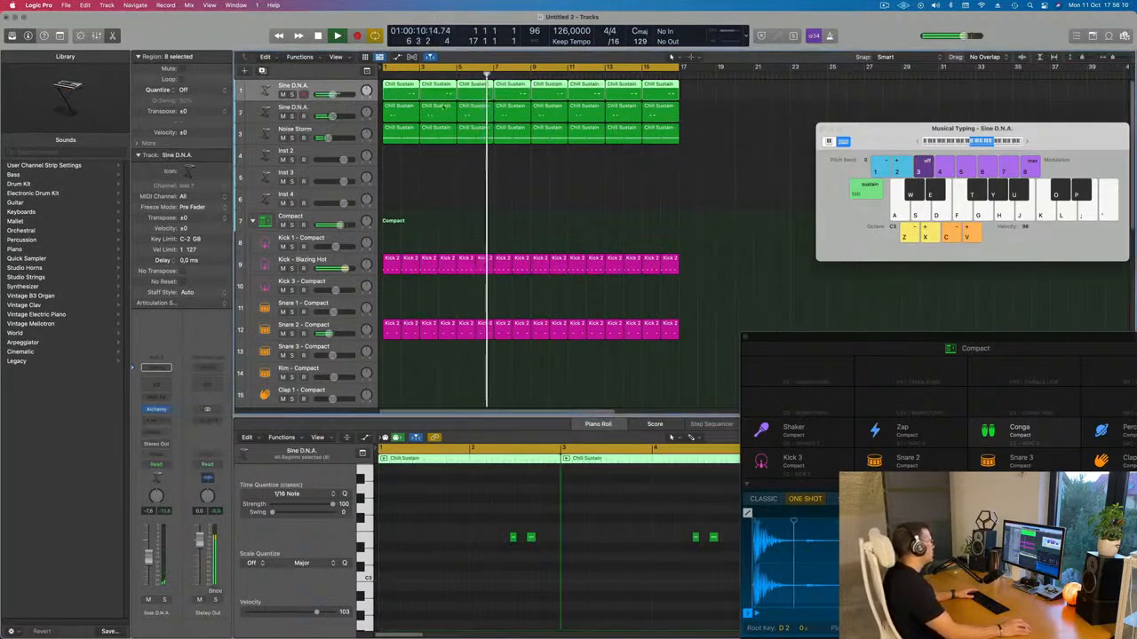
key("super+d")
left_click_drag(685, 95, 398, 113)
key("space")
scroll(455, 524, "down", 6)
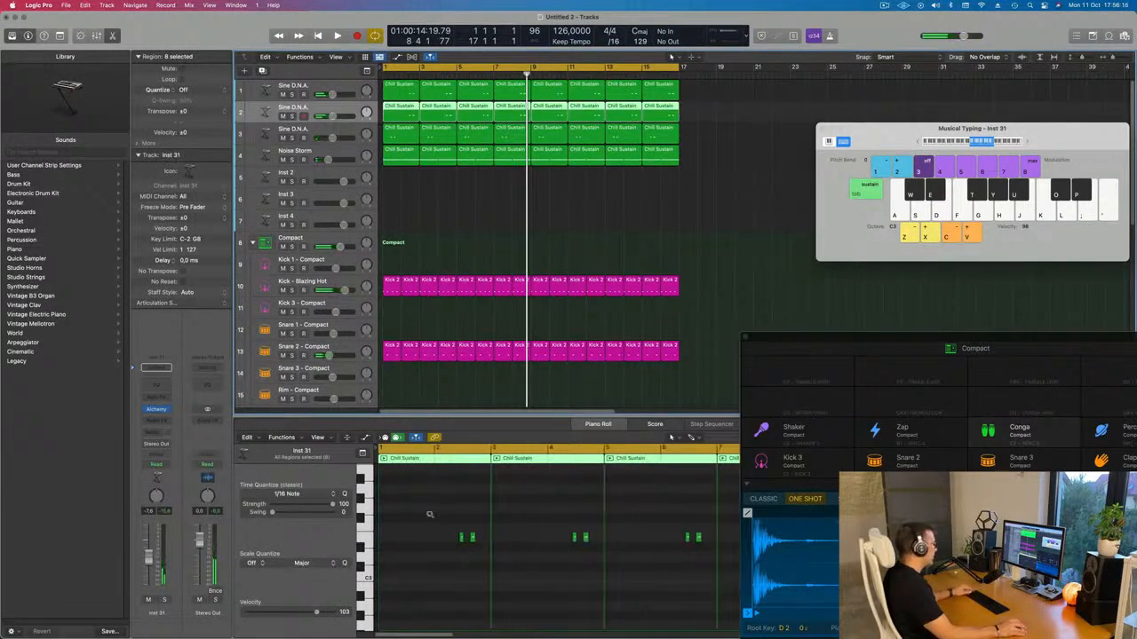
Step: Shift the pitch of all notes in the newly duplicated track's regions and play the arrangement from the start
key("super+a")
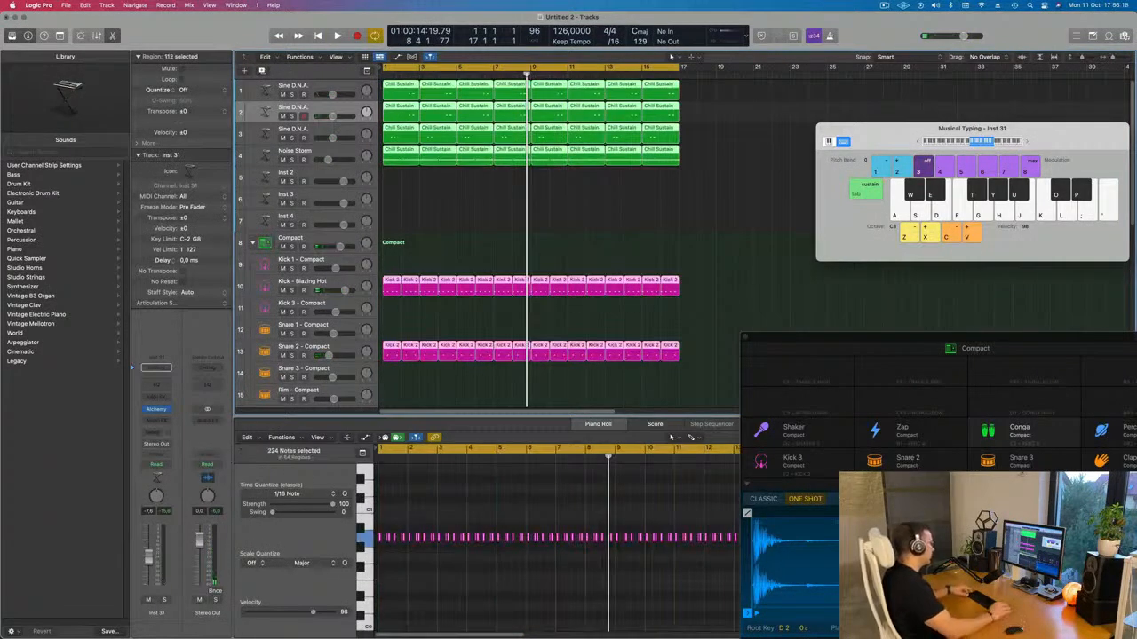
left_click(511, 499)
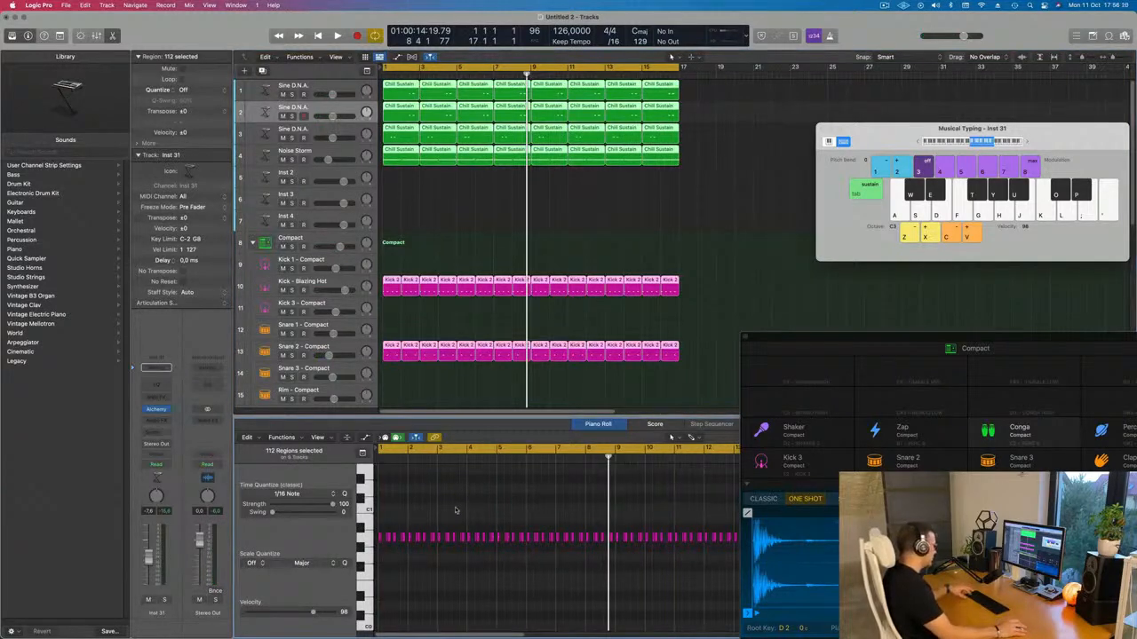
left_click(464, 192)
left_click(339, 111)
left_click(472, 531)
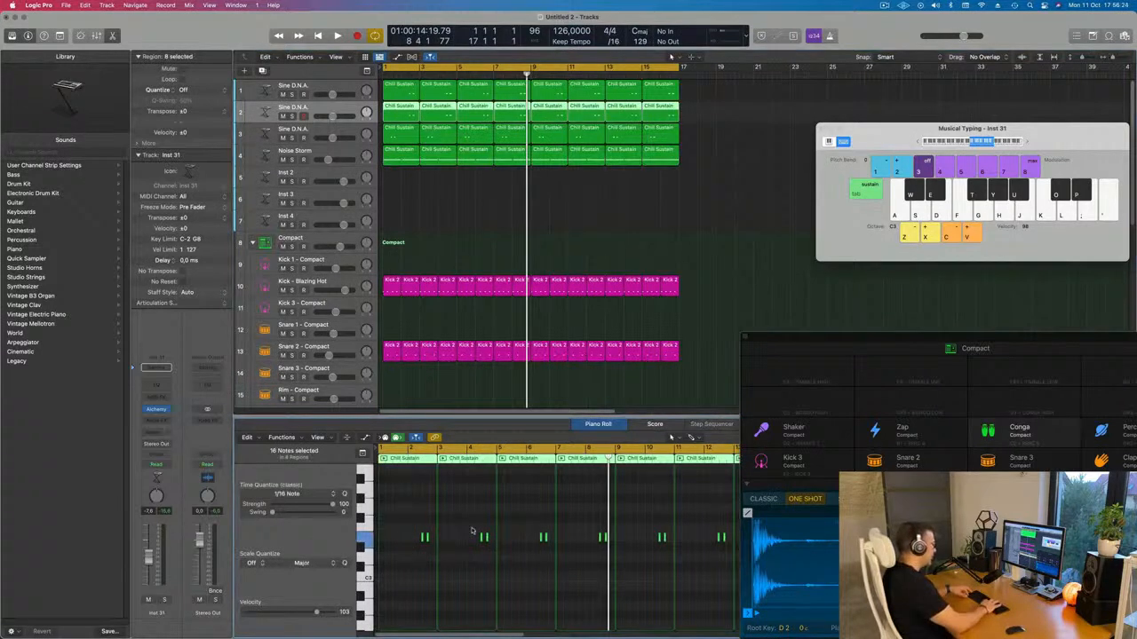
key("Return")
key("space")
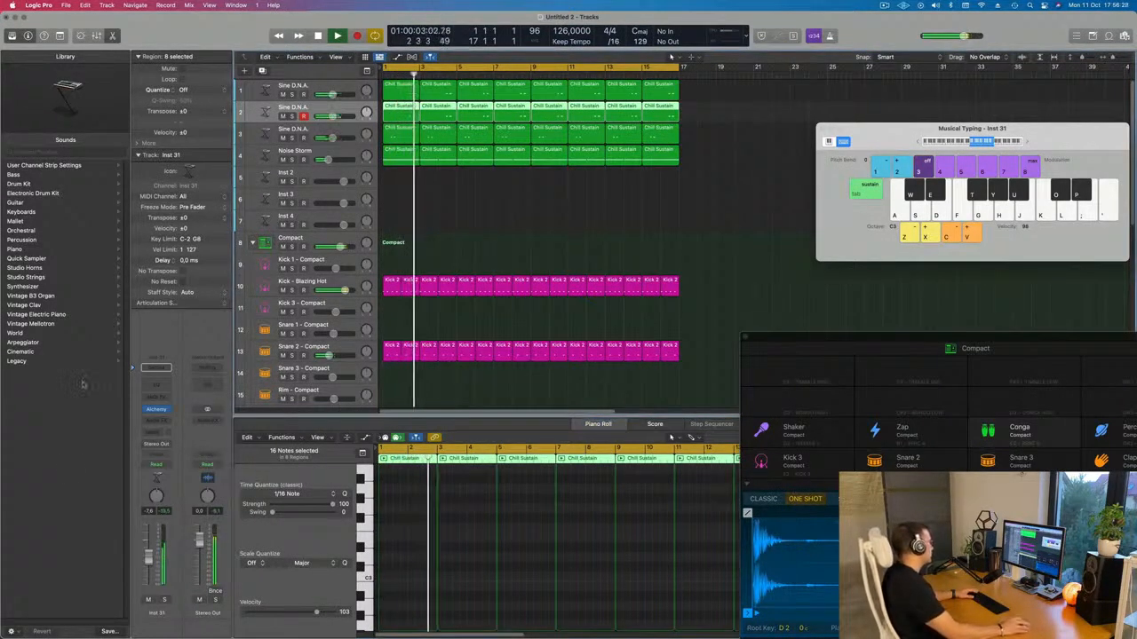
Step: Open Alchemy on the new track, load the Slow Acid Wave Bass preset, and move the window clear of the regions
left_click(157, 409)
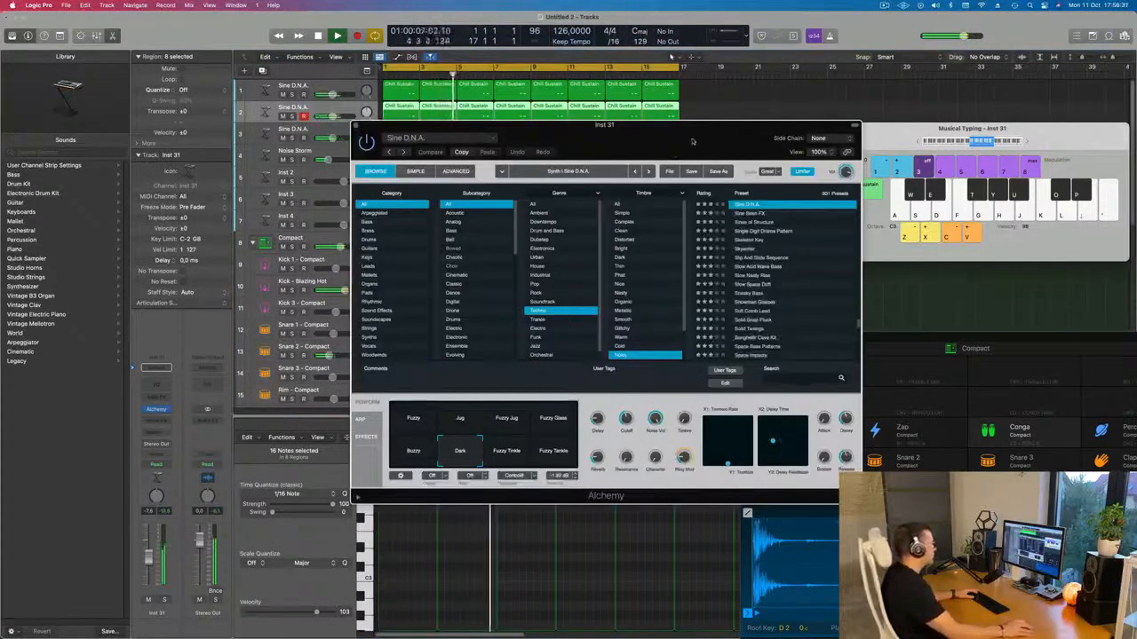
left_click_drag(696, 135, 558, 133)
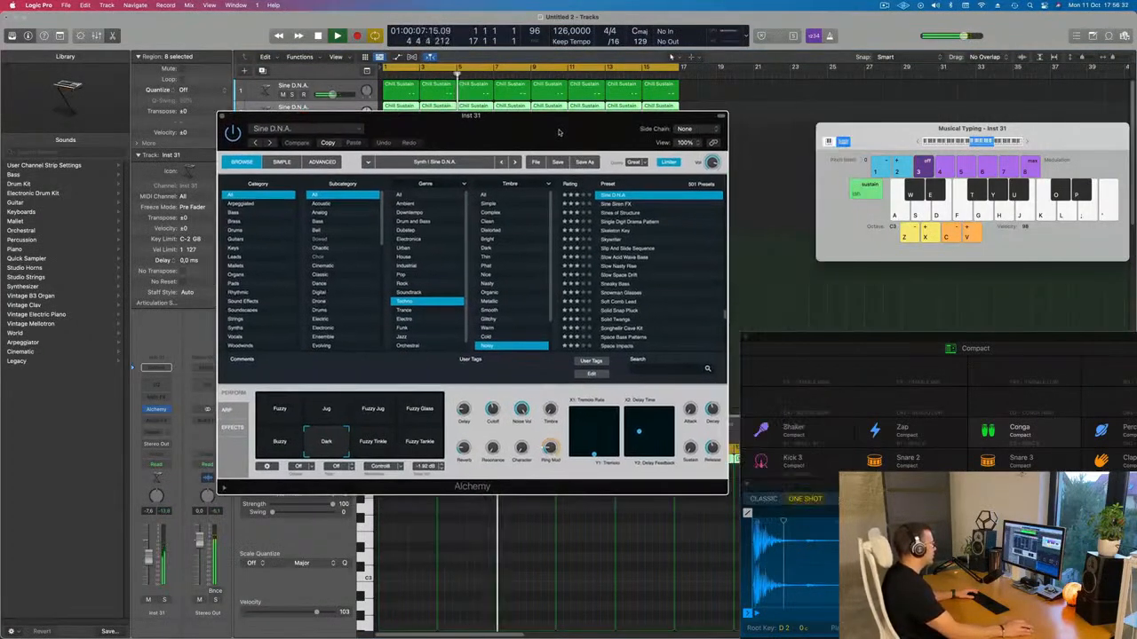
left_click(625, 259)
left_click_drag(538, 139, 602, 213)
Step: Audition the Resonant and Lowpass snapshots of Slow Acid Wave Bass and keep Resonant, playing from the start
key("Return")
left_click(407, 490)
left_click(437, 491)
left_click(387, 487)
key("Return")
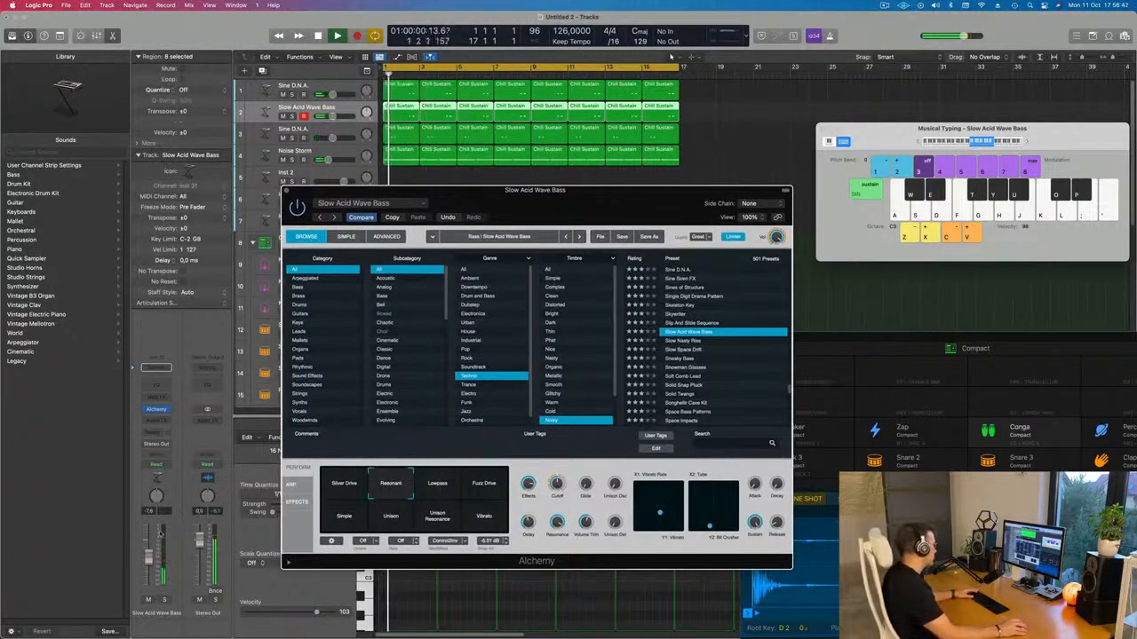
Step: Lower the Slow Acid Wave Bass track volume to about -15.5 dB and adjust the patch's Cutoff during playback
left_click_drag(150, 563, 149, 562)
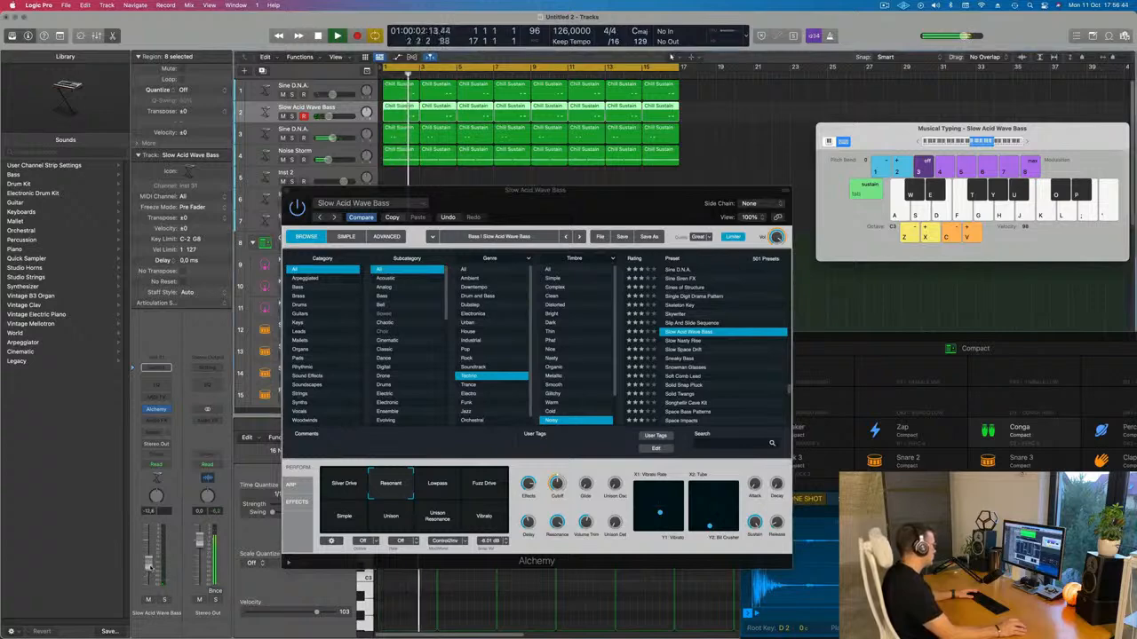
left_click(560, 495)
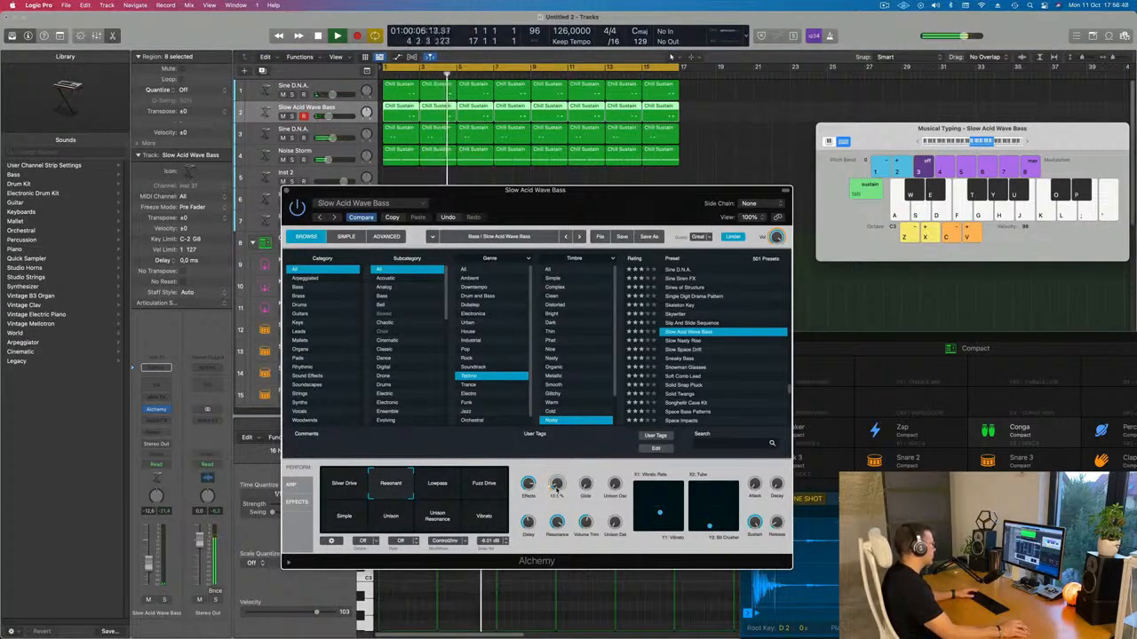
key("space")
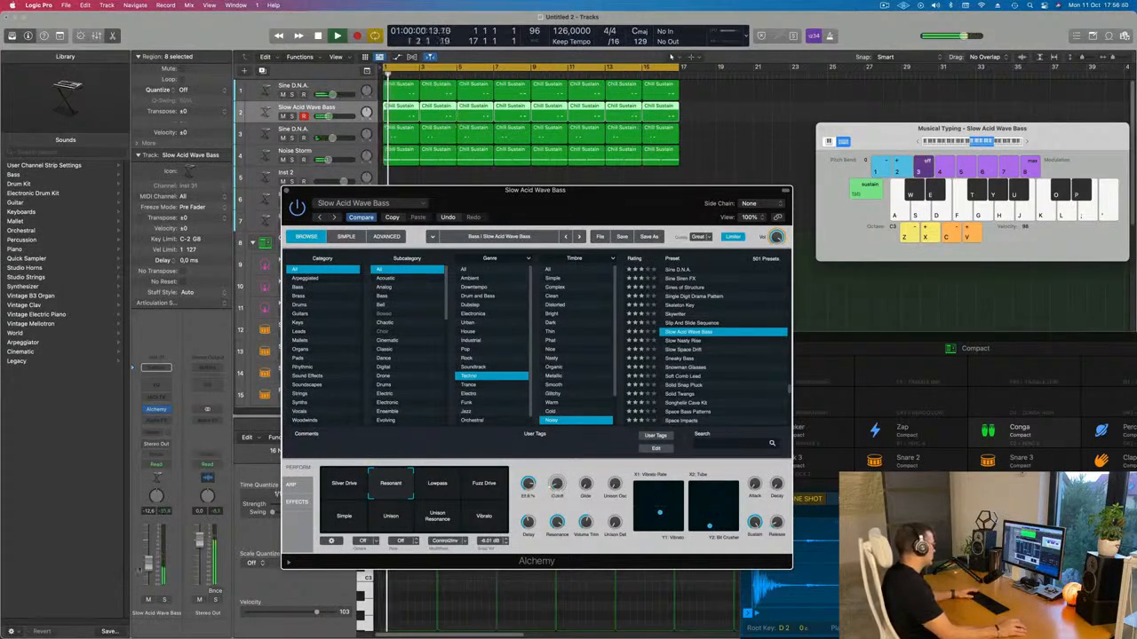
left_click_drag(149, 564, 149, 566)
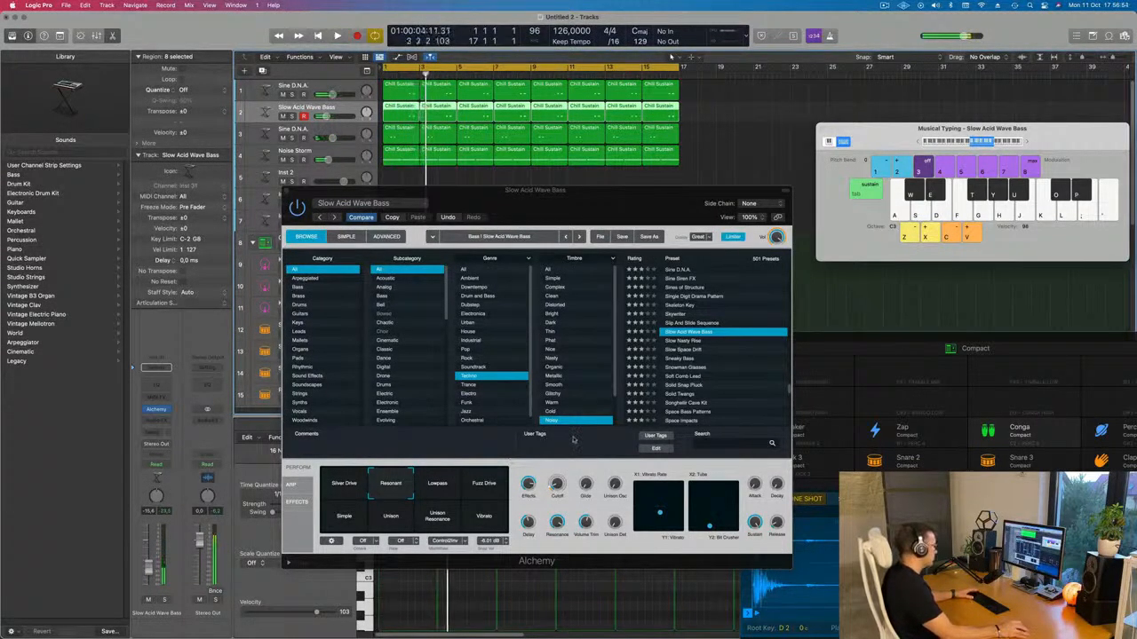
left_click(593, 494)
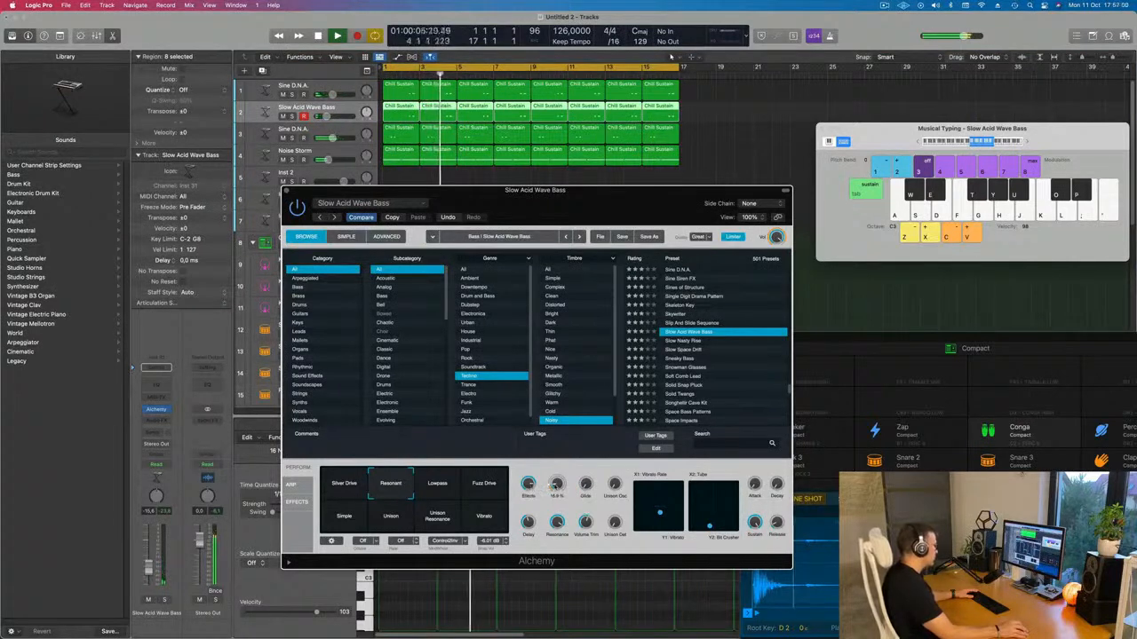
Step: Audition the presets Slow Nasty Rise, Sneaky Bass, Soft Comb Lead, Solid Twangs and Space Invasion on the new track
left_click(691, 341)
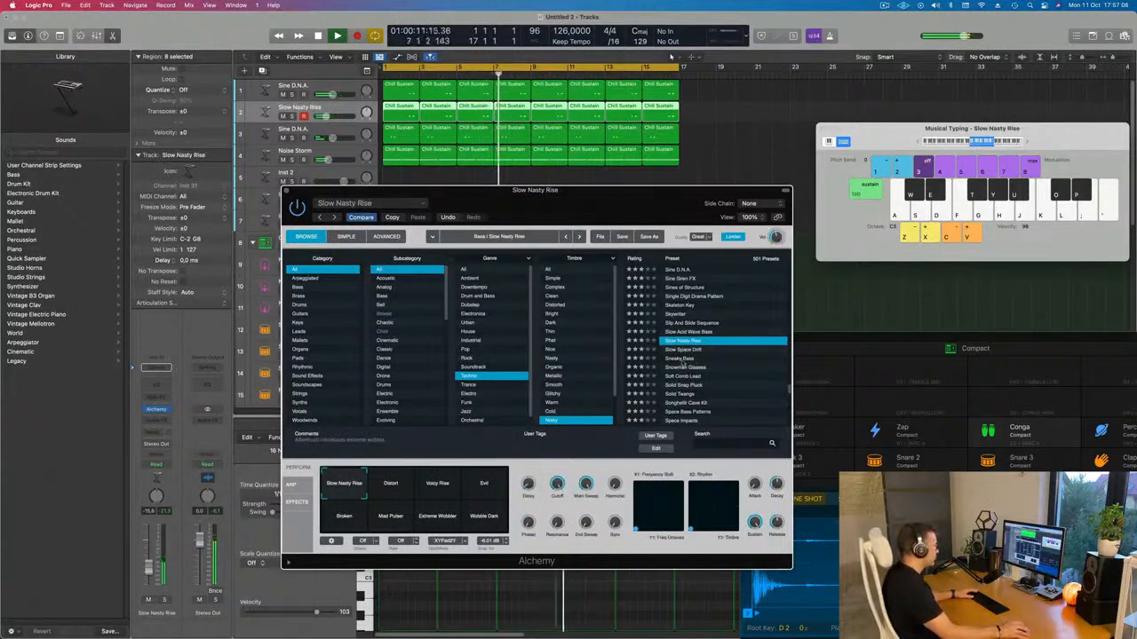
left_click(685, 358)
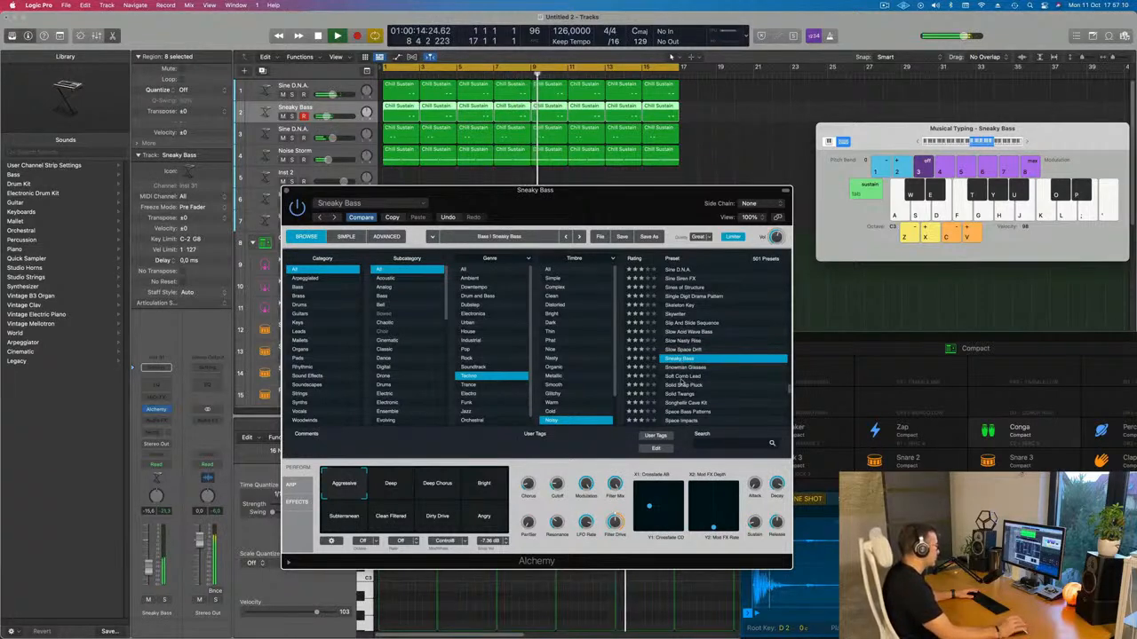
left_click(681, 377)
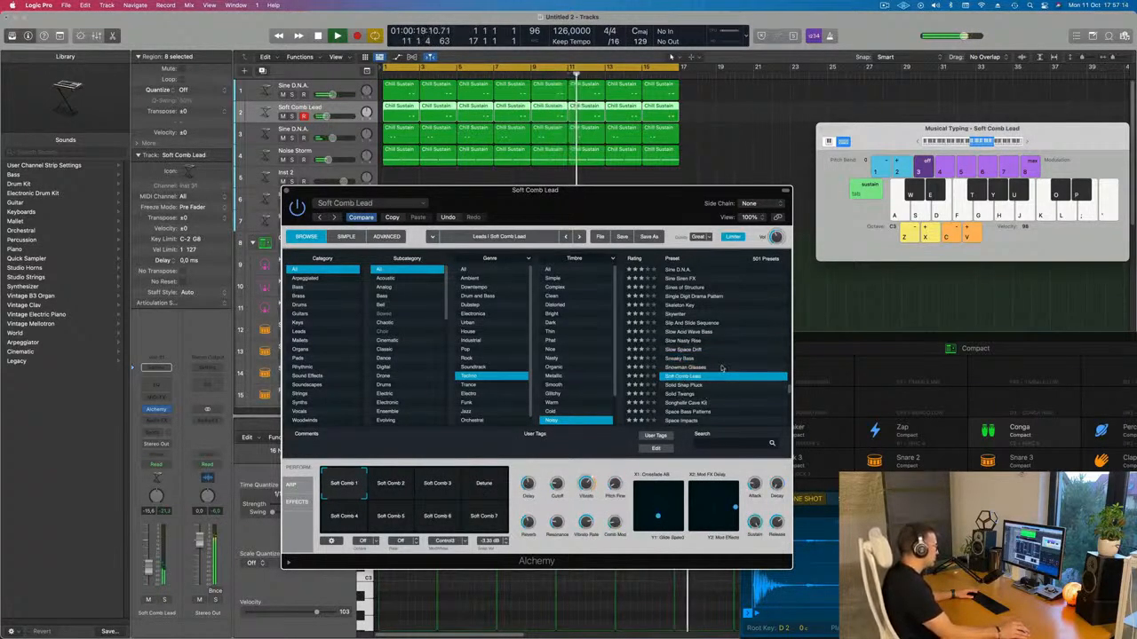
scroll(721, 369, "down", 2)
left_click(721, 369)
scroll(720, 368, "down", 4)
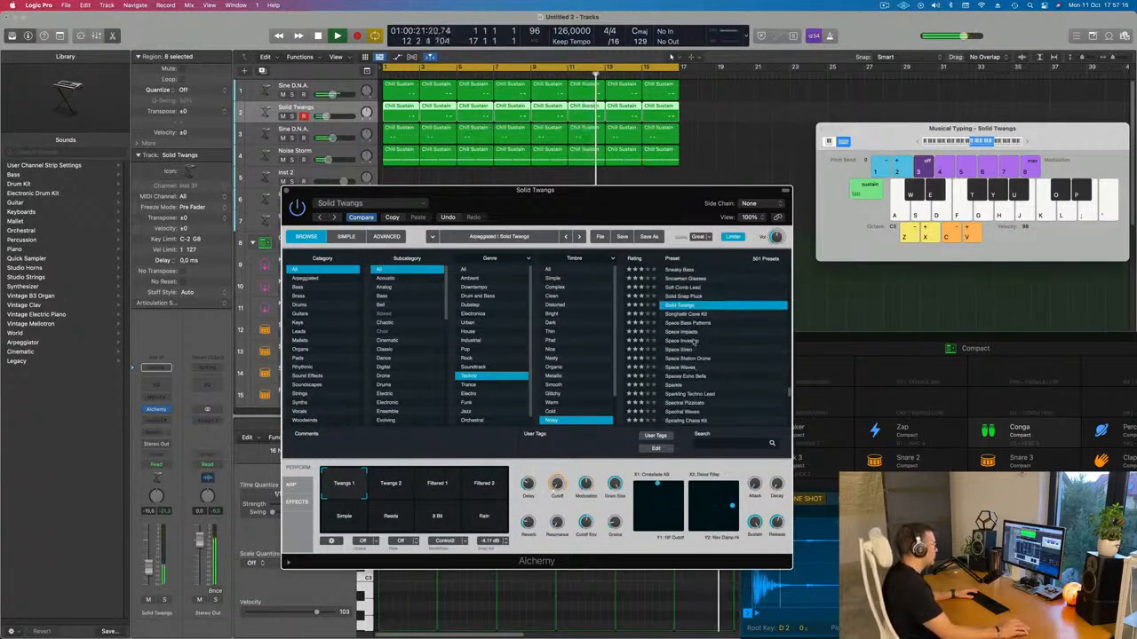
left_click(683, 340)
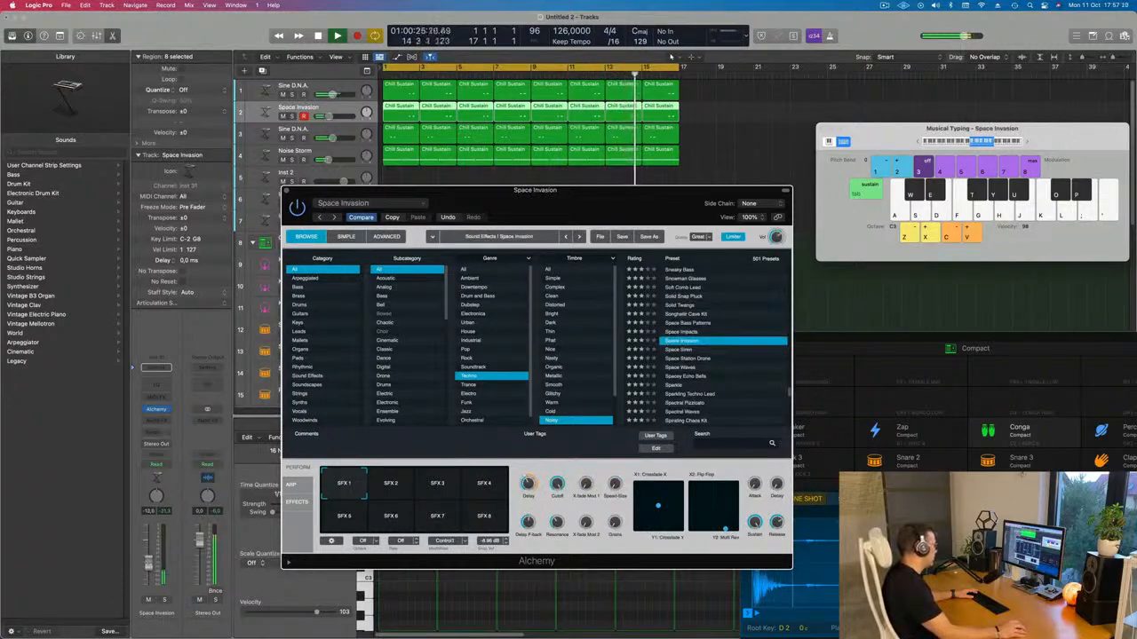
Step: Raise the new track's volume to about -12.0 dB and try the Spacey Echo Bells preset
left_click(148, 561)
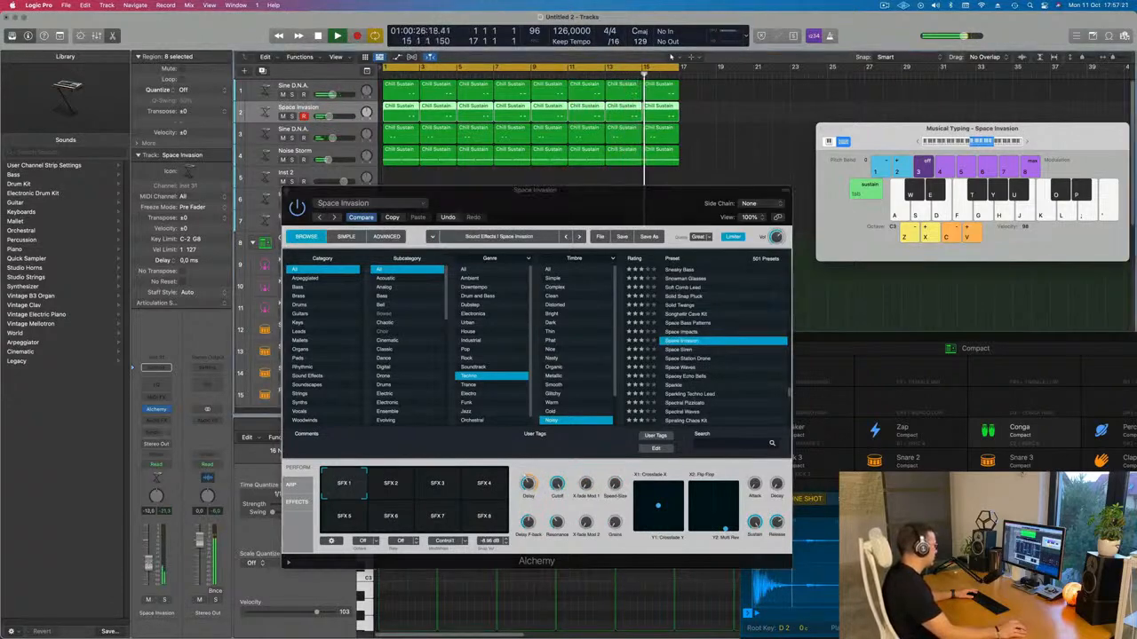
scroll(710, 368, "down", 2)
left_click(689, 358)
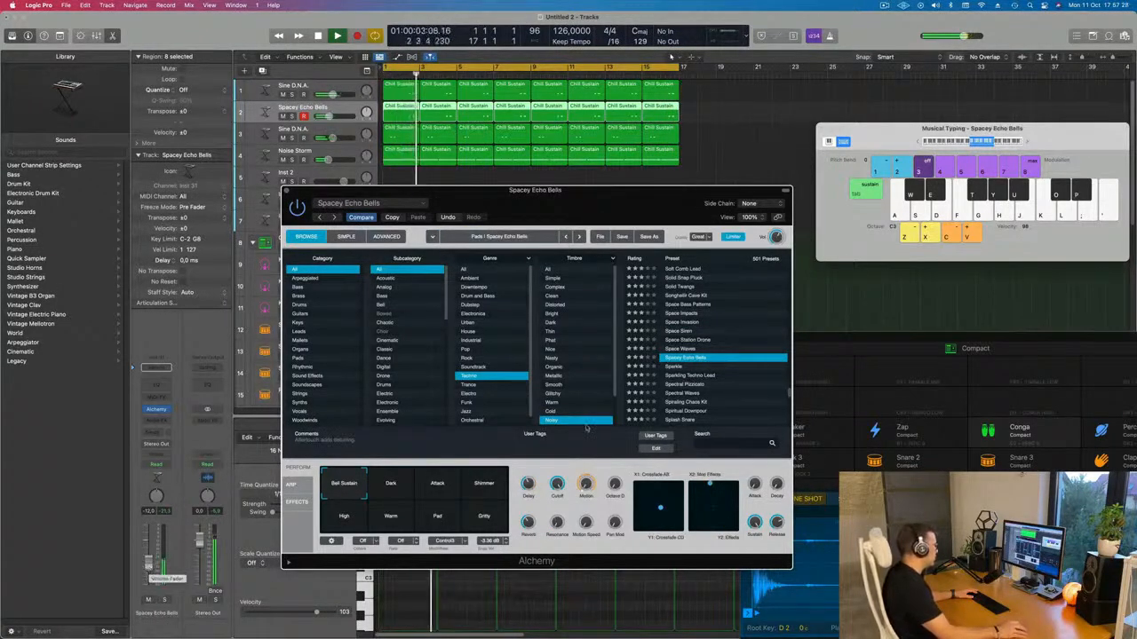
Step: Clear the Noisy timbre filter in the preset browser and load the Stretched Staccato preset
scroll(683, 401, "down", 5)
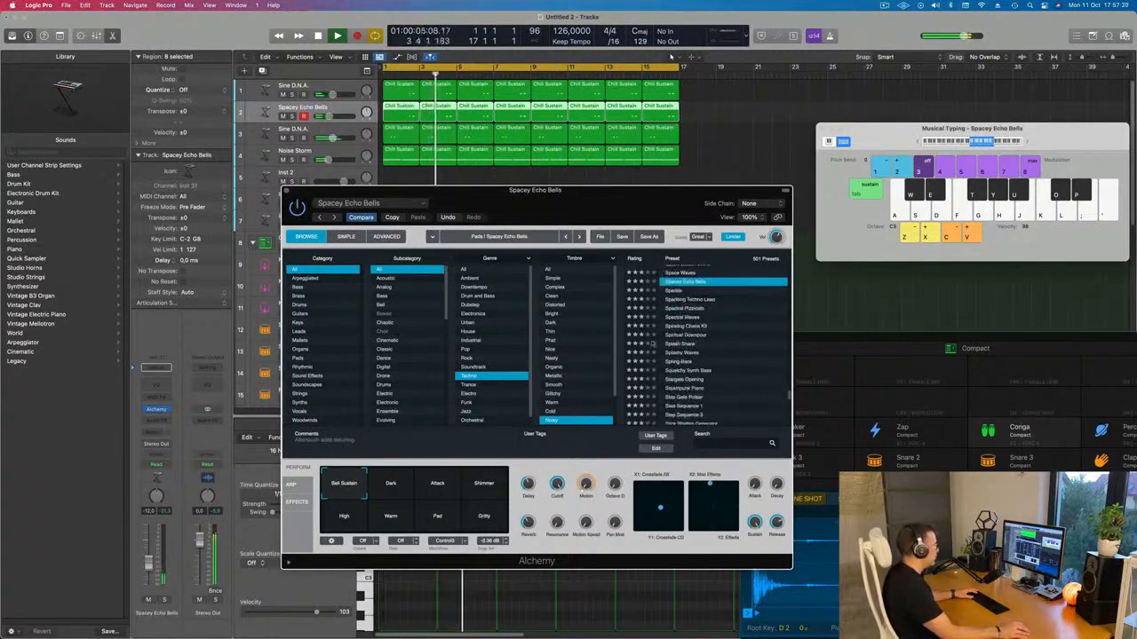
scroll(649, 343, "down", 3)
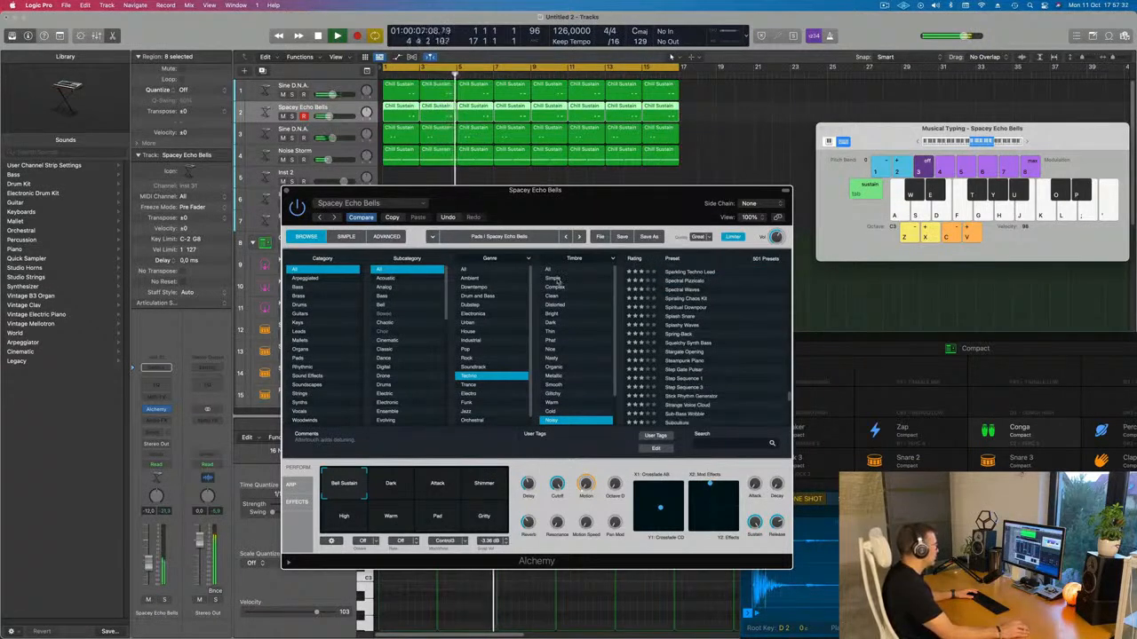
left_click(554, 269)
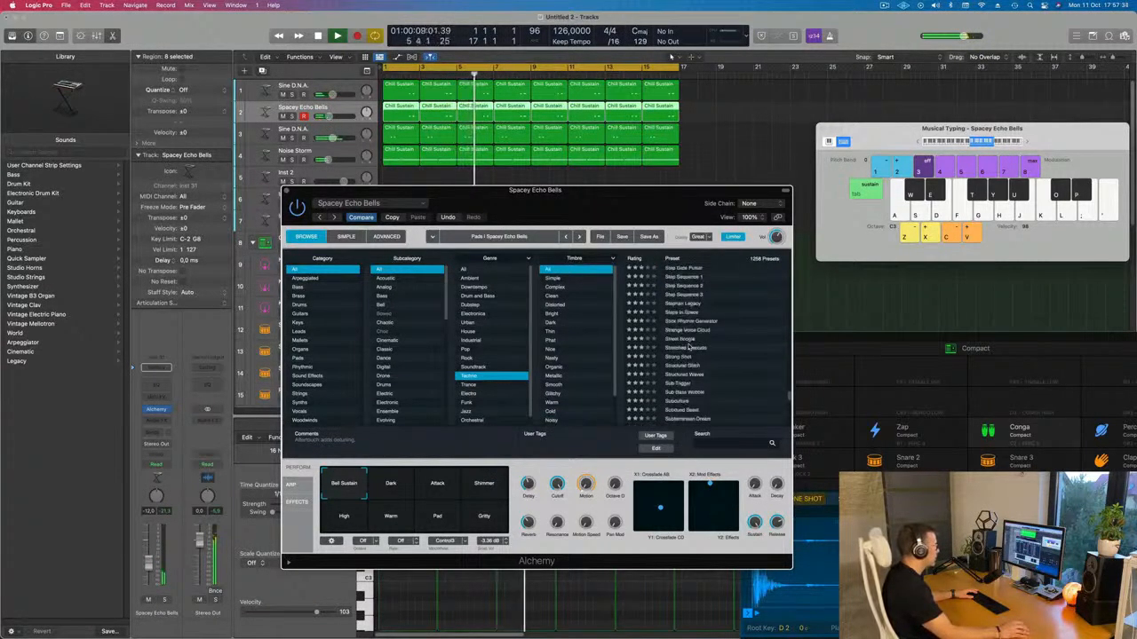
left_click(689, 348)
mouse_move(625, 208)
left_mouse_down()
mouse_move(678, 208)
mouse_move(631, 205)
left_mouse_up()
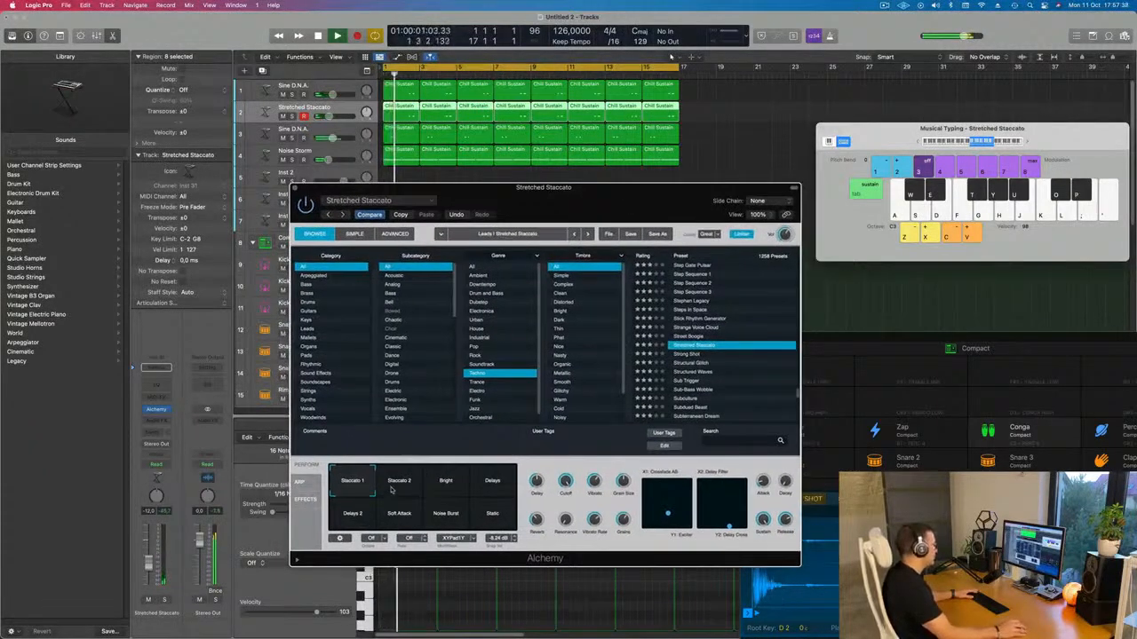
Step: Compare the Bright, Delays, Static, Noise Burst and Soft Attack snapshots, settle on Delays, and lower the track volume to about -14.0 dB
left_click(450, 487)
left_click(502, 484)
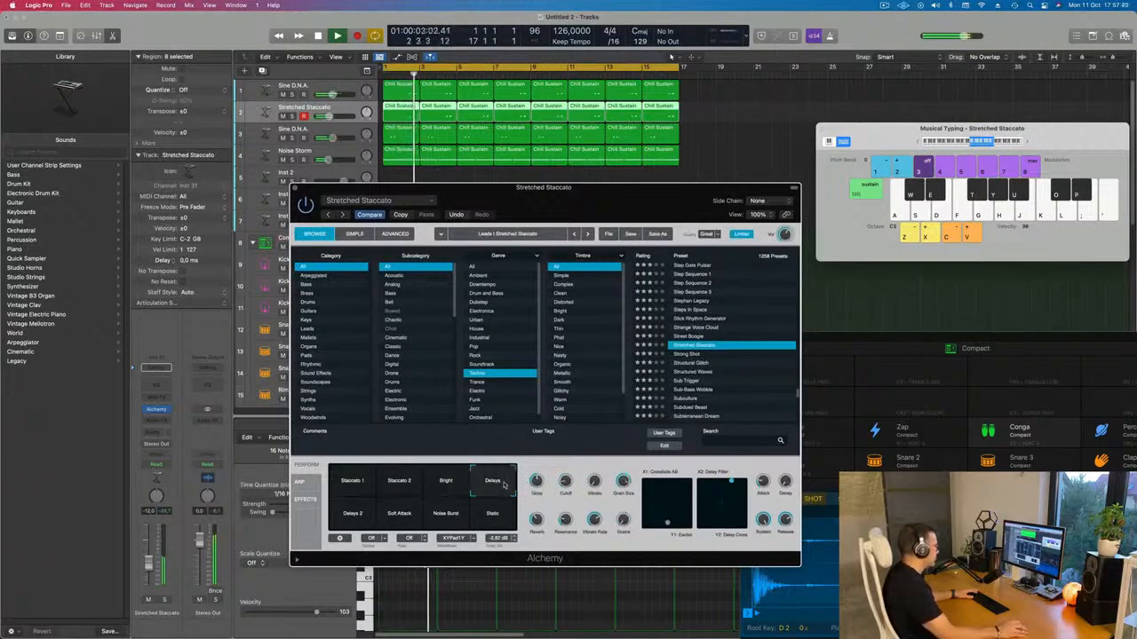
key("space")
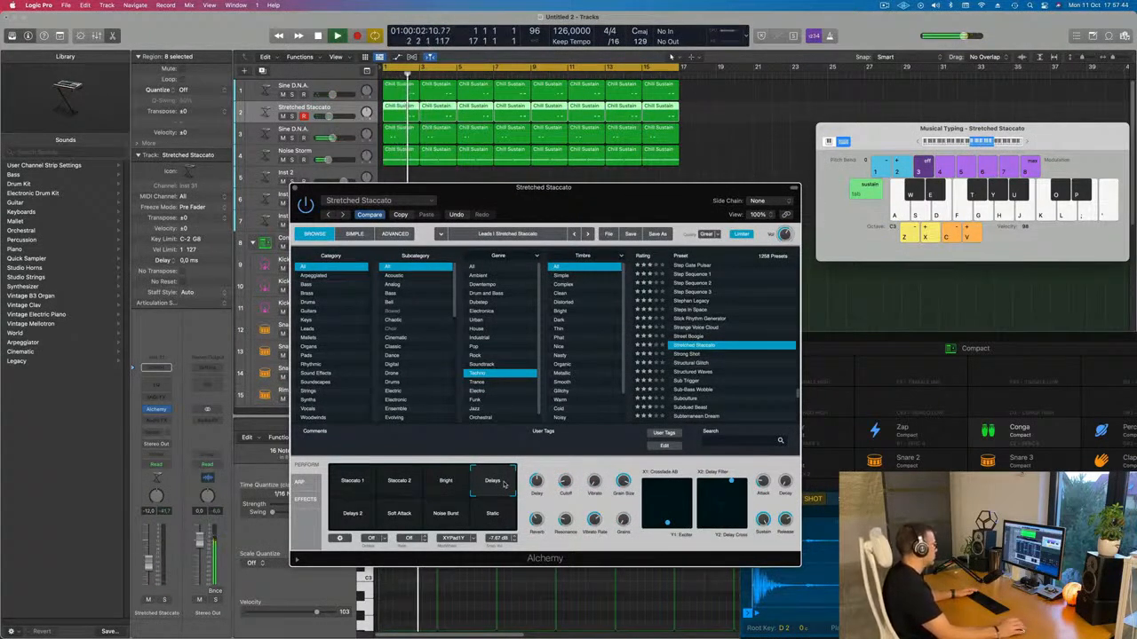
left_click(492, 517)
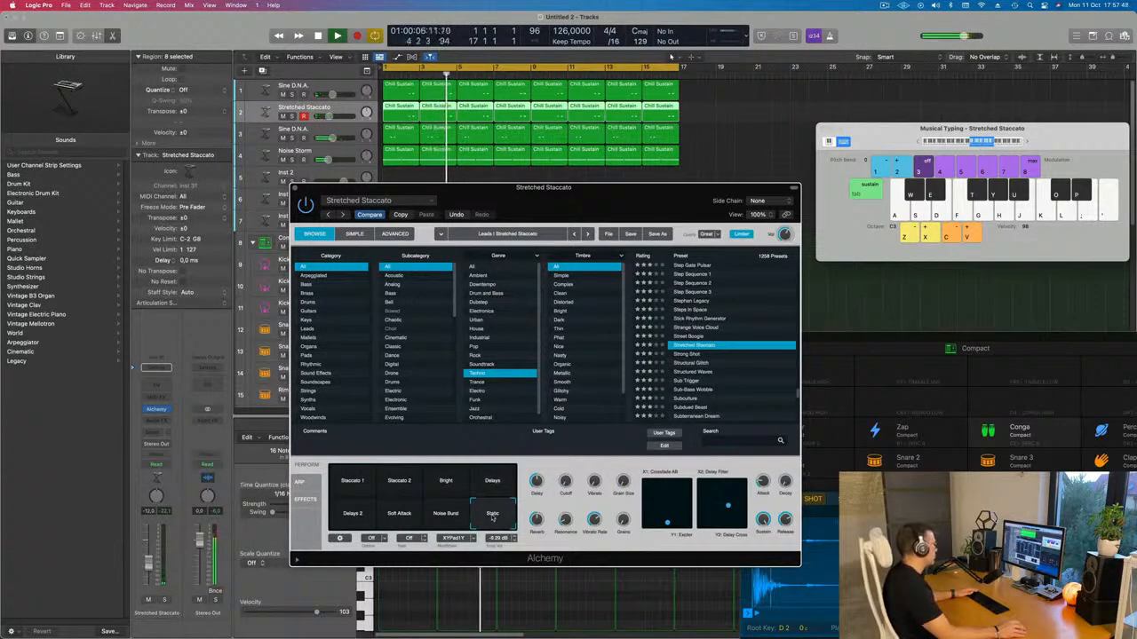
left_click(444, 520)
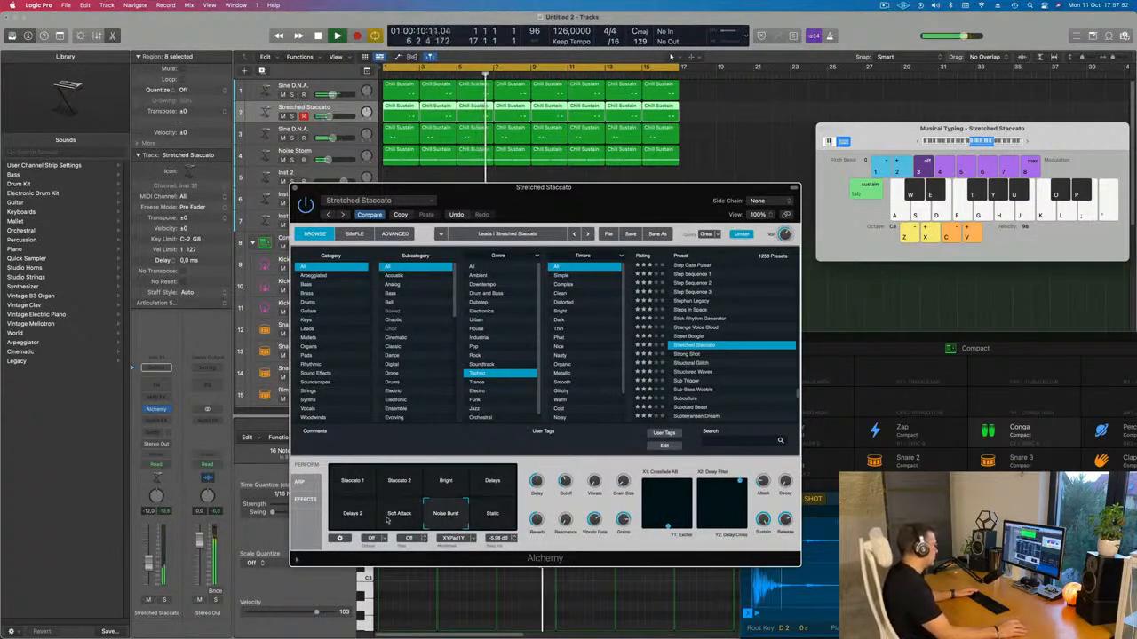
left_click(388, 519)
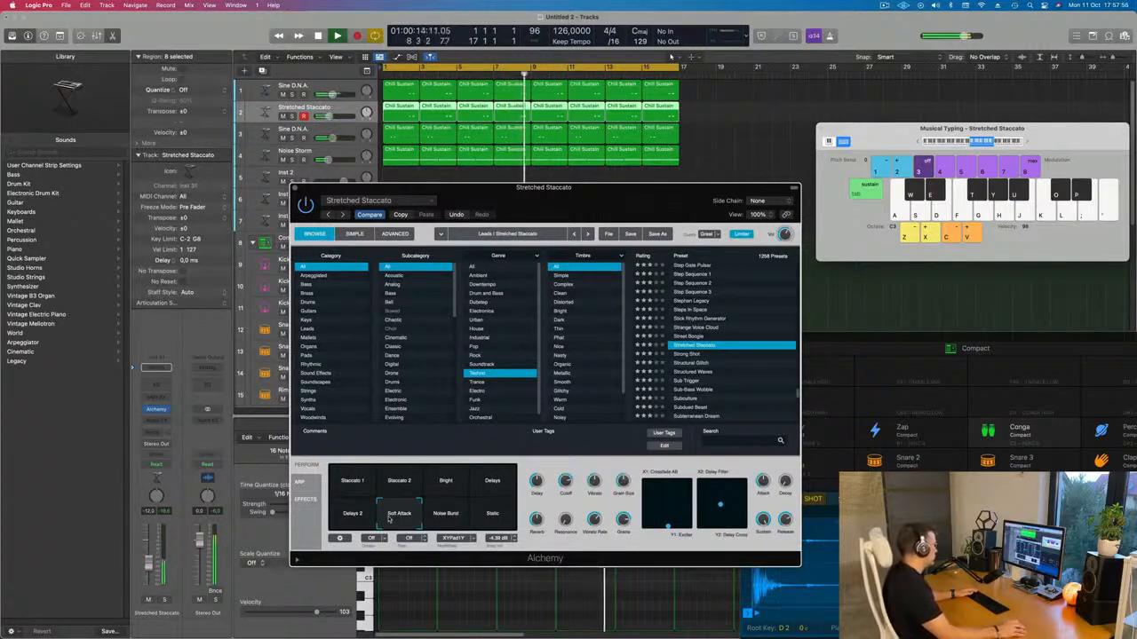
left_click(474, 484)
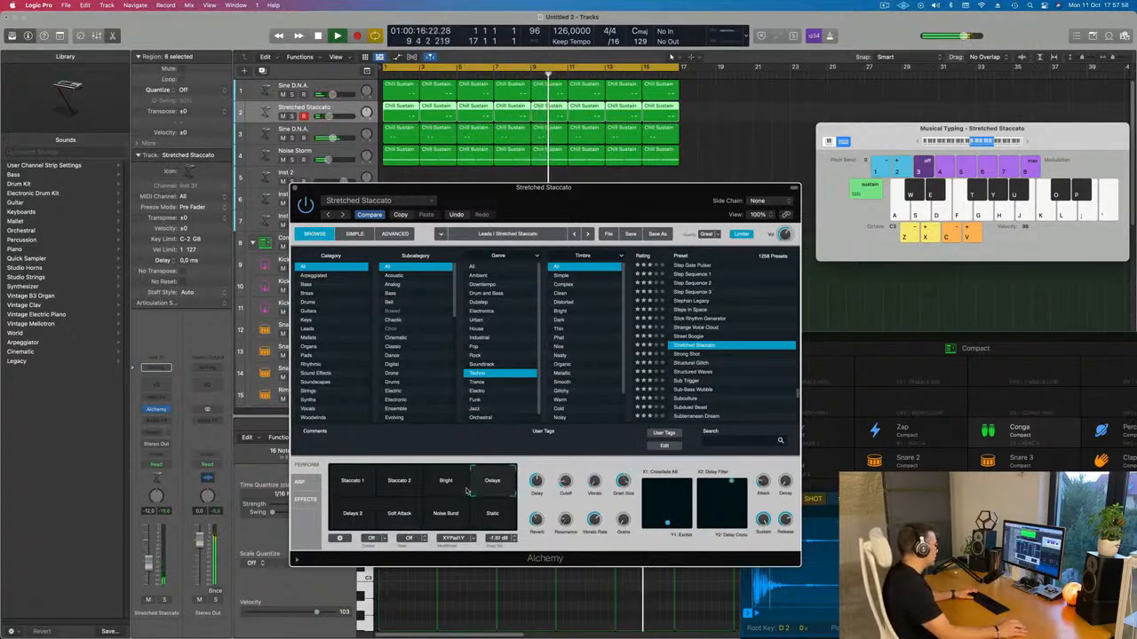
left_click(156, 560)
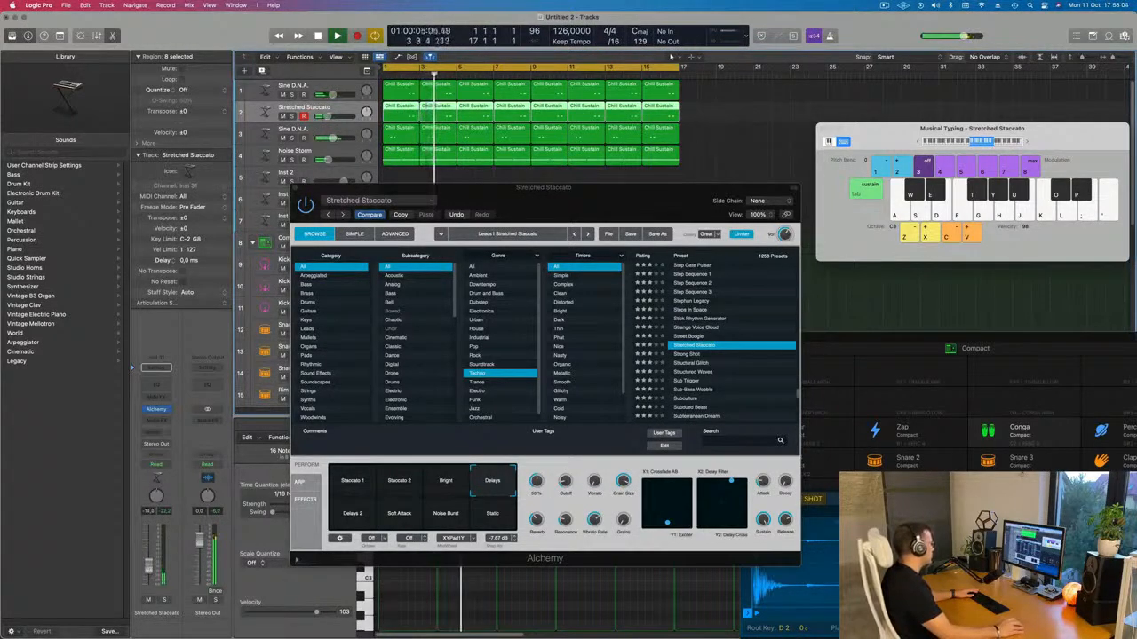
Step: Close the Stretched Staccato instrument window and restart playback from the beginning of the arrangement
left_click_drag(619, 202, 602, 247)
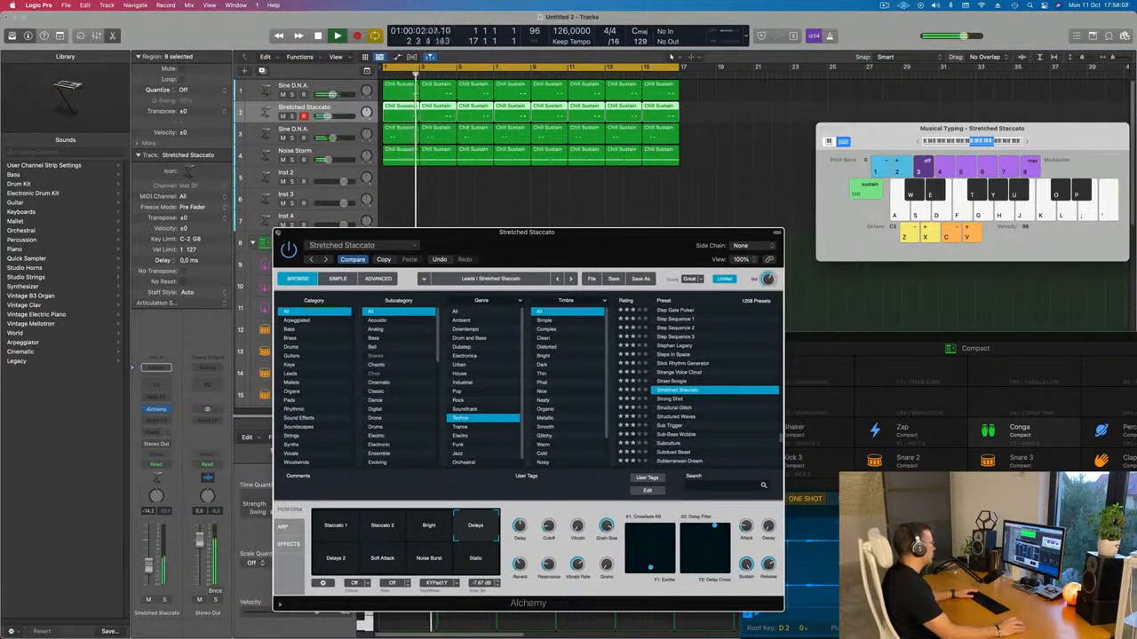
left_click(278, 232)
key("Return")
scroll(431, 279, "down", 3)
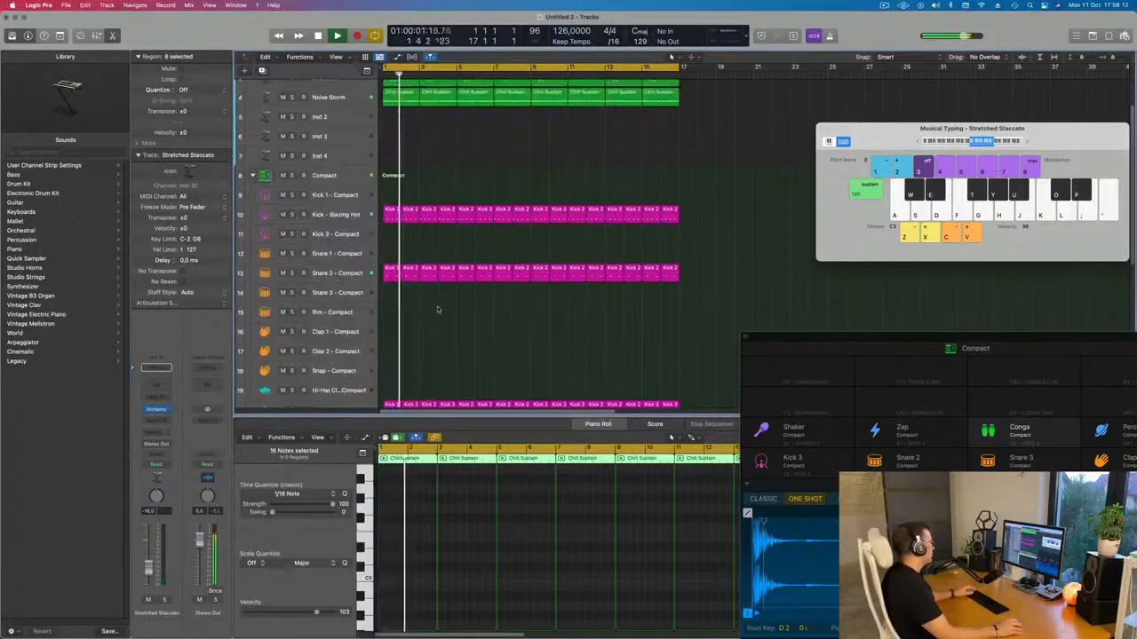
Step: Copy the first Hi-Hat Pedal region onto bar 1 of the Hi-Hat Open track
scroll(426, 285, "down", 4)
scroll(392, 266, "down", 2)
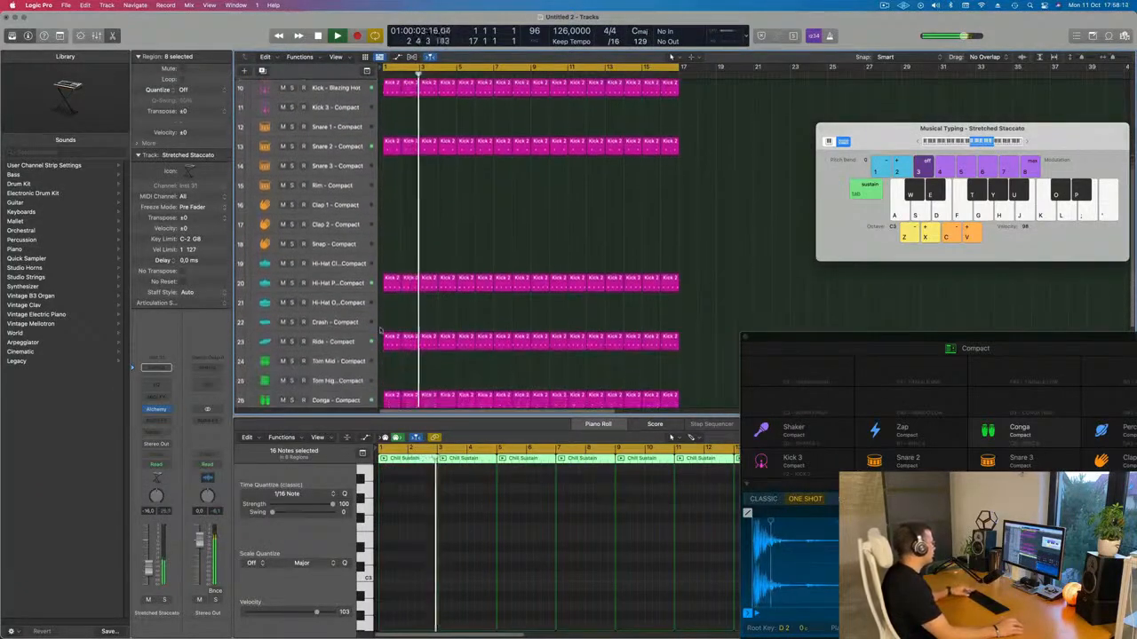
left_click(388, 275)
left_click_drag(388, 275, 390, 296)
key("Return")
key("super+Right")
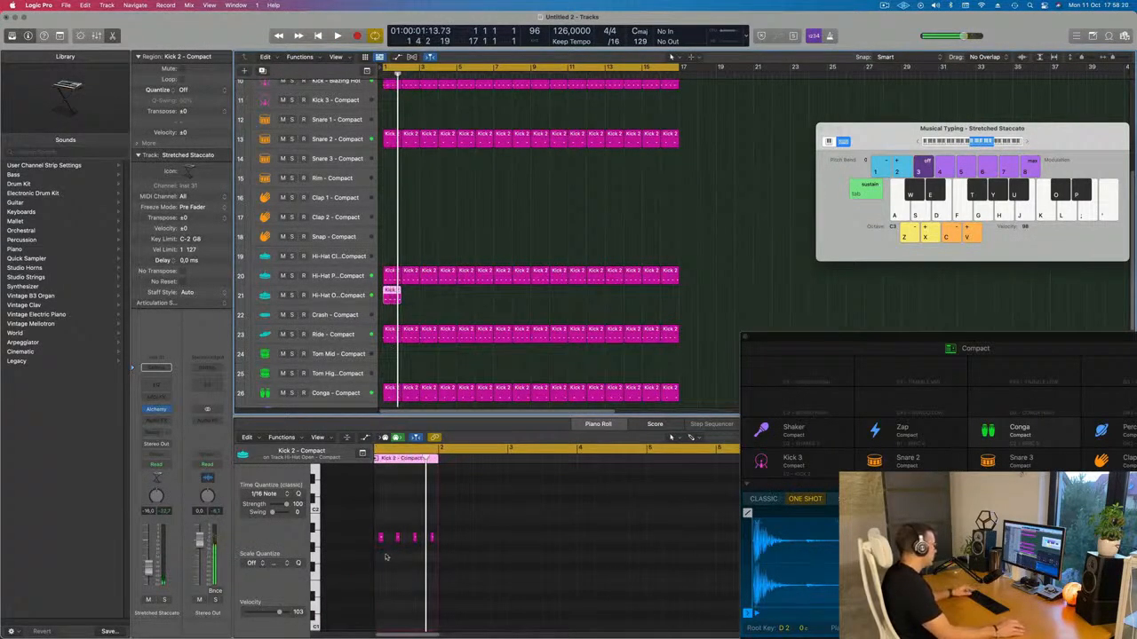
Step: Shift the copied region's four notes a sixteenth later and duplicate them into a twelve-note pattern within the bar
scroll(392, 557, "left", 5)
left_click_drag(396, 524, 582, 571)
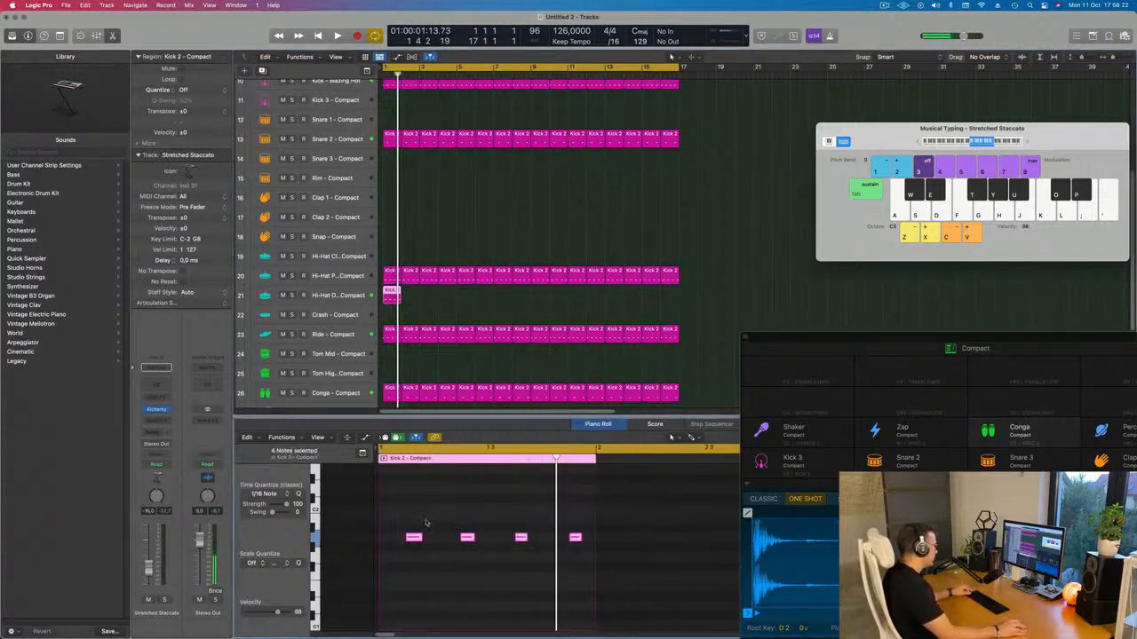
mouse_move(414, 537)
left_mouse_down()
mouse_move(384, 545)
mouse_move(425, 546)
left_mouse_up()
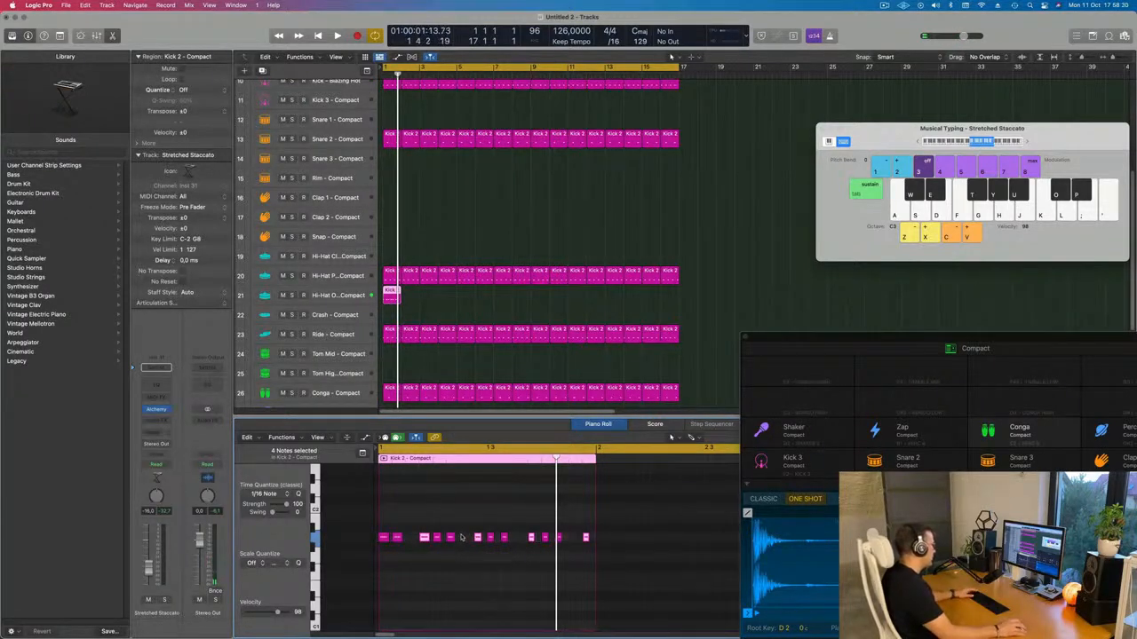
key("space")
Step: Repeat the one-bar Hi-Hat Open region until it fills all 16 bars
left_click_drag(430, 302, 377, 300)
key("super+r")
key("super+r")
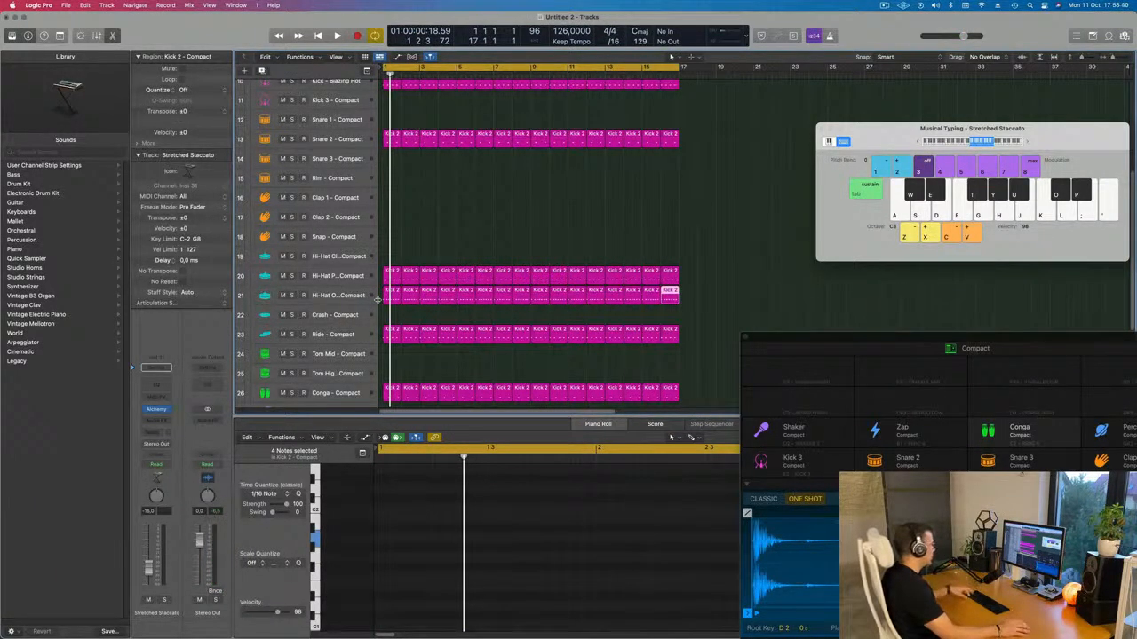
Step: Color and name all regions in the arrangement by their tracks
key("super+a")
right_click(563, 272)
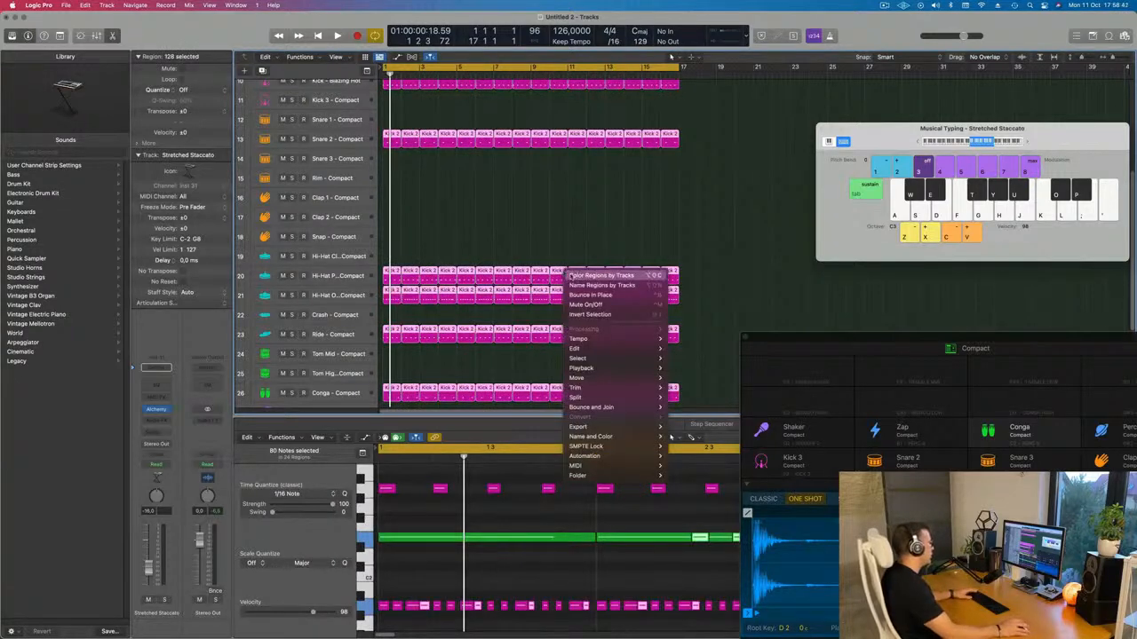
left_click(570, 277)
right_click(563, 273)
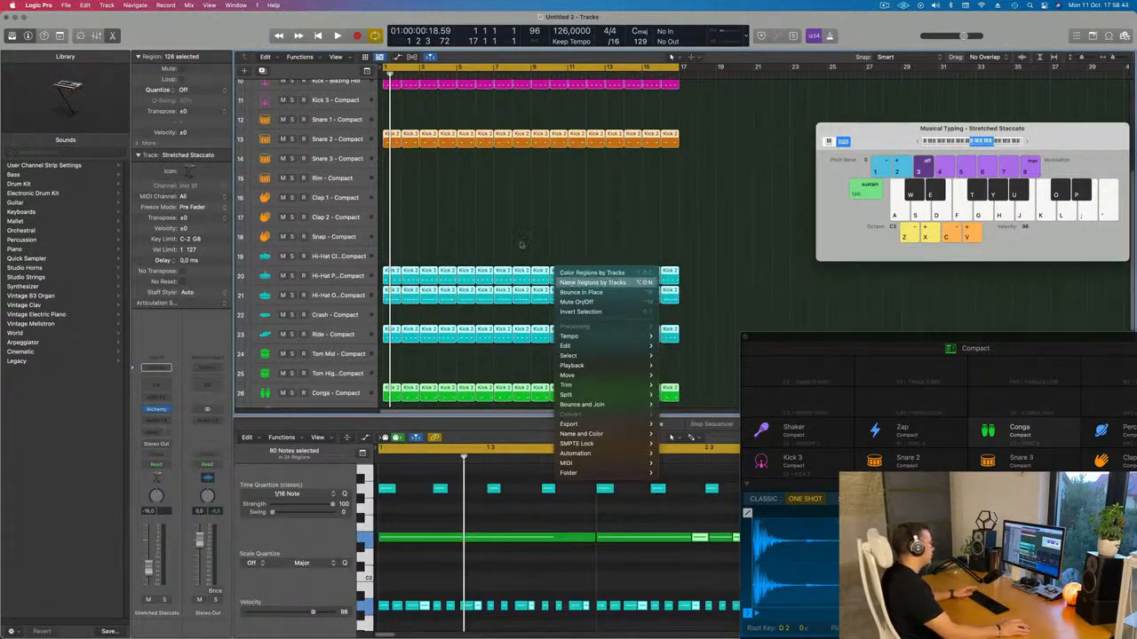
left_click(588, 285)
left_click(508, 235)
scroll(513, 316, "down", 1)
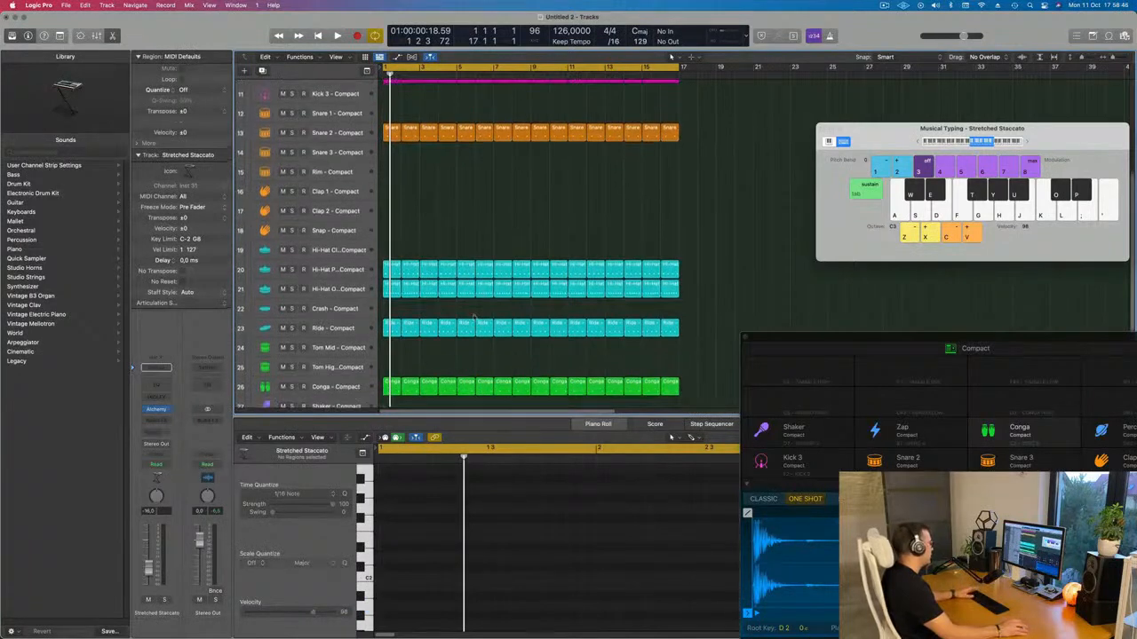
Step: Load the Hi-Hat Closed - Roland TR-909 sound on the Hi-Hat Open track and audition it
left_click(354, 288)
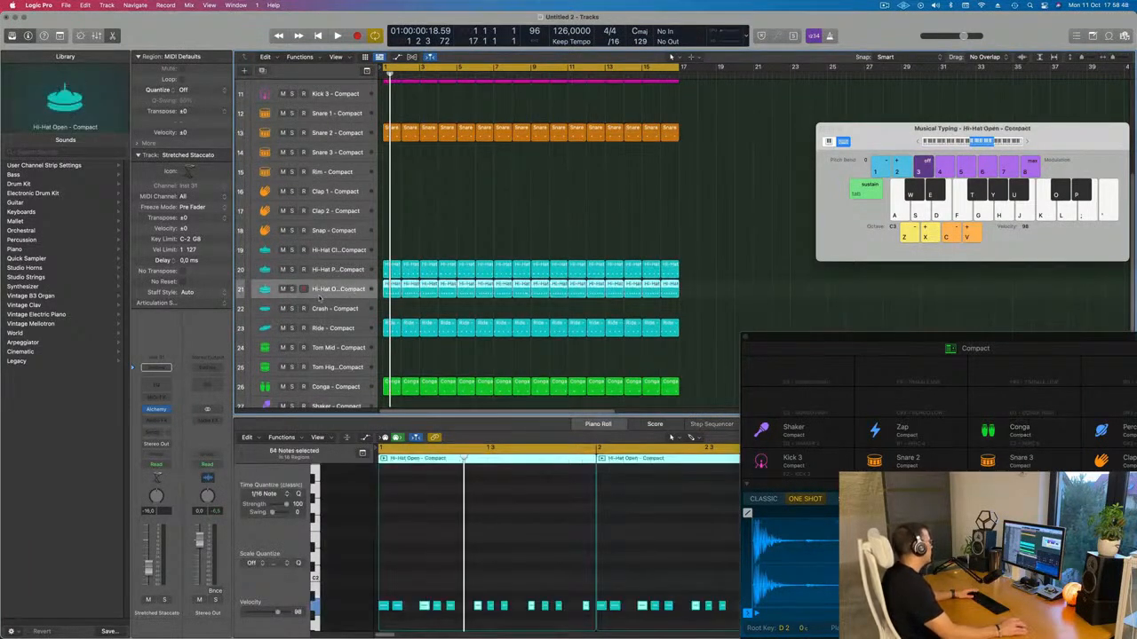
scroll(24, 302, "up", 10)
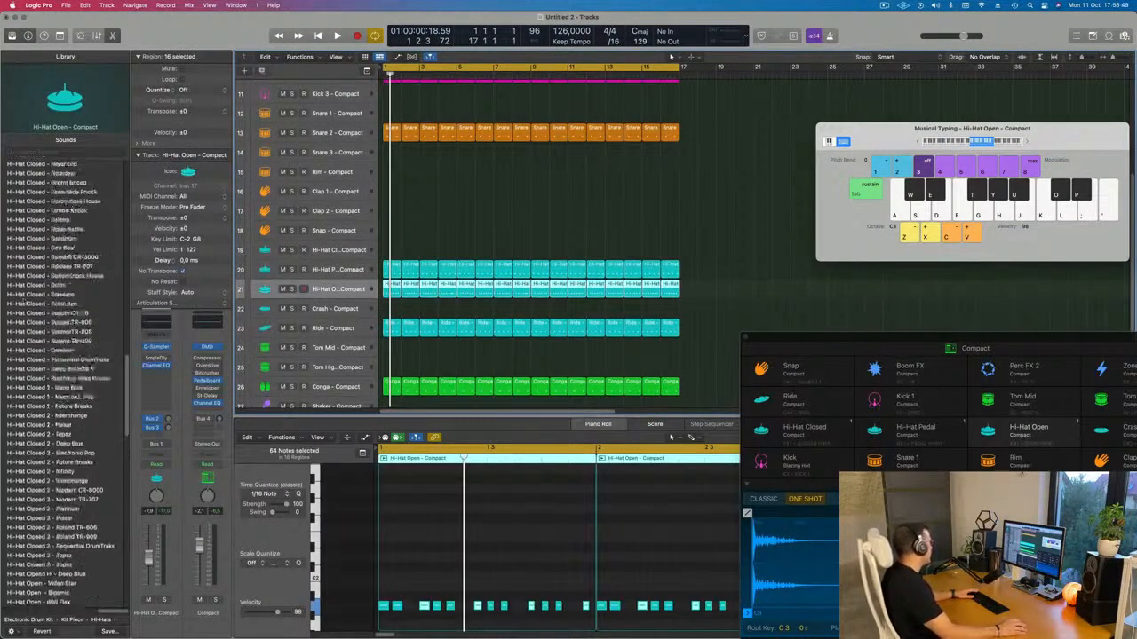
left_click(57, 441)
key("space")
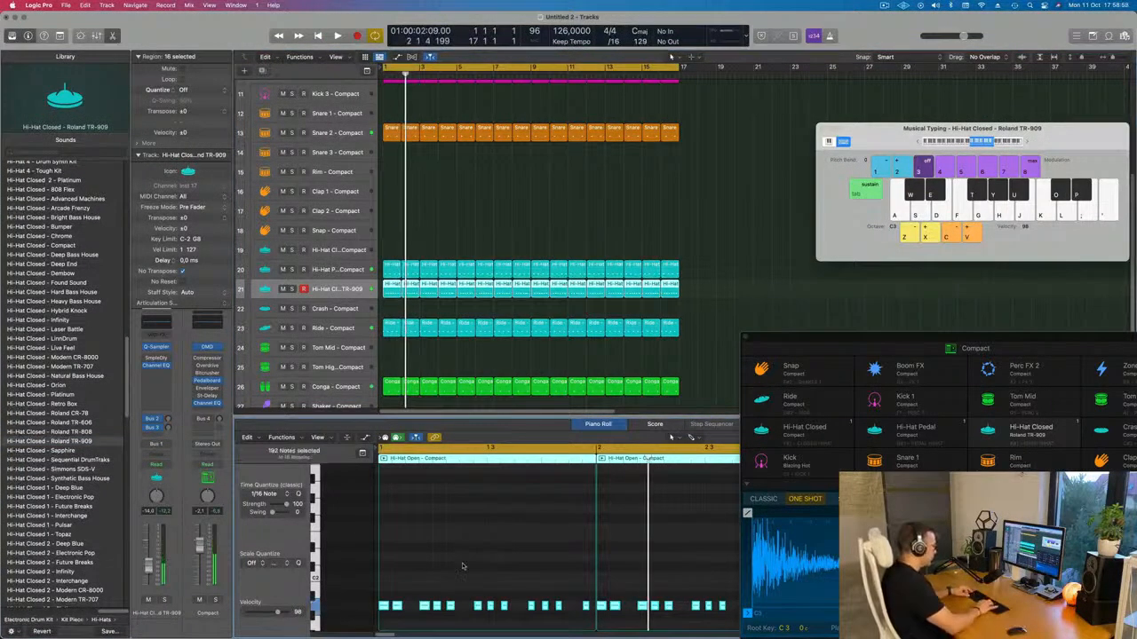
Step: Transpose all notes of the TR-909 hi-hat regions up one octave and play the result
key("alt+shift+Up")
key("space")
scroll(418, 583, "up", 3)
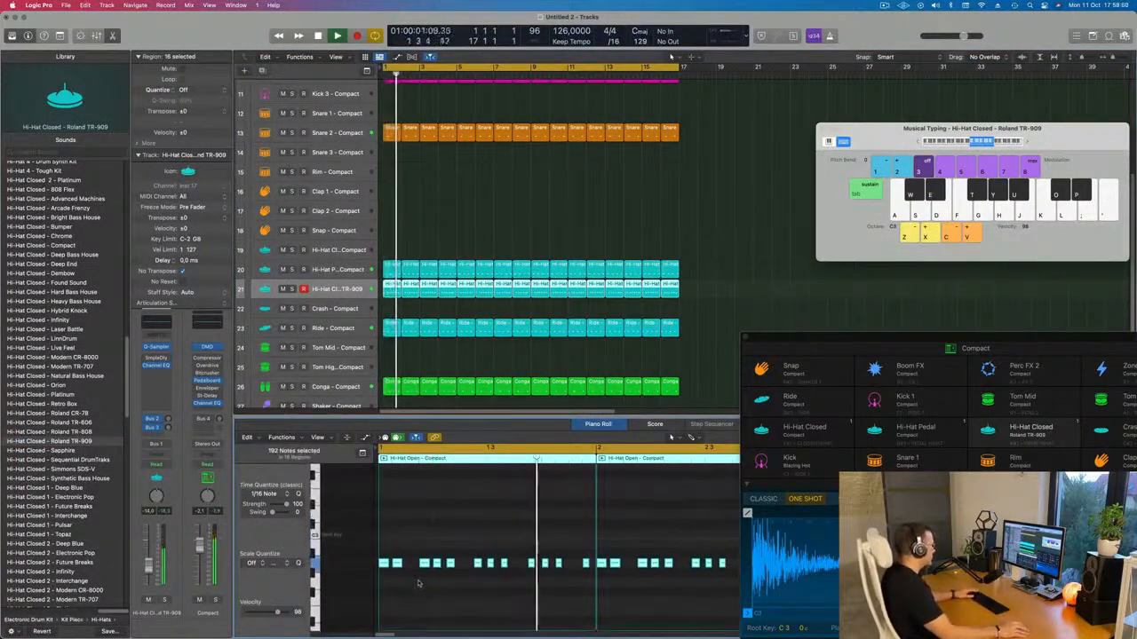
key("space")
key("space")
Step: Adjust the TR-909 hi-hat's Bus 3 delay send and lower the track volume to about -17.2 dB
left_click_drag(167, 419, 167, 430)
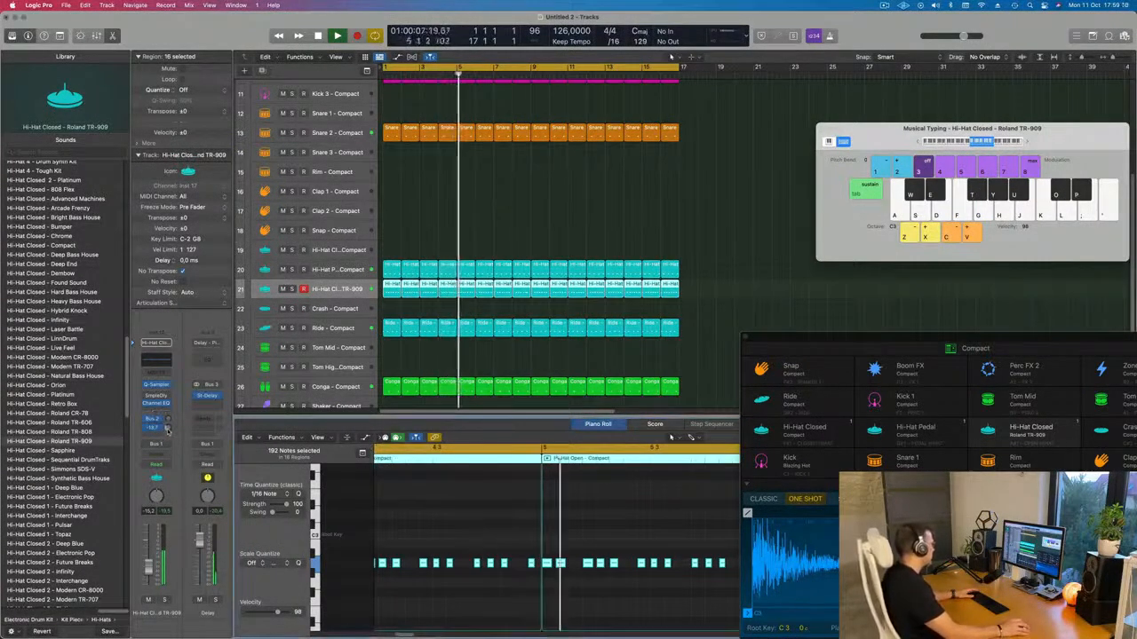
scroll(526, 311, "up", 3)
scroll(526, 312, "down", 3)
scroll(525, 312, "down", 1)
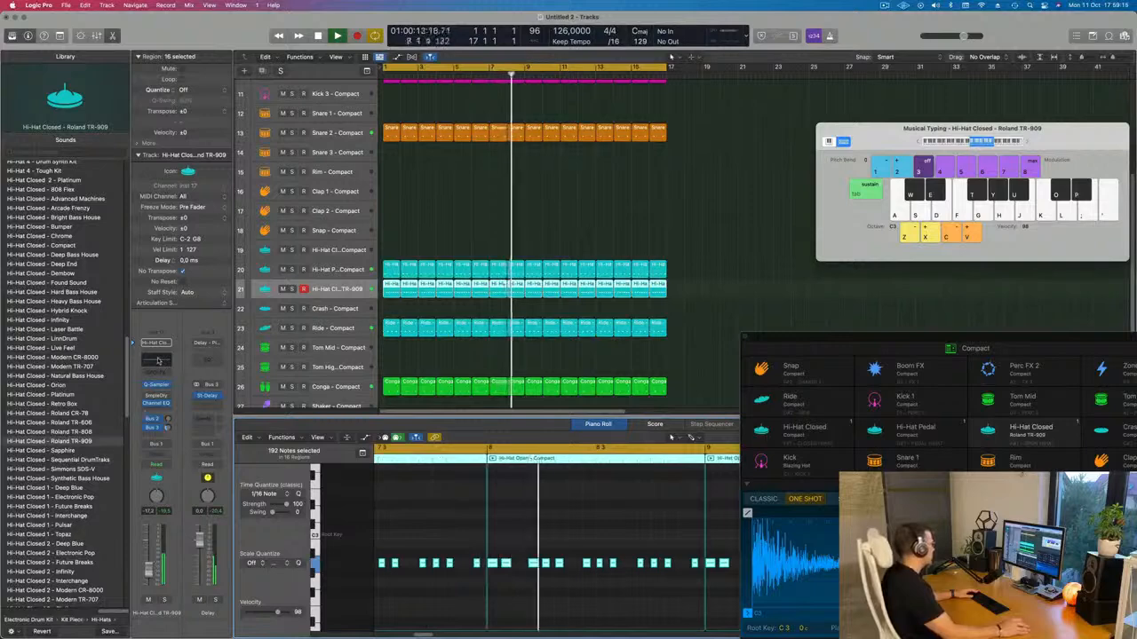
Step: In the hi-hat's Channel EQ, set a low cut at about 1630 Hz and a -7.4 dB dip near 2440 Hz
left_click(156, 403)
left_click_drag(386, 289, 764, 292)
left_click_drag(859, 289, 867, 318)
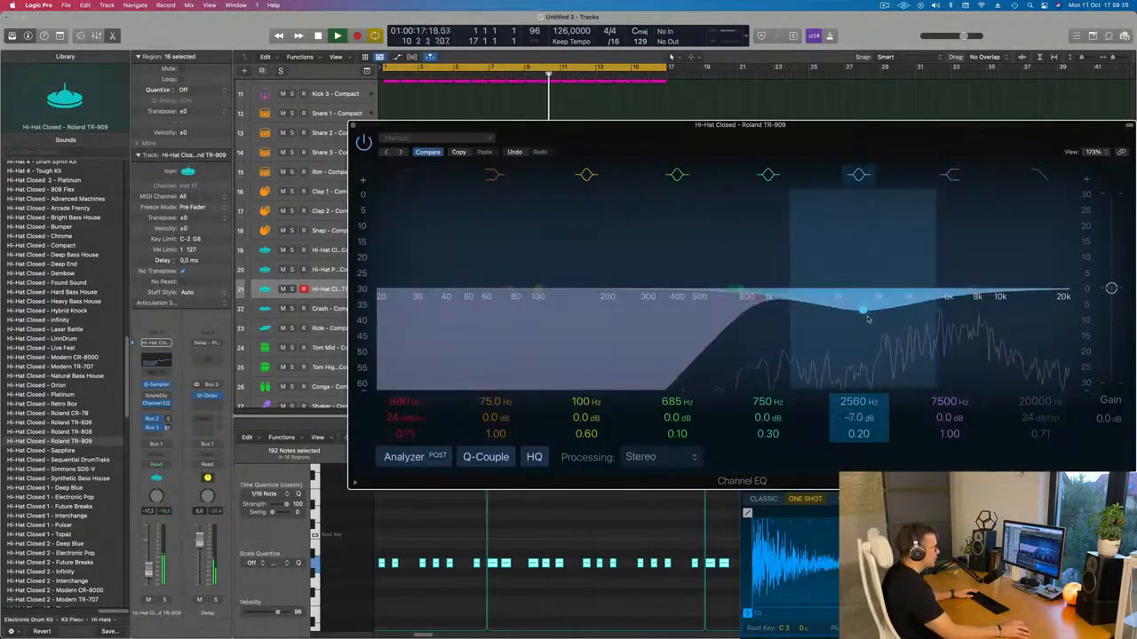
left_click_drag(766, 291, 822, 310)
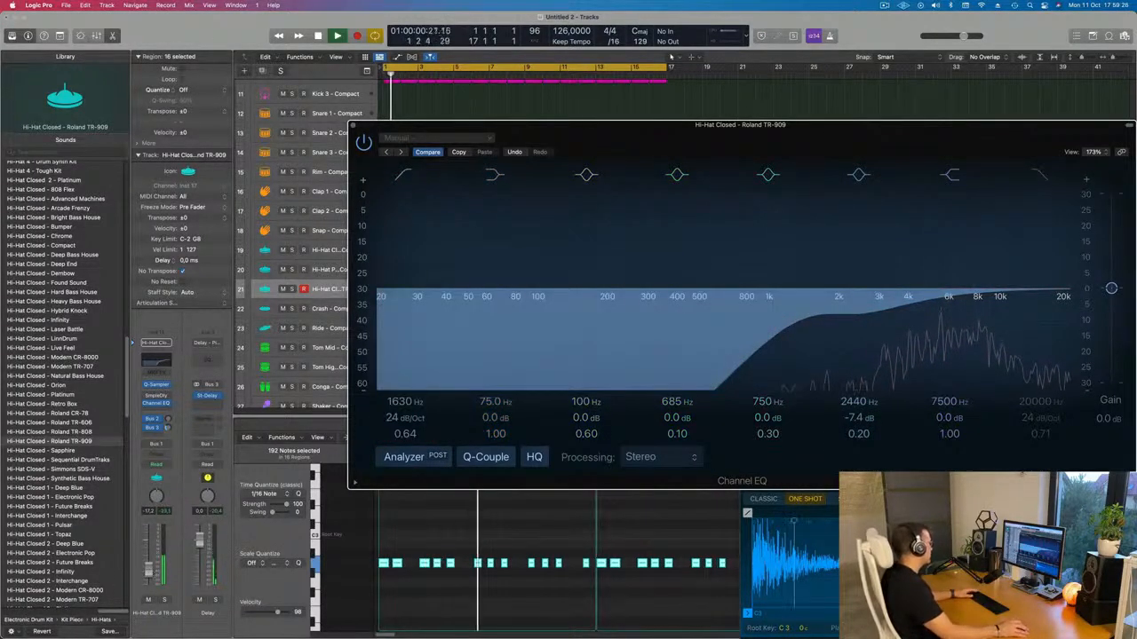
Step: Enable the hi-hat's Sample Delay with a left delay of about 9.9 ms, then close both plug-in windows
left_click(160, 382)
key("Return")
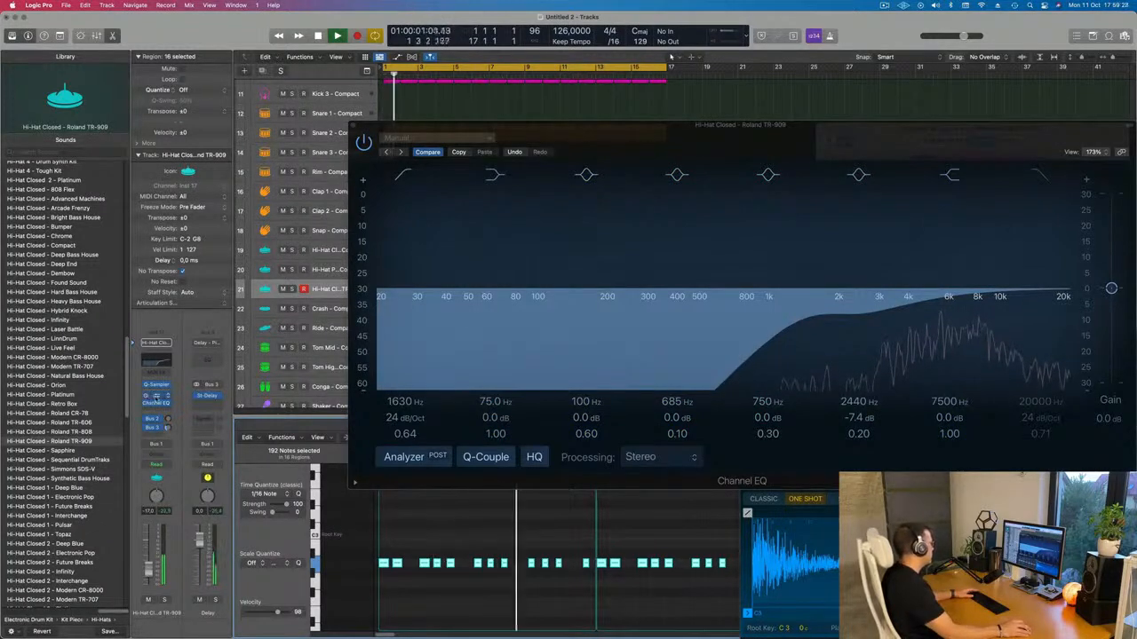
left_click(156, 396)
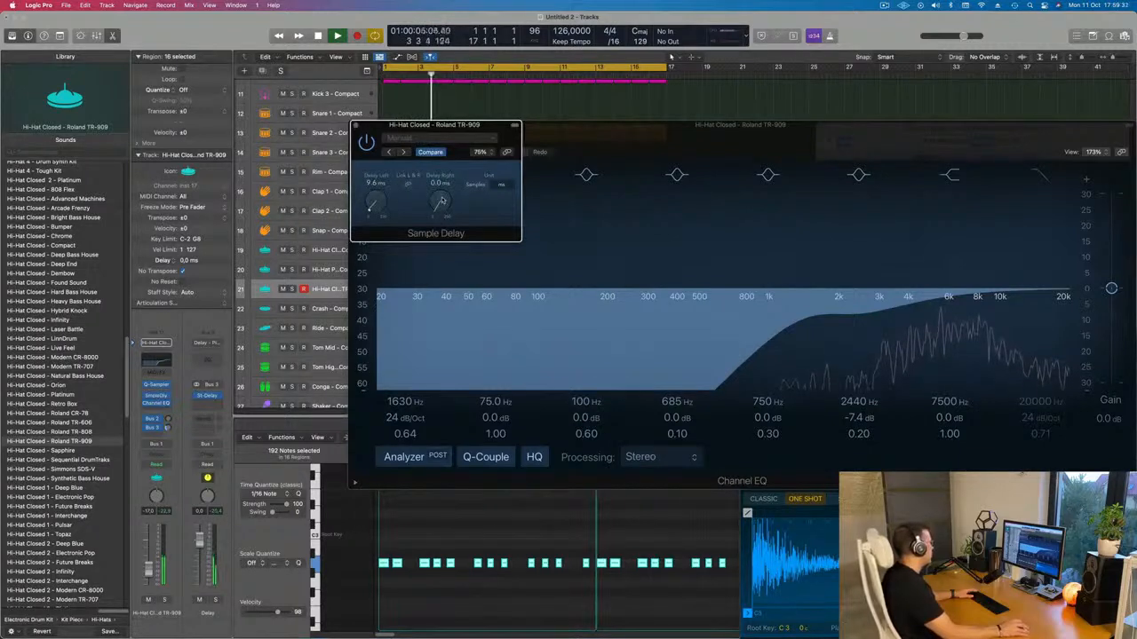
left_click_drag(442, 196, 443, 188)
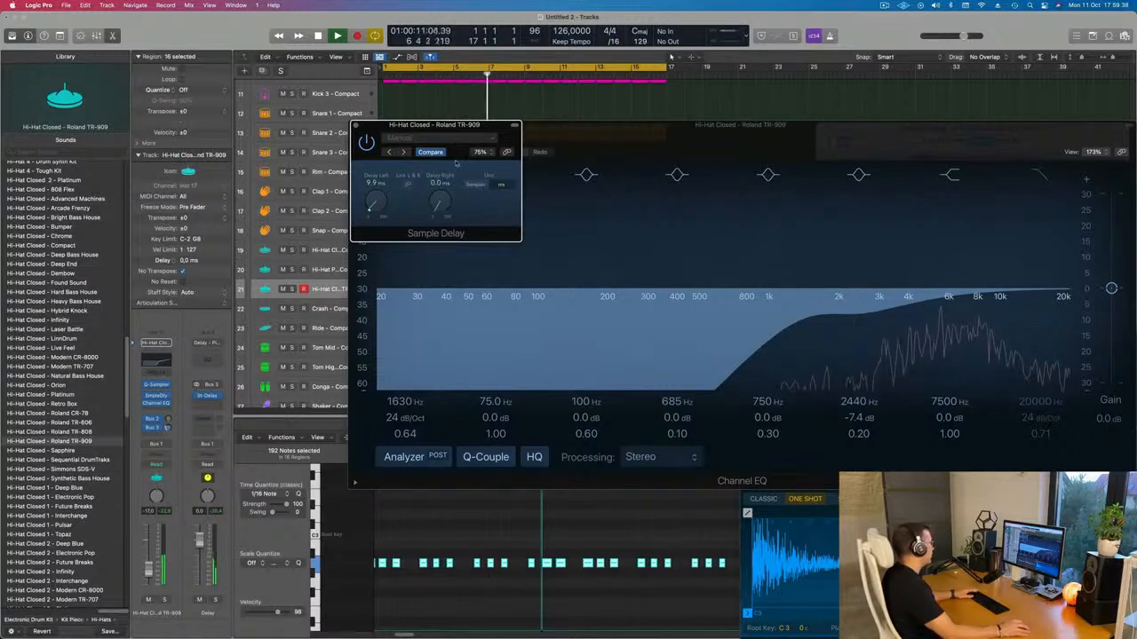
left_click(356, 125)
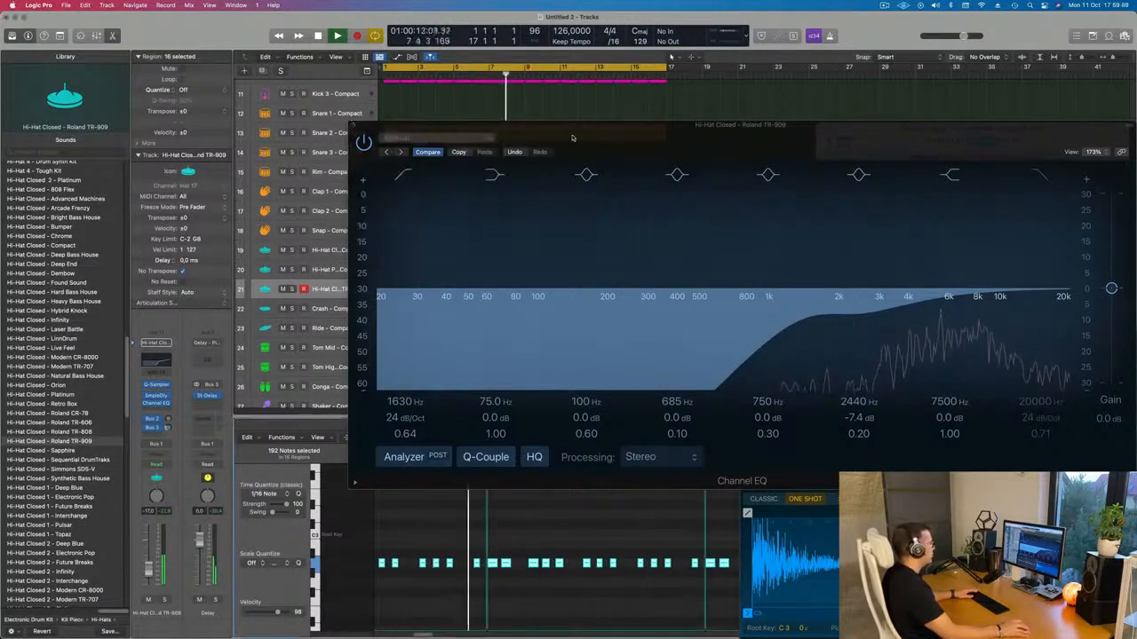
left_click_drag(588, 139, 304, 160)
key("Return")
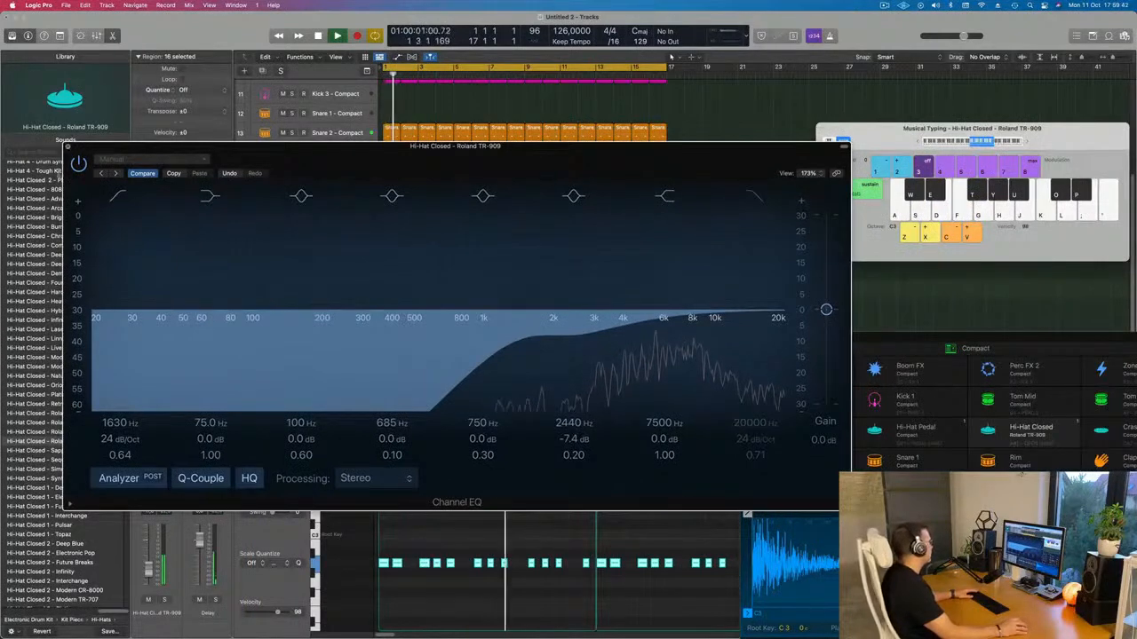
left_click(75, 148)
Step: Review the whole arrangement during playback, from the synth tracks down to the last Compact drum tracks
scroll(541, 233, "up", 8)
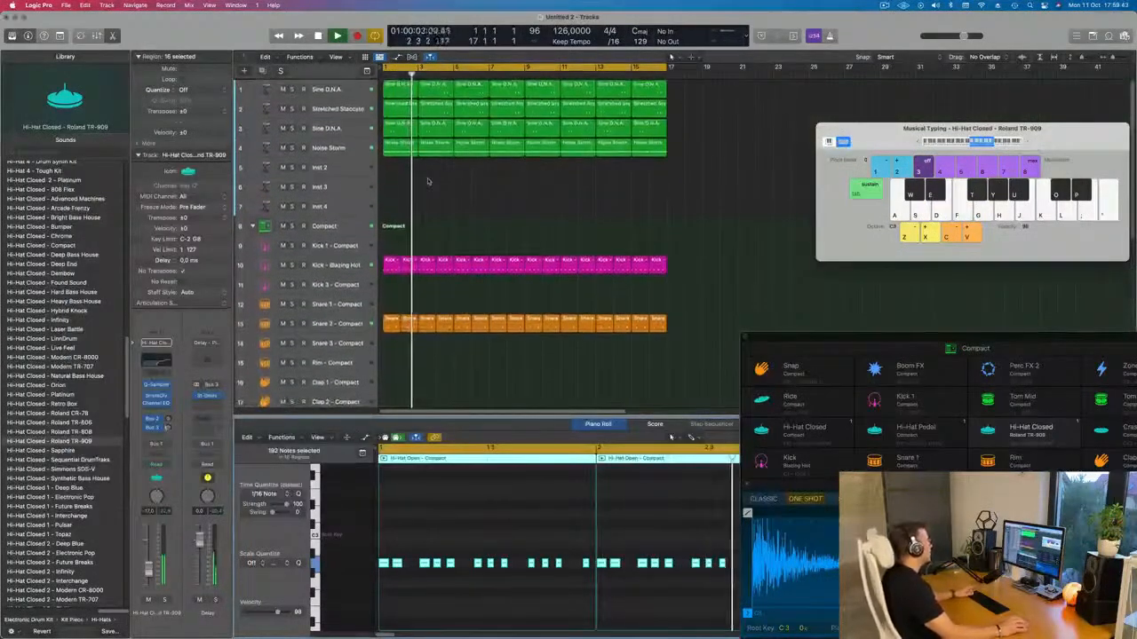
scroll(533, 285, "down", 5)
scroll(536, 290, "down", 5)
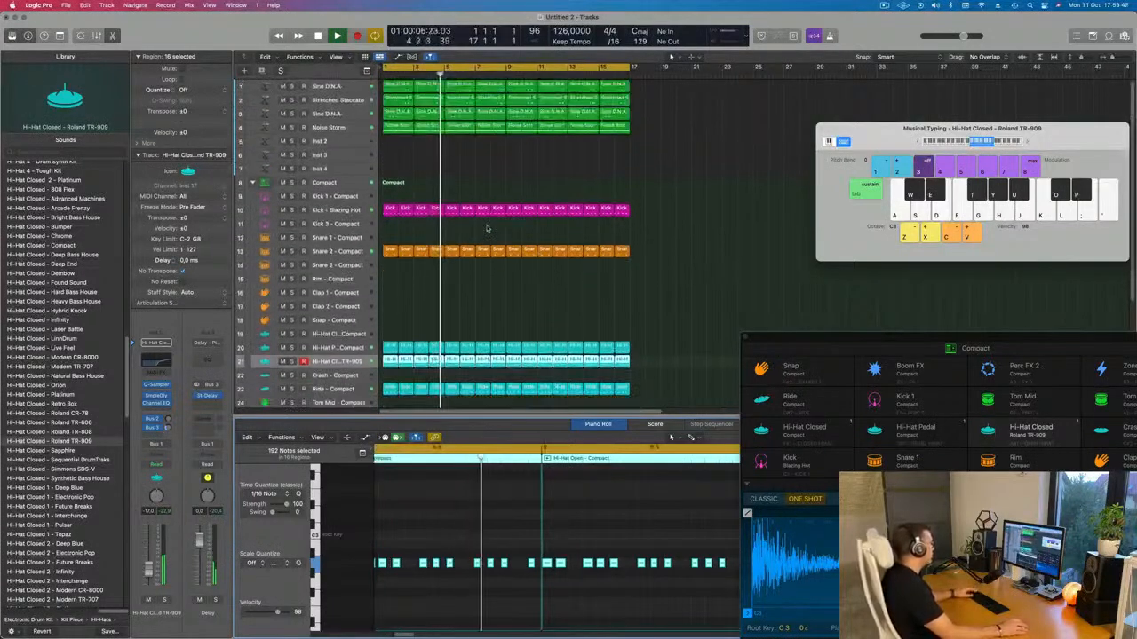
left_click(513, 143)
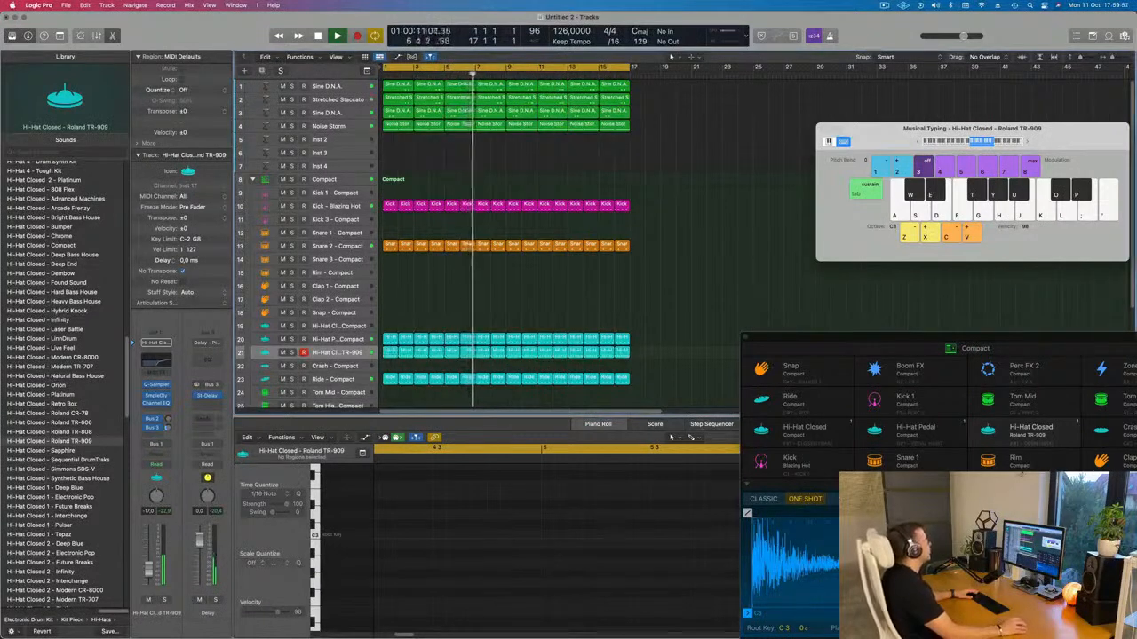
scroll(426, 149, "down", 5)
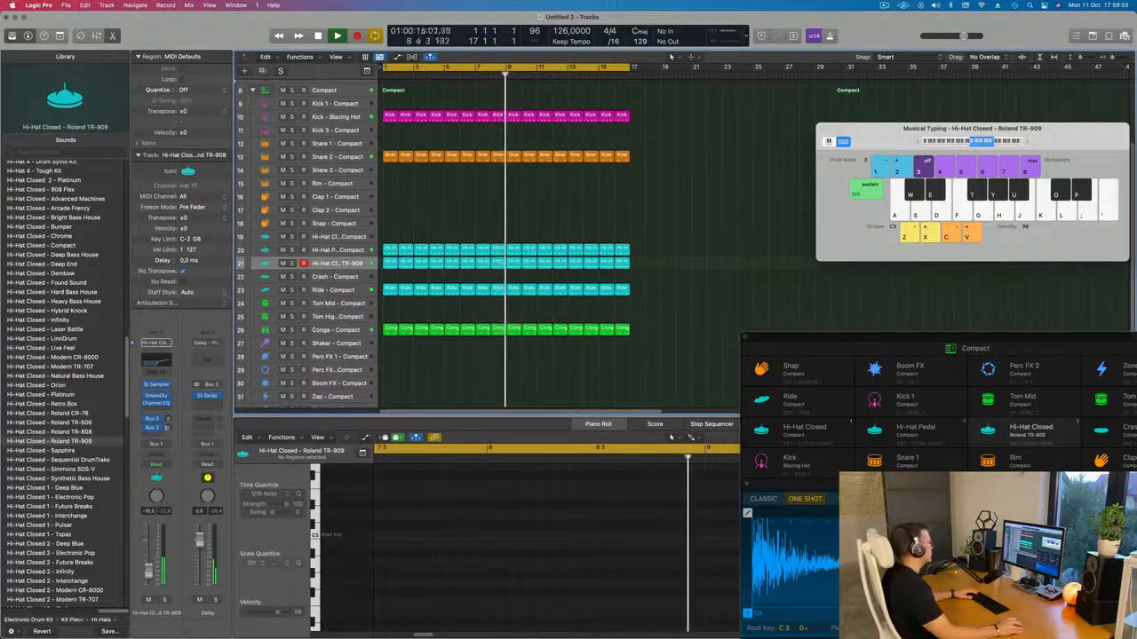
scroll(358, 101, "up", 5)
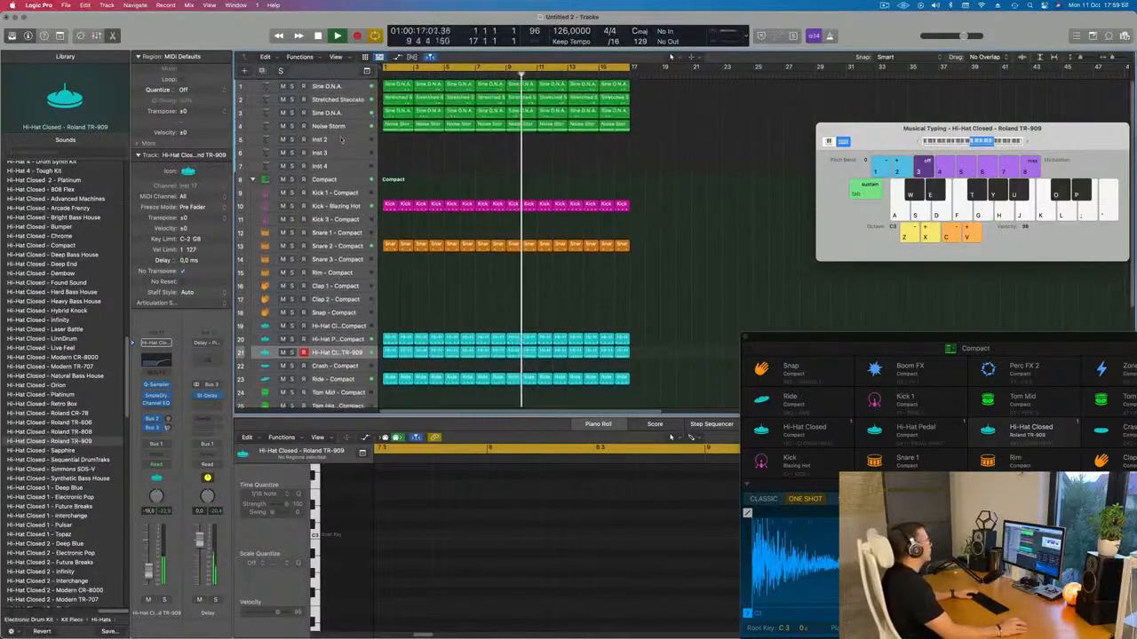
Step: Select the Inst 2 track, inspect the Noise Storm region's notes and enlarge the Inst 2 lane
left_click(339, 139)
key("Return")
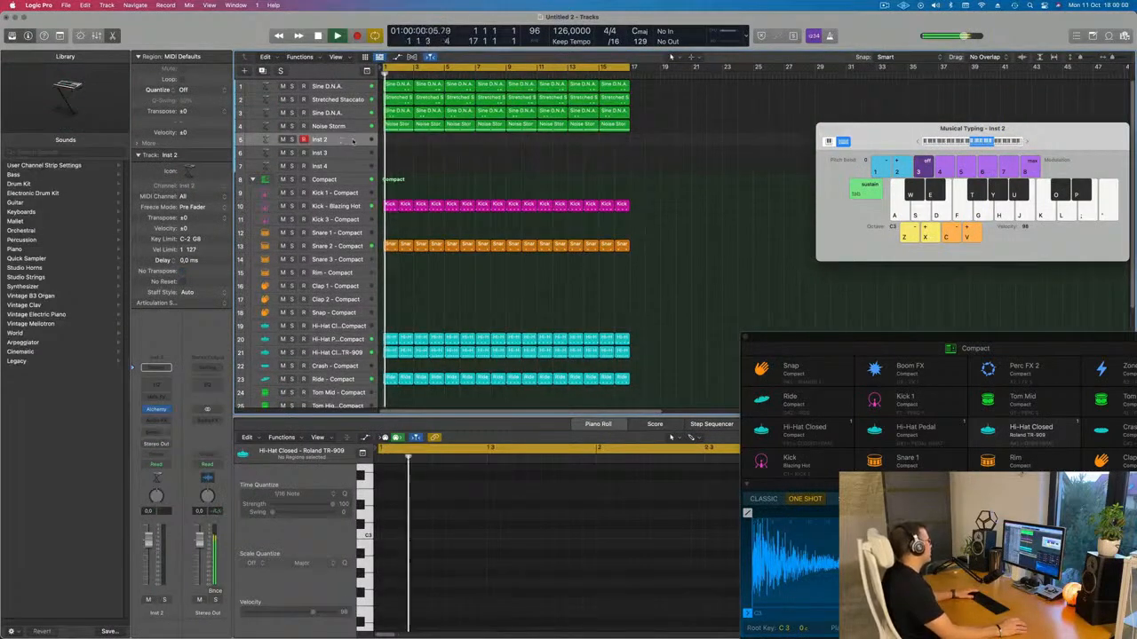
left_click(394, 86)
left_click(396, 124)
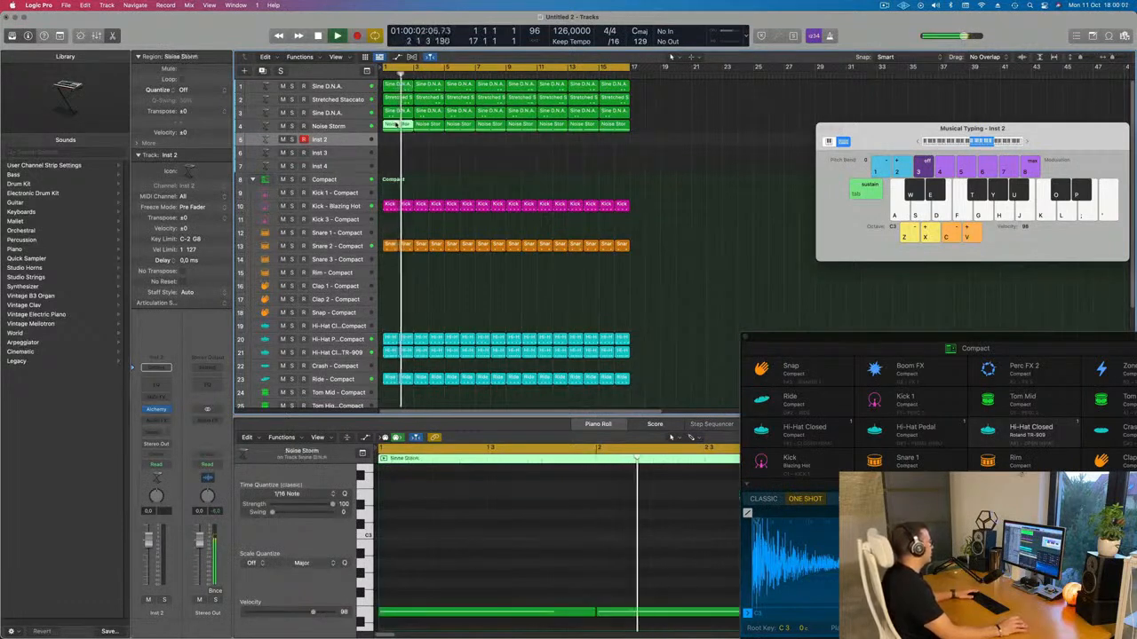
key("Return")
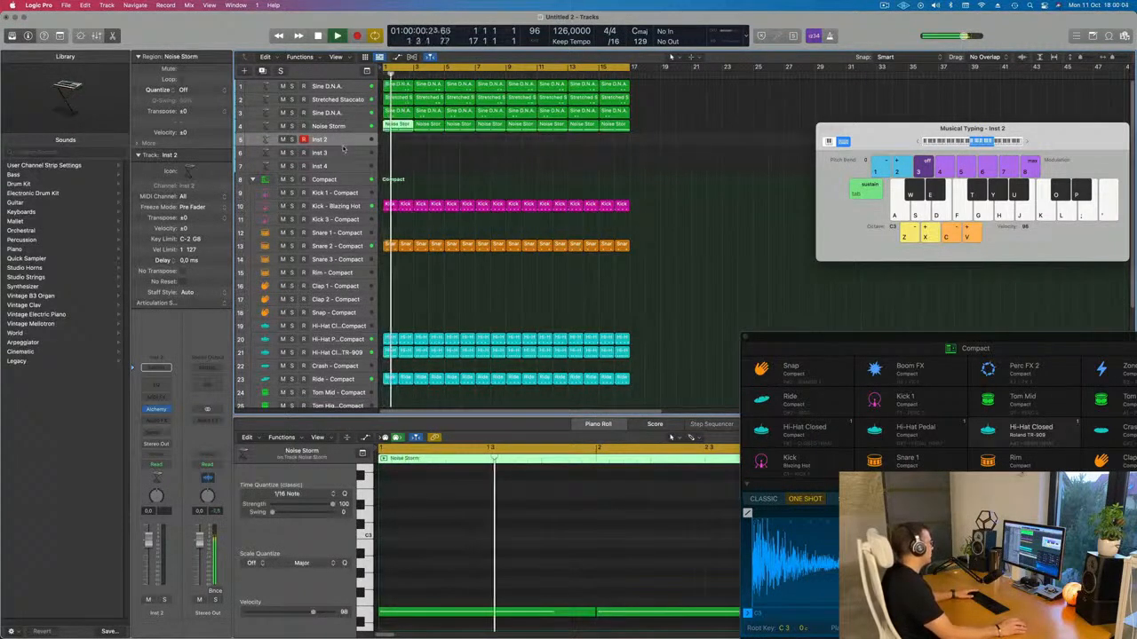
left_click_drag(344, 145, 343, 168)
key("space")
key("space")
left_click(389, 154)
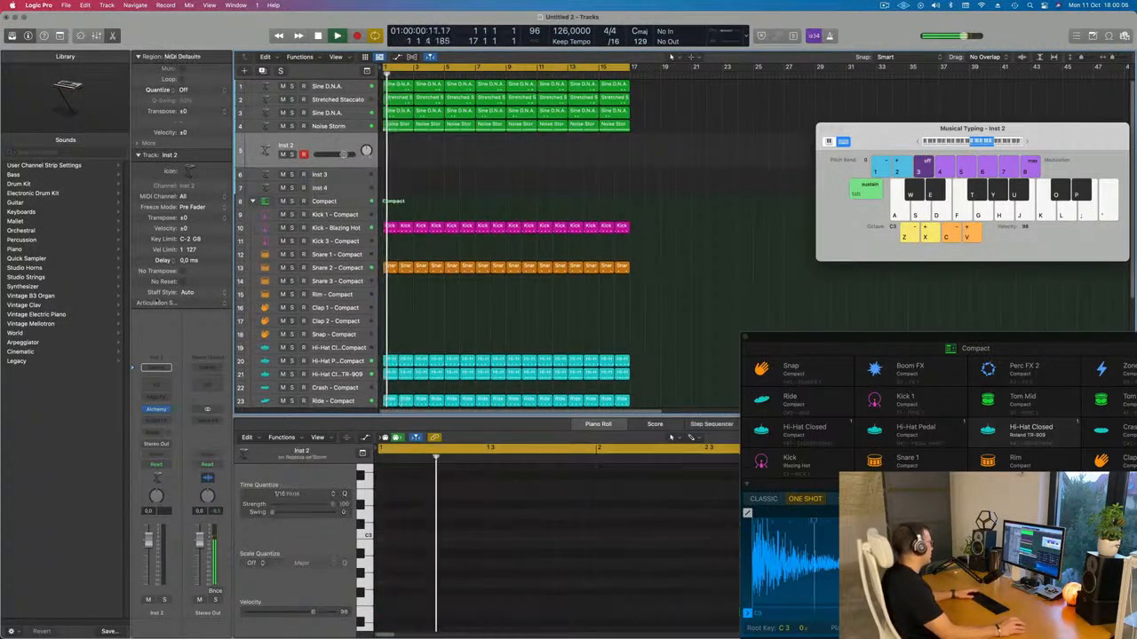
Step: Move the first Hi-Hat Pedal region to bar 1 of the Inst 2 track, then shift its four notes earlier and lengthen them
left_click_drag(392, 362, 395, 156)
key("space")
left_click_drag(397, 521, 627, 579)
scroll(436, 570, "down", 2)
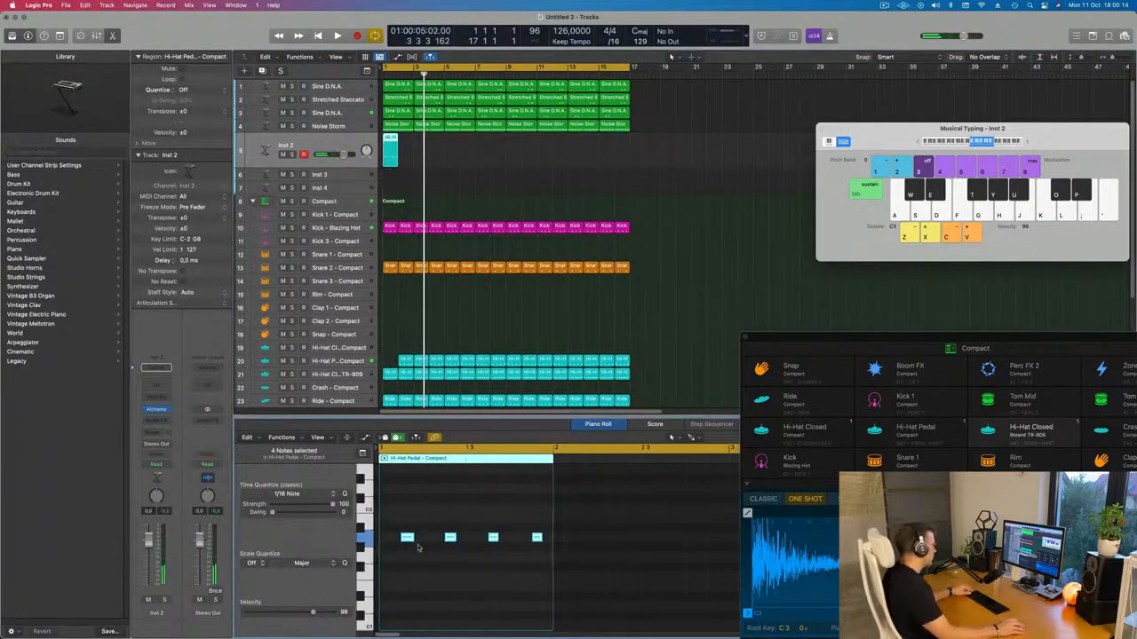
mouse_move(406, 539)
left_mouse_down()
mouse_move(385, 540)
mouse_move(409, 540)
left_mouse_up()
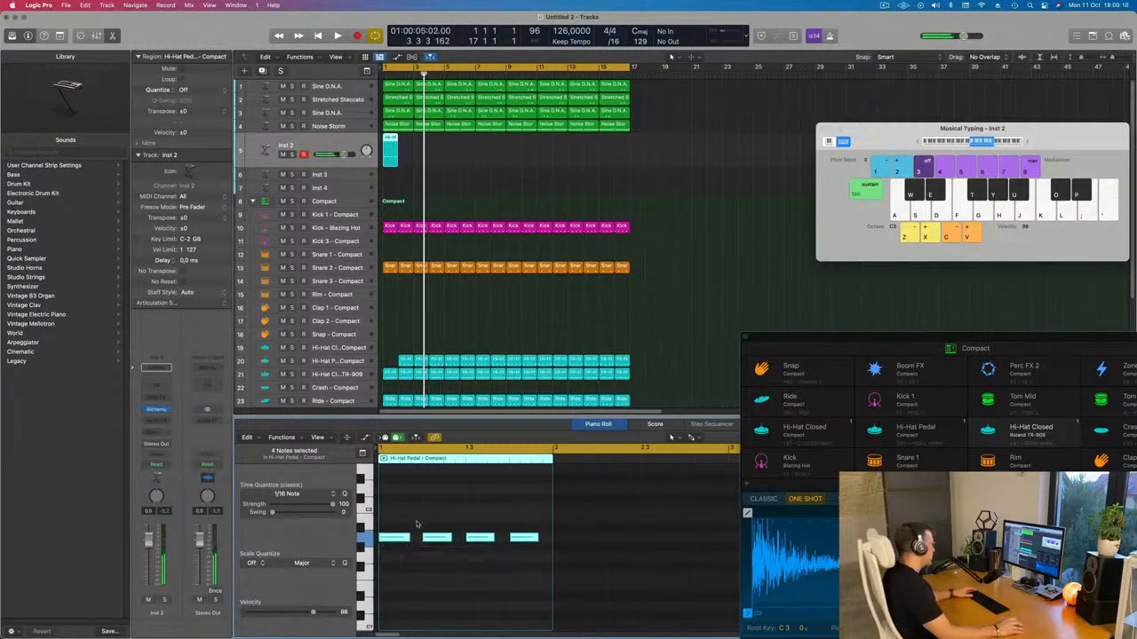
Step: Repeat the one-bar Inst 2 region until it fills all 16 bars and select all the track's regions
key("BackSpace")
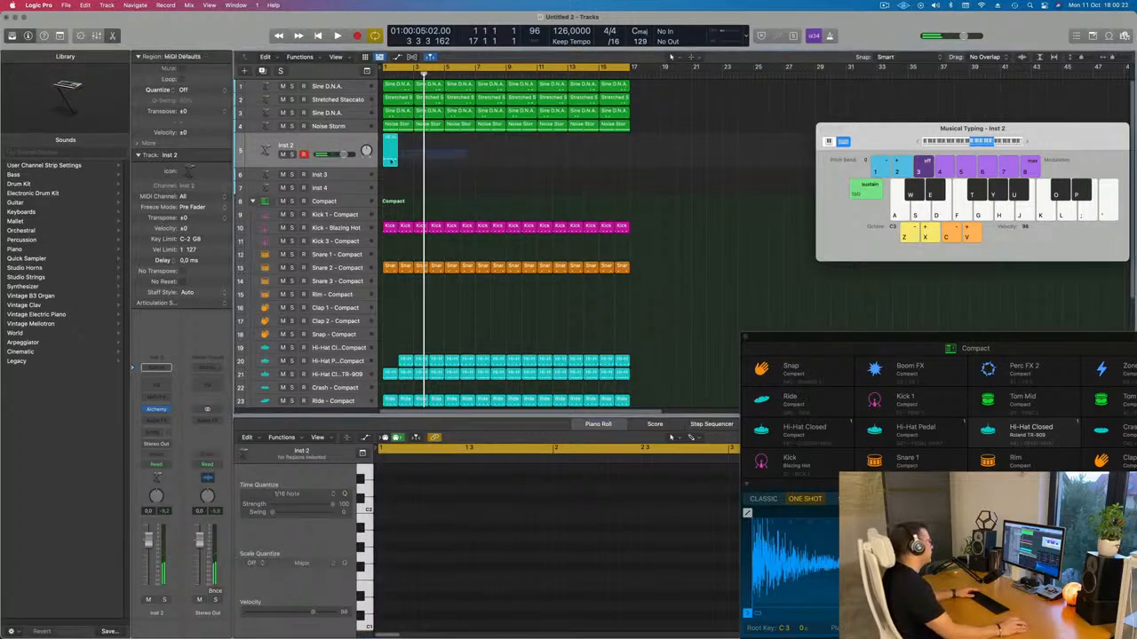
key("super+r")
key("super+r")
key("super+r")
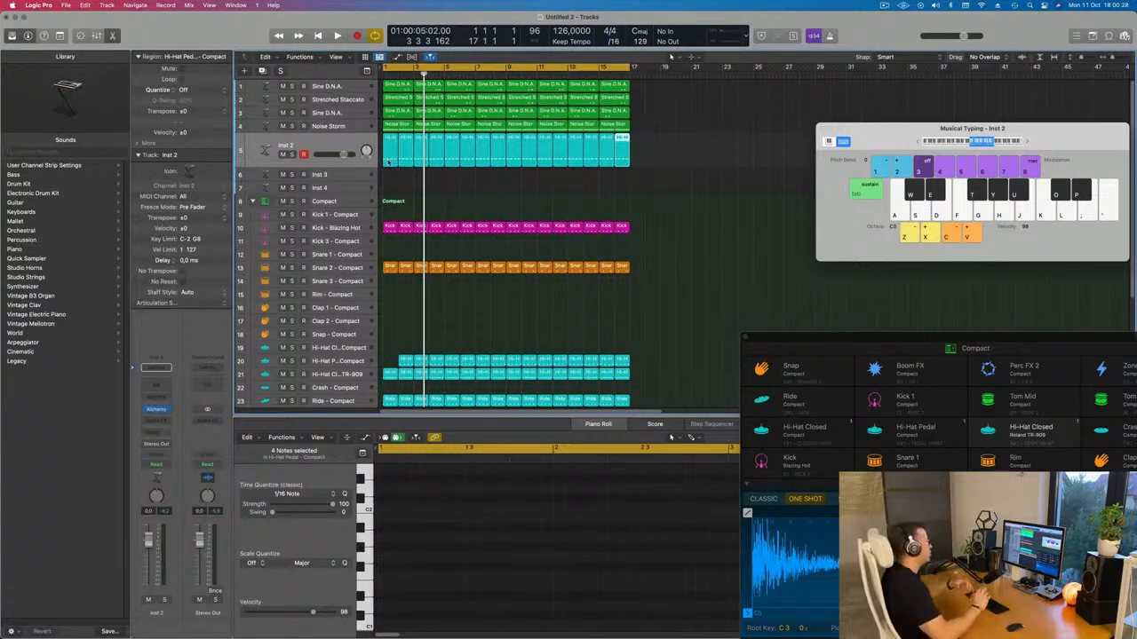
key("space")
left_click(322, 144)
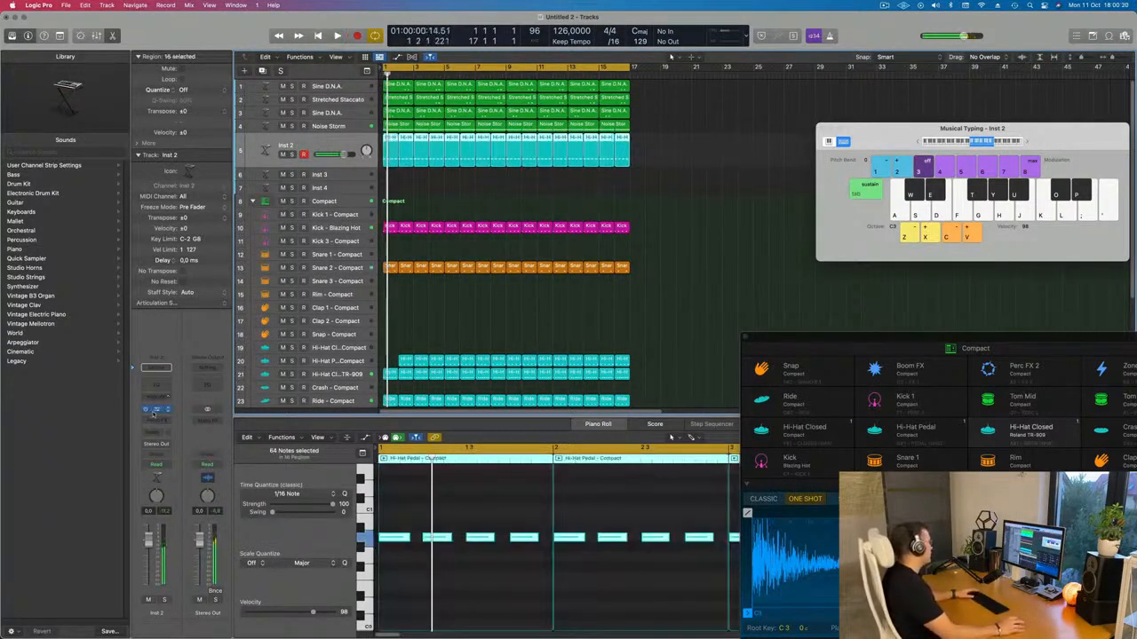
Step: In the Inst 2 track's Alchemy, browse the Bass category and load the Analog Bounce preset
left_click_drag(586, 135, 661, 189)
left_click(432, 230)
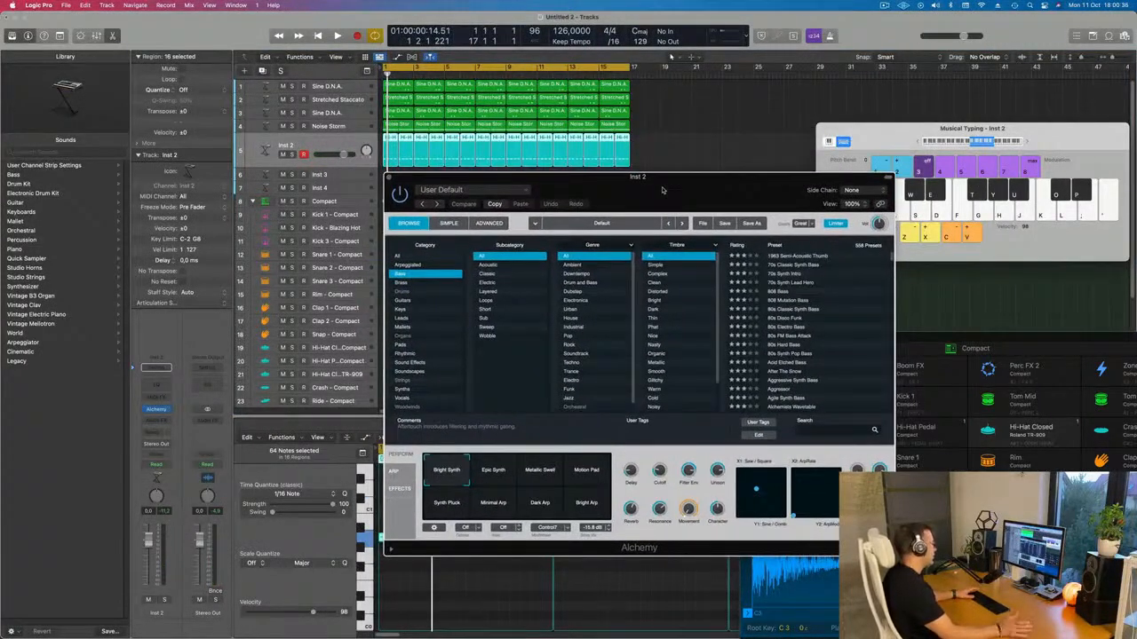
left_click_drag(661, 189, 654, 186)
scroll(834, 323, "down", 1)
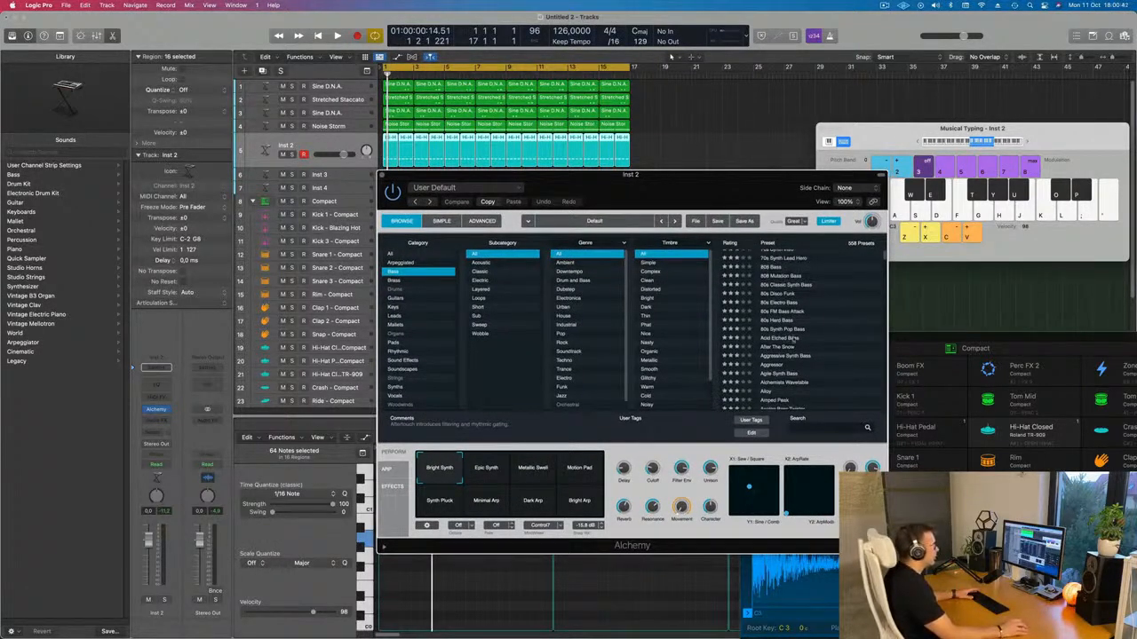
scroll(810, 333, "down", 6)
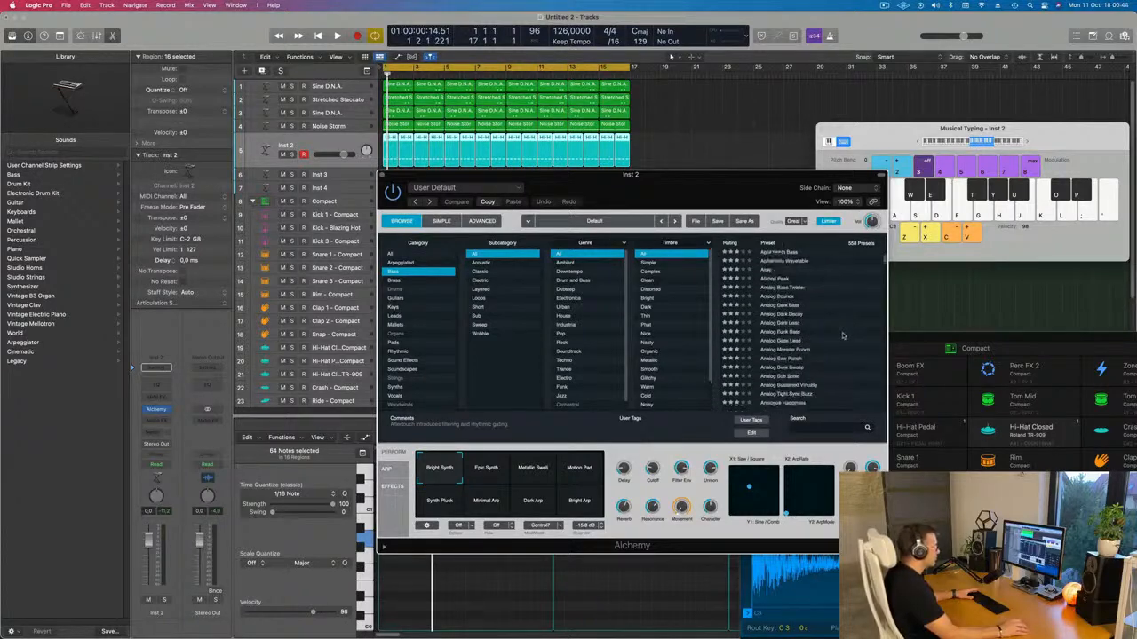
scroll(835, 302, "up", 2)
scroll(800, 328, "up", 4)
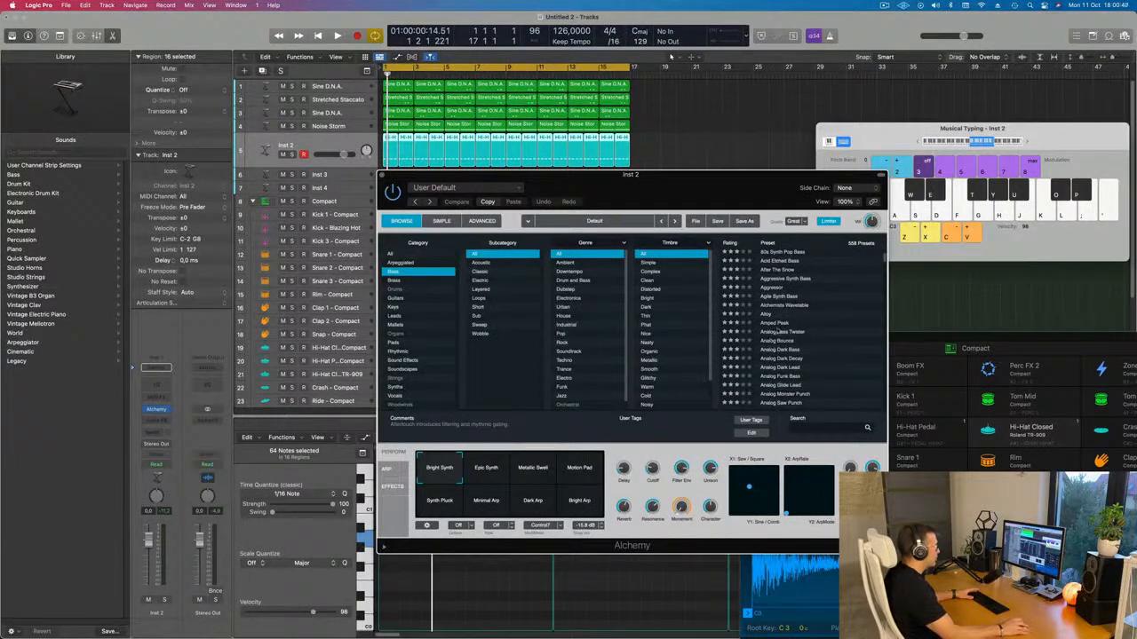
left_click_drag(722, 183, 839, 149)
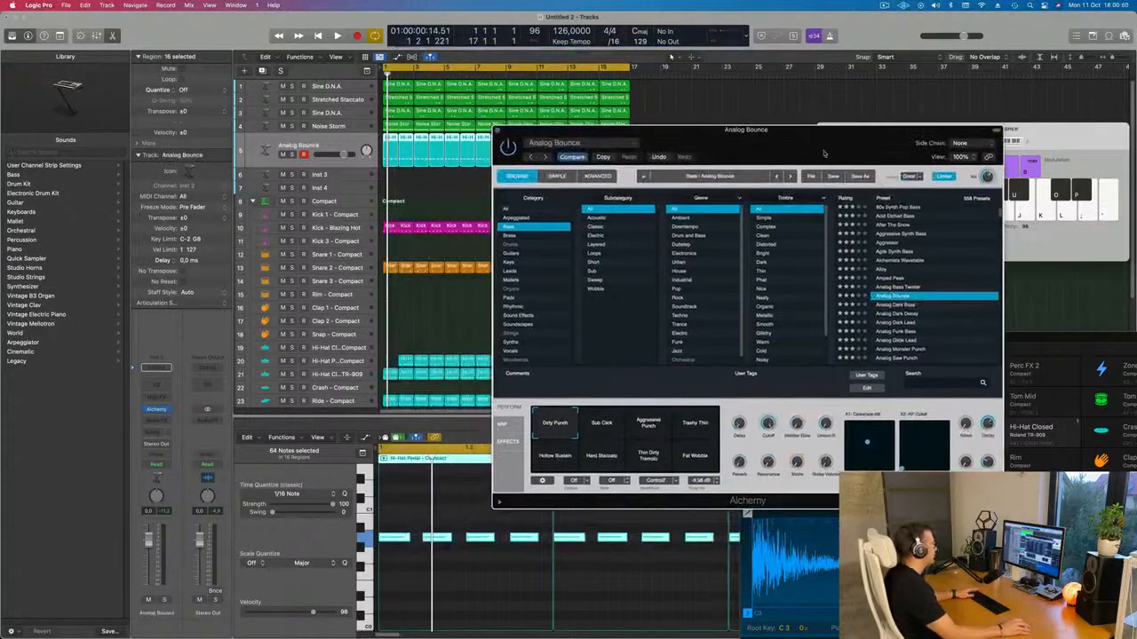
Step: Lower the track volume to about -5.4 dB and audition Analog Bounce's performance snapshots from Sub Click to Hollow Sustain, returning to Dirty Punch
left_click_drag(150, 540, 149, 555)
key("space")
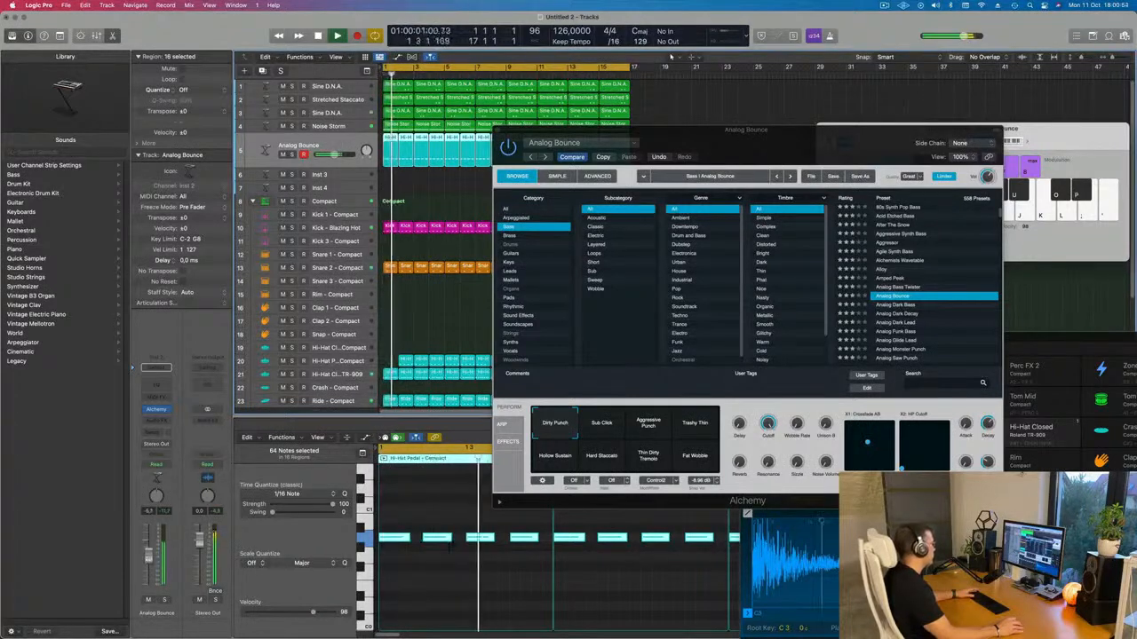
left_click(607, 425)
left_click(648, 428)
left_click(698, 428)
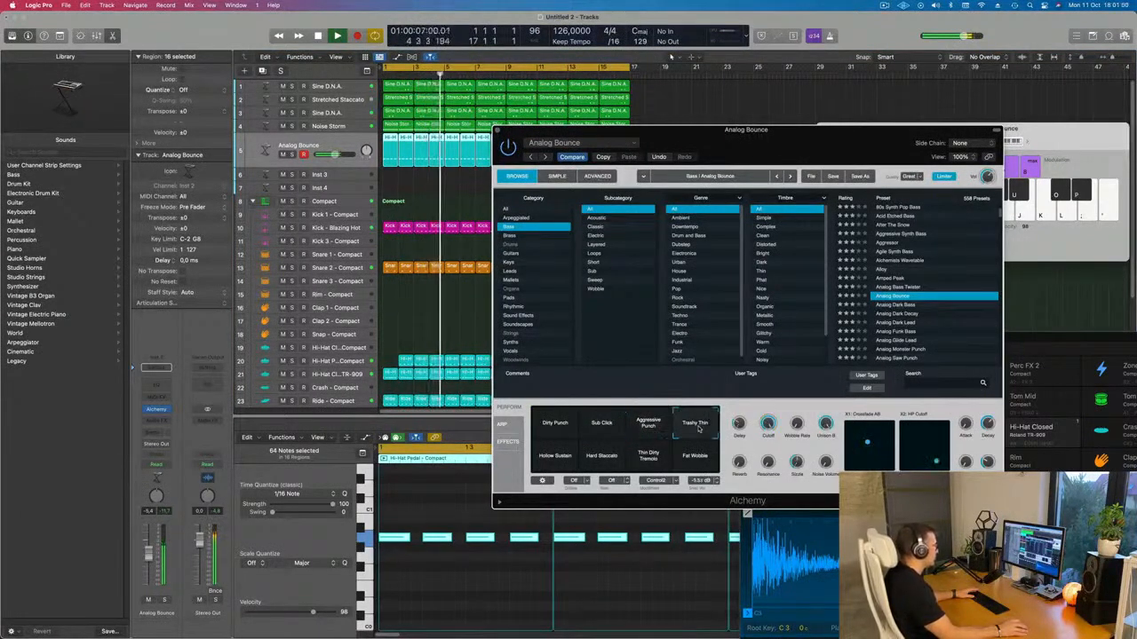
left_click(695, 455)
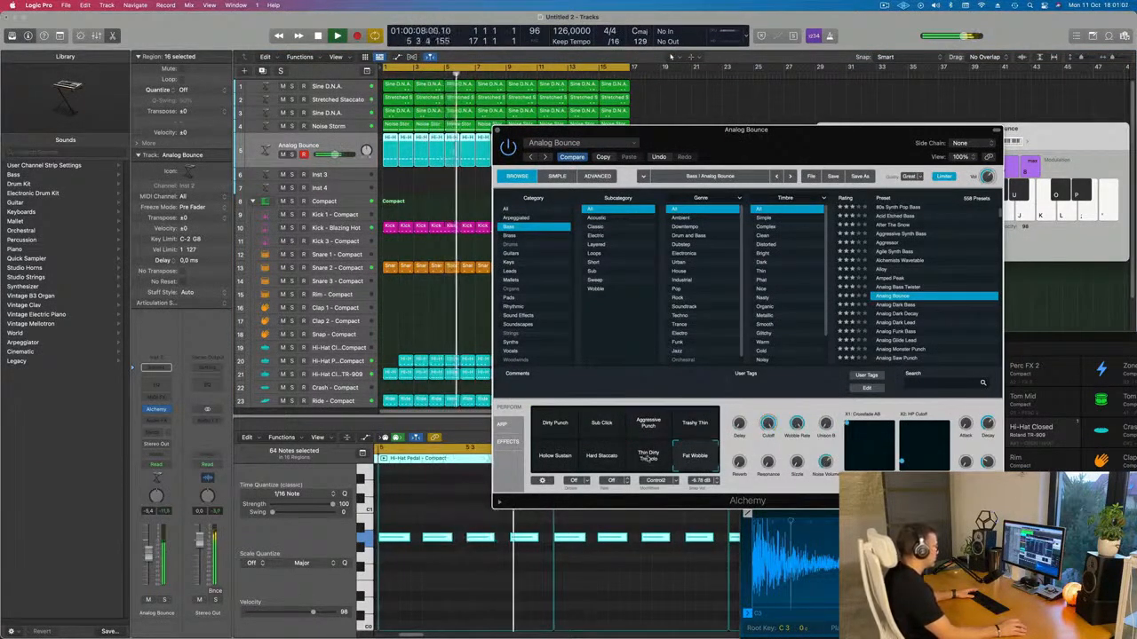
left_click(648, 455)
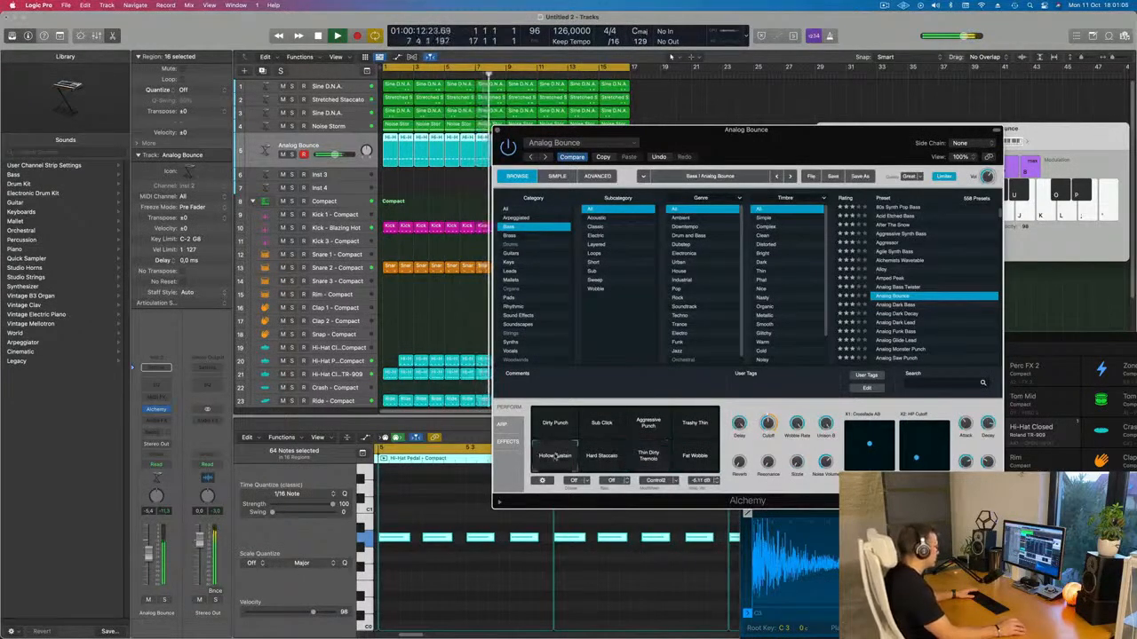
left_click(549, 421)
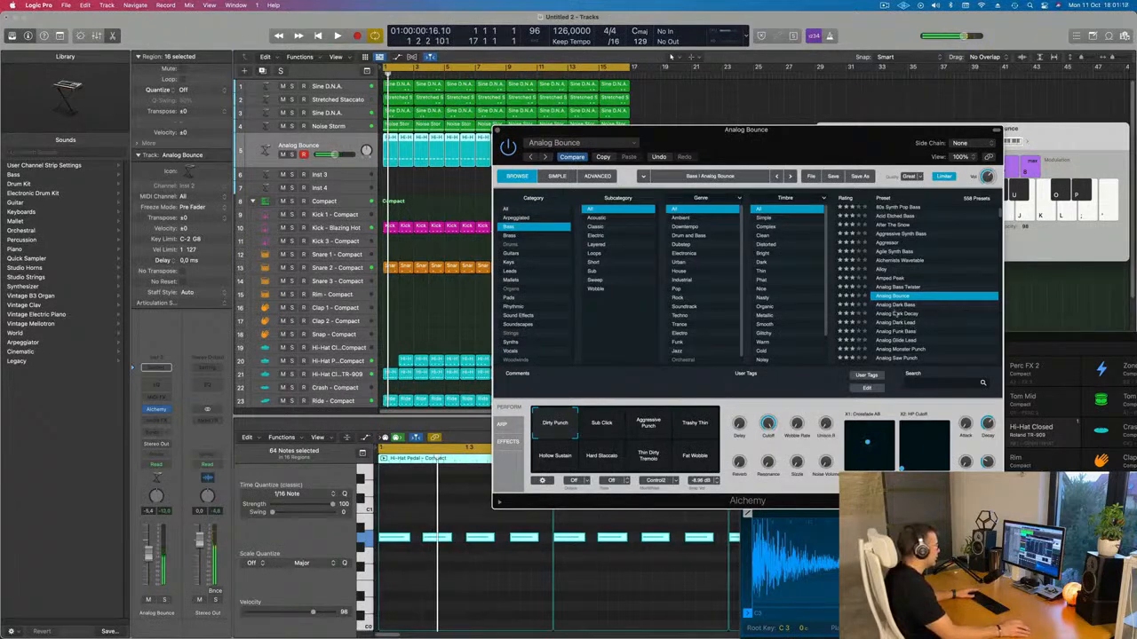
Step: Load the Analog Dark Decay bass preset in Alchemy and choose its Octave performance snapshot during playback
left_click(895, 315)
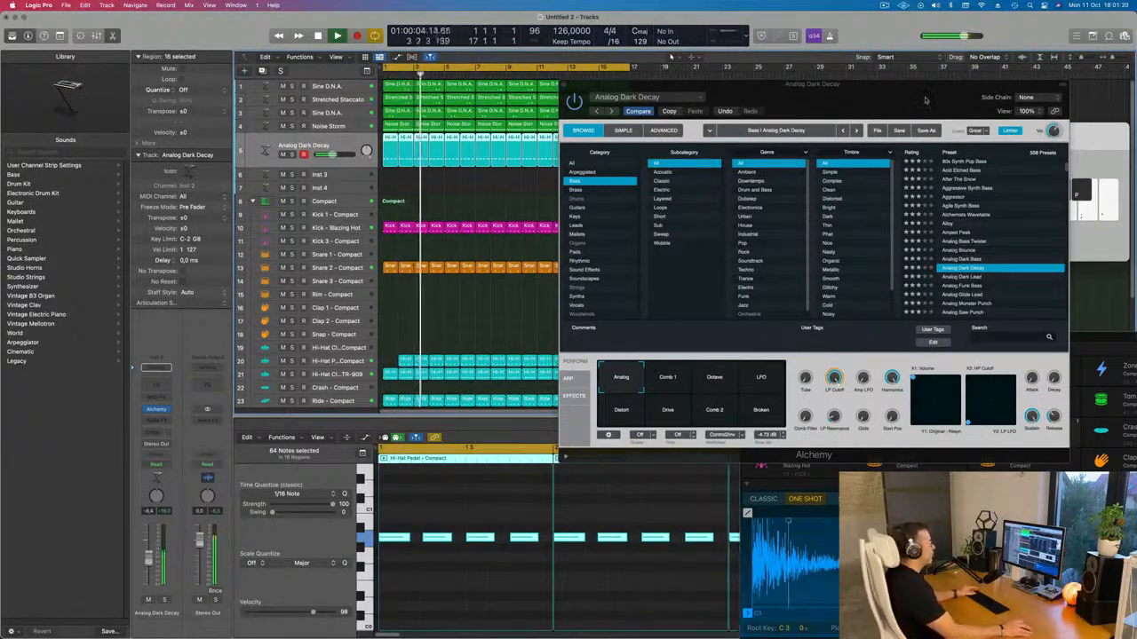
left_click_drag(913, 104, 774, 160)
left_click(523, 441)
left_click(576, 439)
left_click_drag(731, 144, 754, 109)
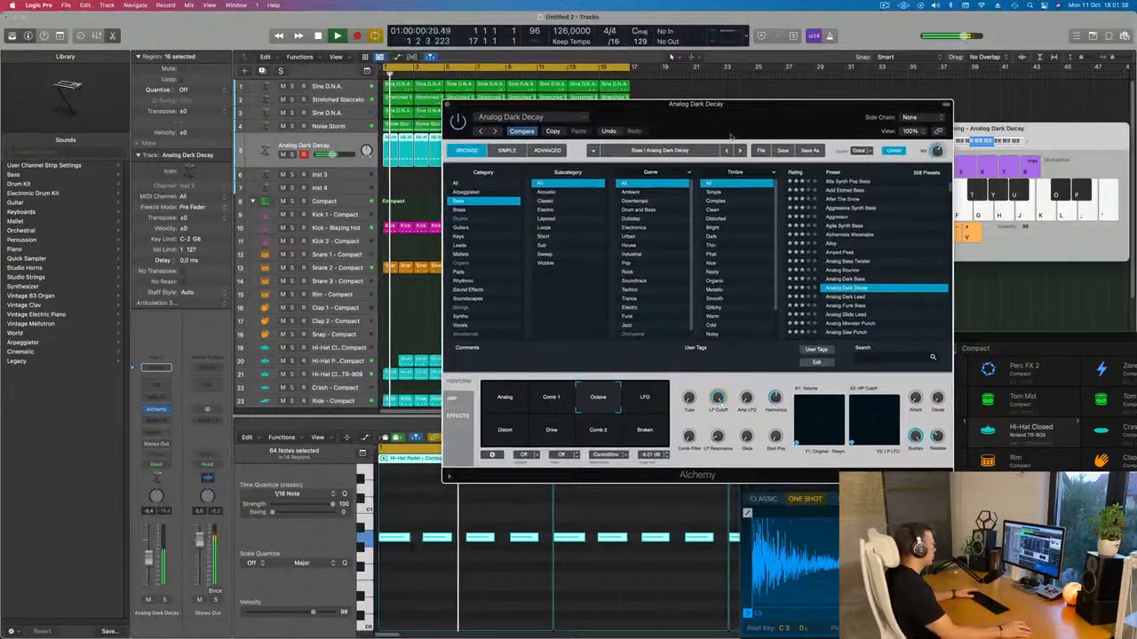
Step: Lower the Analog Dark Decay track to about -14 dB, lengthen all its bass notes slightly and close the Alchemy window
left_click(671, 56)
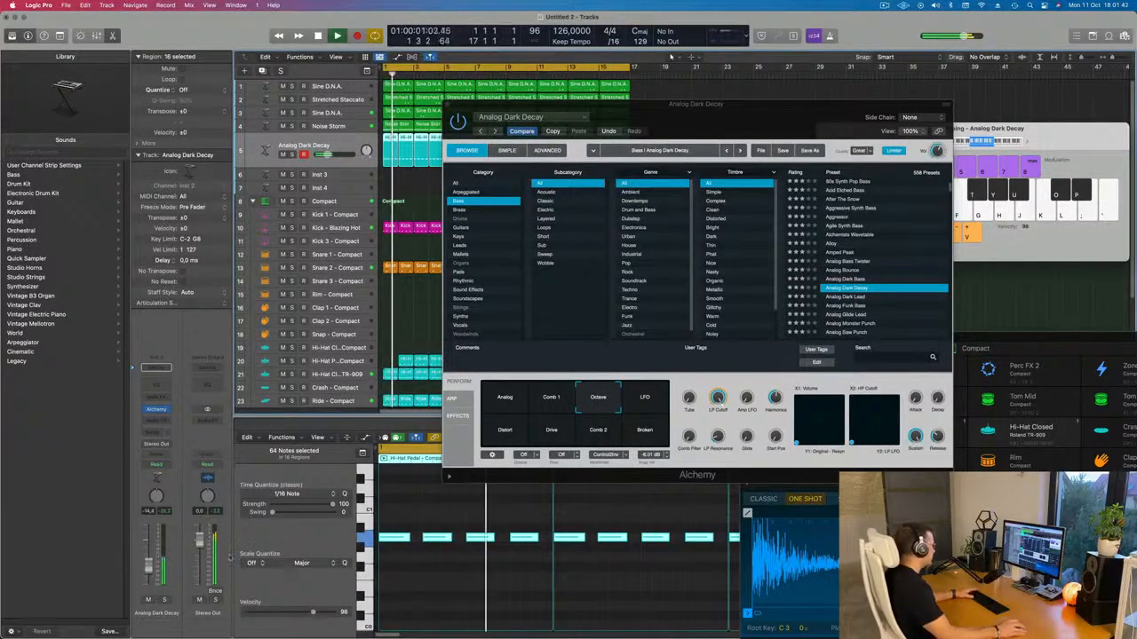
left_click_drag(411, 539, 417, 544)
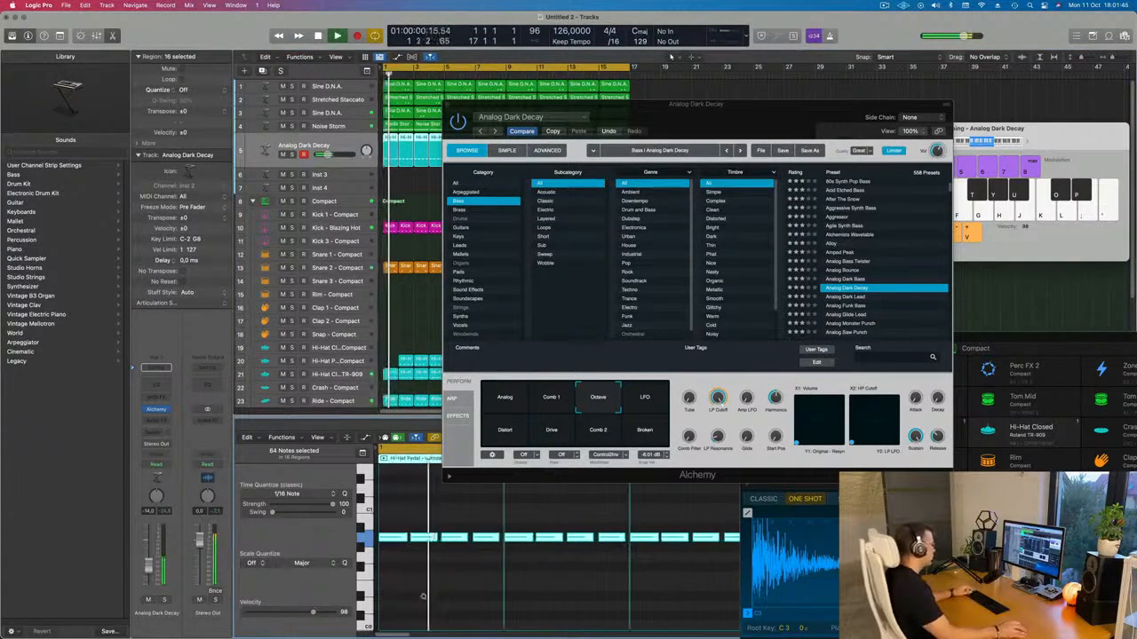
left_click_drag(746, 124, 644, 242)
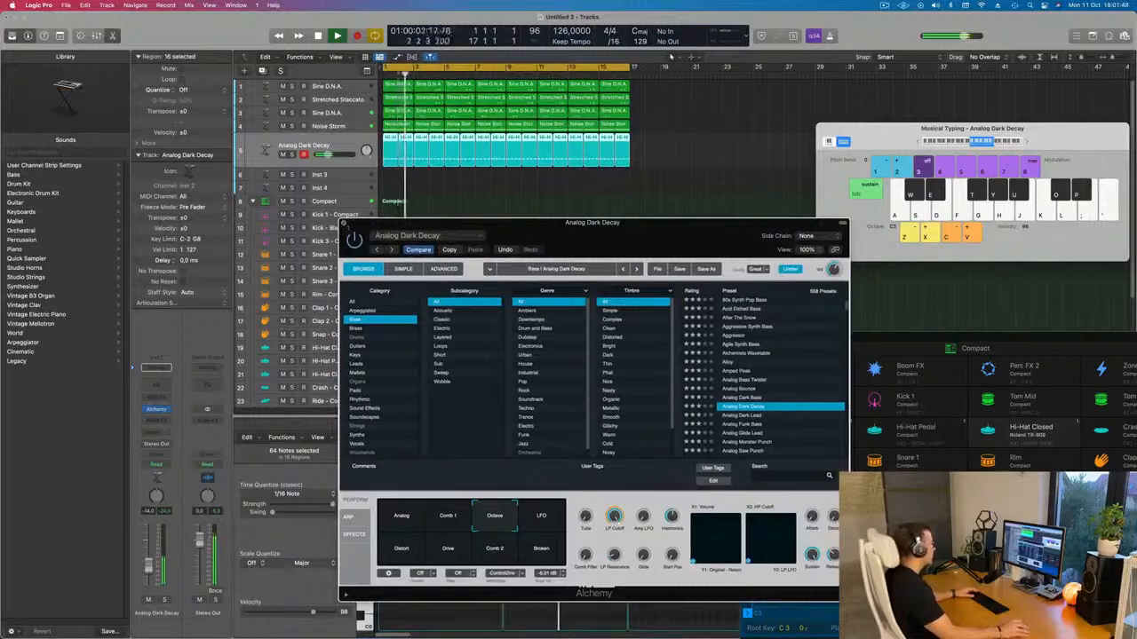
key("super+w")
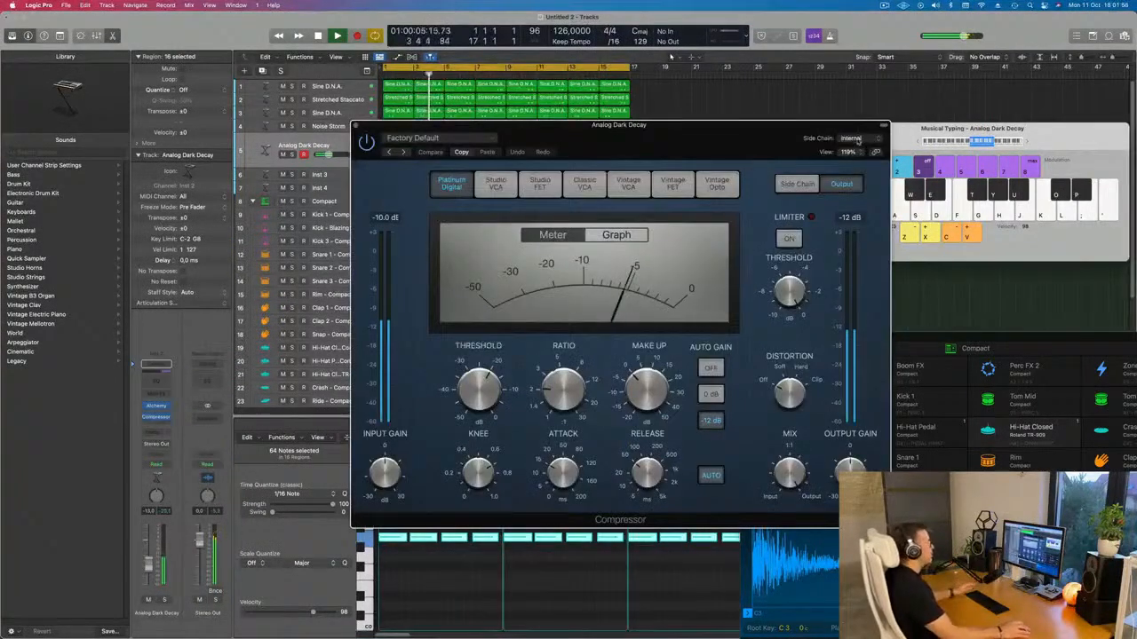
Step: Set the side chain of the Analog Dark Decay track's Compressor to Kick 1 - Compact (Inst 5) and restart playback
left_click(854, 138)
mouse_move(855, 168)
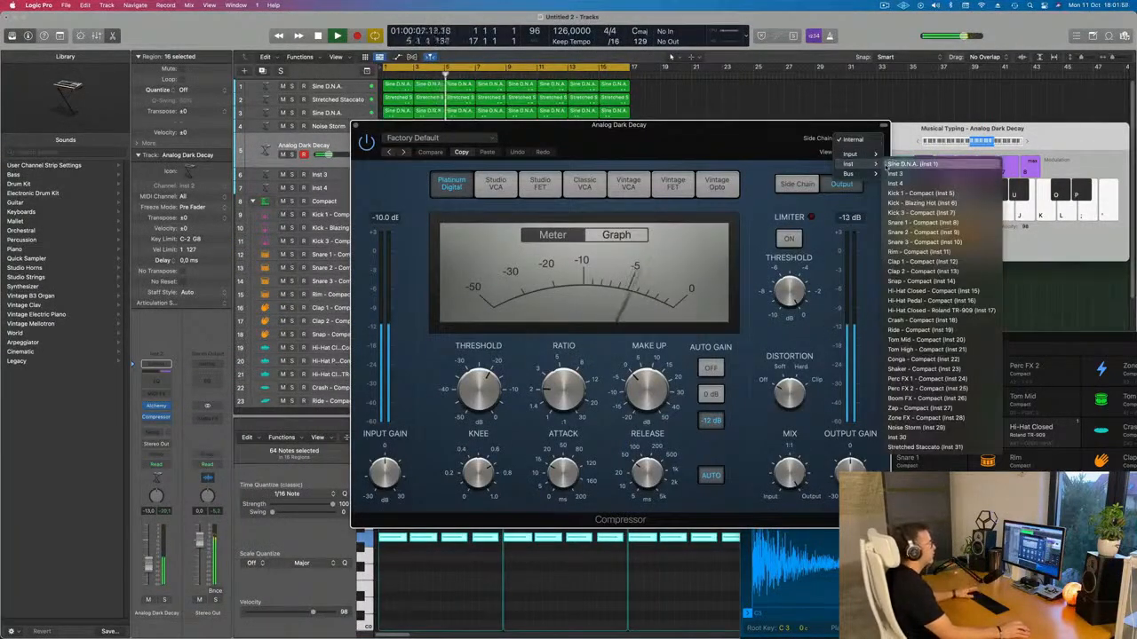
left_click(900, 193)
left_click_drag(706, 160, 932, 162)
key("Return")
key("space")
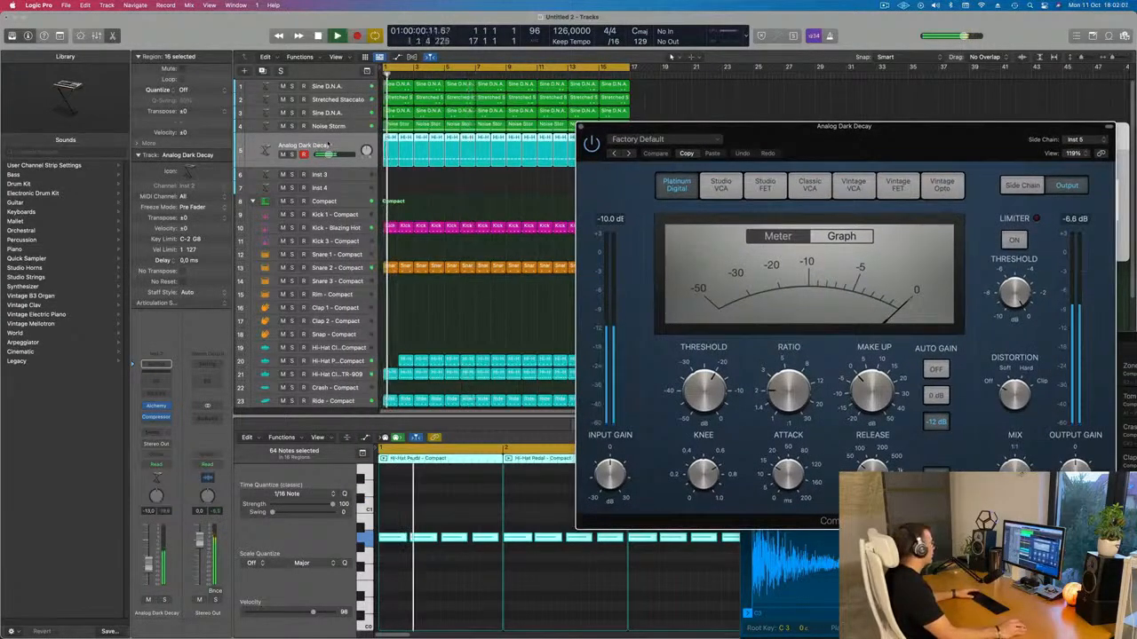
Step: Open the instrument source choices for the Compressor's side chain
left_click(1075, 139)
mouse_move(1053, 131)
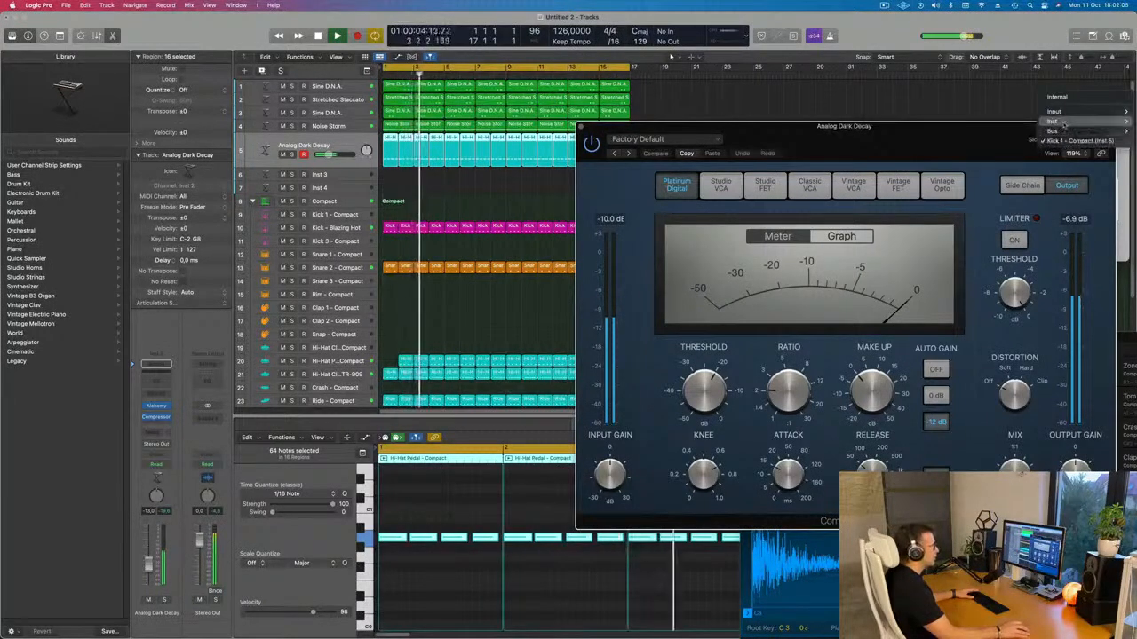
Step: Set the Analog Dark Decay compressor's side chain to Inst 6, its ratio to about 4.1:1 and its attack to about 16.5 ms
left_click(976, 161)
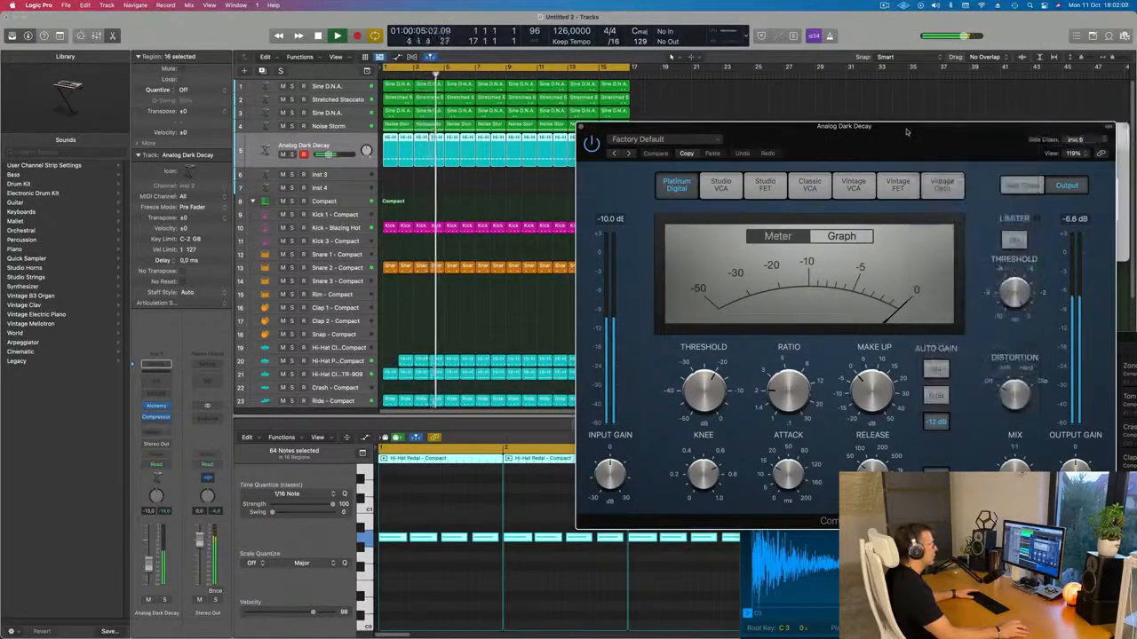
left_click_drag(843, 125, 736, 123)
left_click_drag(679, 386, 675, 370)
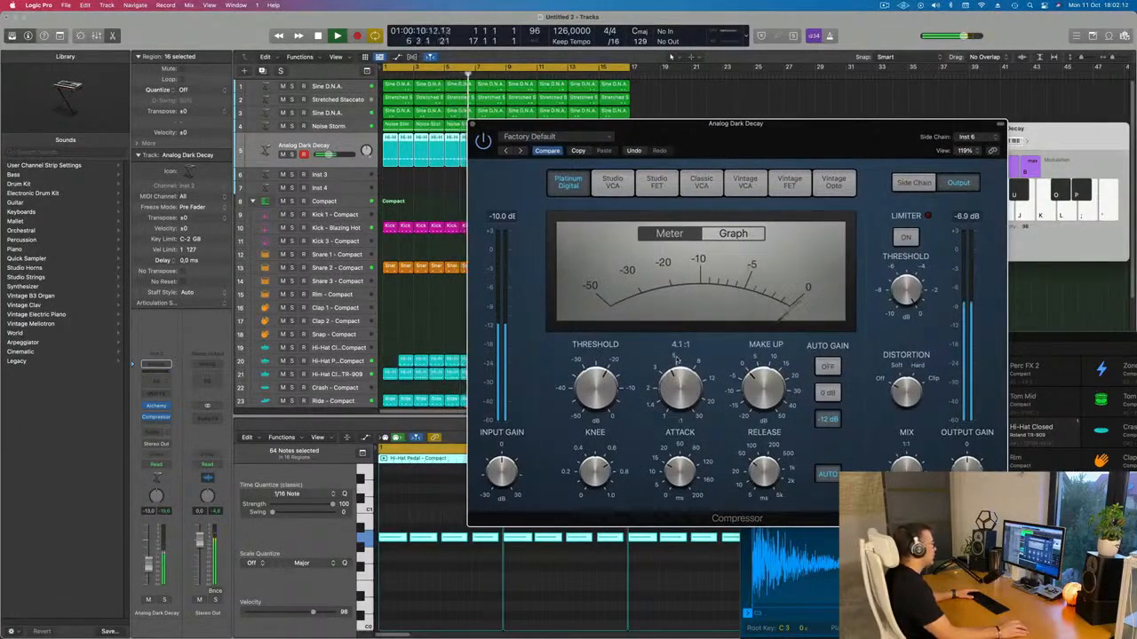
left_click_drag(762, 468, 755, 488)
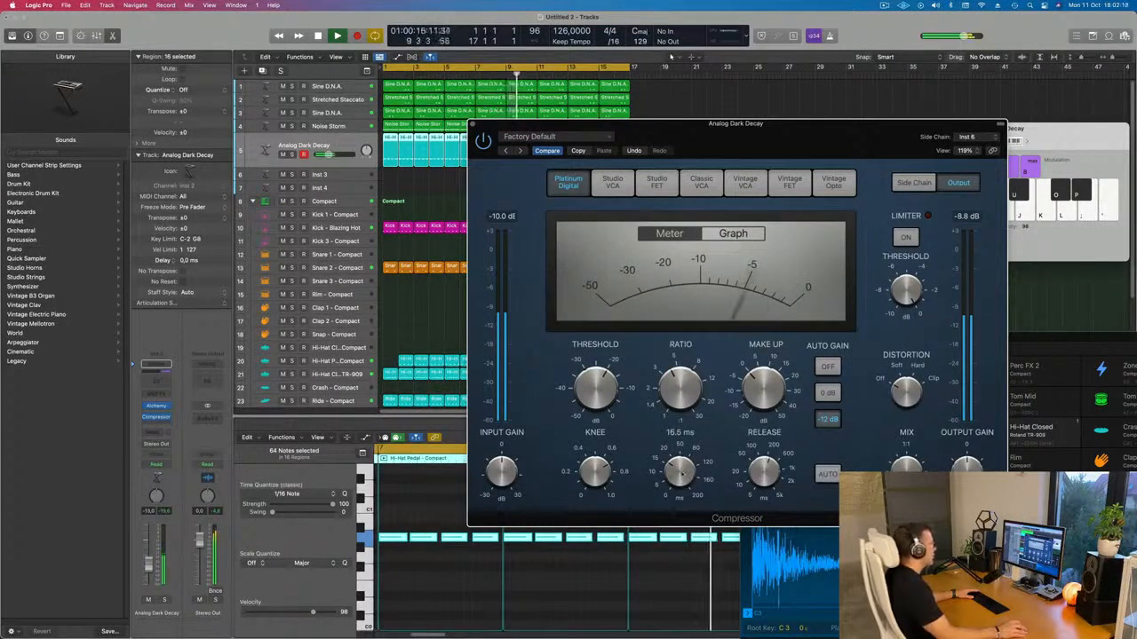
left_click_drag(808, 150, 749, 217)
left_click(414, 192)
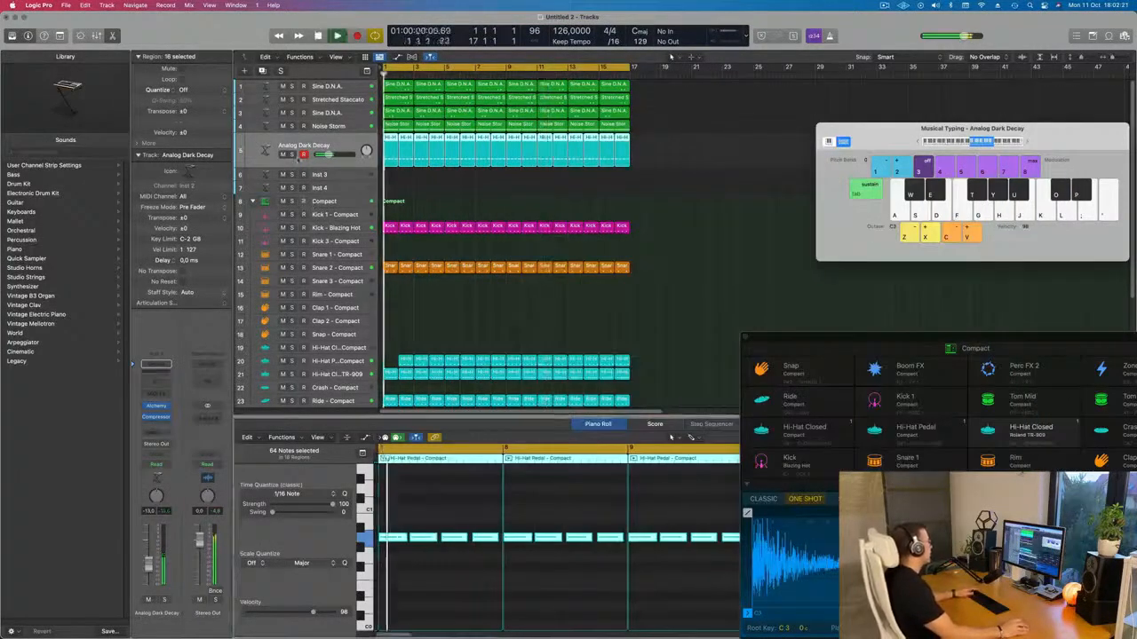
Step: Copy the first Hi-Hat Pedal region back to bar 1 to fill the gap at the track's start
left_click(291, 154)
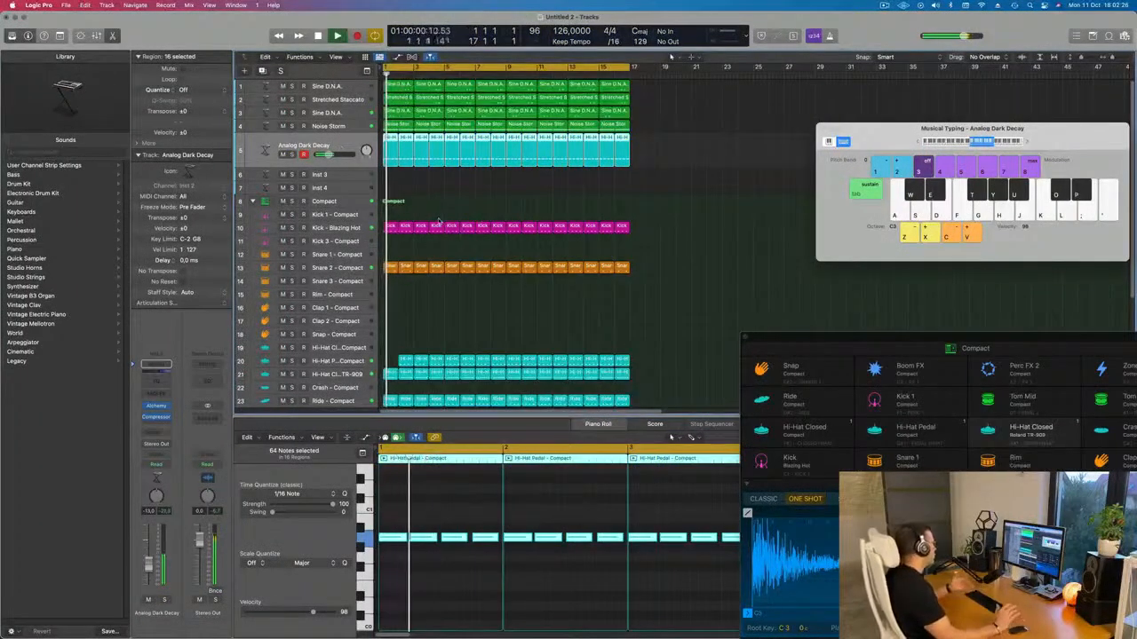
left_click_drag(404, 361, 386, 365)
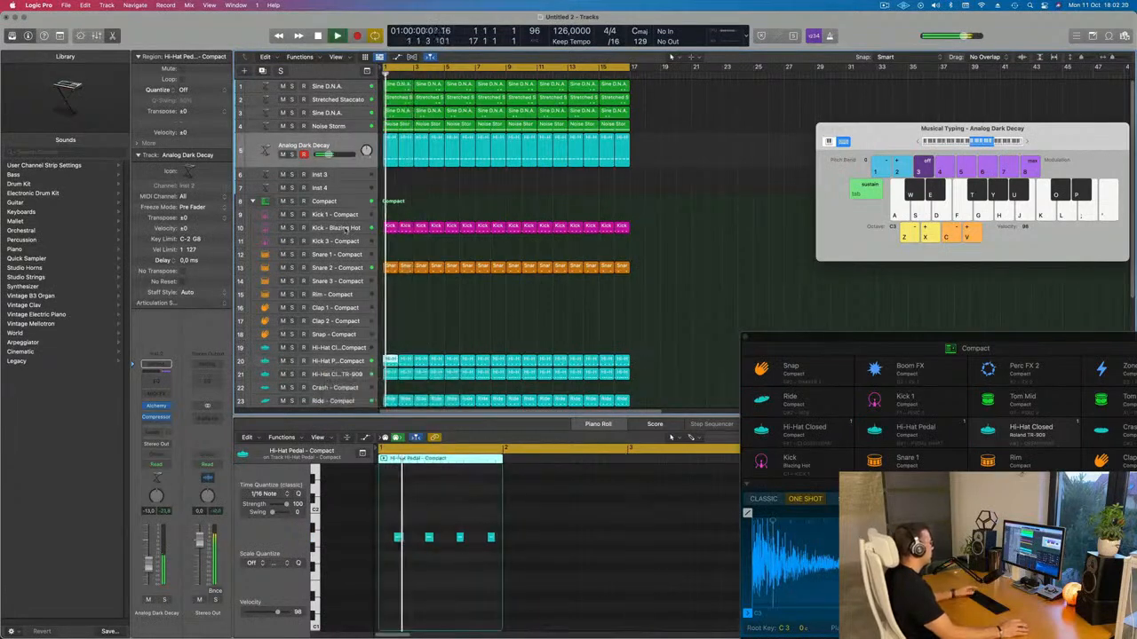
Step: In the Kick - Blazing Hot Channel EQ, enable the analyzer, lower the low shelf to +4.7 dB and the neighbouring bell band to +0.8 dB
left_click(336, 227)
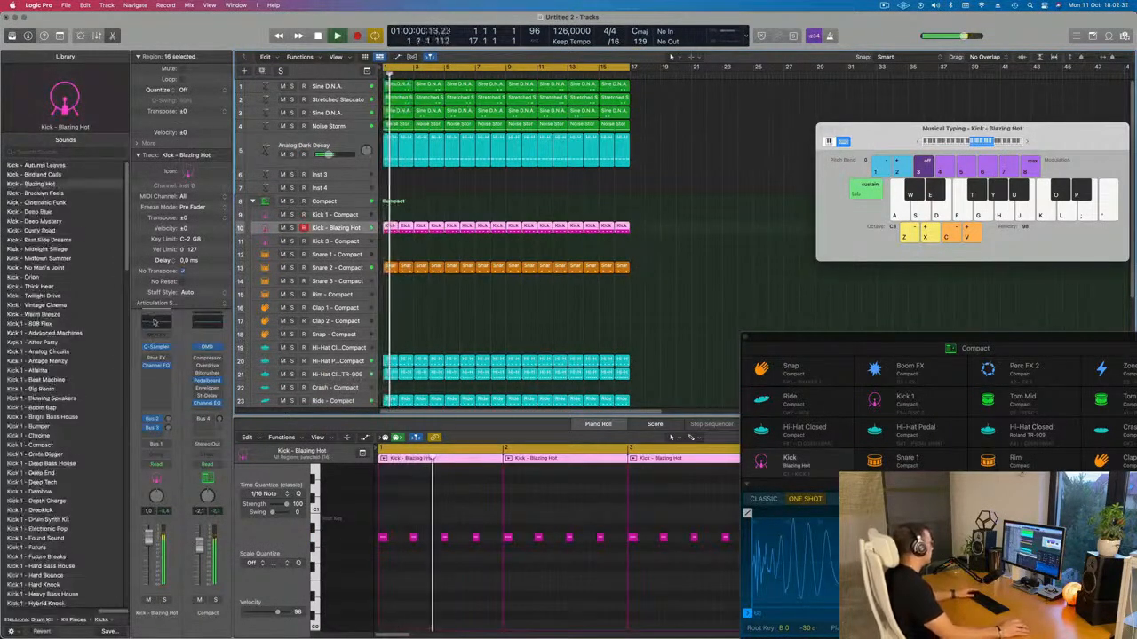
left_click(157, 365)
left_click_drag(586, 422, 586, 420)
left_click_drag(496, 417, 495, 410)
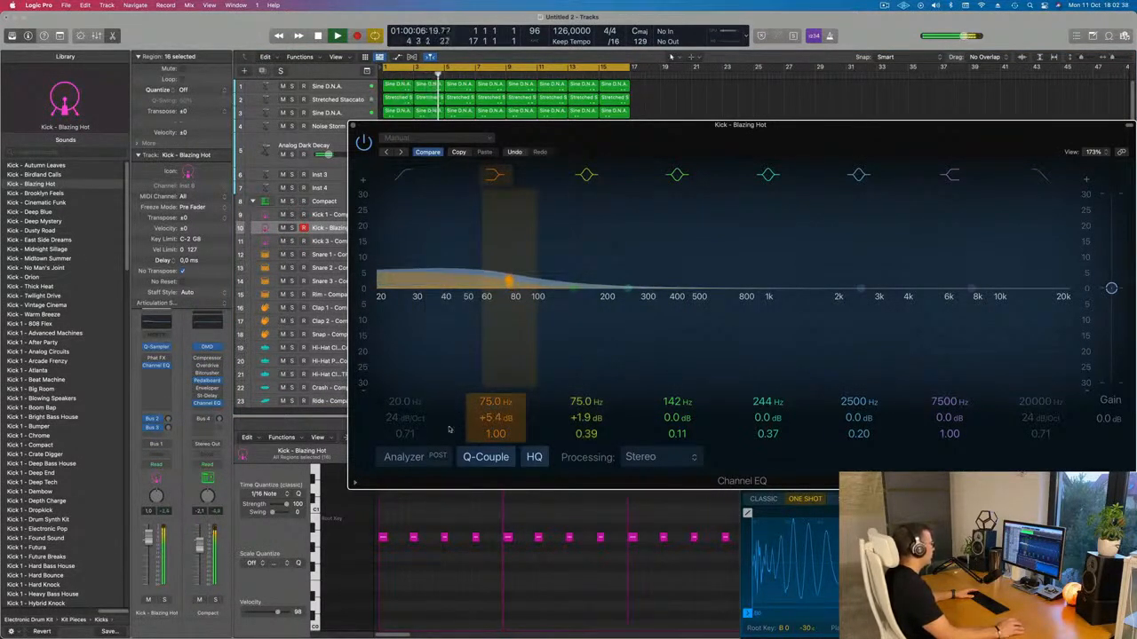
left_click(418, 456)
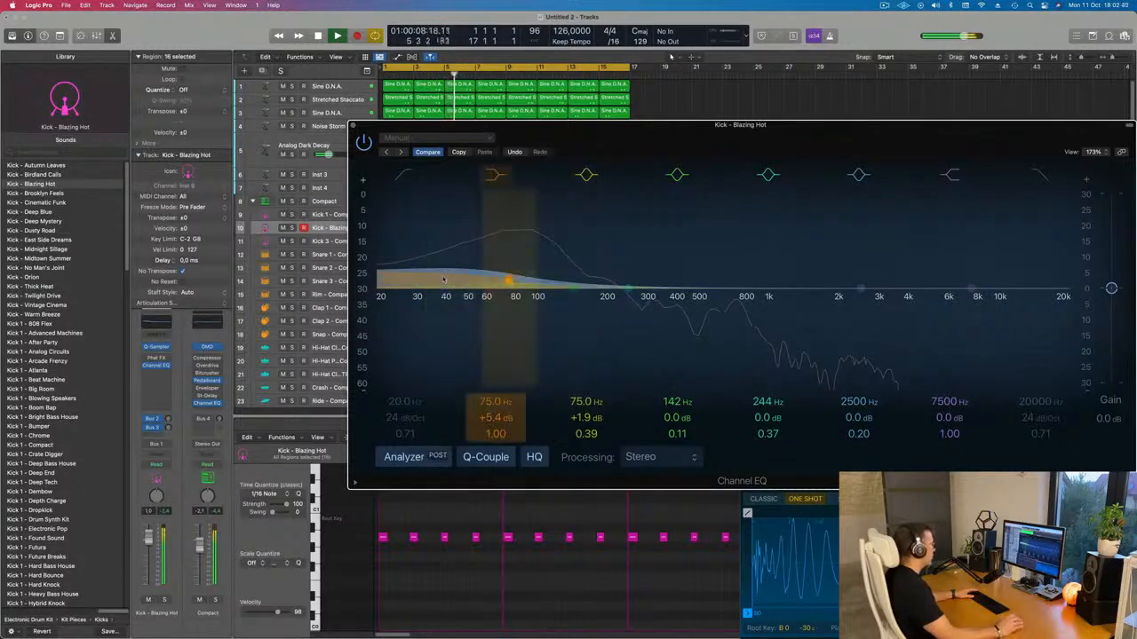
left_click_drag(508, 283, 510, 287)
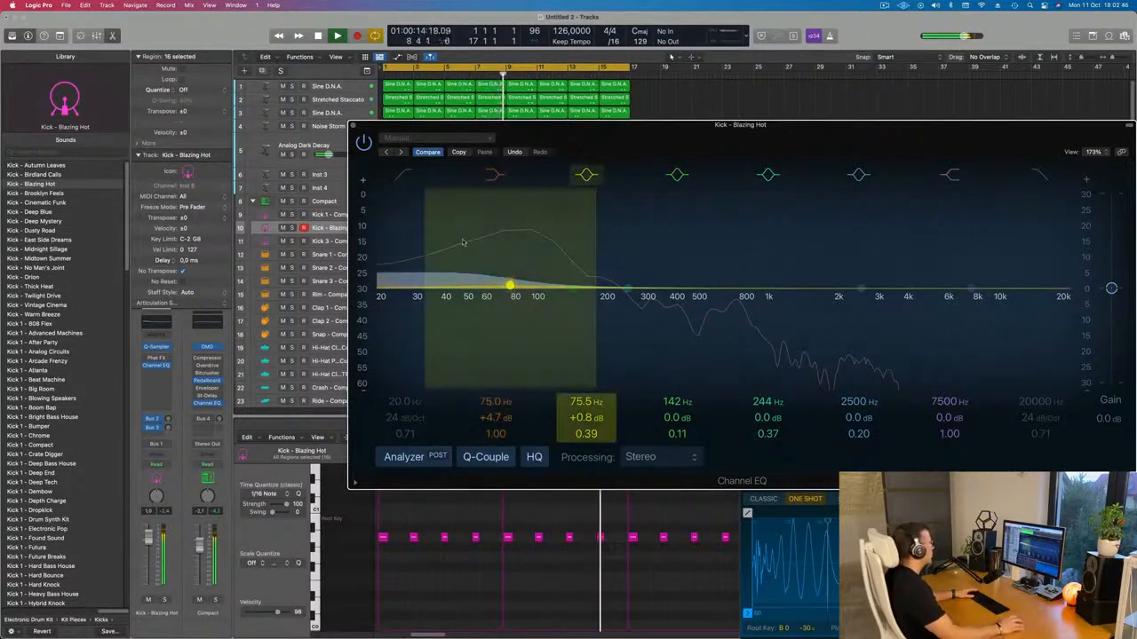
left_click(353, 127)
Step: Replay the arrangement from the start, briefly soloing Analog Dark Decay to compare it alone and in the mix
scroll(643, 208, "up", 2)
scroll(643, 209, "down", 5)
scroll(612, 206, "up", 2)
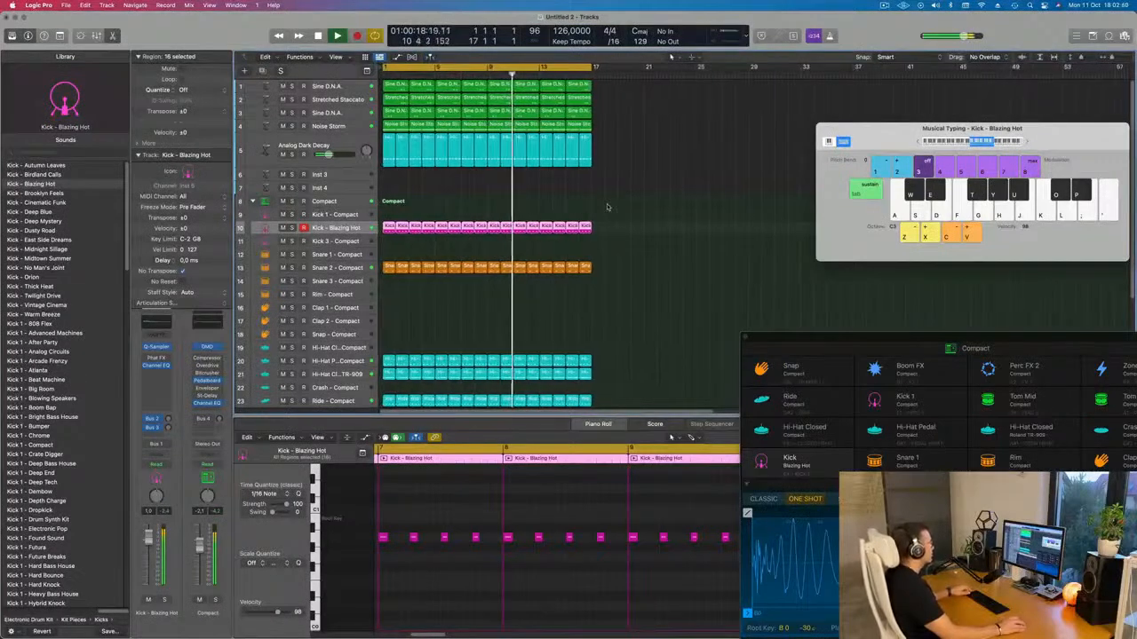
left_click(510, 202)
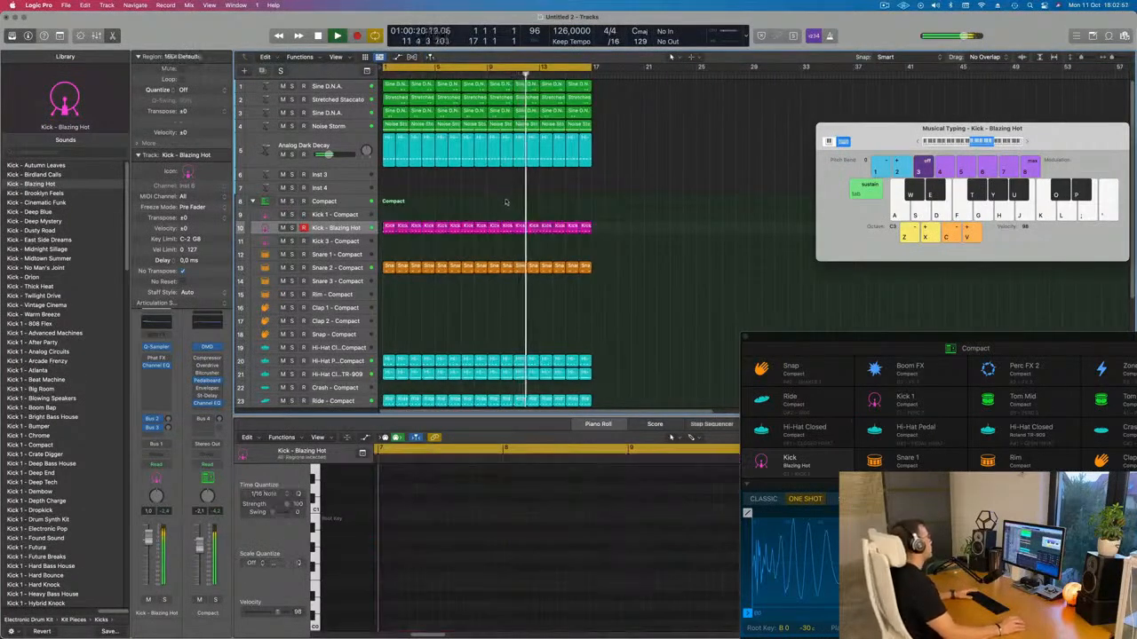
key("Return")
left_click(292, 155)
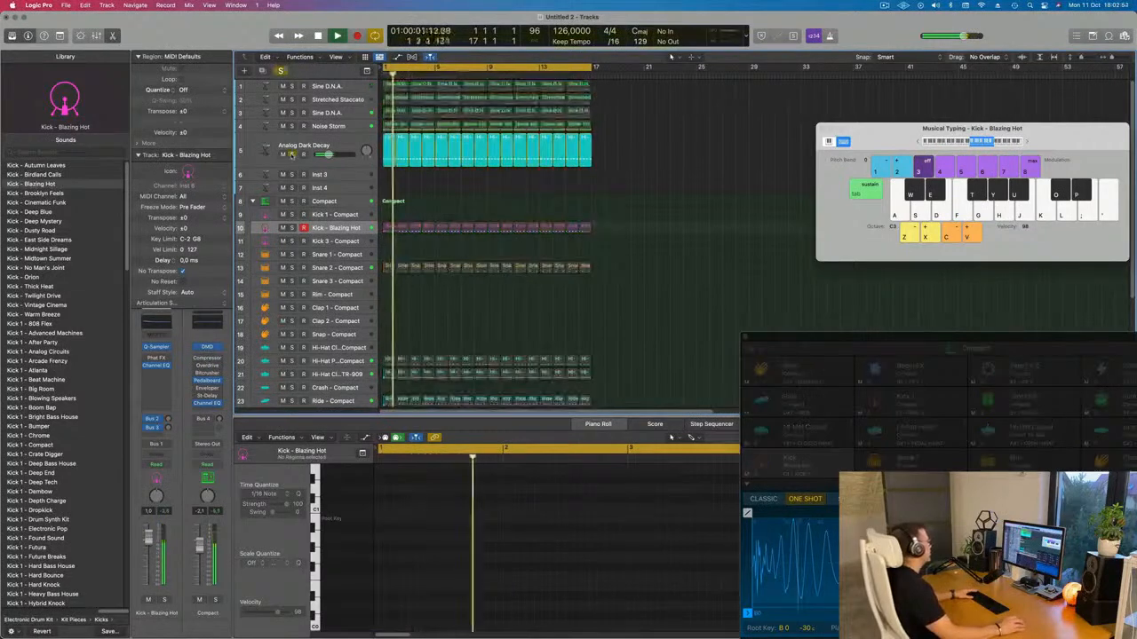
left_click(292, 155)
left_click(332, 147)
key("Return")
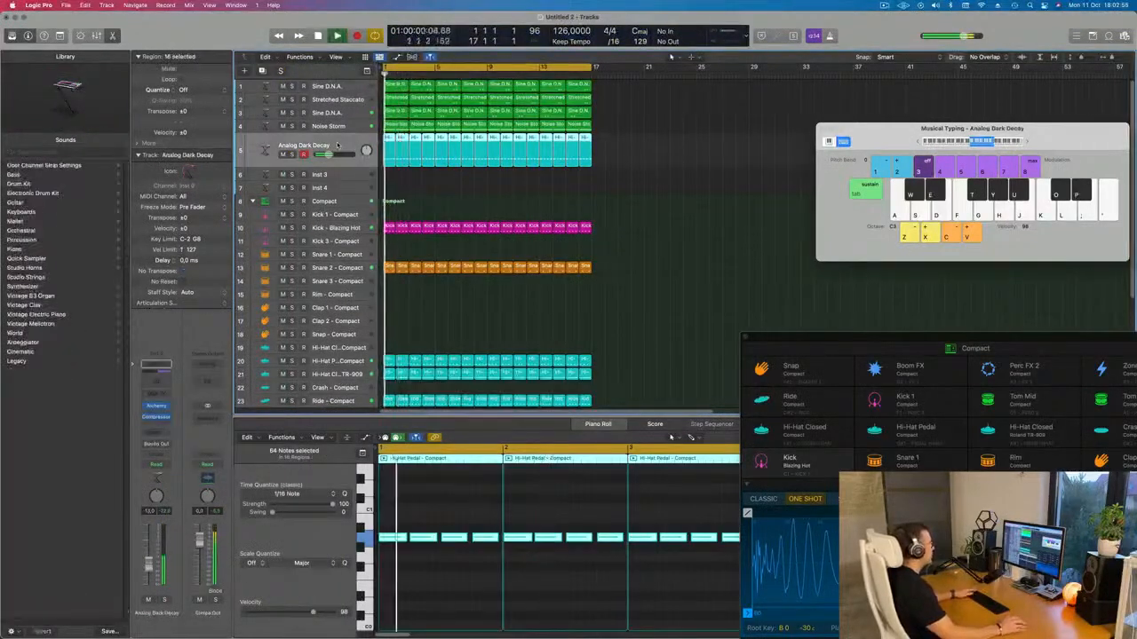
left_click(476, 195)
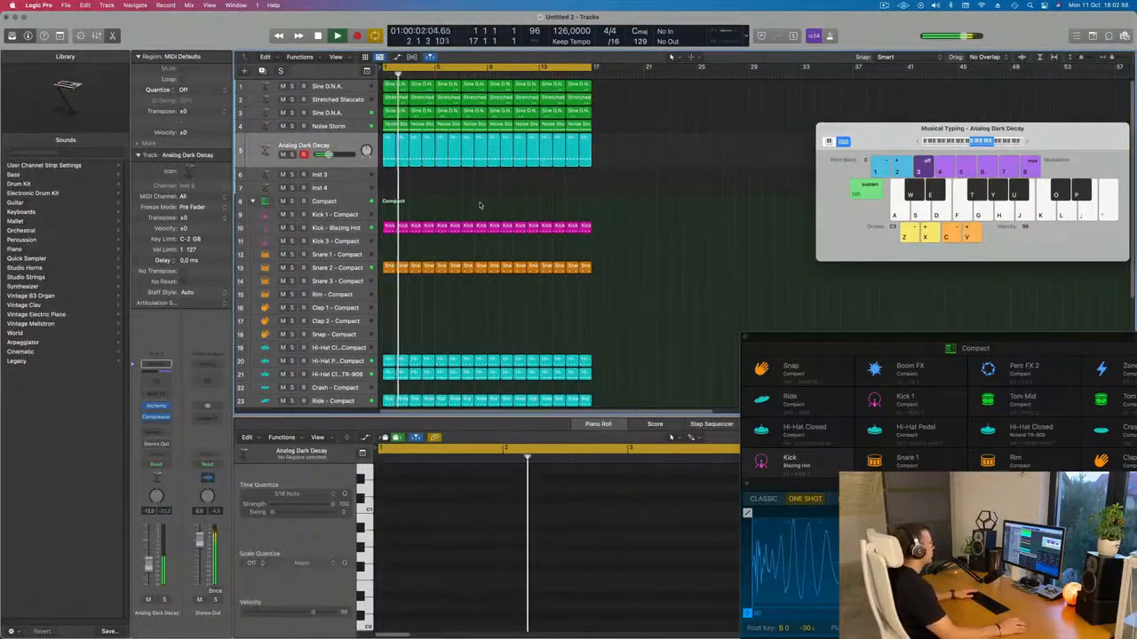
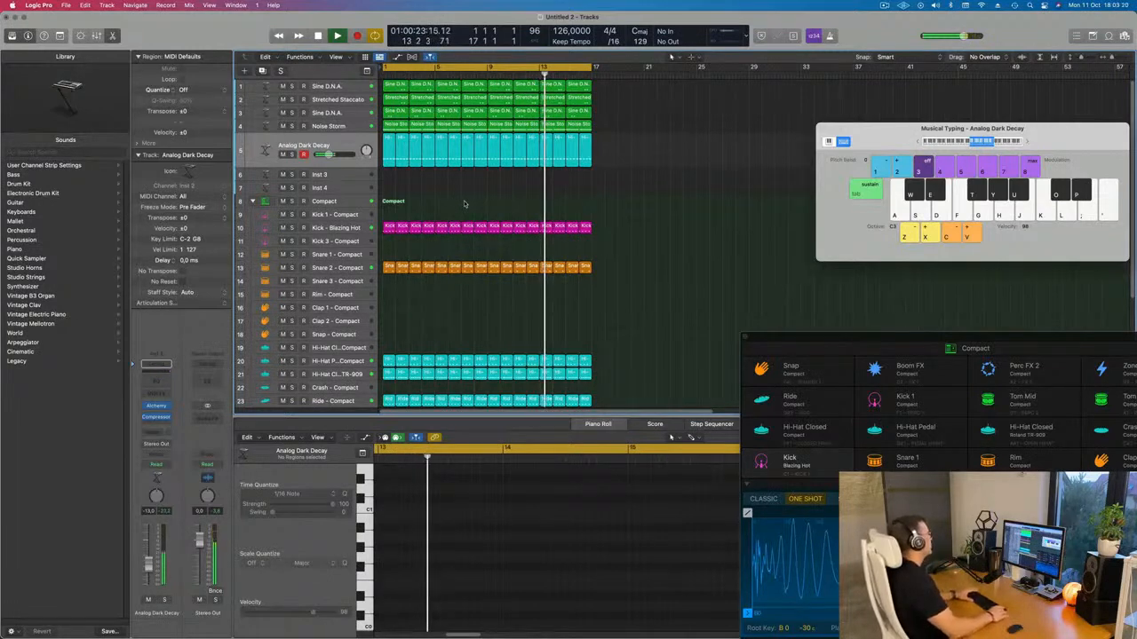
Step: Listen to the loop again from the start, briefly soloing Hi-Hat Pedal, and return to the Analog Dark Decay track
key("Return")
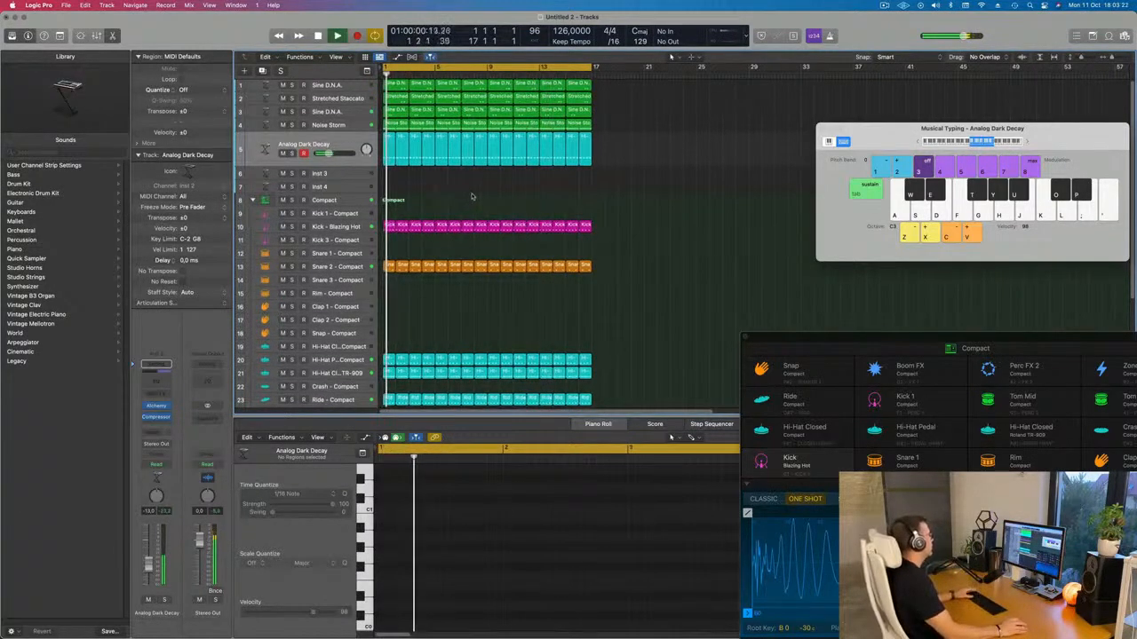
scroll(464, 240, "down", 1)
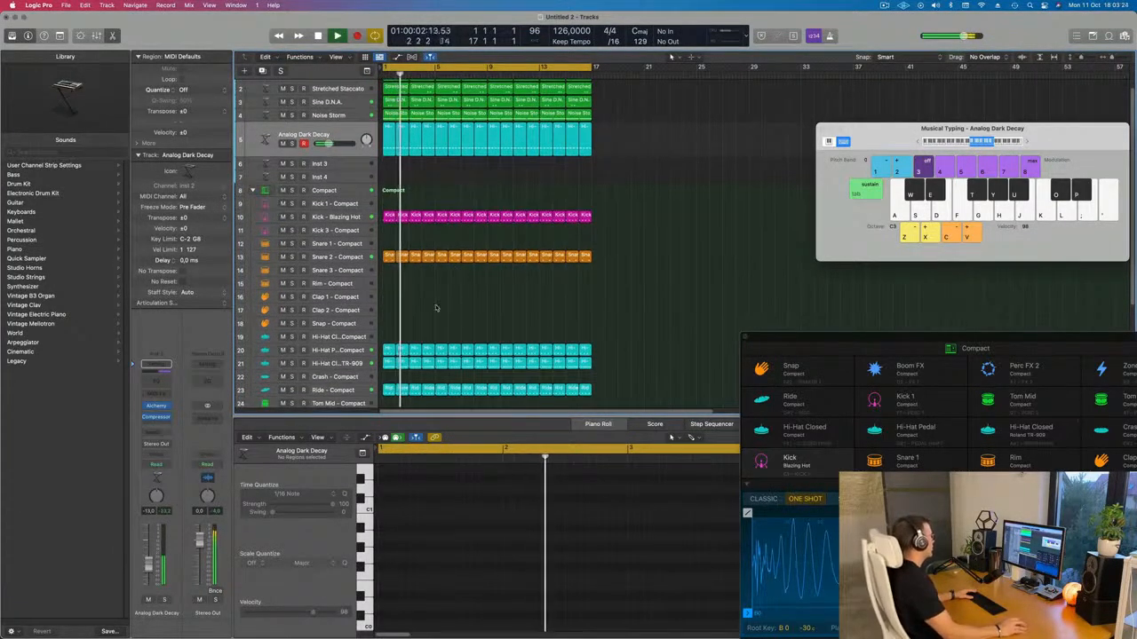
left_click(349, 350)
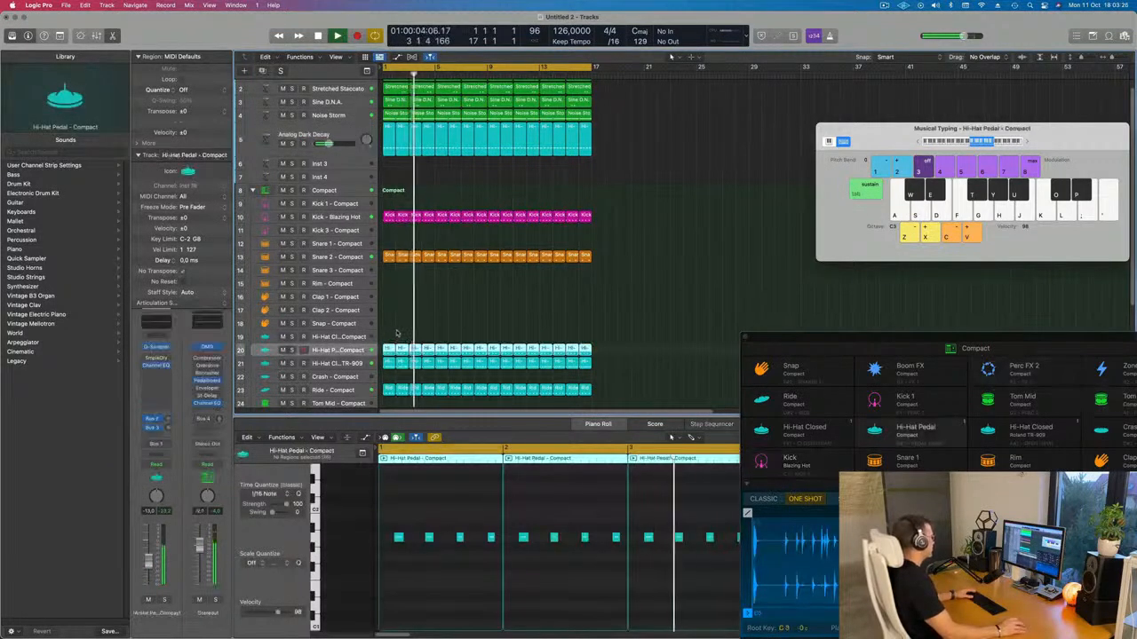
left_click(165, 600)
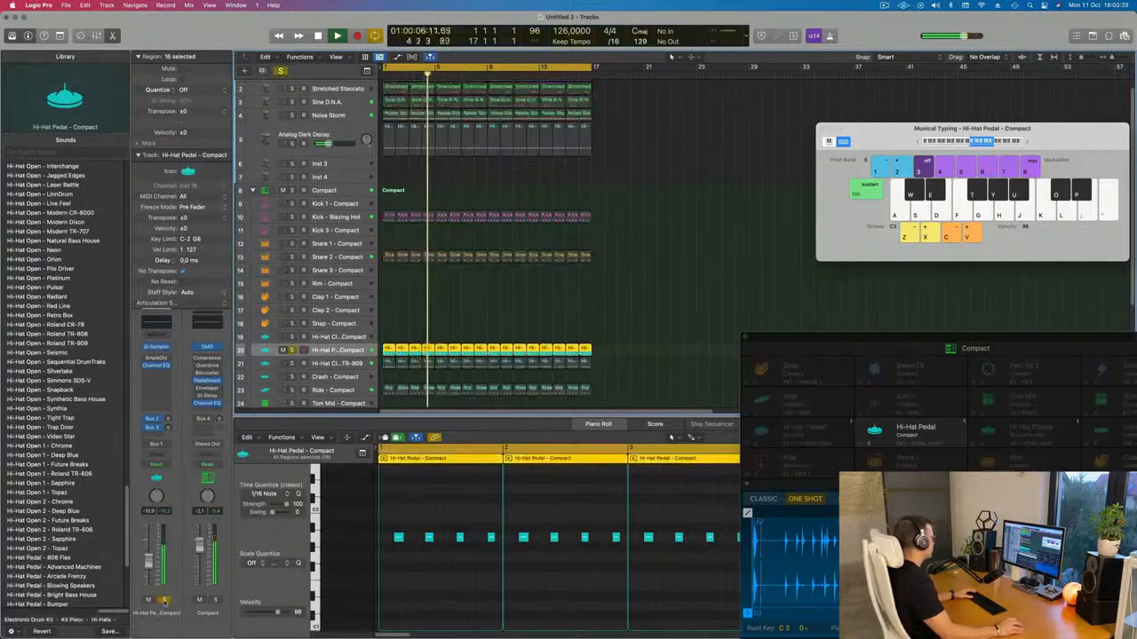
left_click(164, 601)
scroll(487, 163, "up", 1)
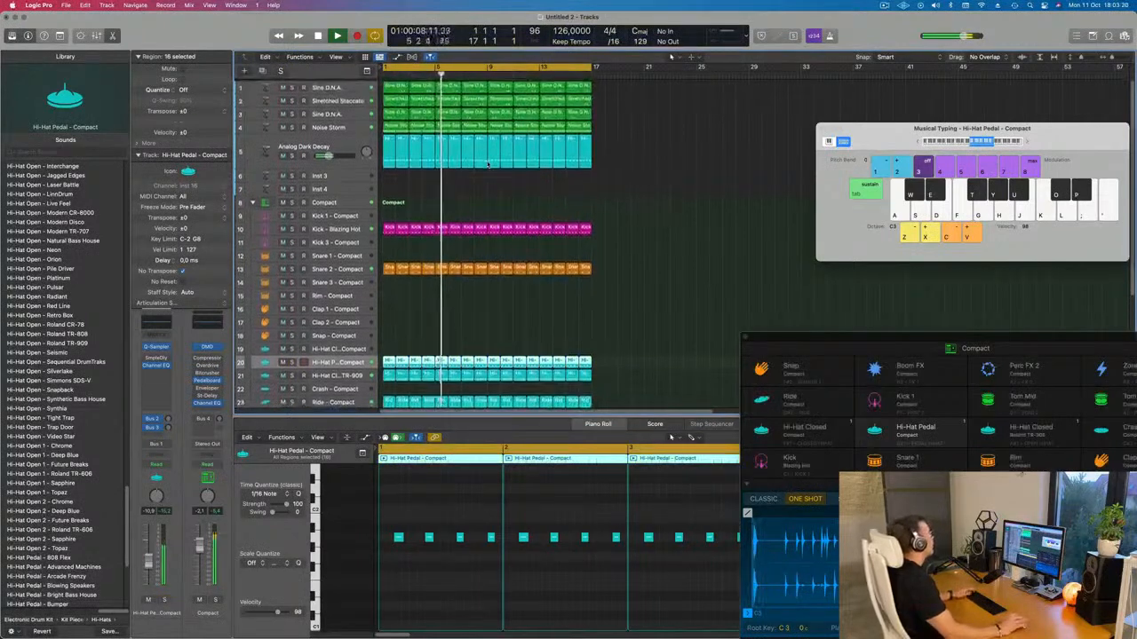
key("Return")
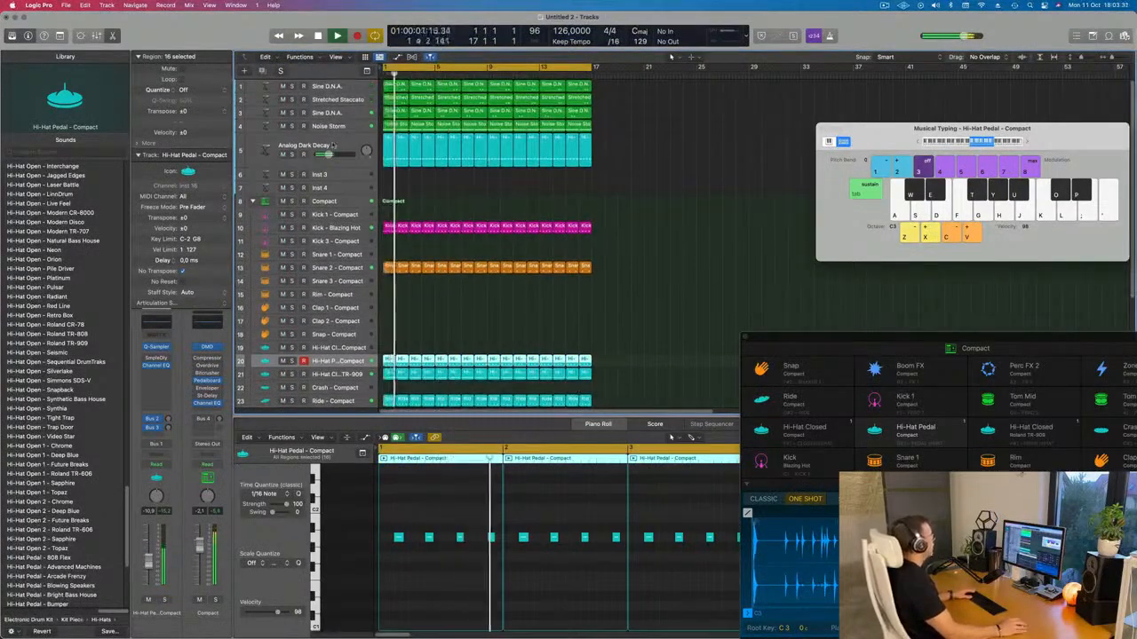
left_click(333, 145)
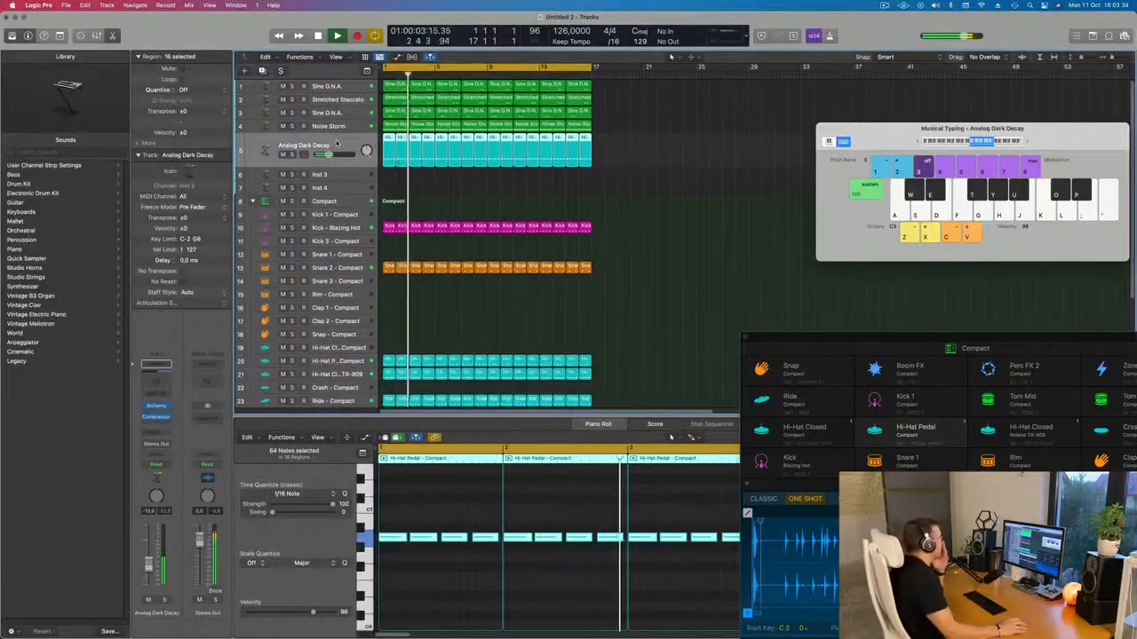
scroll(384, 203, "down", 5)
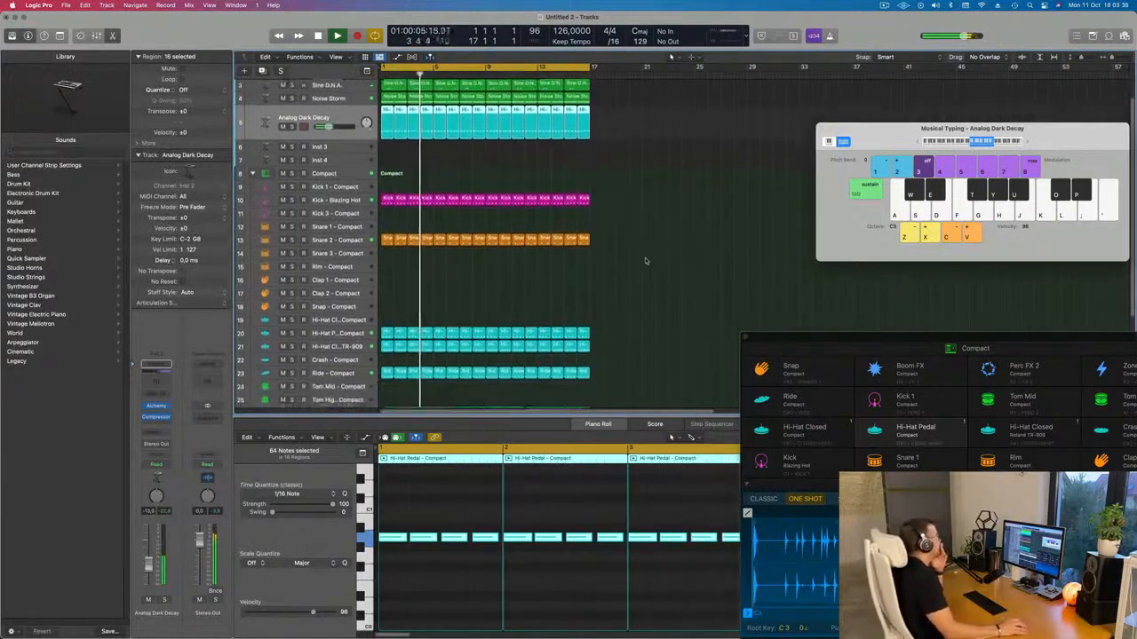
Step: Copy the bar 1 Snare 2 region onto the Clap 1 track and shift the copy's two notes to beats 1 and 3
left_click_drag(388, 202, 388, 241)
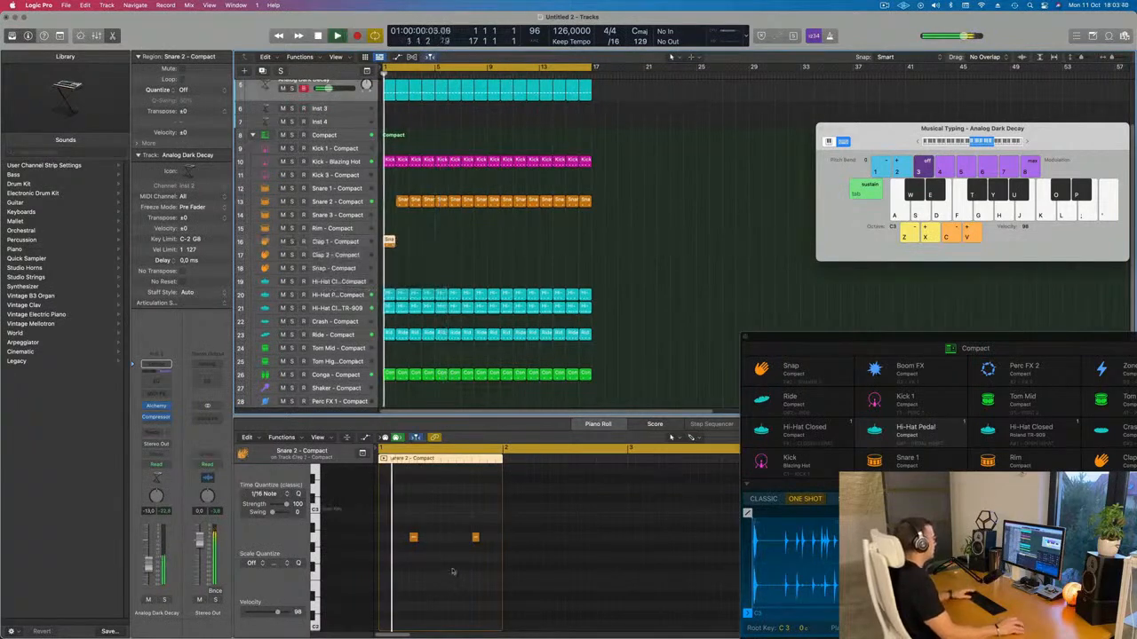
left_click_drag(395, 522, 499, 560)
key("space")
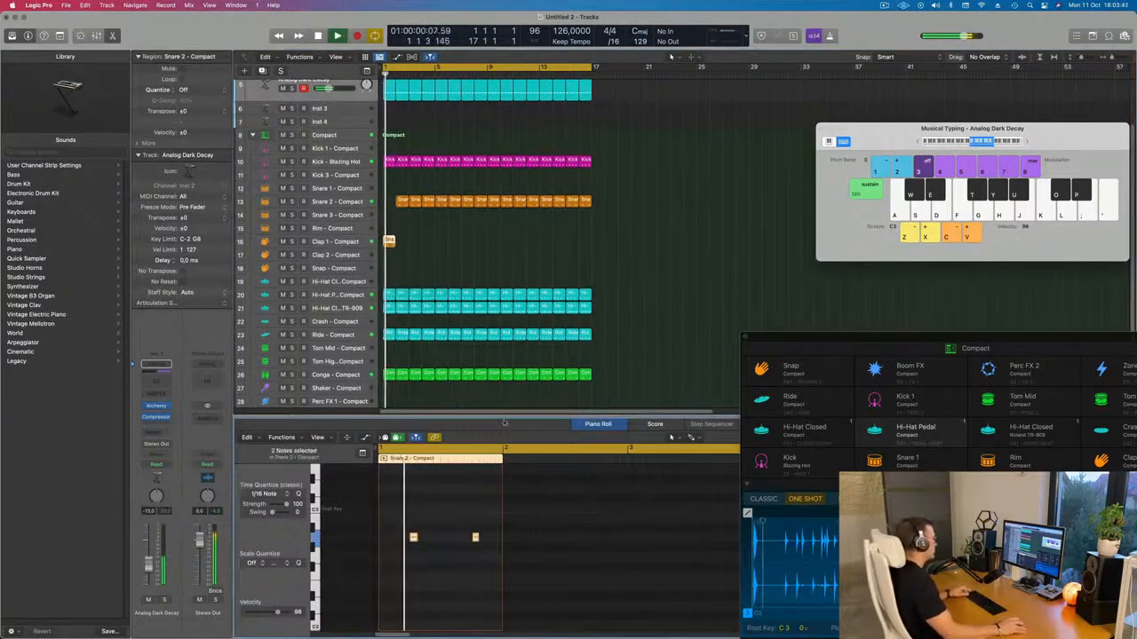
left_click_drag(404, 203, 390, 241)
left_click(418, 242)
left_click(389, 242)
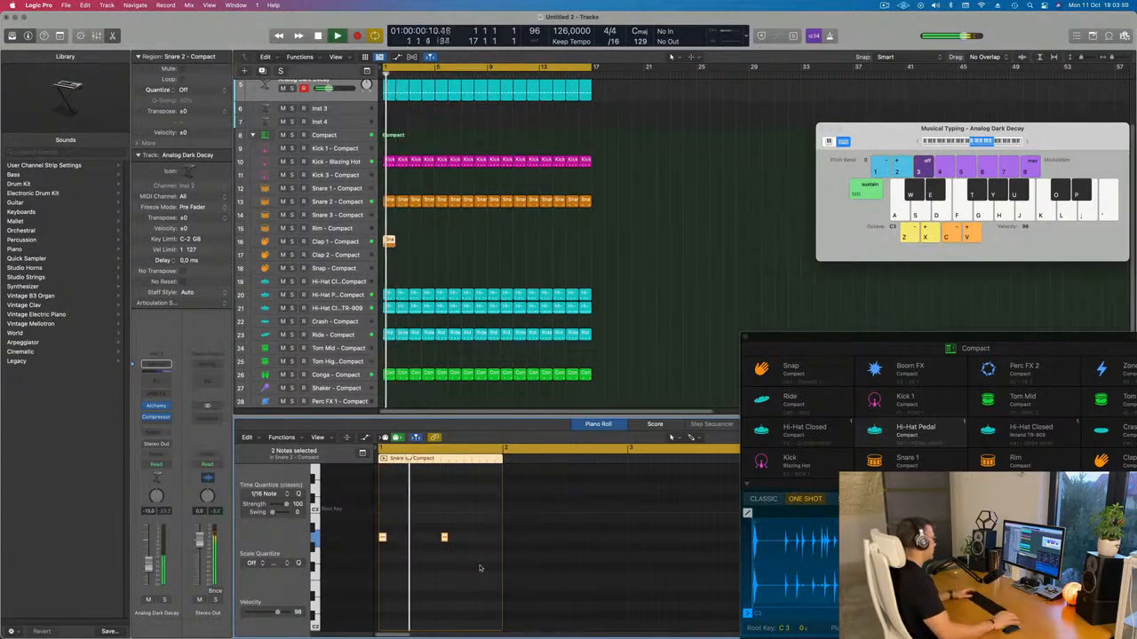
Step: Delete the beat 3 note from the copied region and move the region to the Clap 2 track
left_click_drag(454, 523, 430, 570)
key("space")
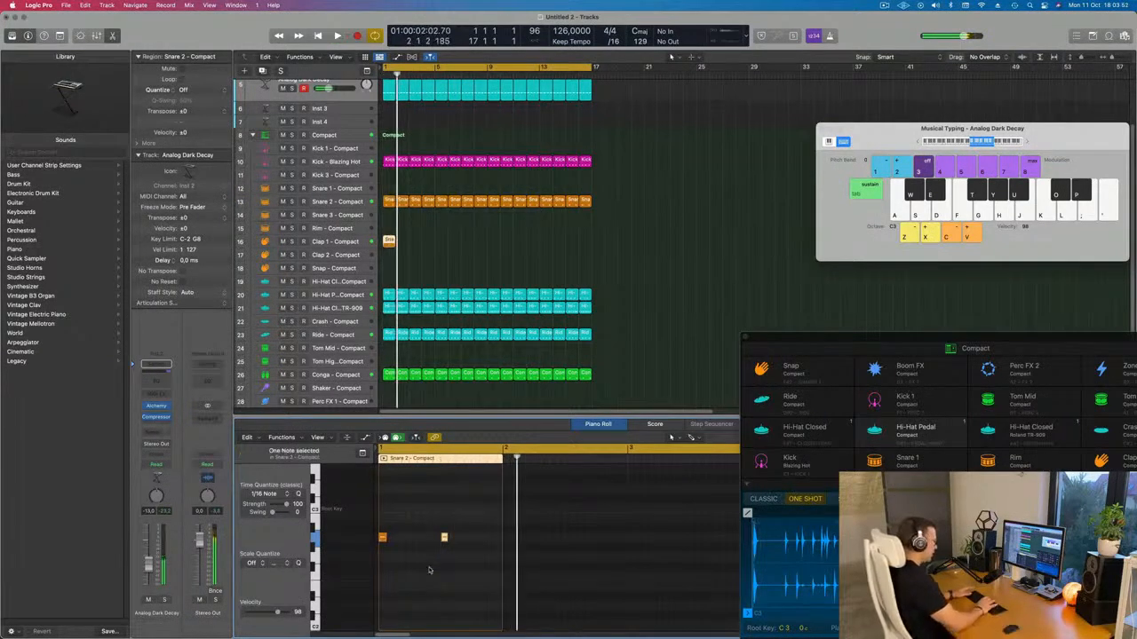
left_click_drag(389, 241, 389, 254)
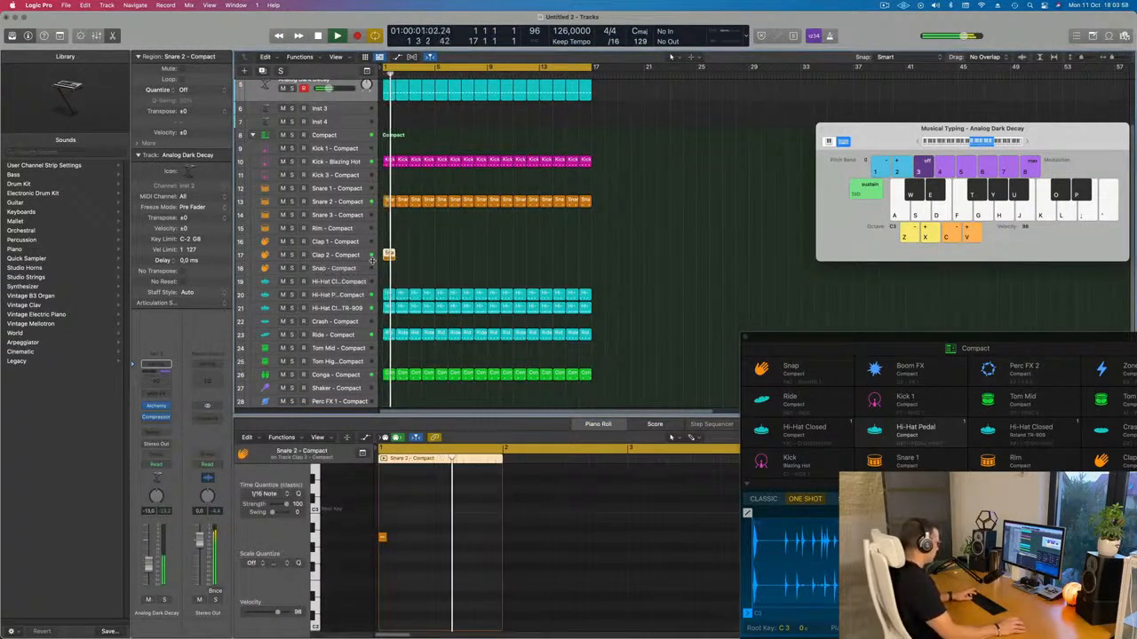
Step: Repeat the one-bar Clap 2 region through the end of bar 16
key("super+r")
key("super+r")
key("super+r")
key("super+r")
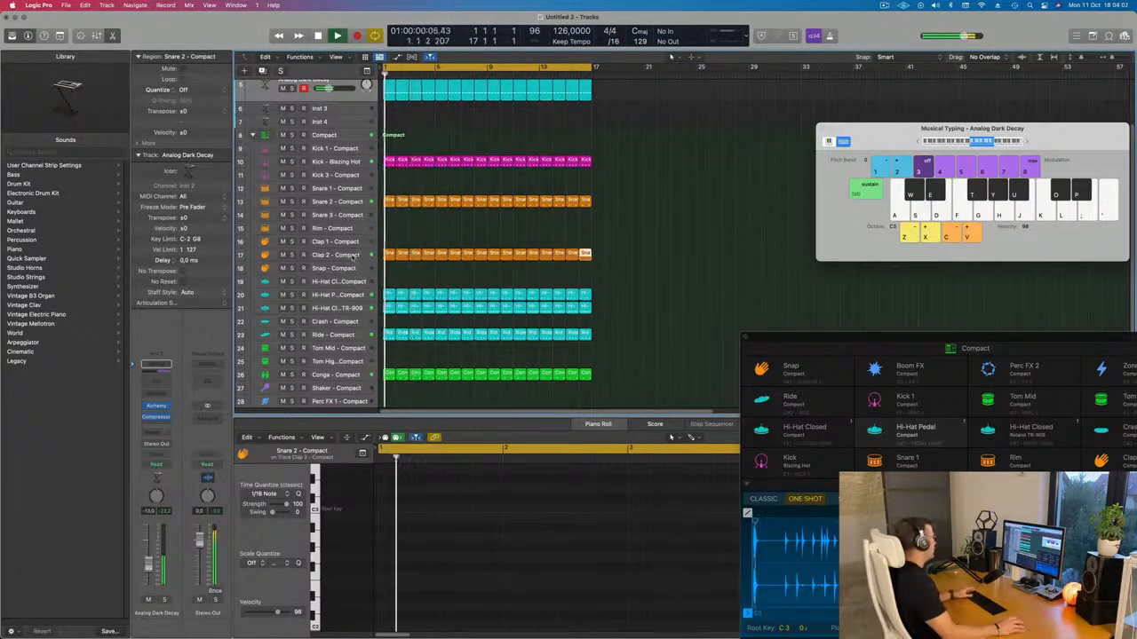
Step: Replace the Clap 2 track's sound with the Clap 1 - Bumper patch
left_click(352, 255)
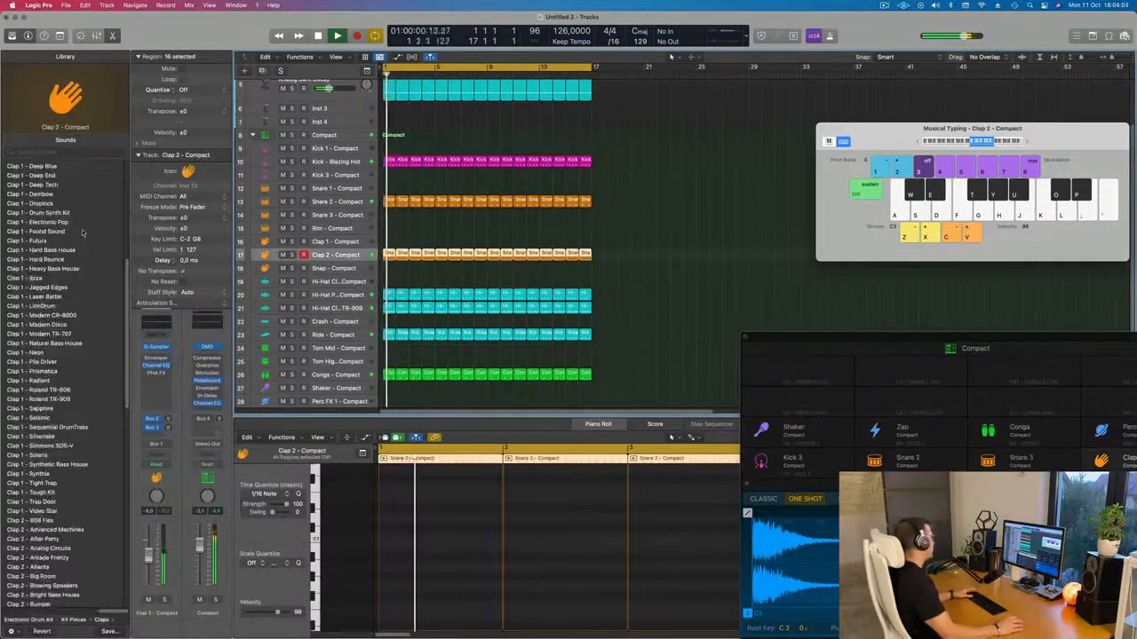
scroll(44, 233, "up", 5)
key("space")
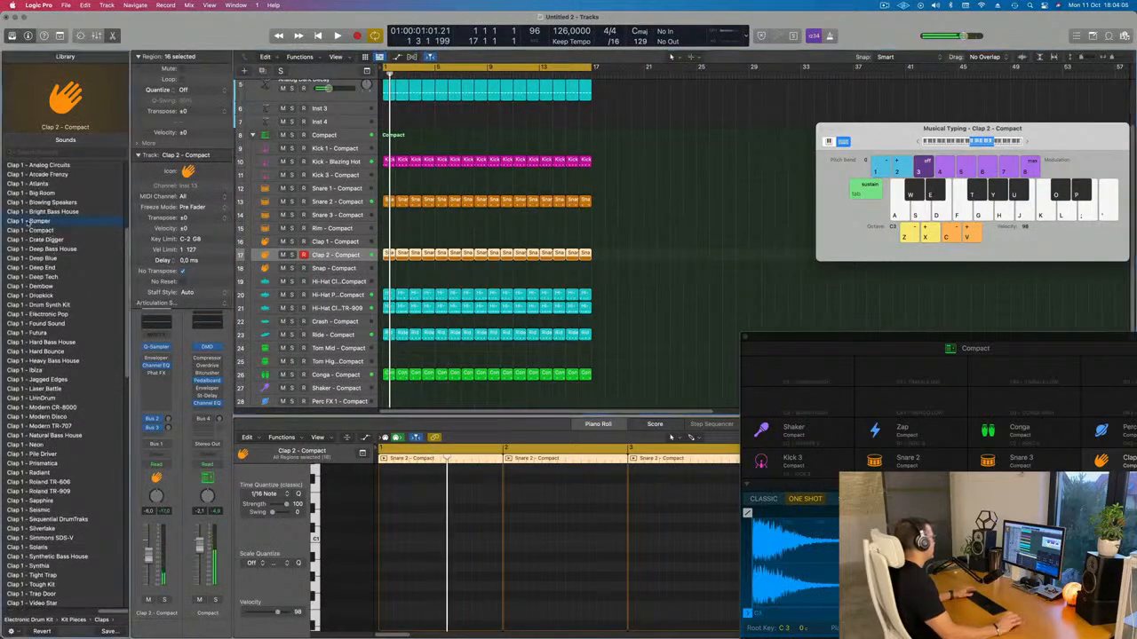
left_click(30, 220)
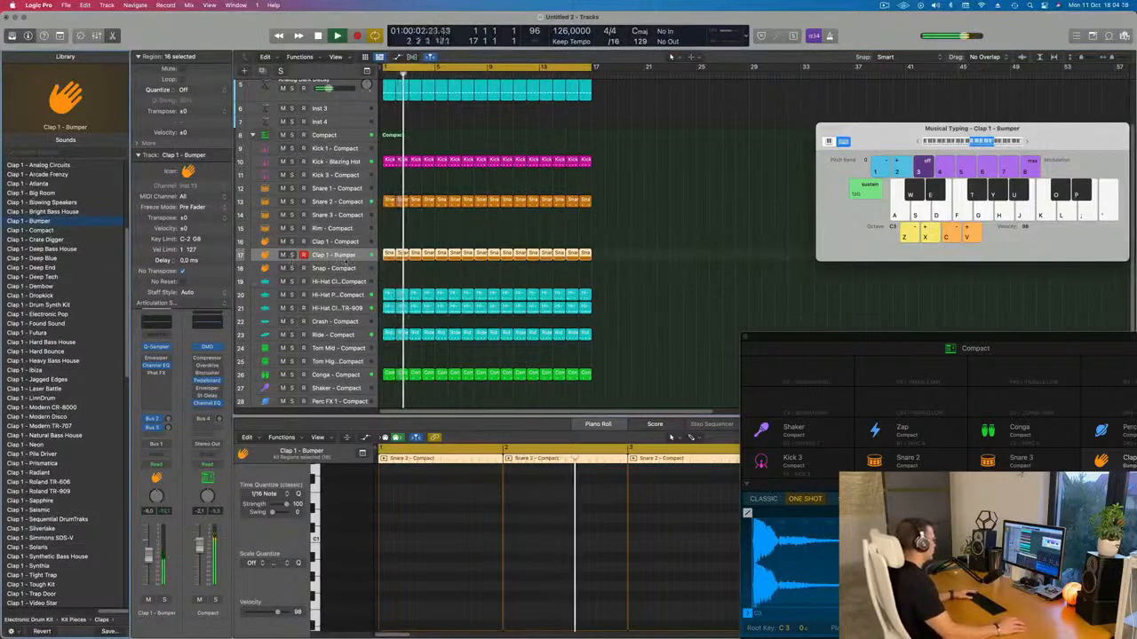
Step: Transpose all notes in the Clap 1 - Bumper regions down one octave and replay from the start
scroll(488, 566, "up", 5)
left_click(446, 566)
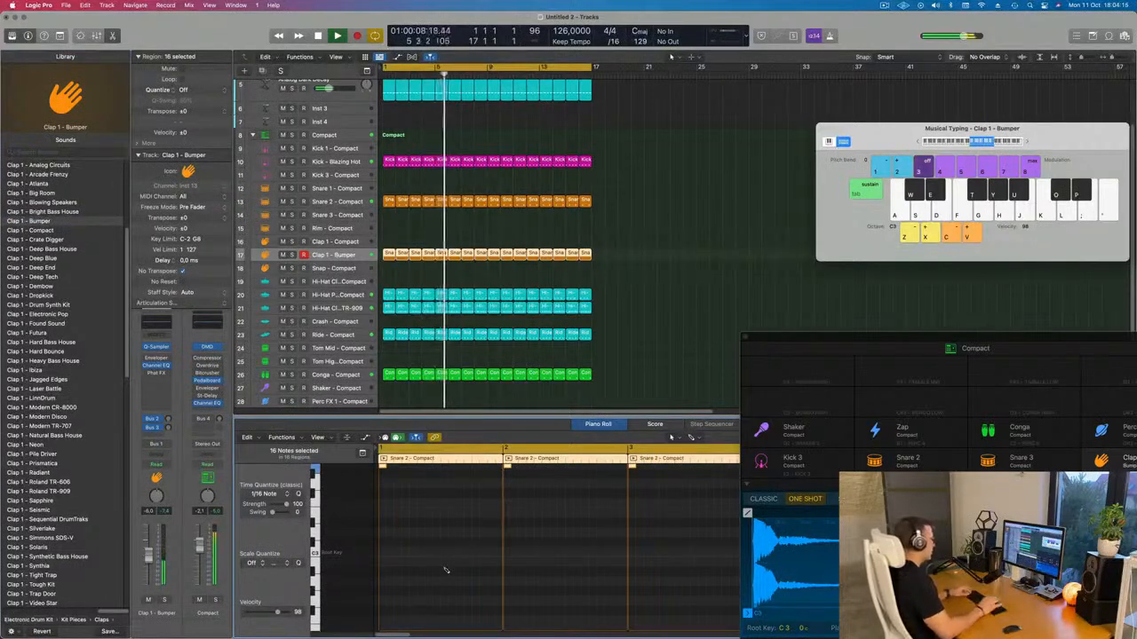
key("Return")
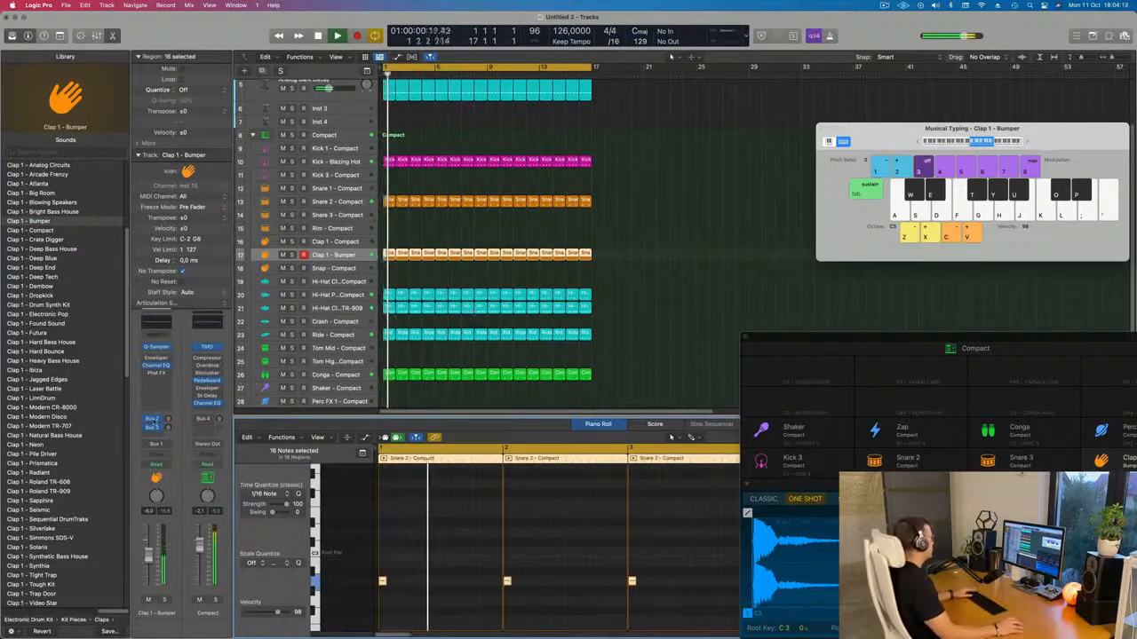
Step: Adjust the Clap 1 - Bumper track's Bus 3 delay send, deselect its regions and replay the loop from the start
left_click_drag(168, 428, 170, 430)
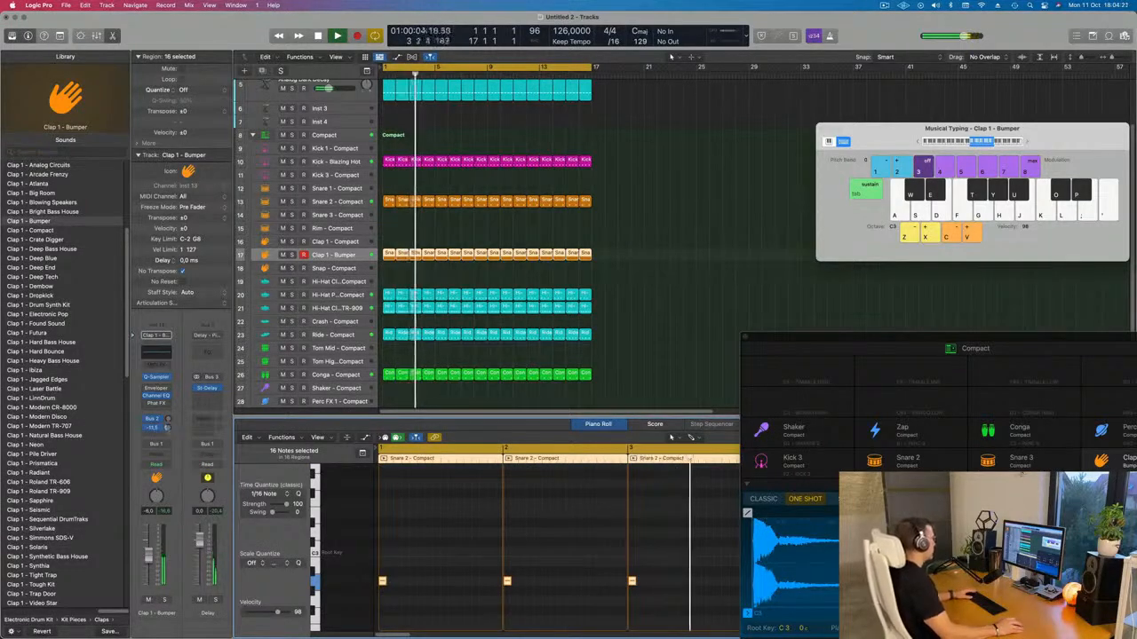
scroll(526, 238, "up", 3)
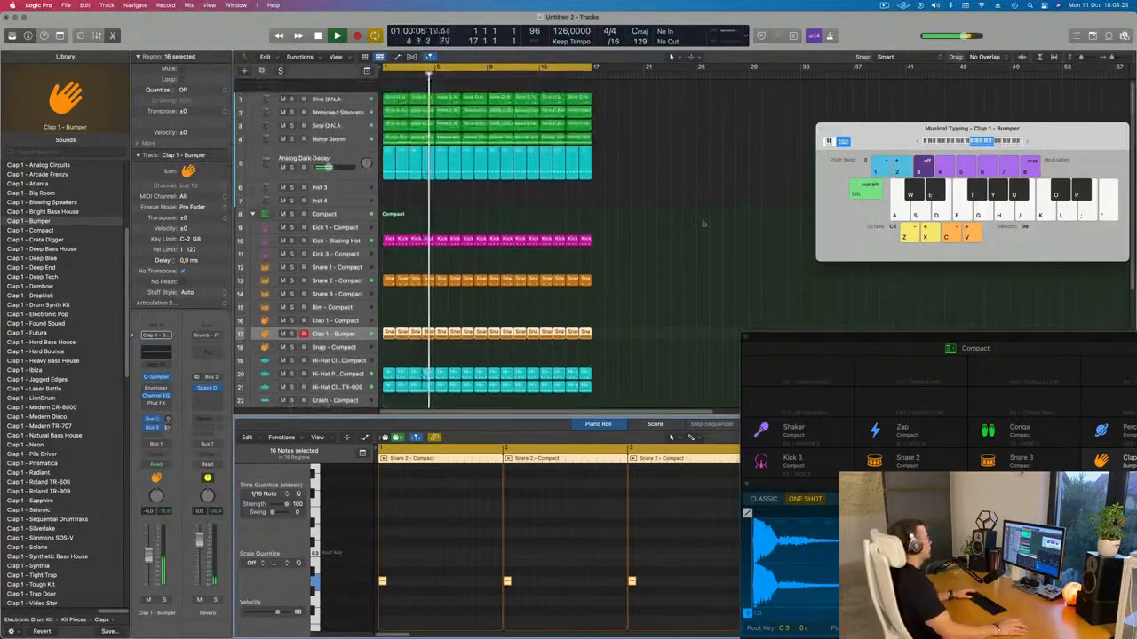
left_click(651, 189)
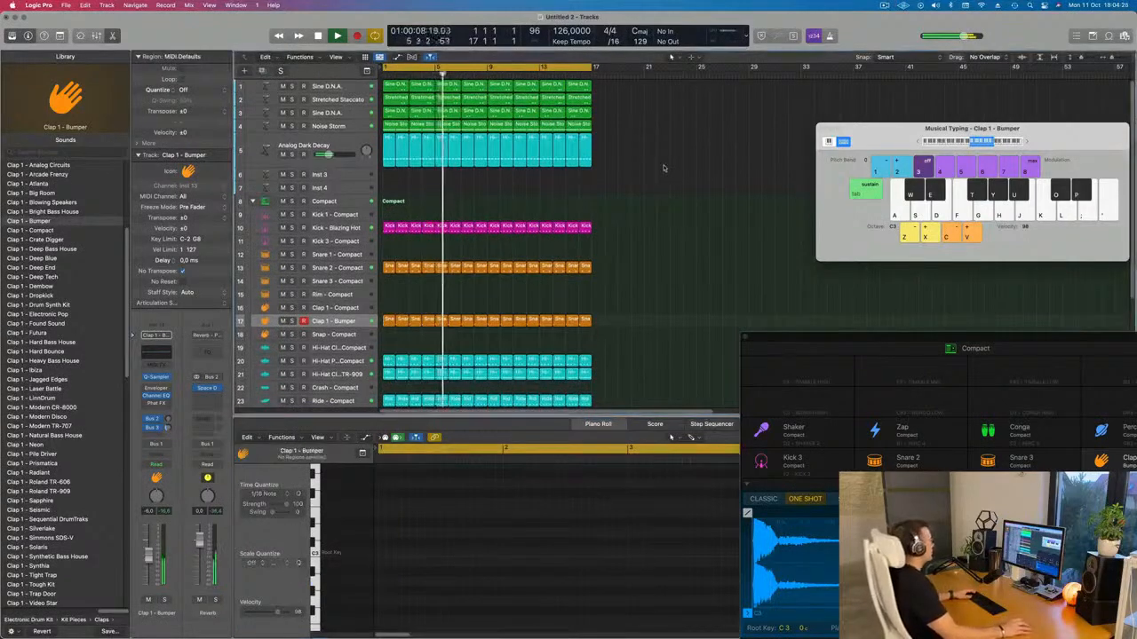
key("Return")
Step: Duplicate the Noise Storm track with the same sound and copy its first two-bar region onto the new track
left_click(342, 126)
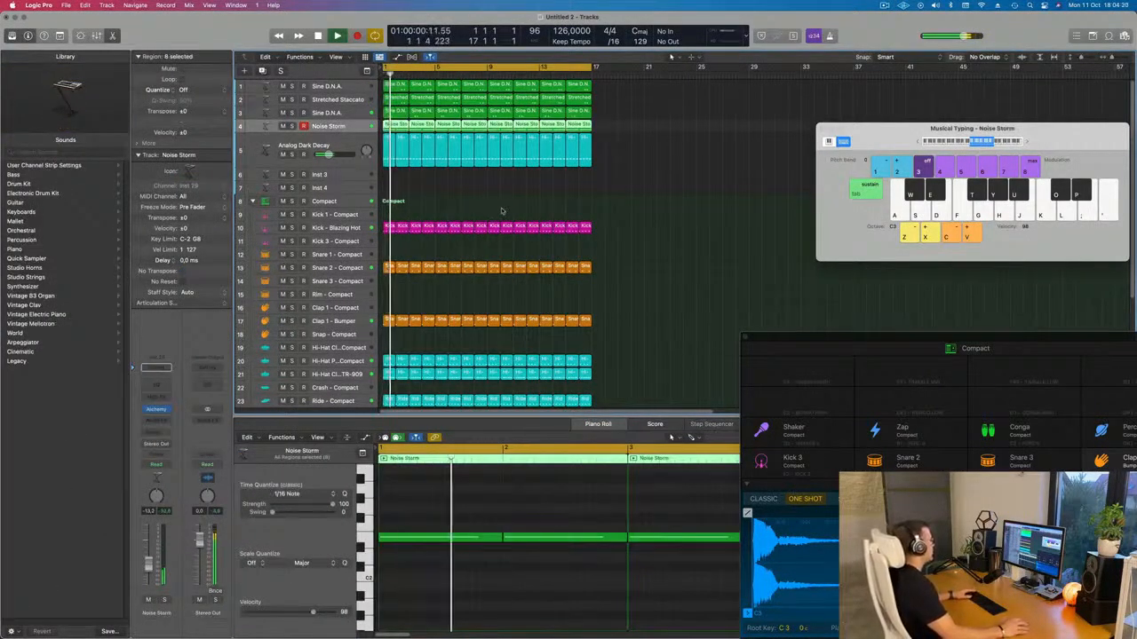
key("super+d")
left_click(395, 125)
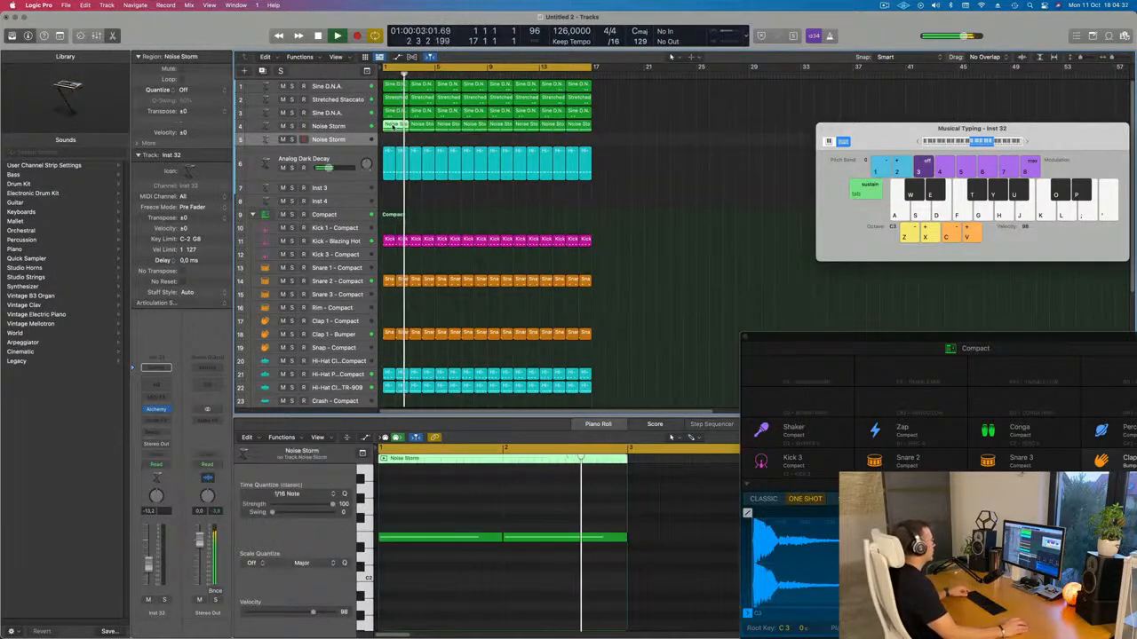
left_click_drag(394, 126, 392, 140)
Step: Rebuild the copied region as a two-bar row of short eighth notes and repeat it through the end of bar 16
left_click_drag(456, 502, 512, 545)
left_click_drag(389, 540, 481, 542)
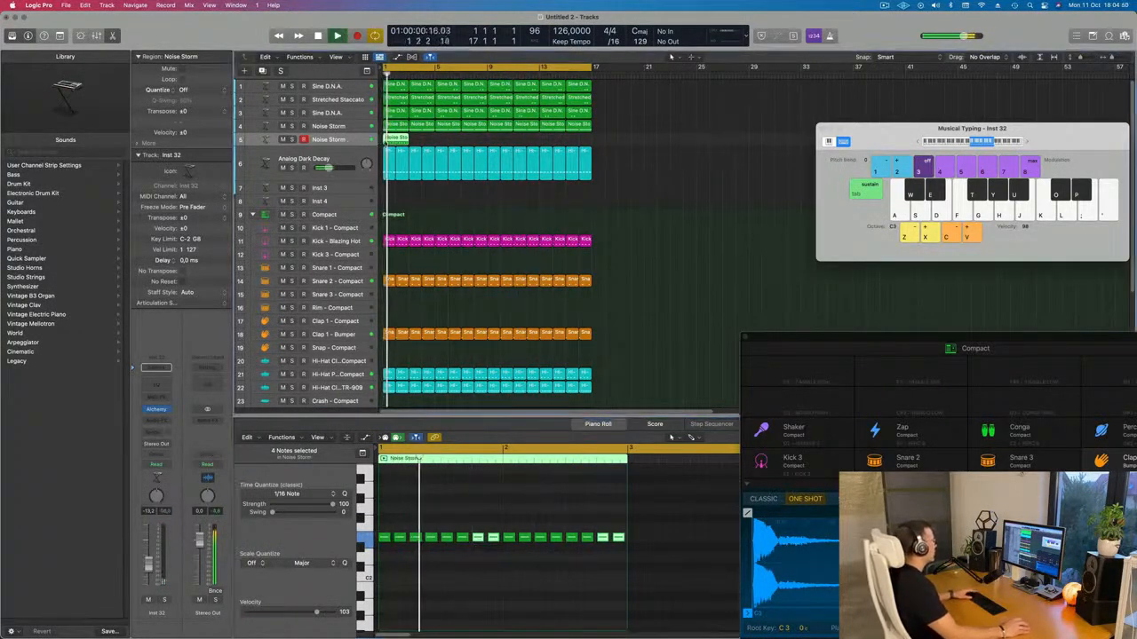
key("super+r")
key("super+r")
key("super+r")
key("super+r")
key("super+r")
key("super+r")
key("super+r")
key("Return")
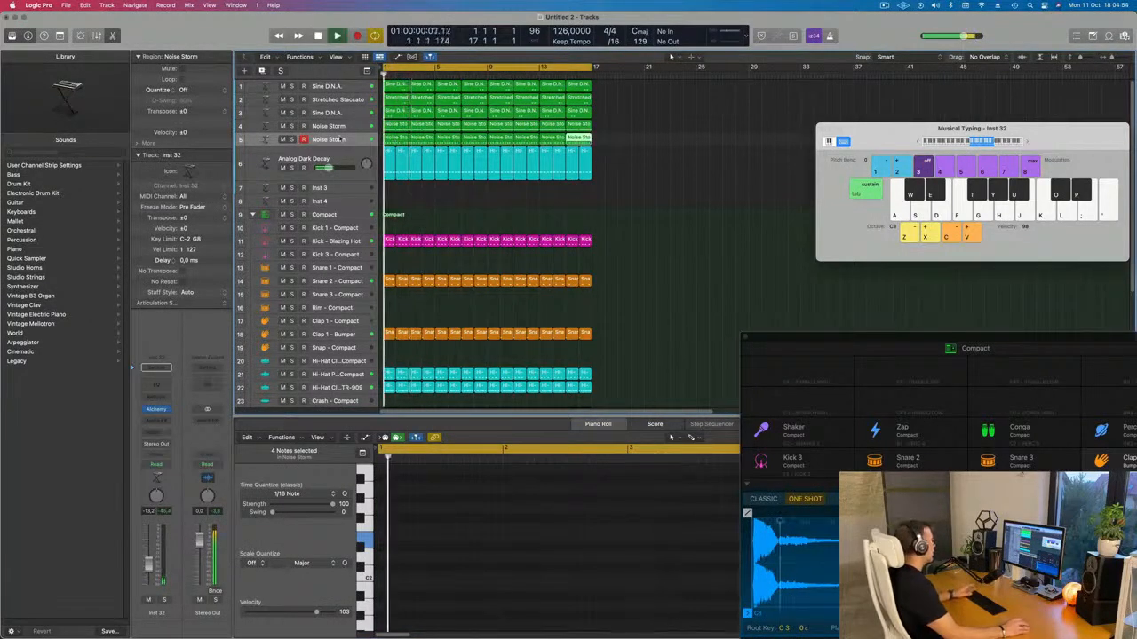
Step: Search Alchemy's presets for "acid" across all categories and load Minimal Acid Patterns on the duplicated track
key("super+a")
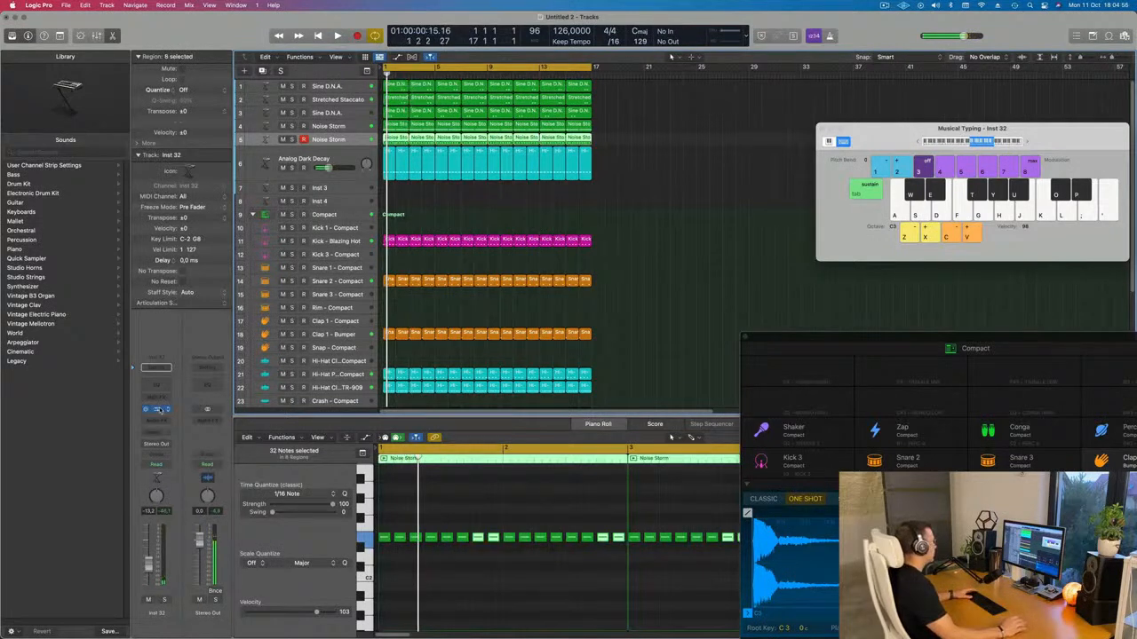
left_click(157, 409)
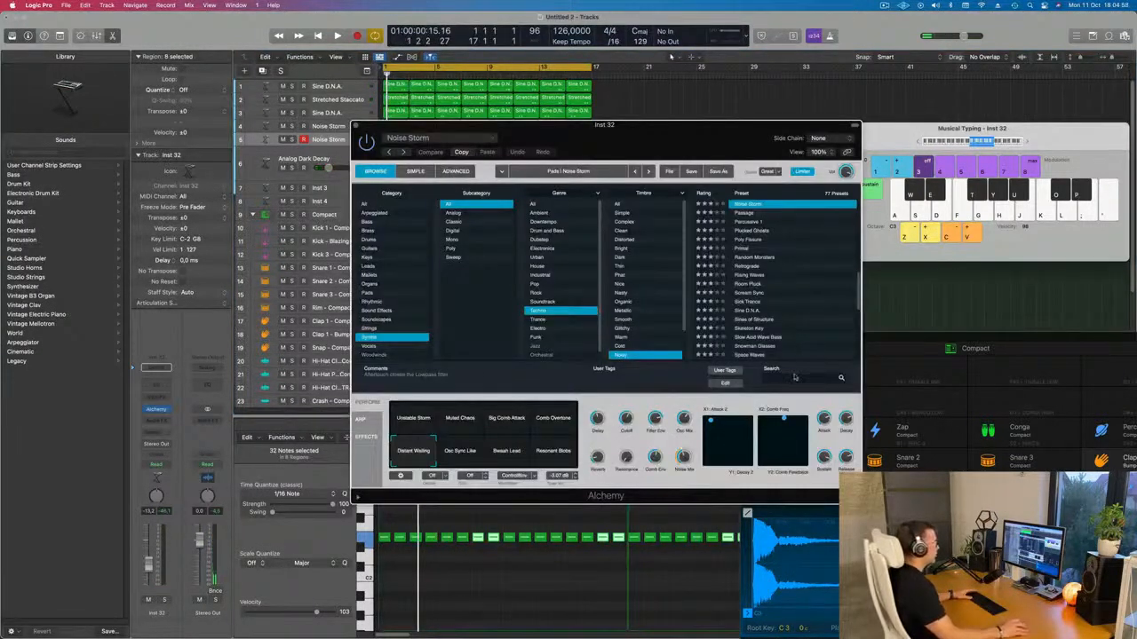
type("id")
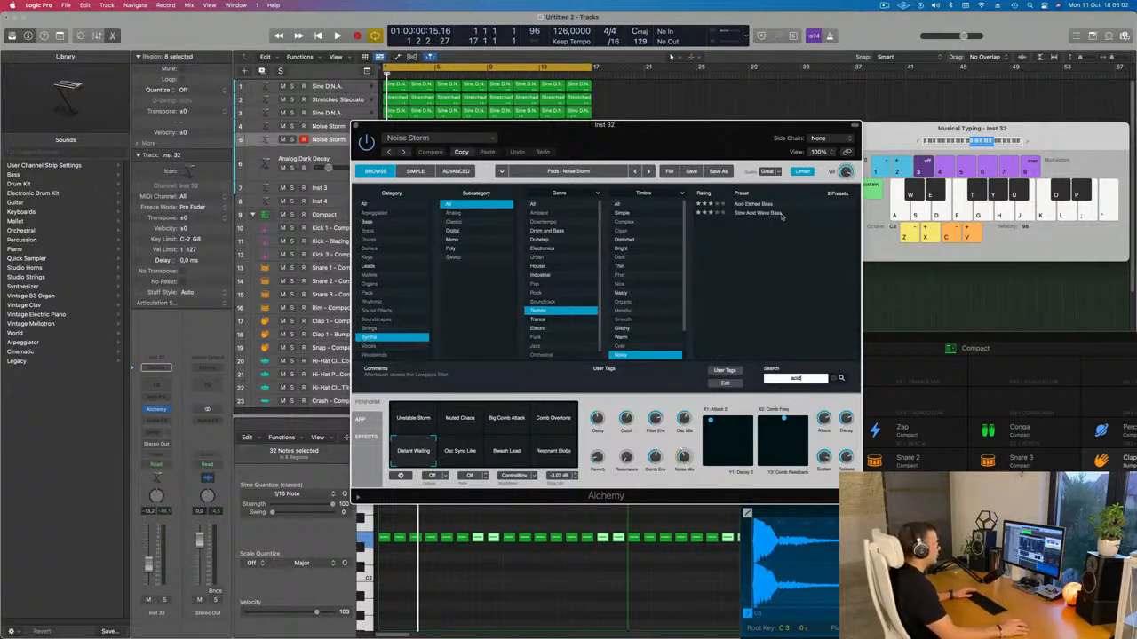
left_click(372, 206)
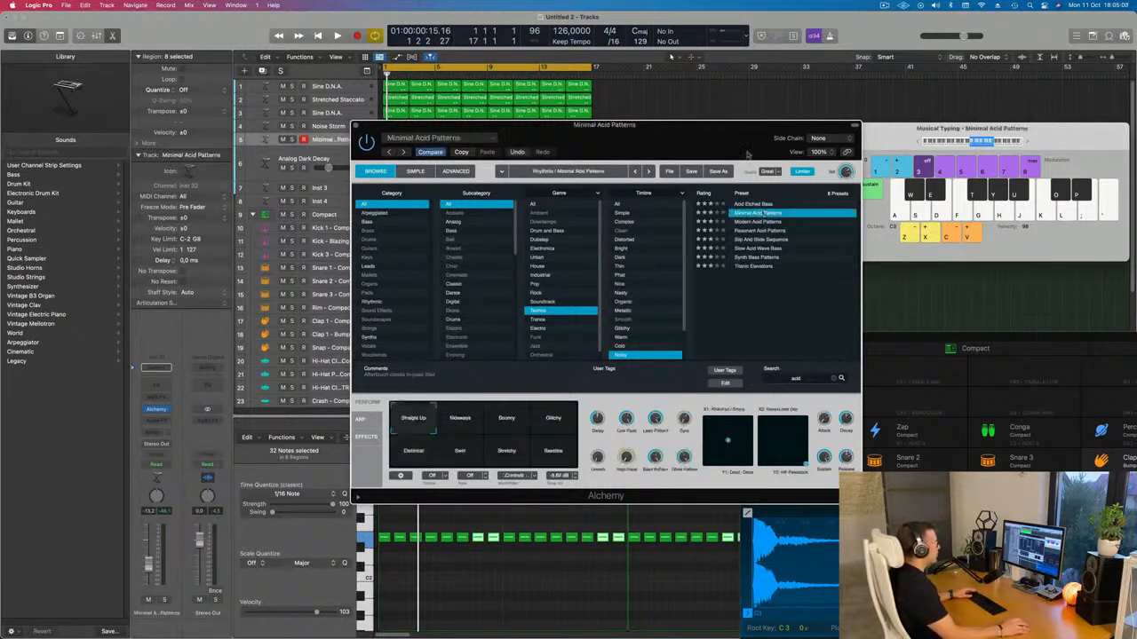
left_click(762, 213)
Step: Play the loop, lower the Minimal Acid Patterns track's volume to about -16 dB and try the Sideways snapshot
left_click_drag(859, 182, 892, 153)
key("space")
left_click_drag(149, 564, 149, 568)
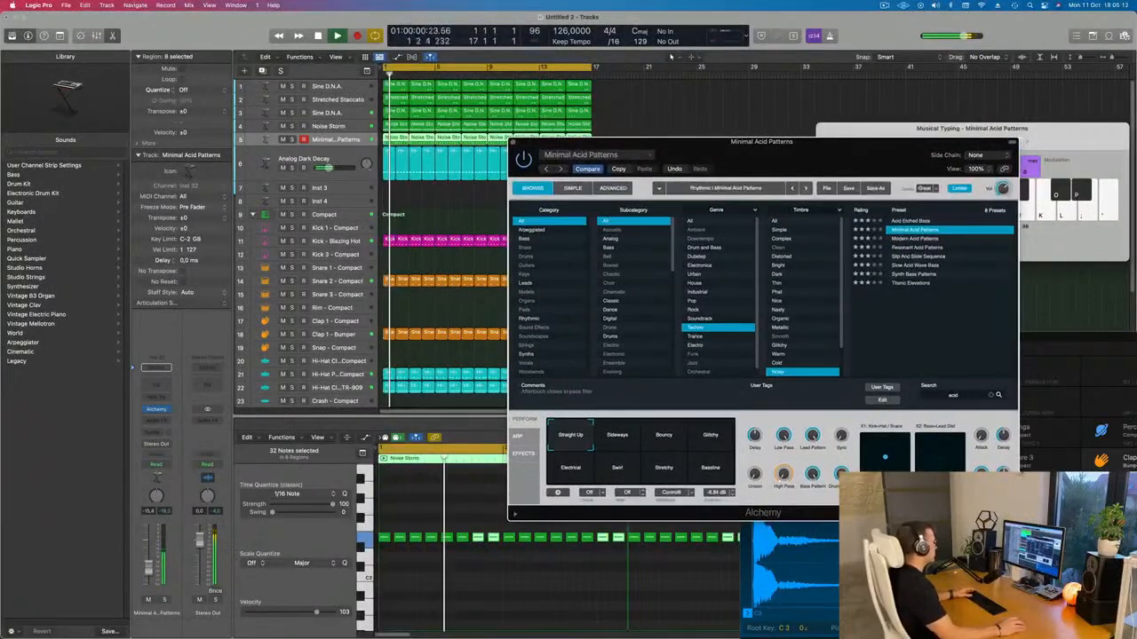
left_click(616, 435)
left_click_drag(823, 156, 841, 124)
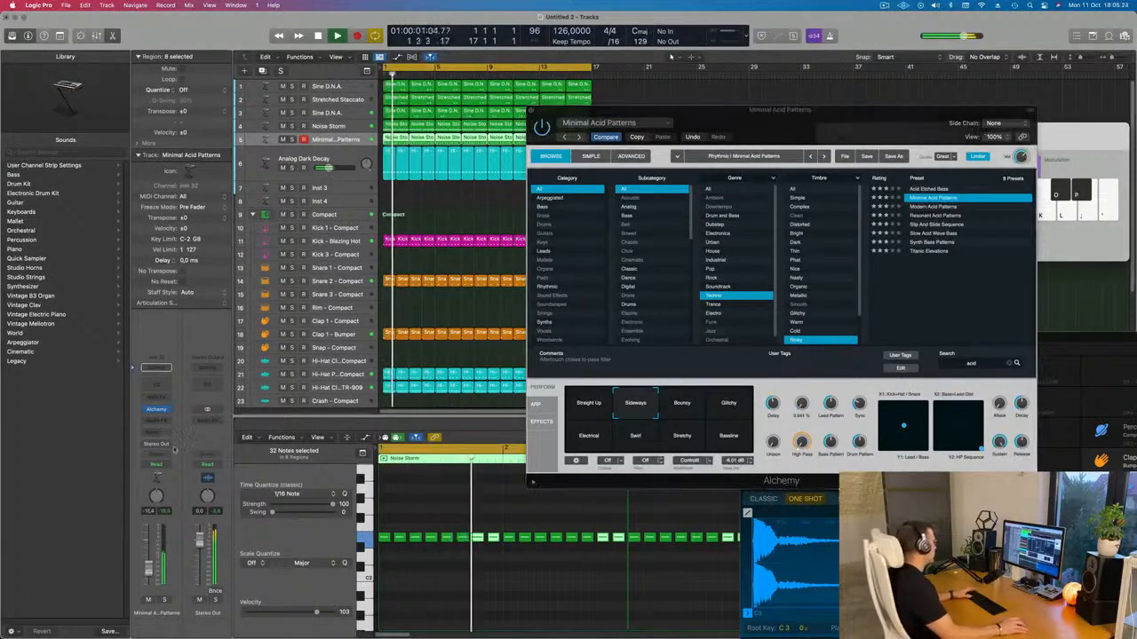
Step: Add a send from the Minimal Acid Patterns track to the Bus 3 delay and raise its send level
left_click(157, 367)
mouse_move(205, 447)
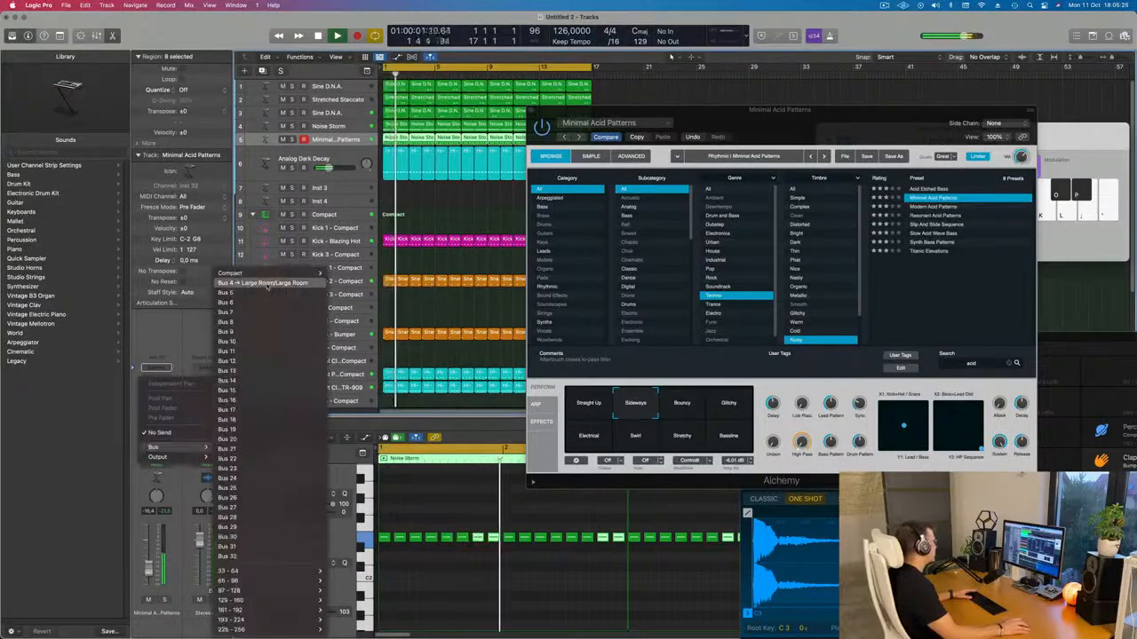
mouse_move(302, 272)
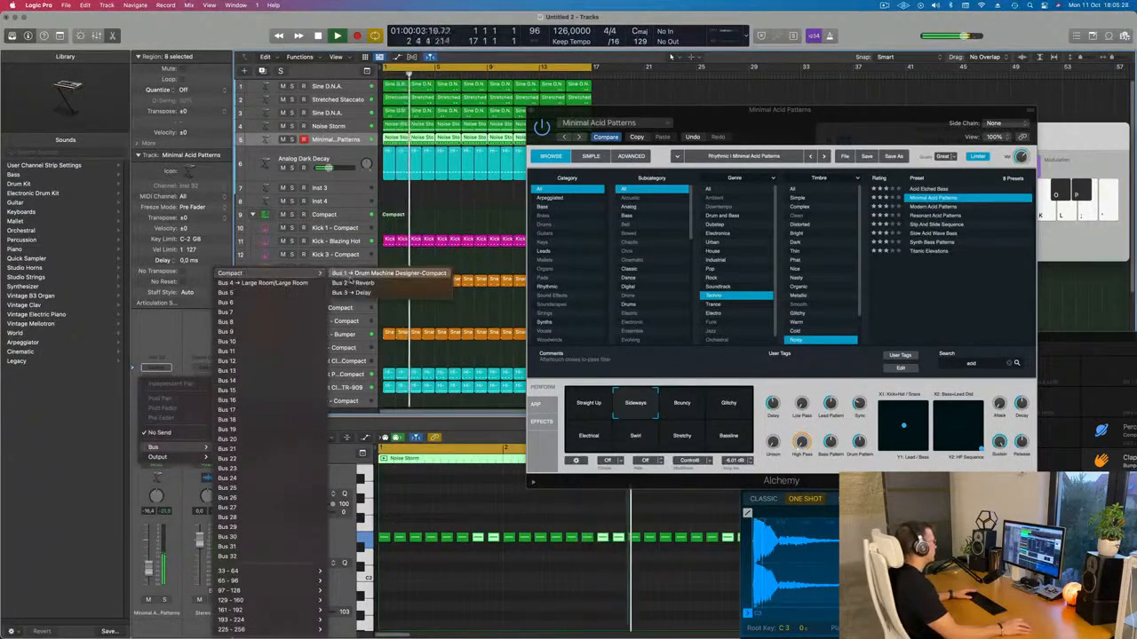
left_click(356, 292)
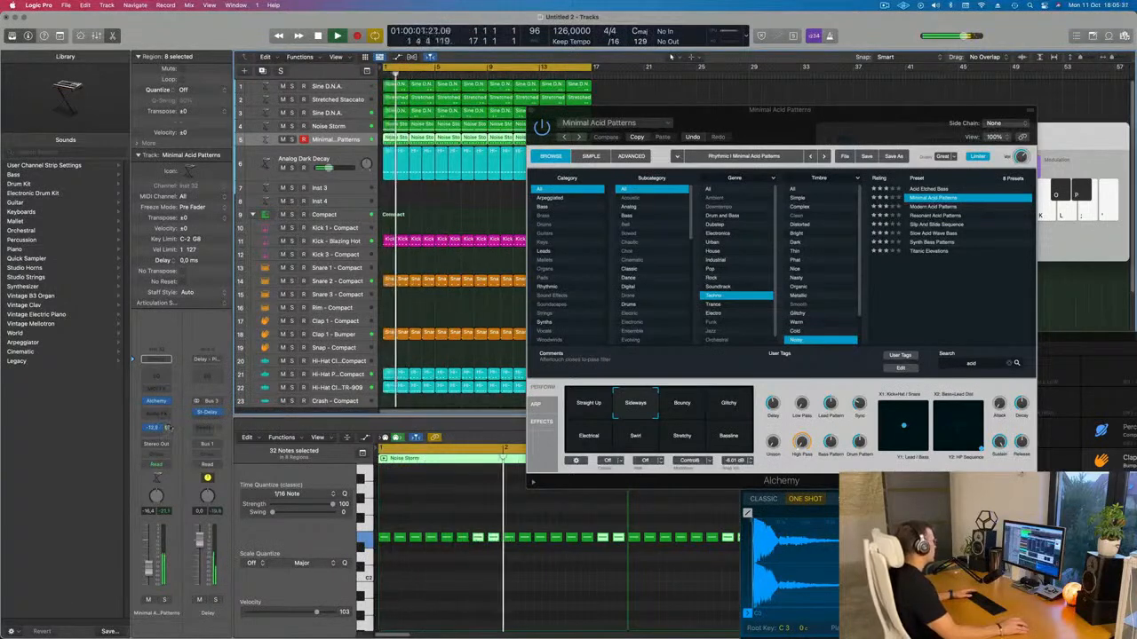
left_click_drag(866, 131, 821, 121)
Step: Raise the Minimal Acid Patterns track to about -13.4 dB while auditioning the Bouncy, Glitchy, Bassline, Stretchy, Swirl and Electrical snapshots
left_click(640, 394)
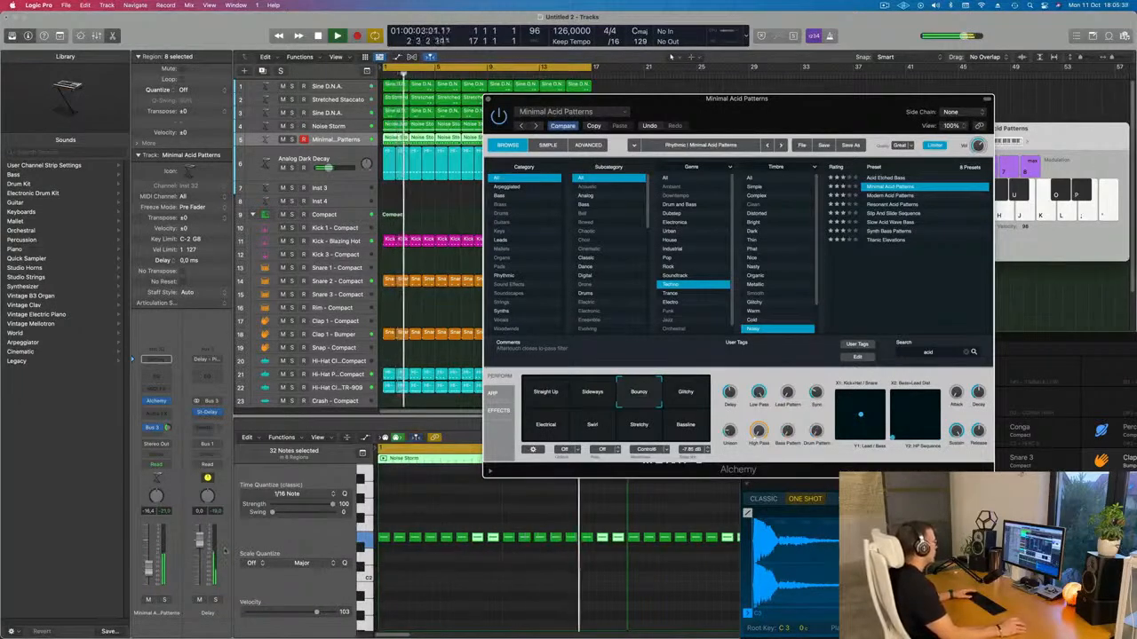
left_click_drag(149, 573, 148, 571)
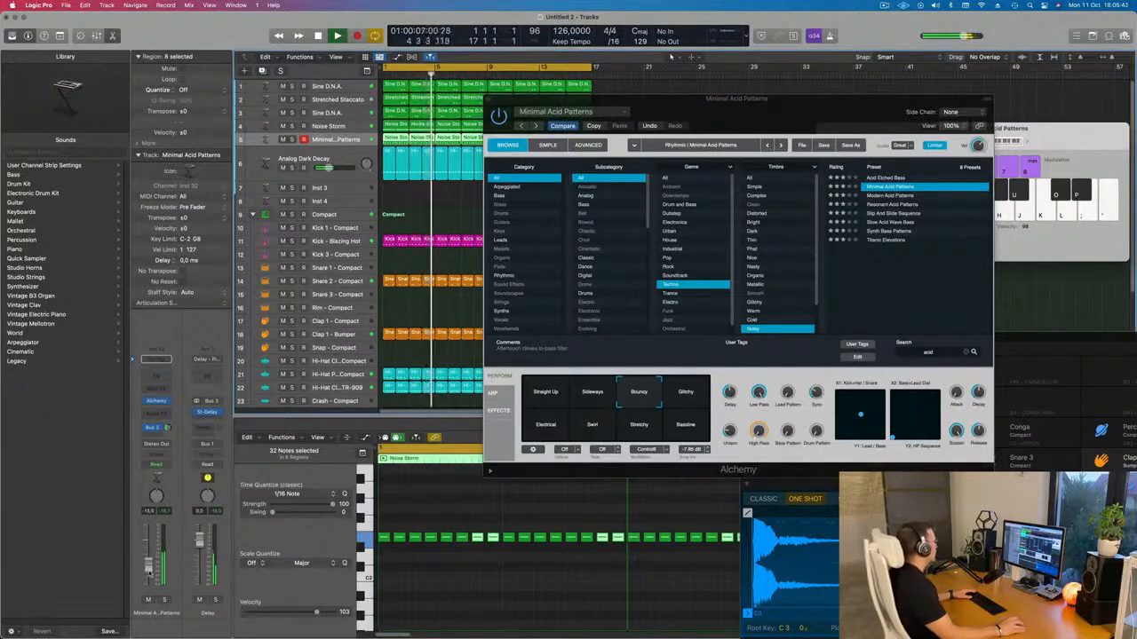
left_click(692, 395)
left_click(685, 427)
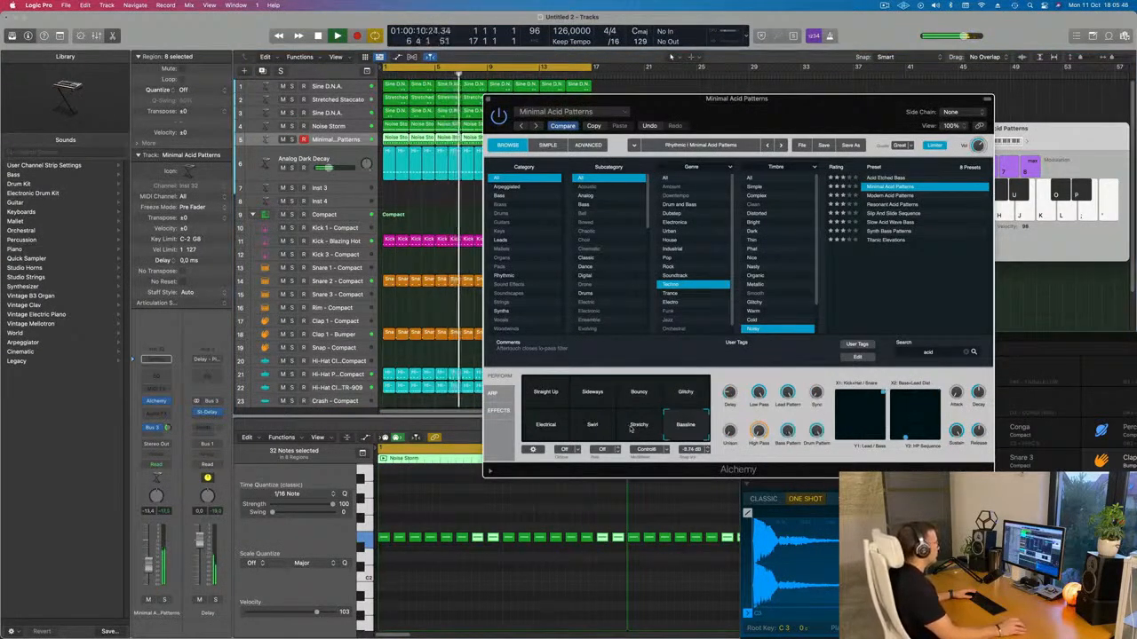
left_click(632, 430)
left_click(588, 430)
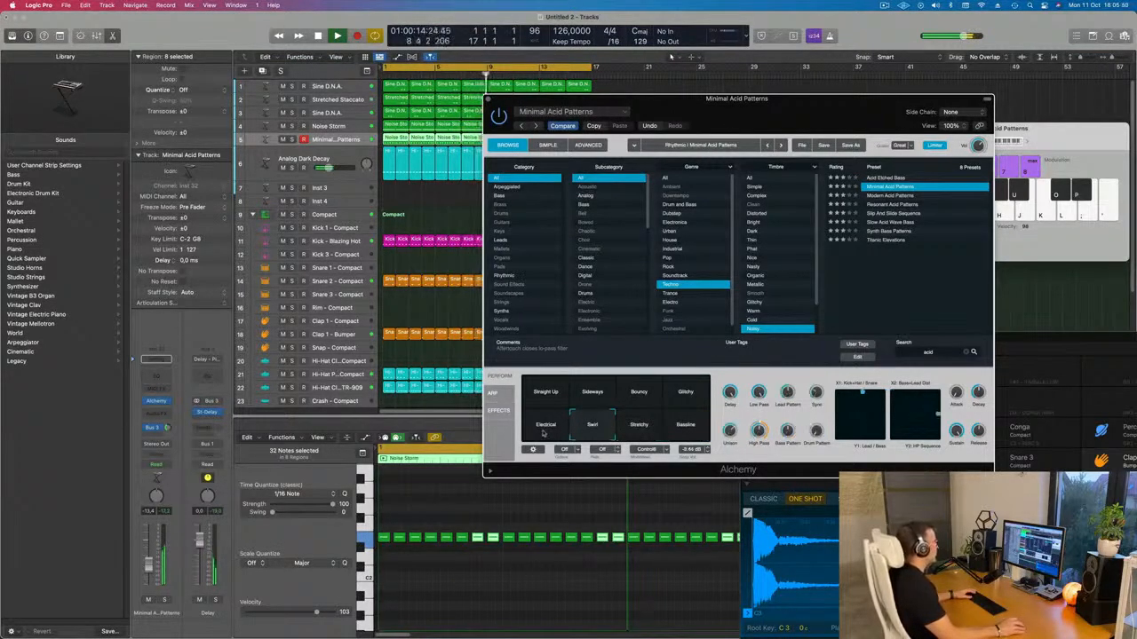
left_click(545, 432)
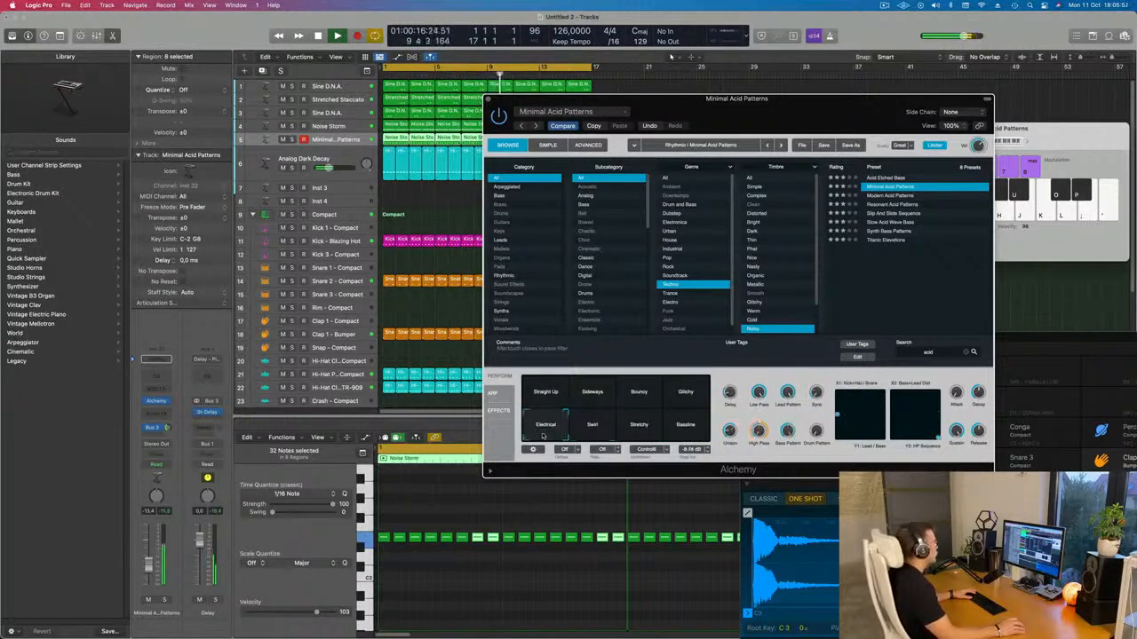
left_click(600, 428)
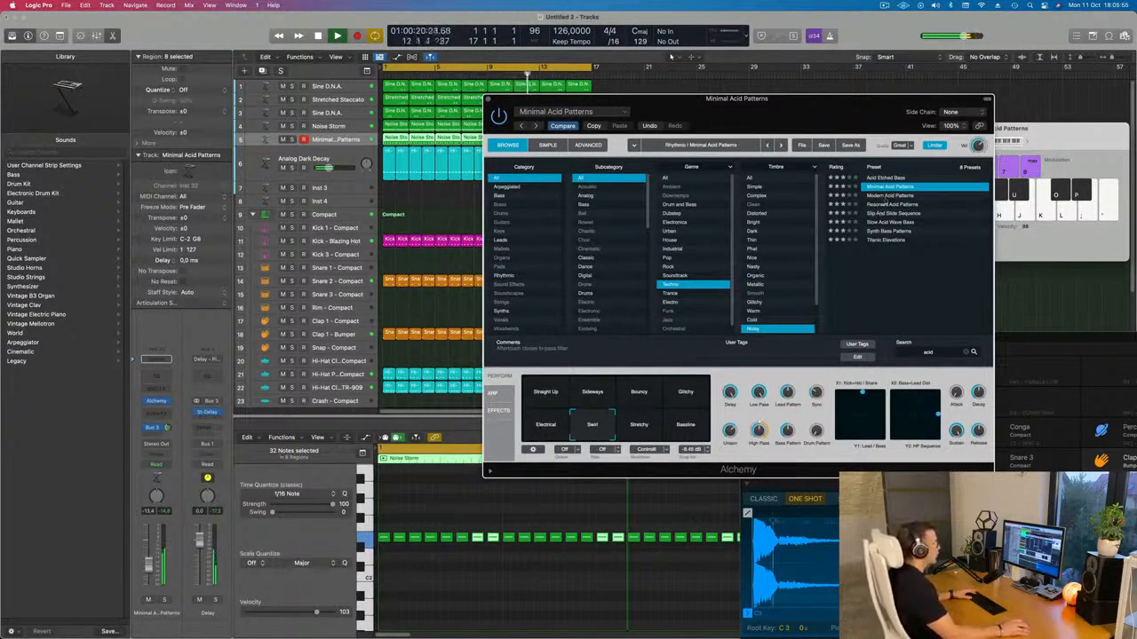
Step: Audition the Acid Etched Bass preset and the Modern Acid Patterns preset with its snapshots from Amped through Thick Phased
left_click(892, 179)
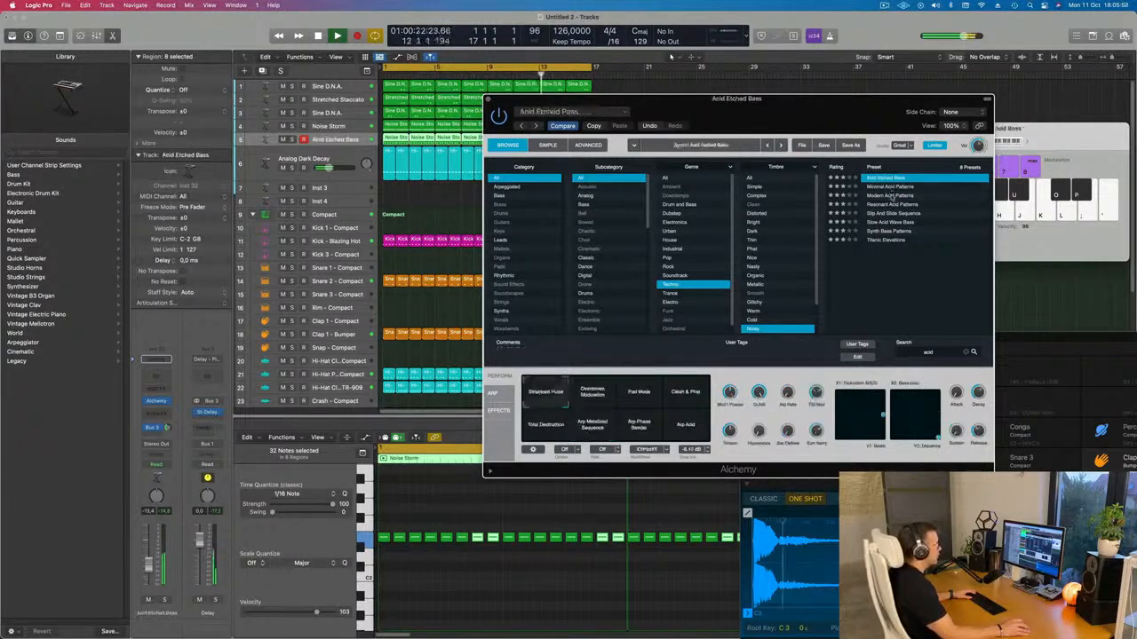
left_click(891, 195)
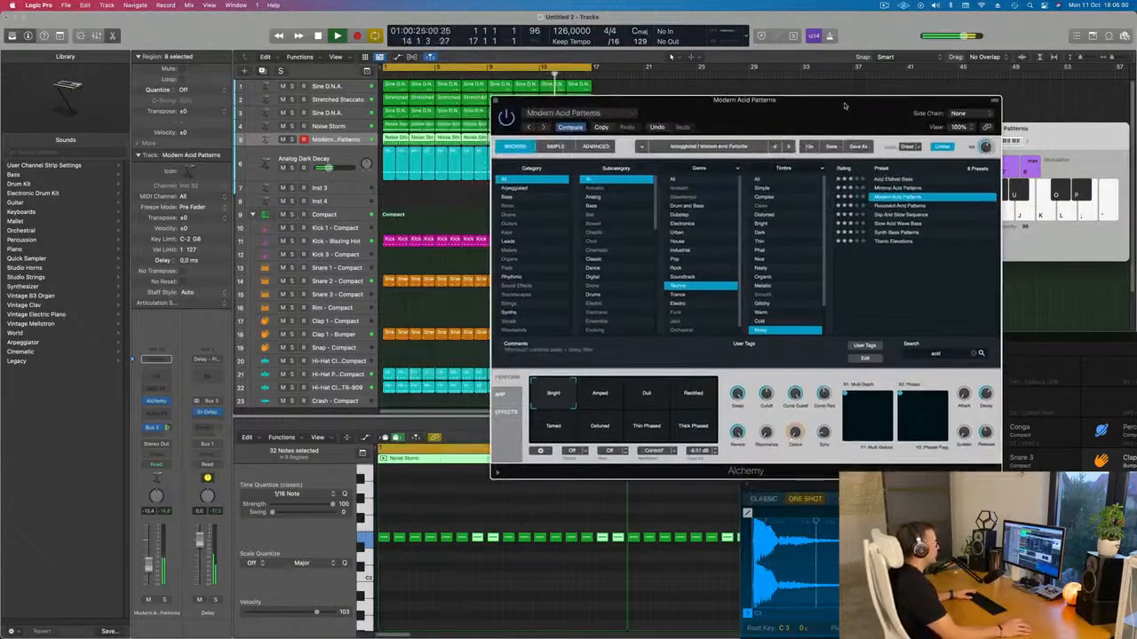
left_click(597, 402)
left_click(651, 404)
left_click(697, 403)
left_click(553, 427)
left_click(599, 428)
left_click(640, 436)
left_click(692, 428)
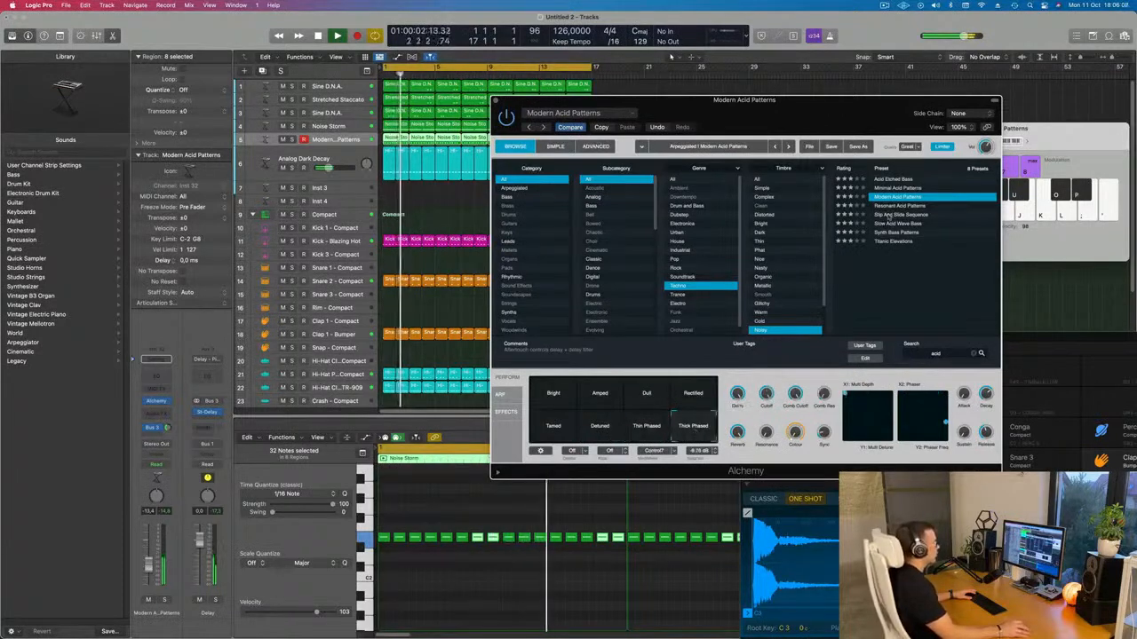
Step: Audition the Resonant Acid Patterns, Slip And Slide Sequence, Slow Acid Wave Bass, Synth Bass Patterns and Titanic Elevations presets
left_click(870, 206)
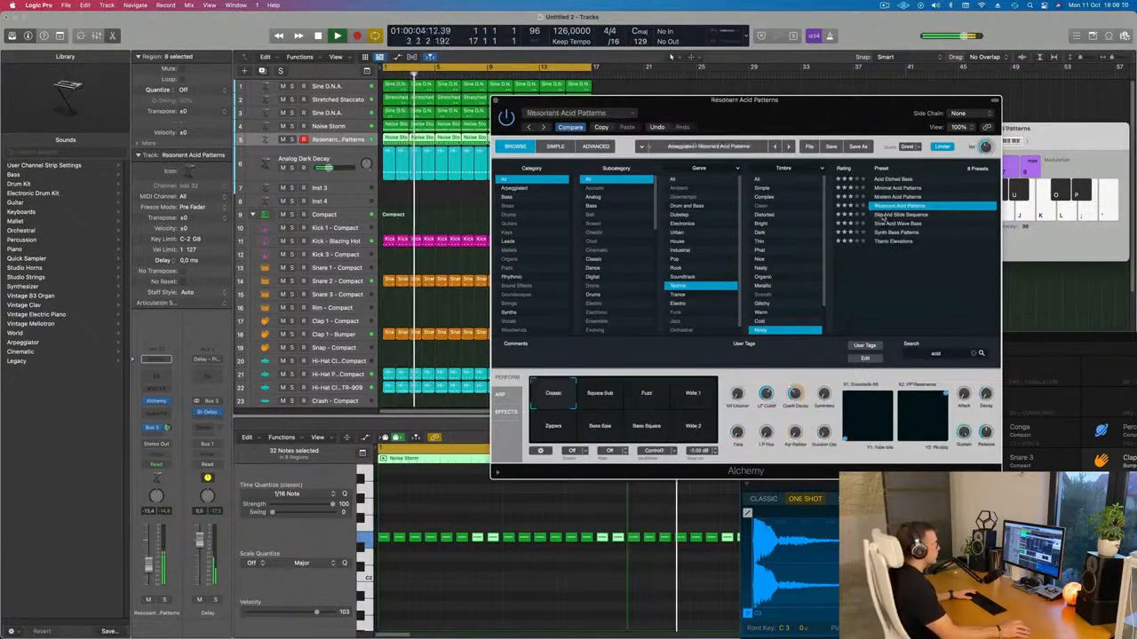
left_click(888, 216)
left_click(890, 224)
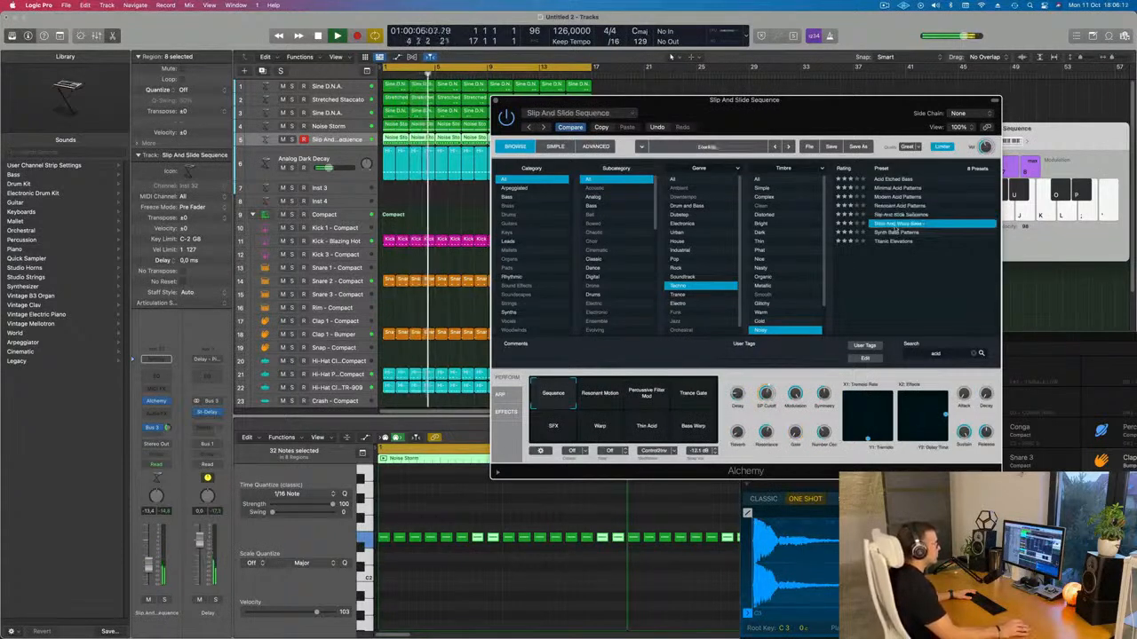
left_click(894, 233)
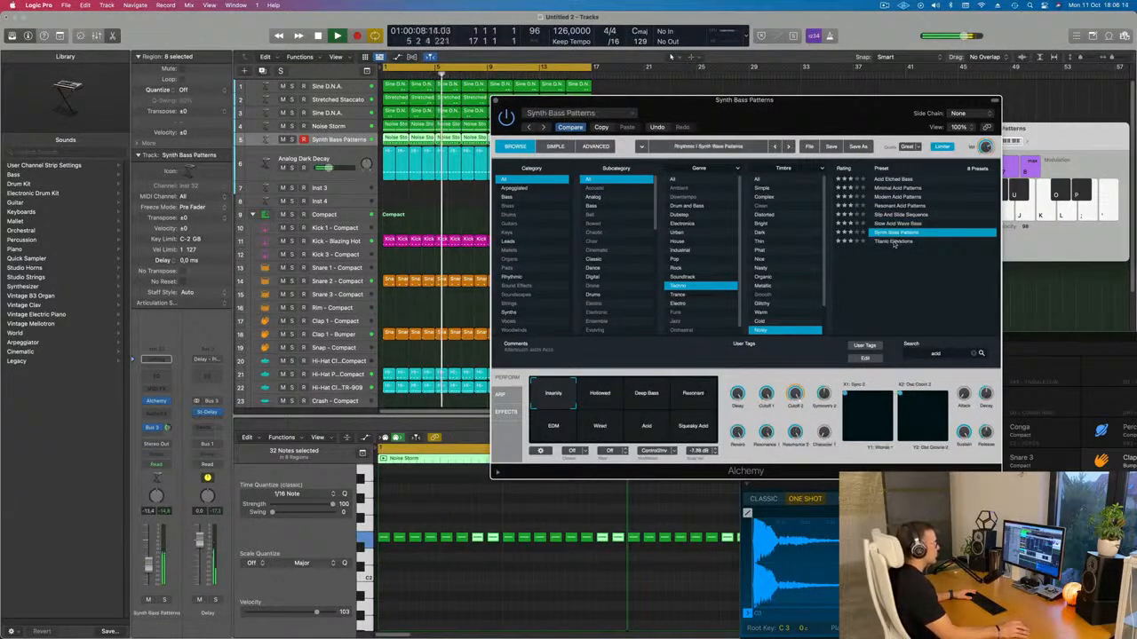
left_click(895, 242)
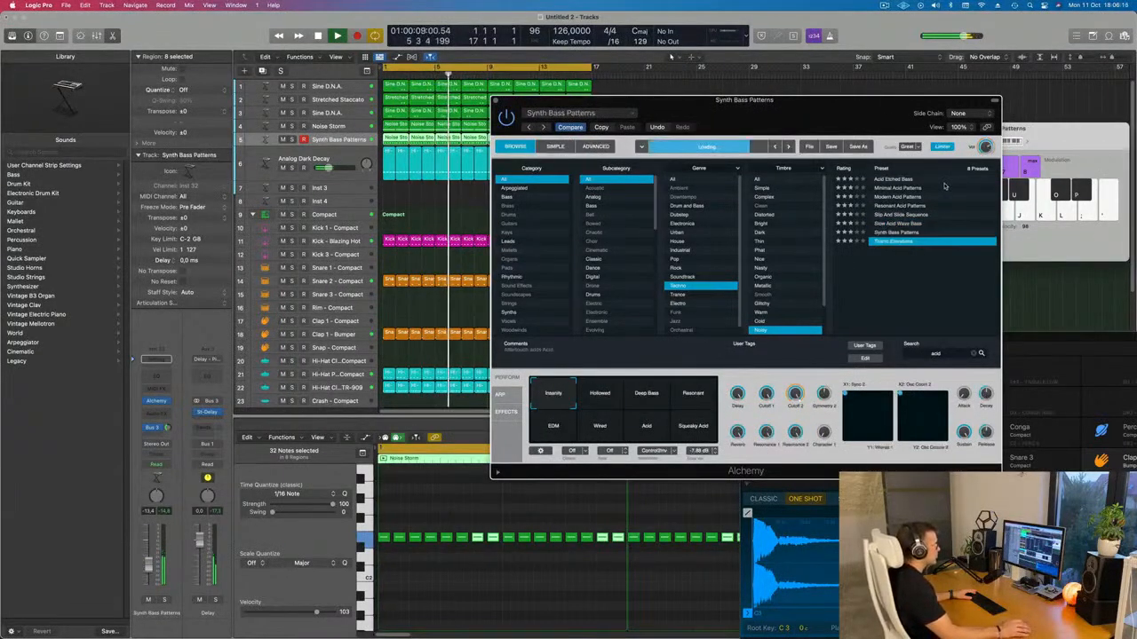
Step: Reload Minimal Acid Patterns, compare its Swirl, Stretchy, Bassline and Bouncy snapshots, and settle on Glitchy with the loop playing
left_click(897, 188)
left_click(601, 428)
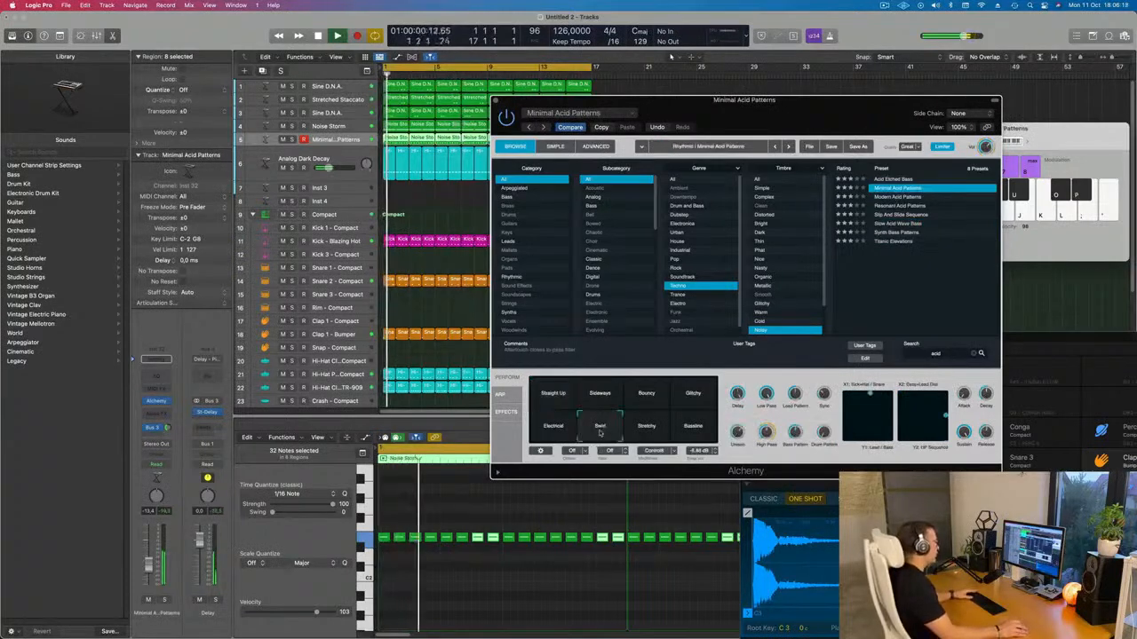
left_click(692, 396)
left_click(621, 423)
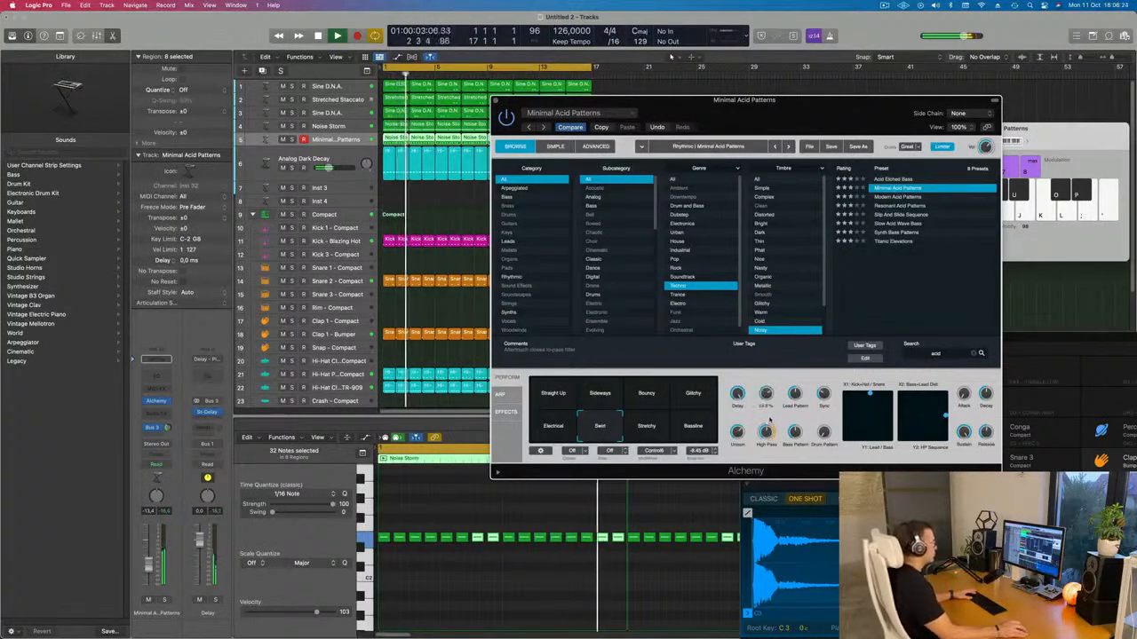
left_click(656, 434)
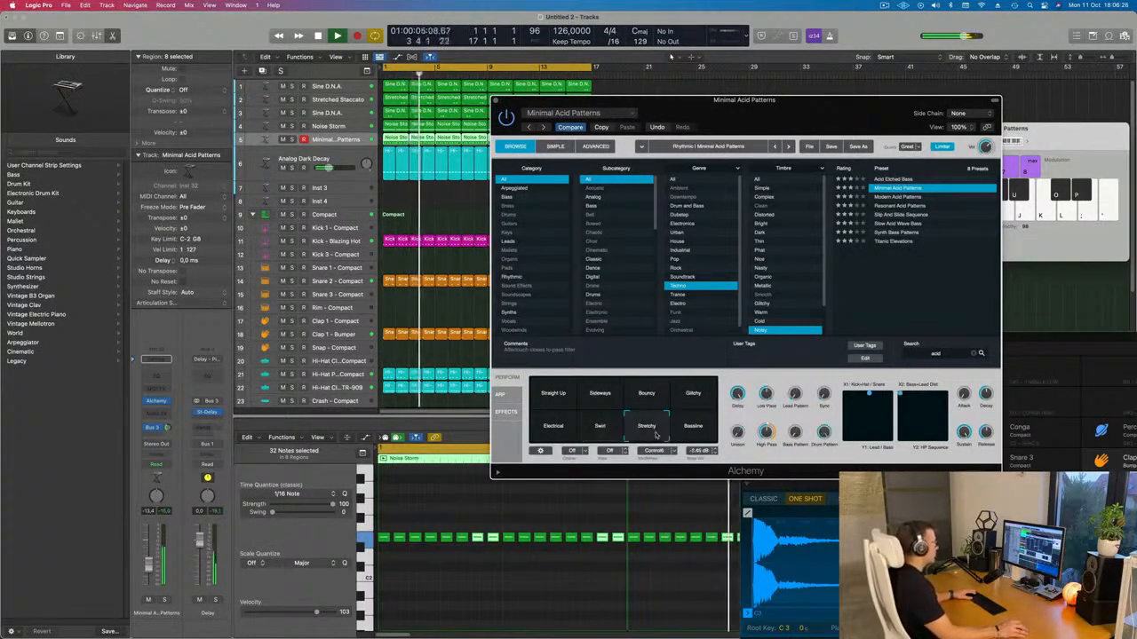
left_click(694, 426)
left_click(627, 395)
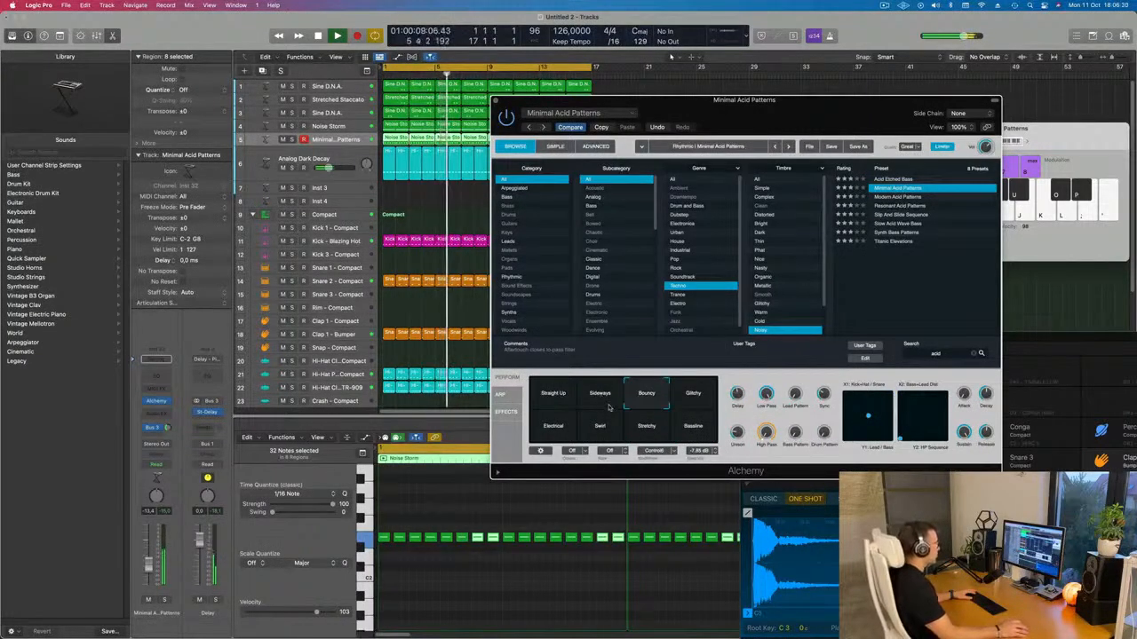
left_click(695, 398)
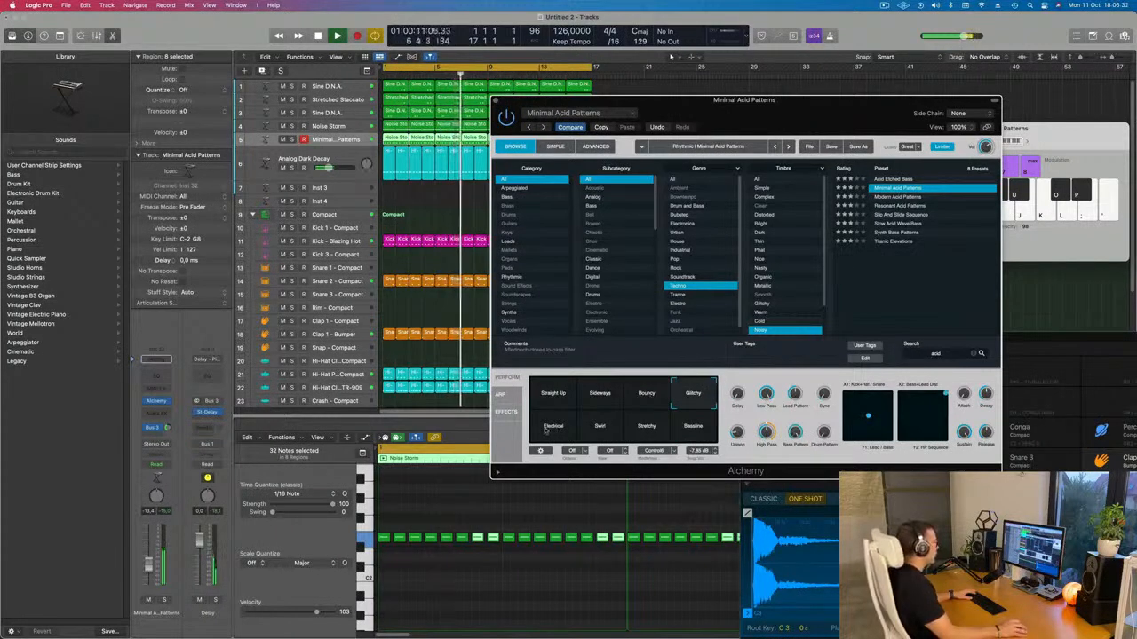
key("space")
key("space")
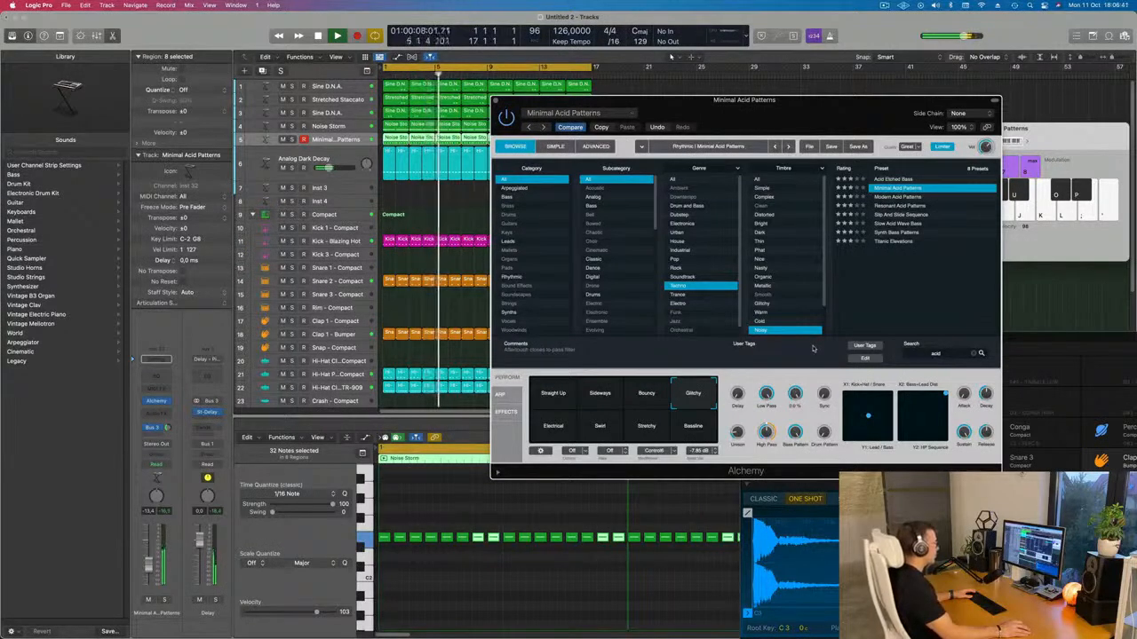
Step: Try turning the Glitchy snapshot's Low Pass control down to 0% during playback
key("space")
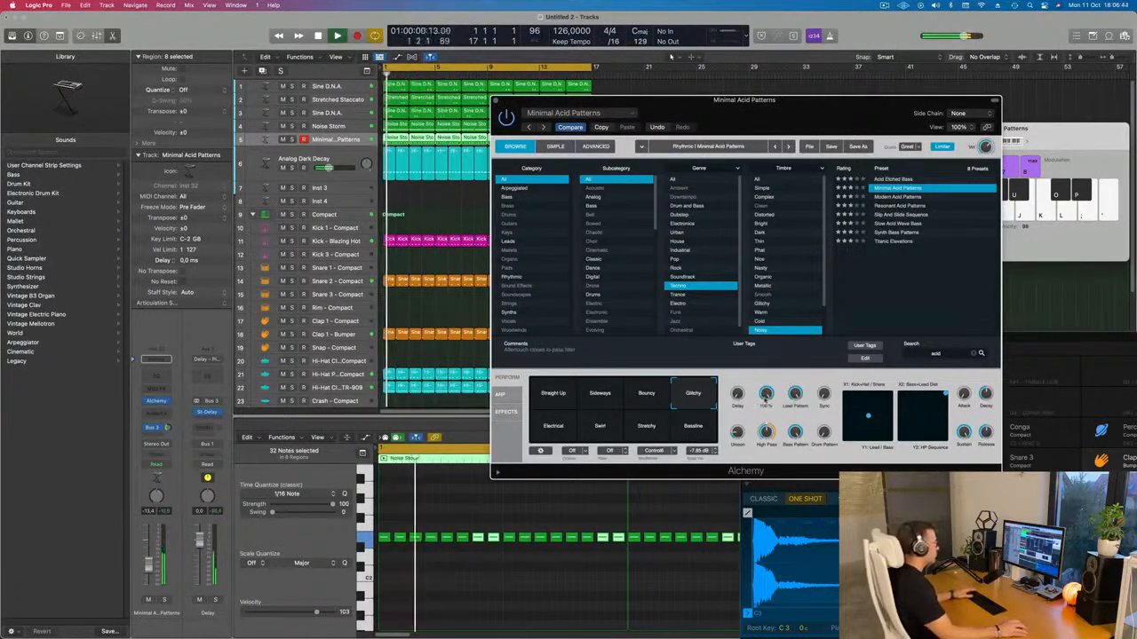
left_click_drag(766, 393, 763, 473)
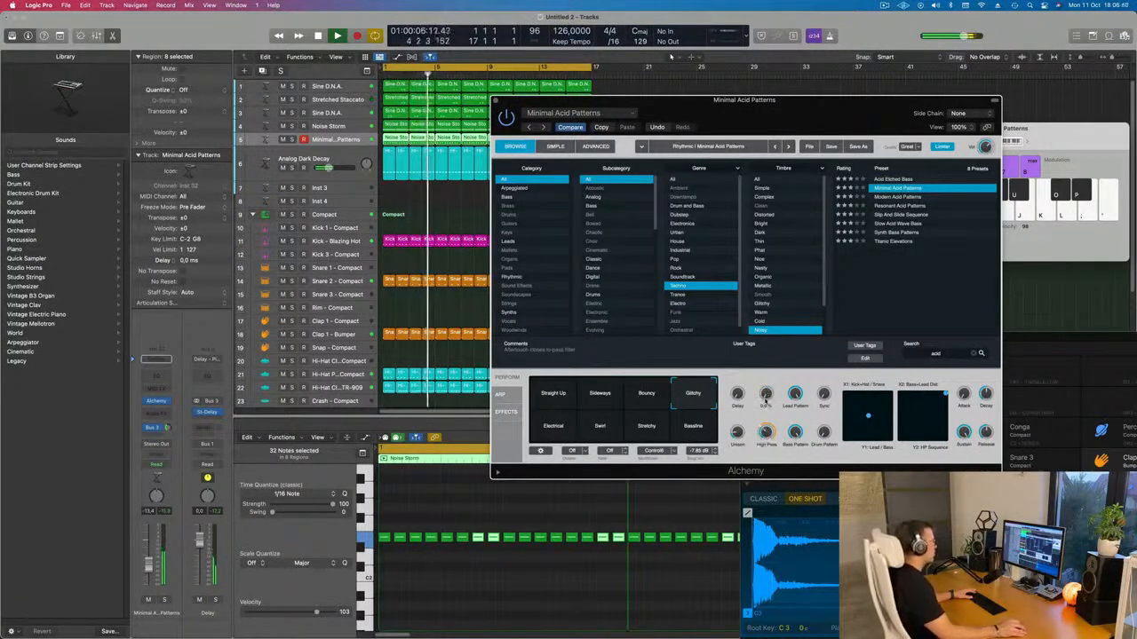
Step: Insert a Compressor on the Minimal Acid Patterns track and set its side chain source to Inst 6
left_click(160, 413)
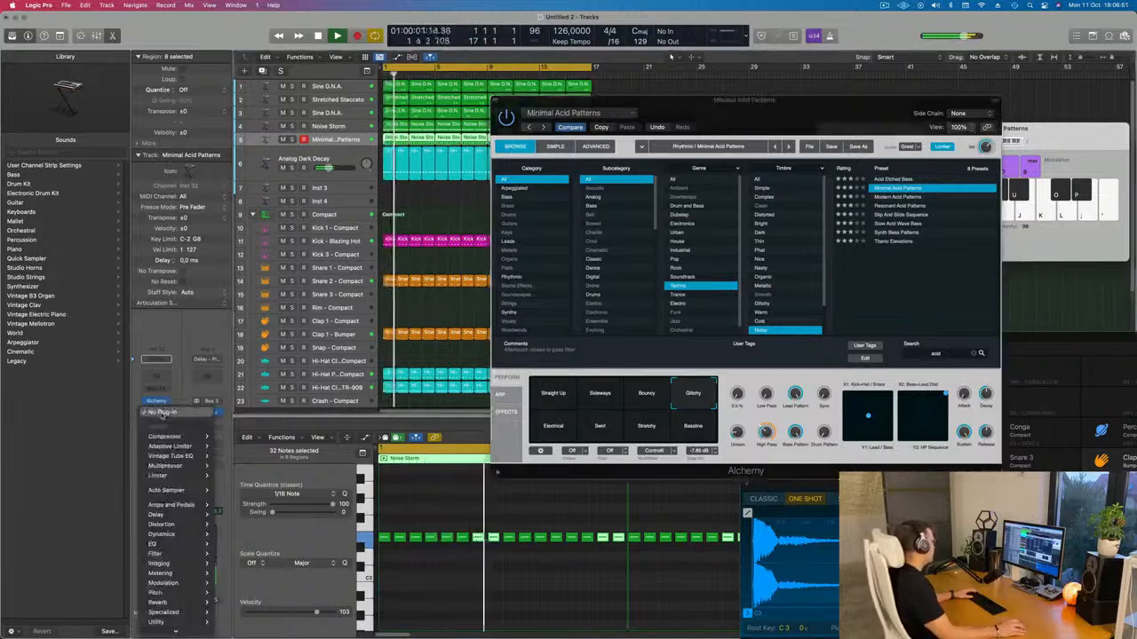
mouse_move(169, 437)
left_click(233, 437)
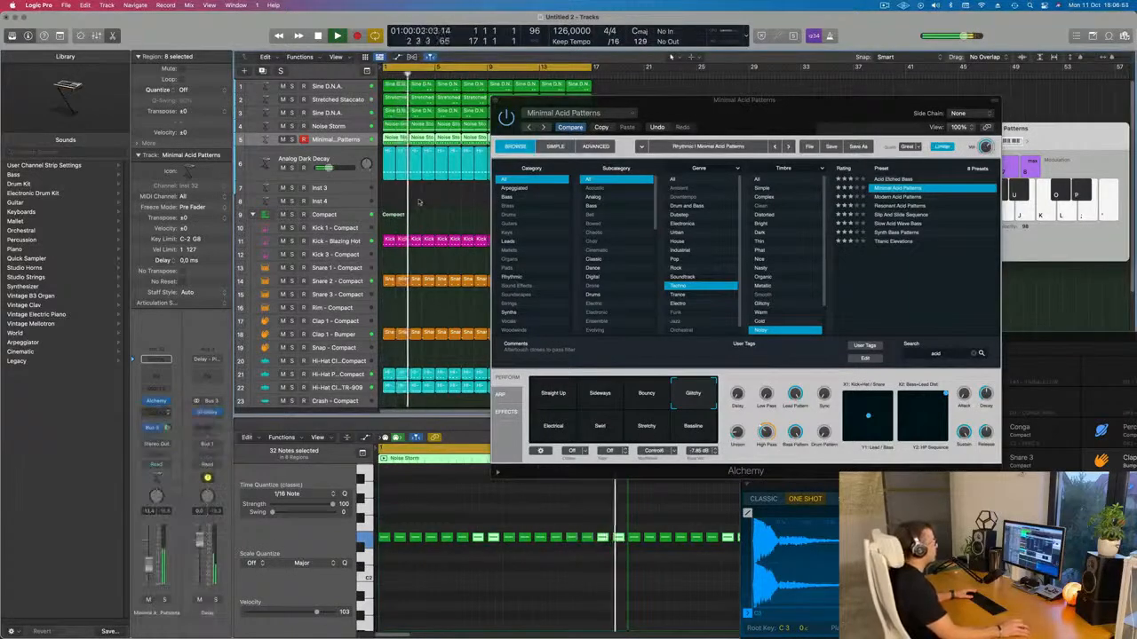
left_click_drag(704, 147, 564, 132)
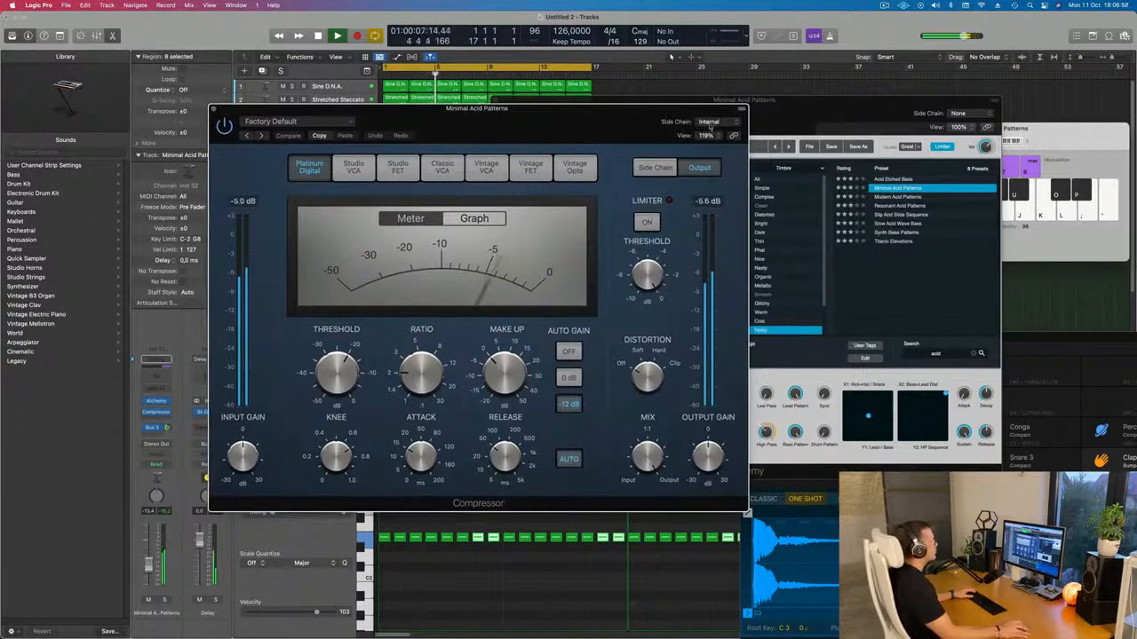
left_click(708, 124)
mouse_move(715, 147)
left_click(775, 198)
Step: Raise the compressor's ratio and shorten its release time, leaving the compressor window closed
left_click_drag(545, 124, 664, 121)
left_click_drag(540, 369, 540, 351)
left_click_drag(624, 453, 605, 511)
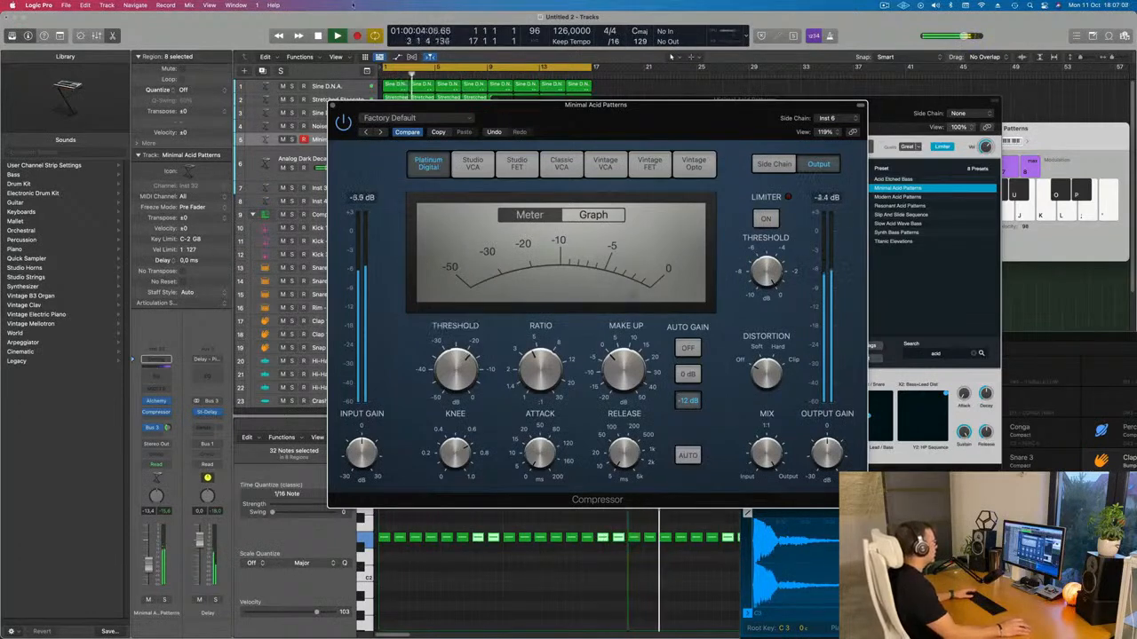
key("super+w")
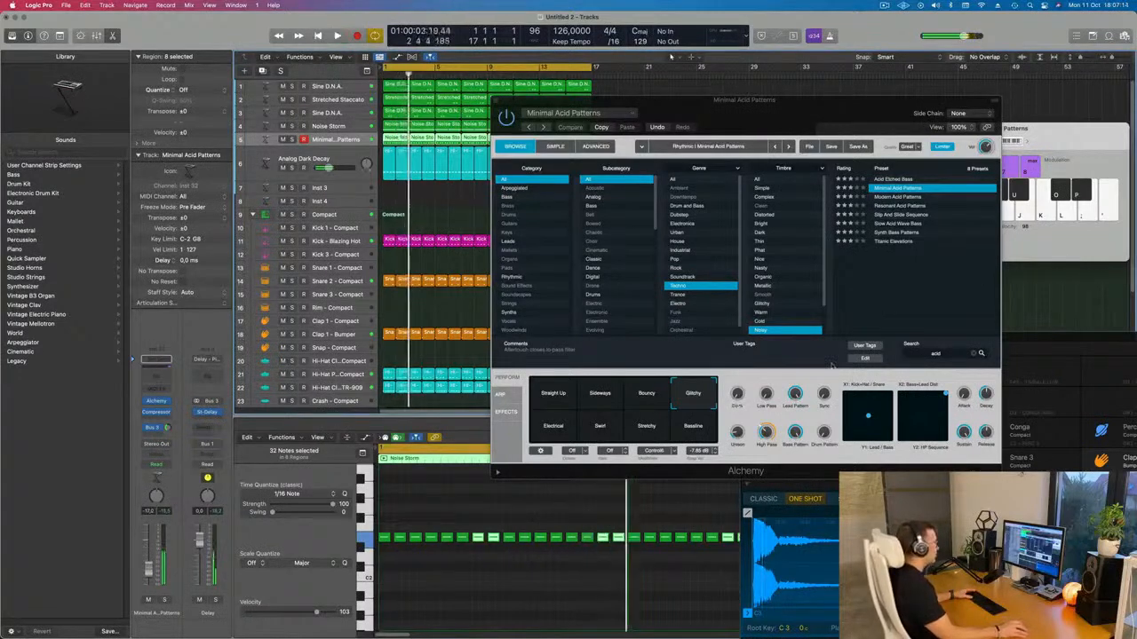
Step: Audition the Bassline and Stretchy snapshots in the mix, solo Minimal Acid Patterns, and compare snapshots from Straight Up through Stretchy
left_click(697, 429)
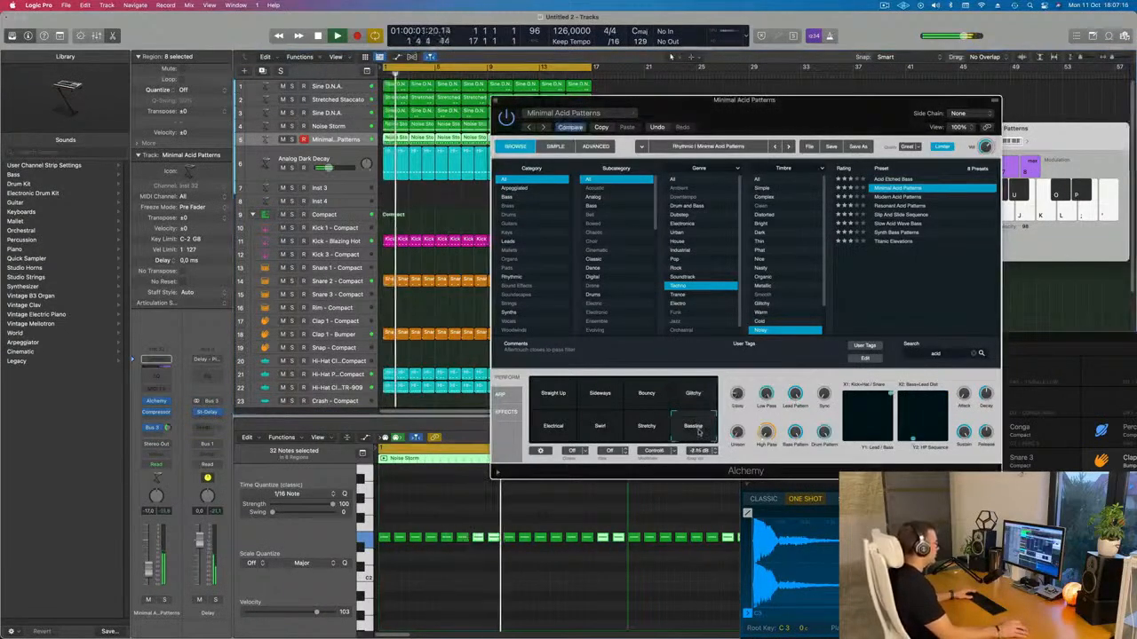
left_click(645, 432)
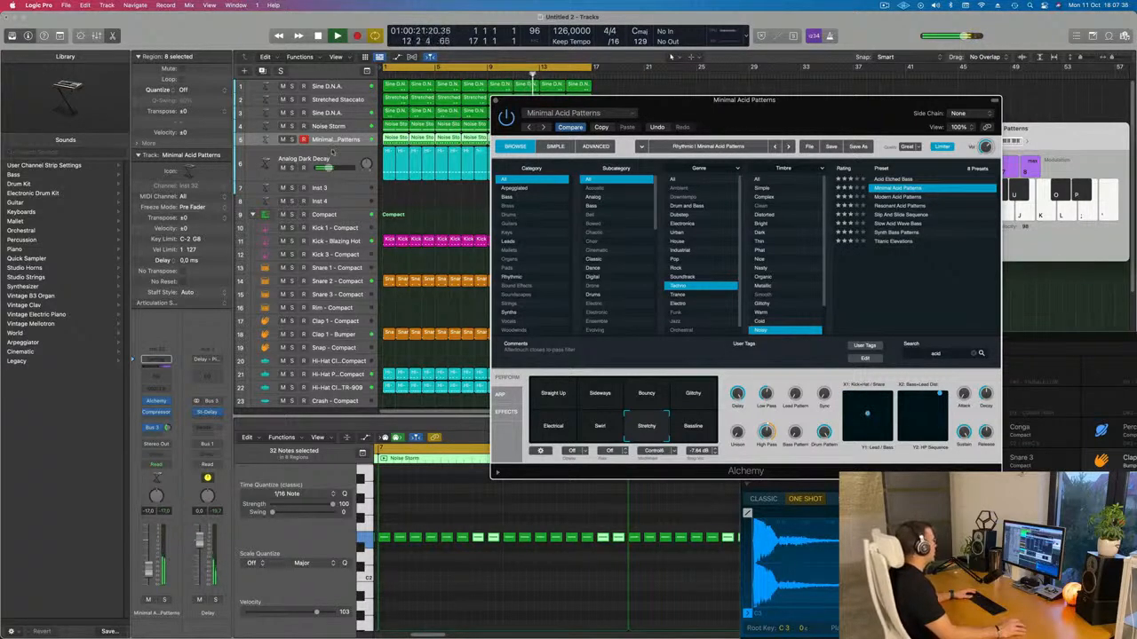
left_click(291, 140)
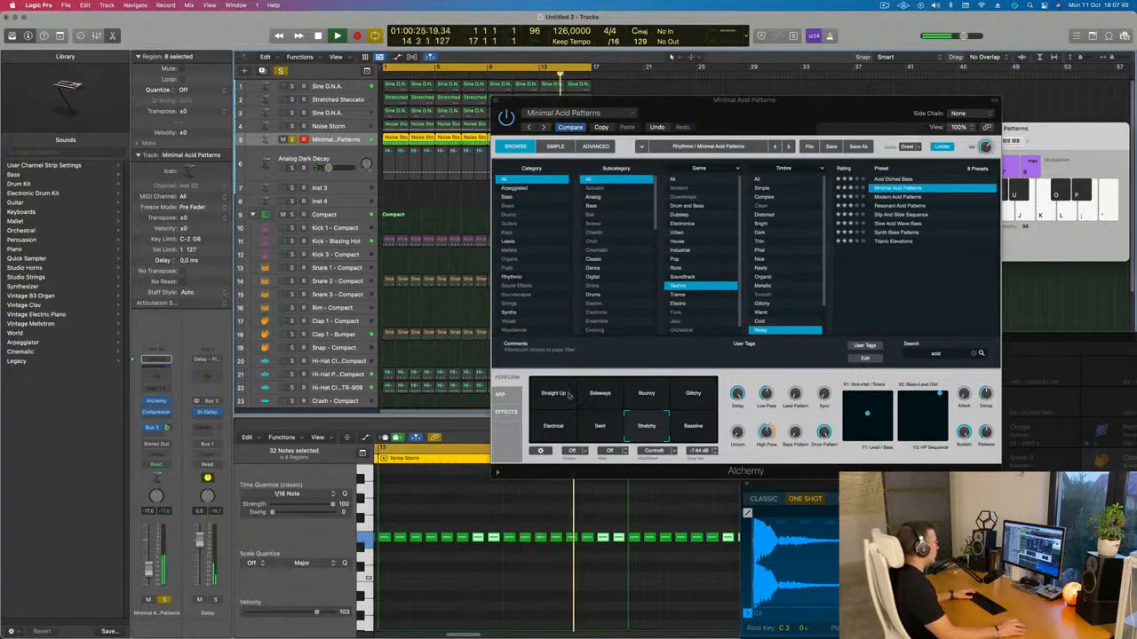
left_click(559, 395)
left_click(605, 399)
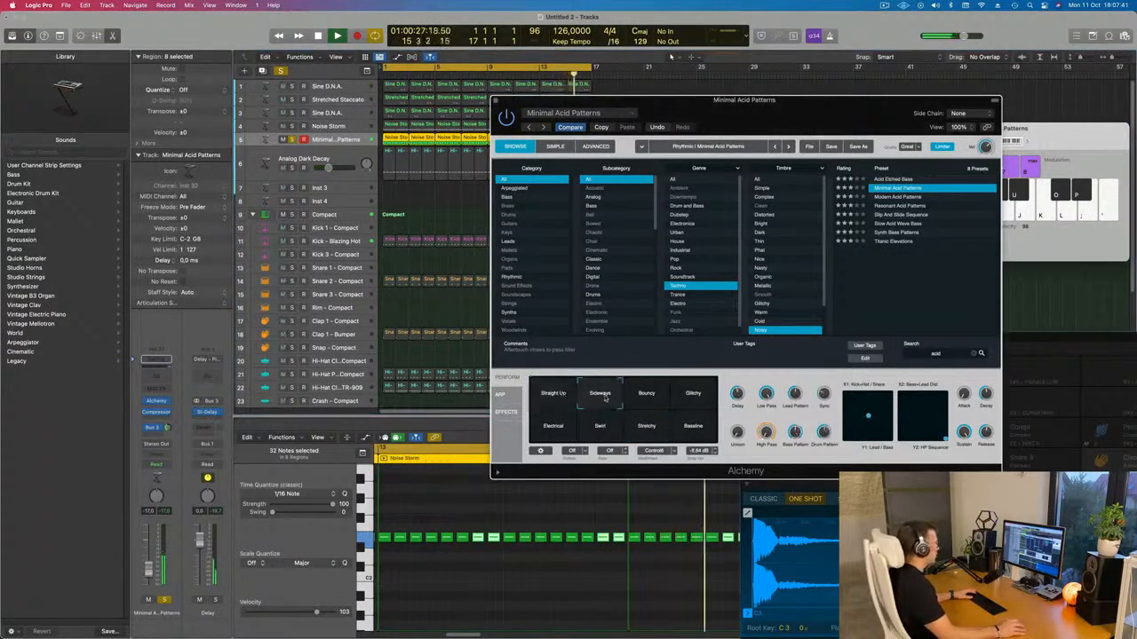
left_click(647, 401)
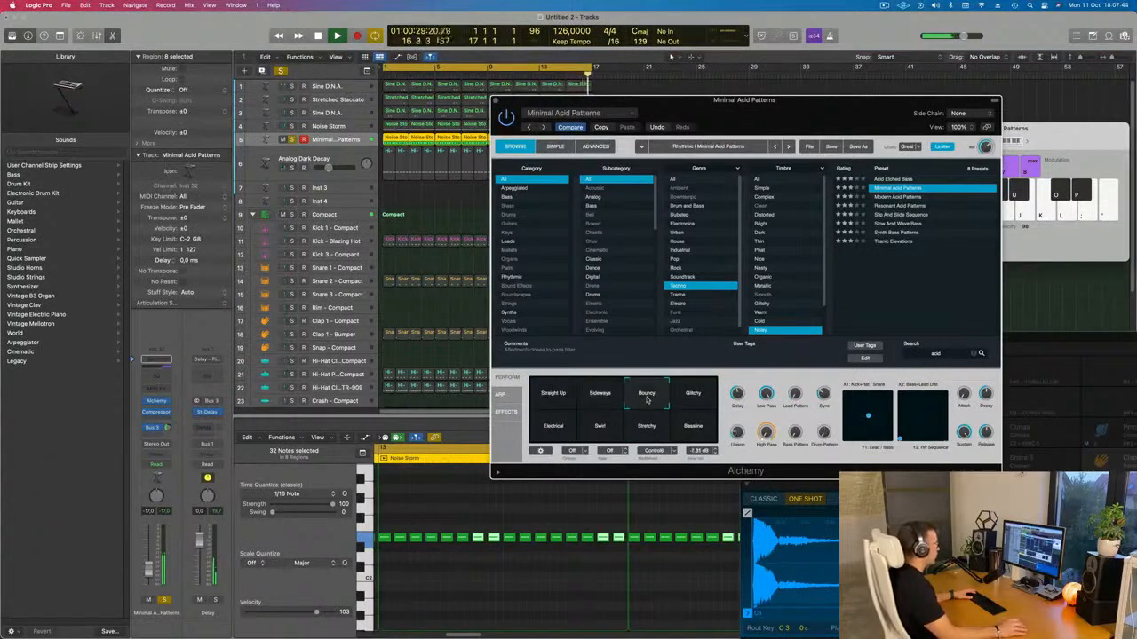
left_click(693, 398)
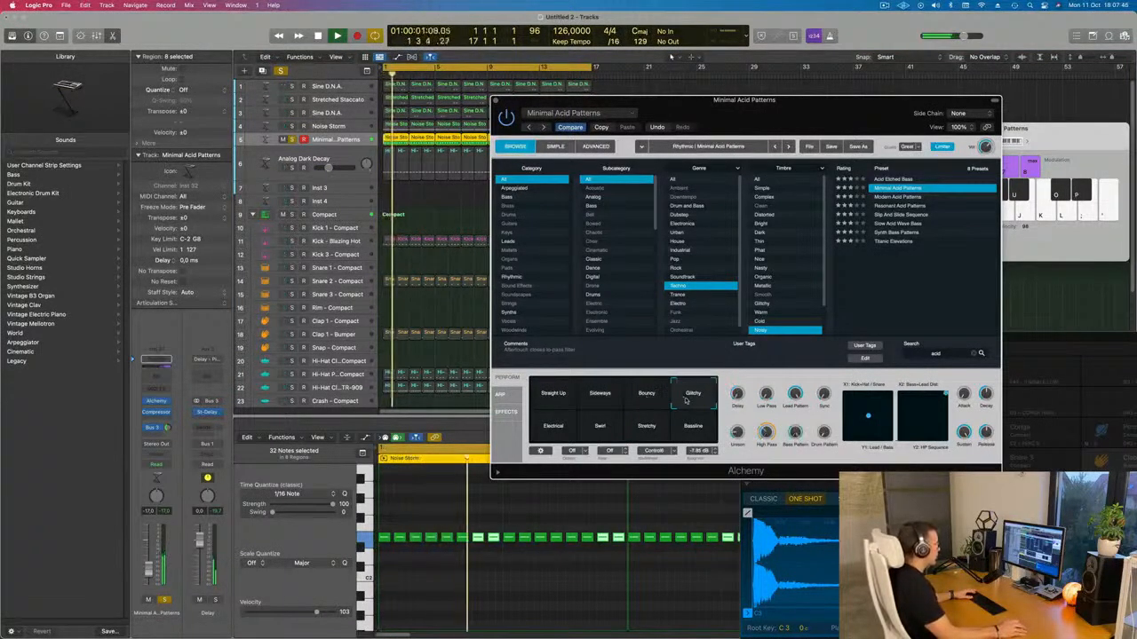
left_click(691, 429)
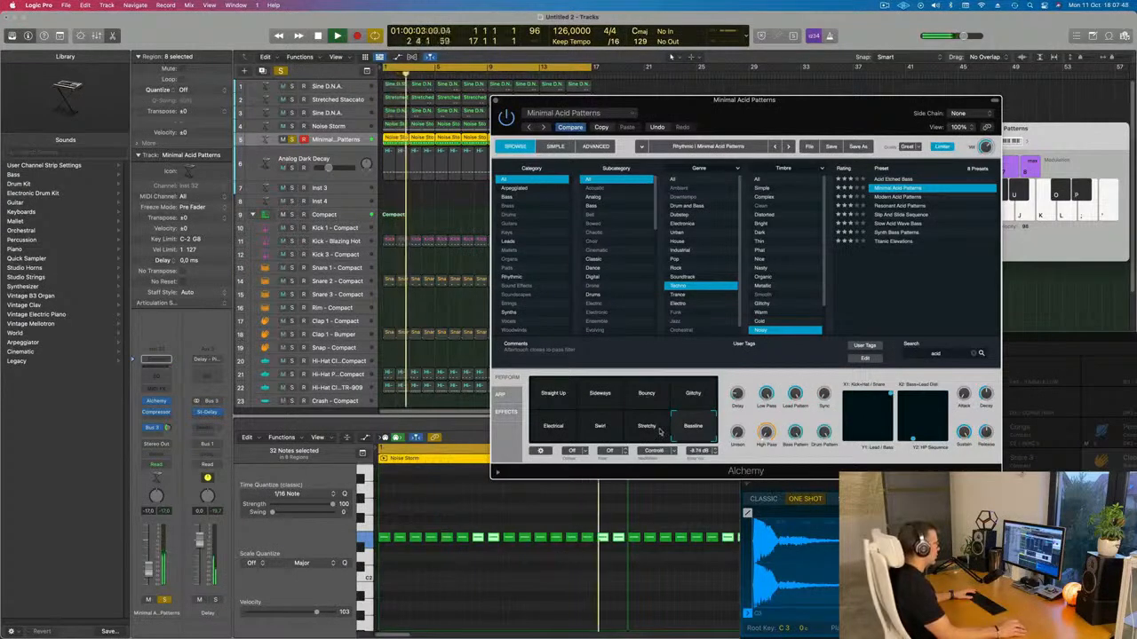
left_click(600, 430)
left_click(647, 428)
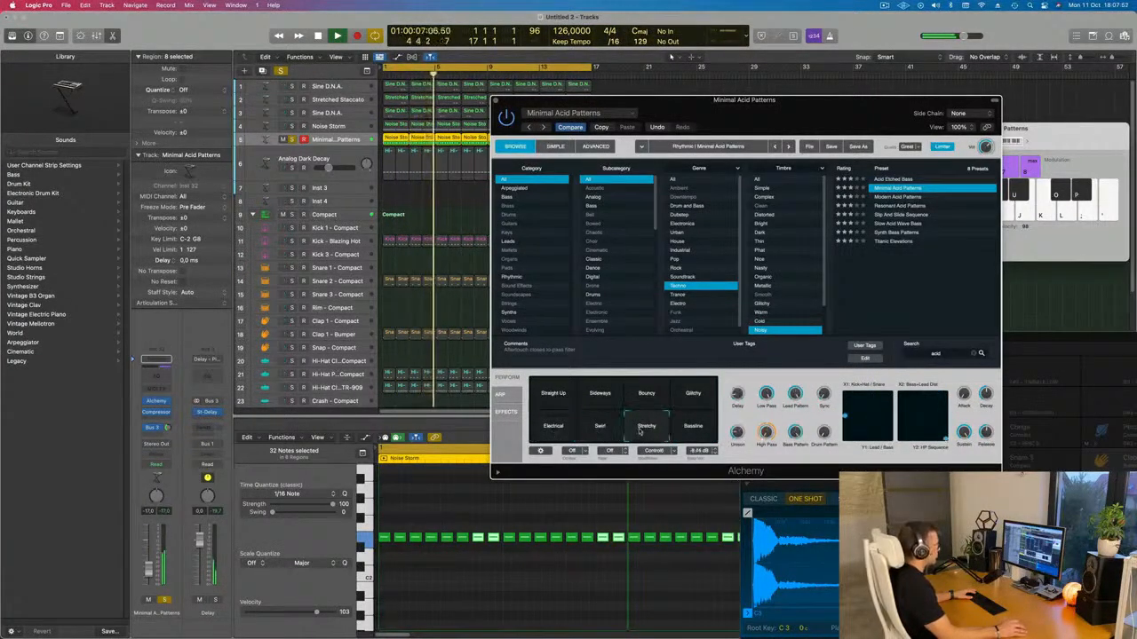
Step: Unsolo the Minimal Acid Patterns track and try different performance knob settings on its Stretchy snapshot
key("space")
left_click(164, 600)
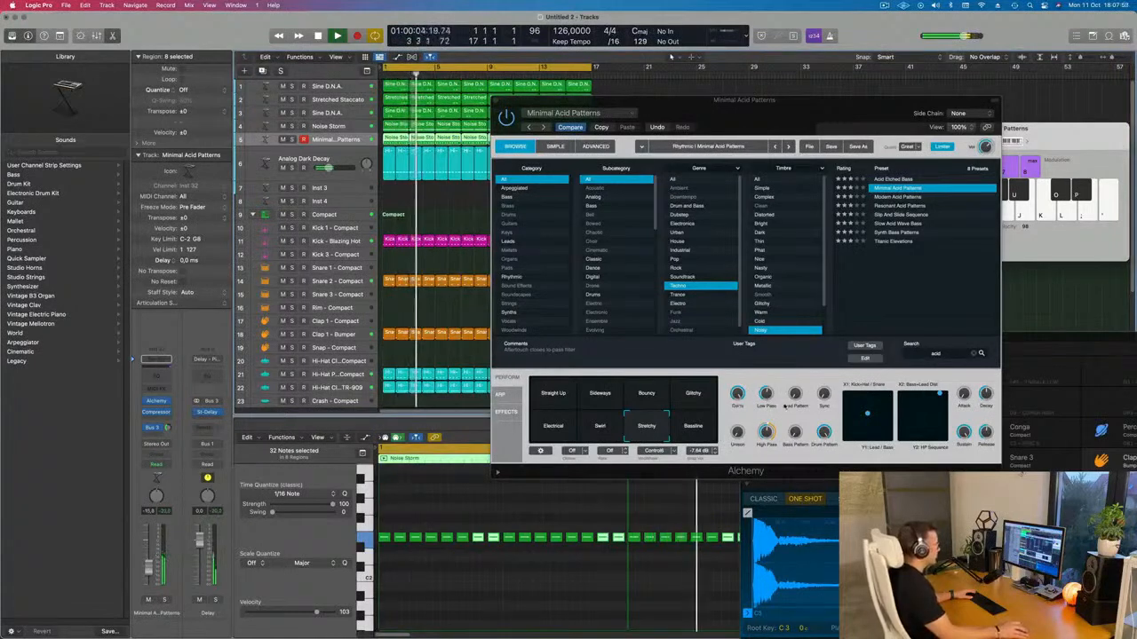
left_click(766, 433)
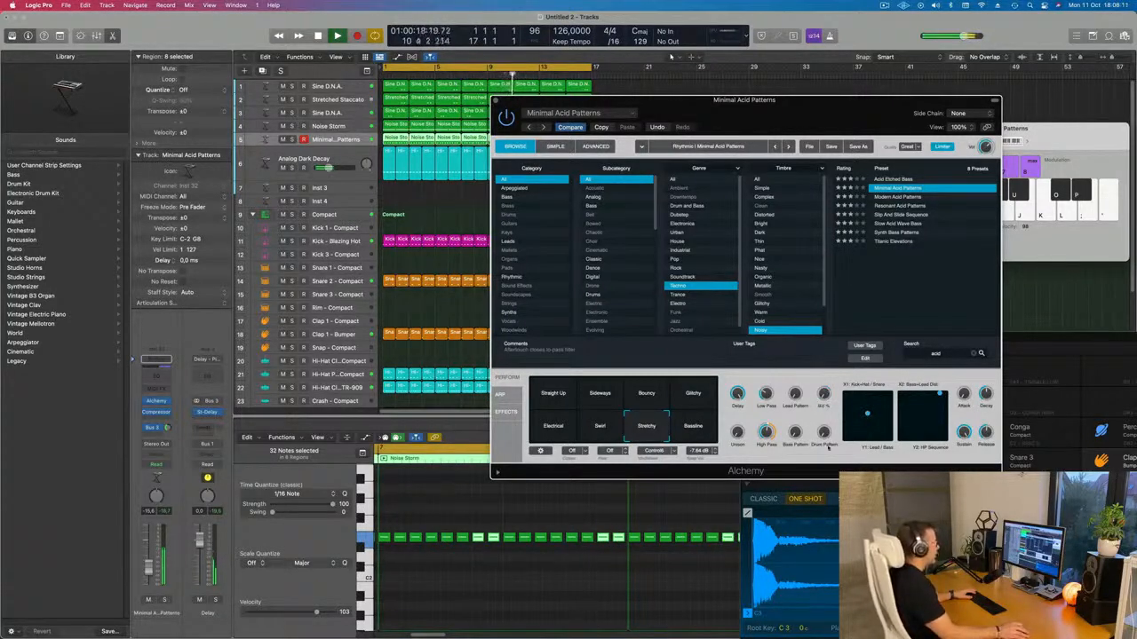
Step: Switch Alchemy to the Bouncy snapshot and briefly solo the acid track, with its level at about -15.0 dB
left_click(647, 396)
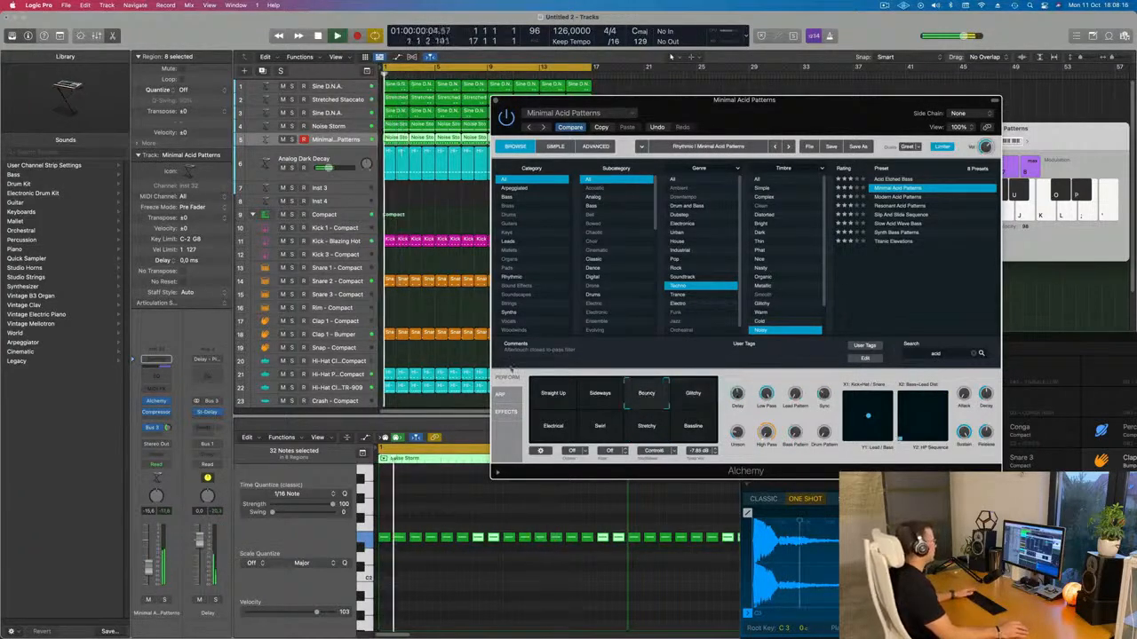
left_click(165, 601)
left_click(165, 600)
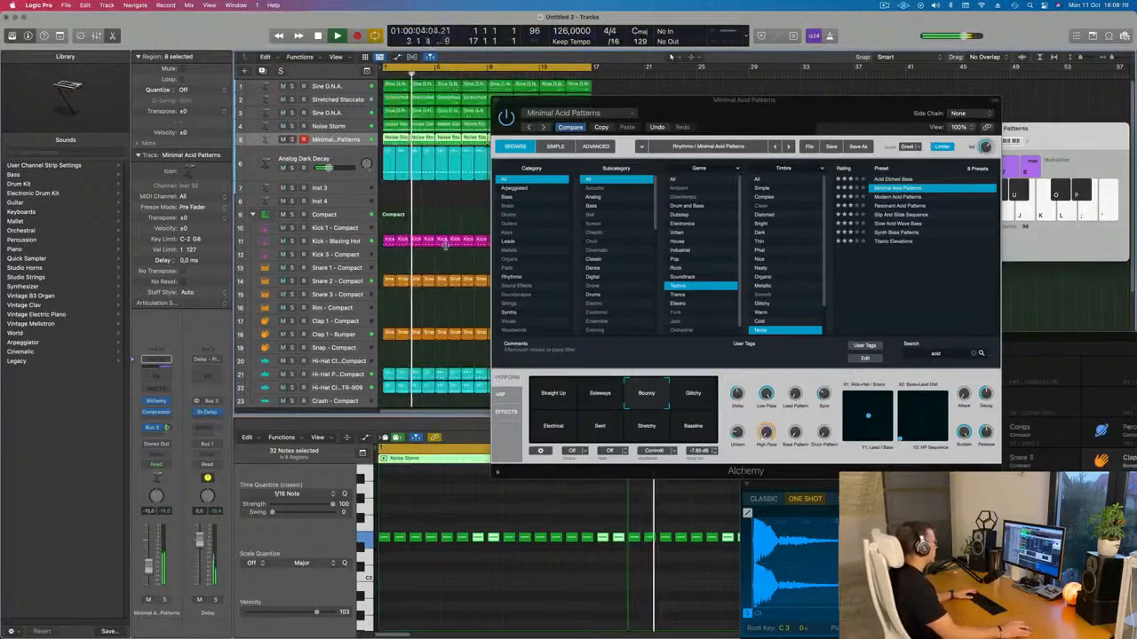
Step: Select the Clap 1 - Bumper track and lower its level to about -14.0 dB during playback
key("Down")
key("Down")
key("Down")
key("Down")
key("Down")
key("Down")
key("Down")
key("Down")
key("Down")
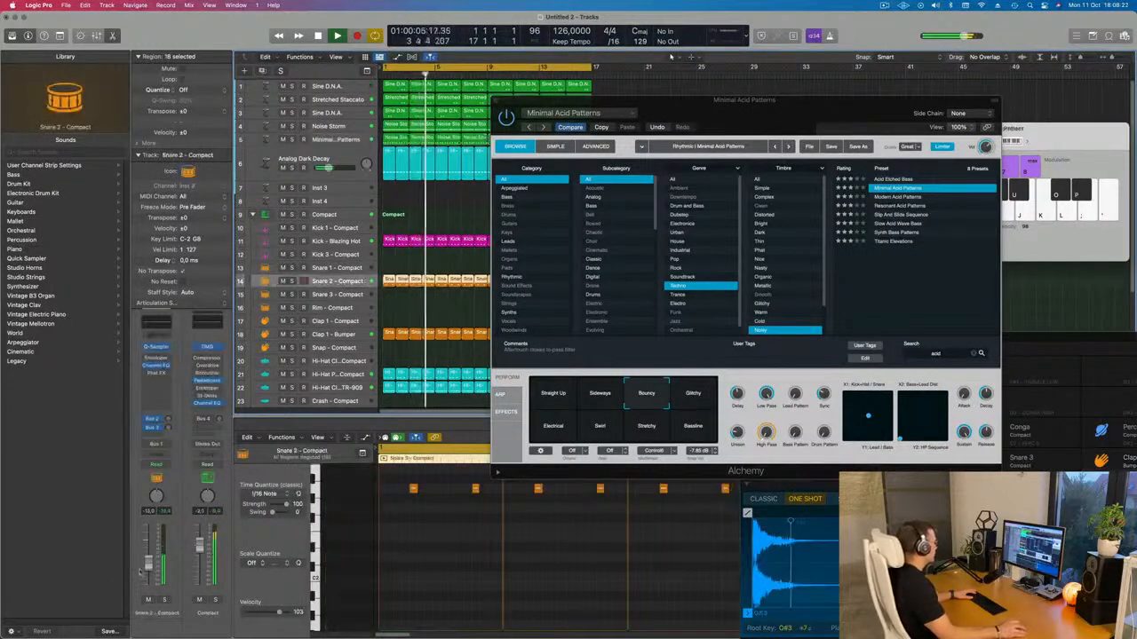
left_click(358, 334)
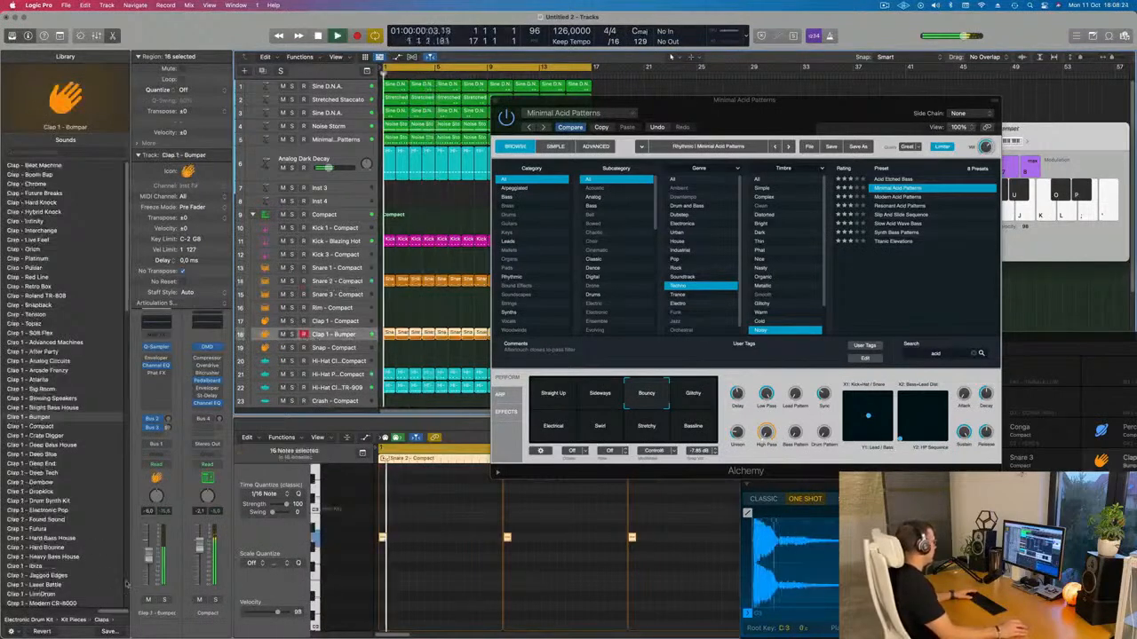
key("space")
key("space")
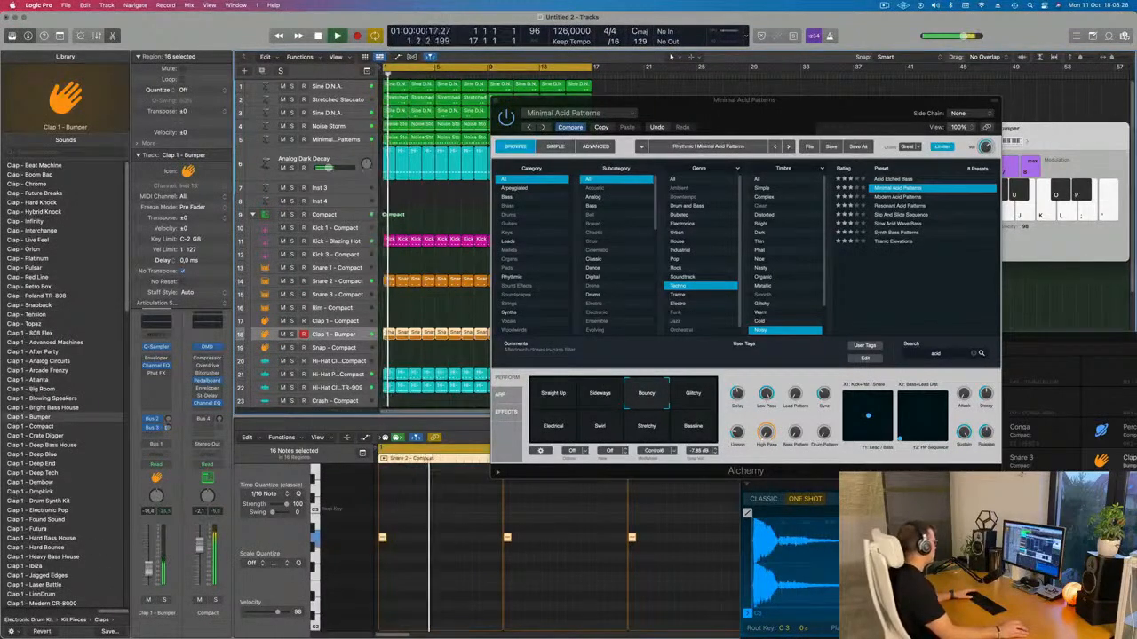
key("space")
key("space")
Step: Close the Alchemy window and repeat all regions once so the arrangement extends to bar 33
left_click_drag(853, 100, 722, 249)
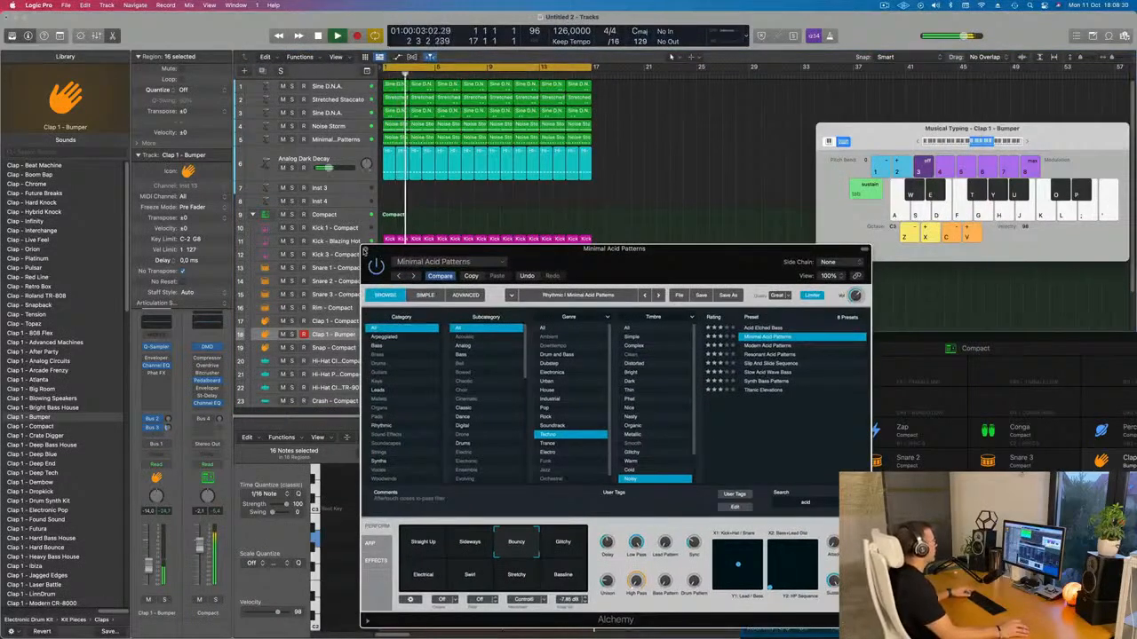
left_click(364, 250)
left_click(504, 222)
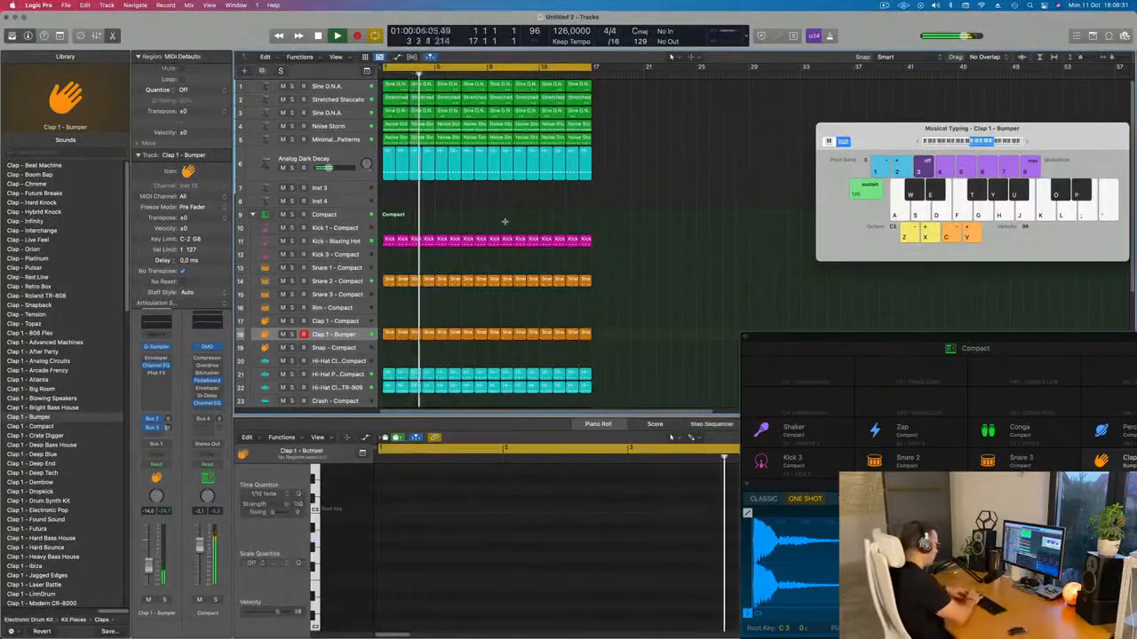
key("super+a")
key("super+r")
key("super+Left")
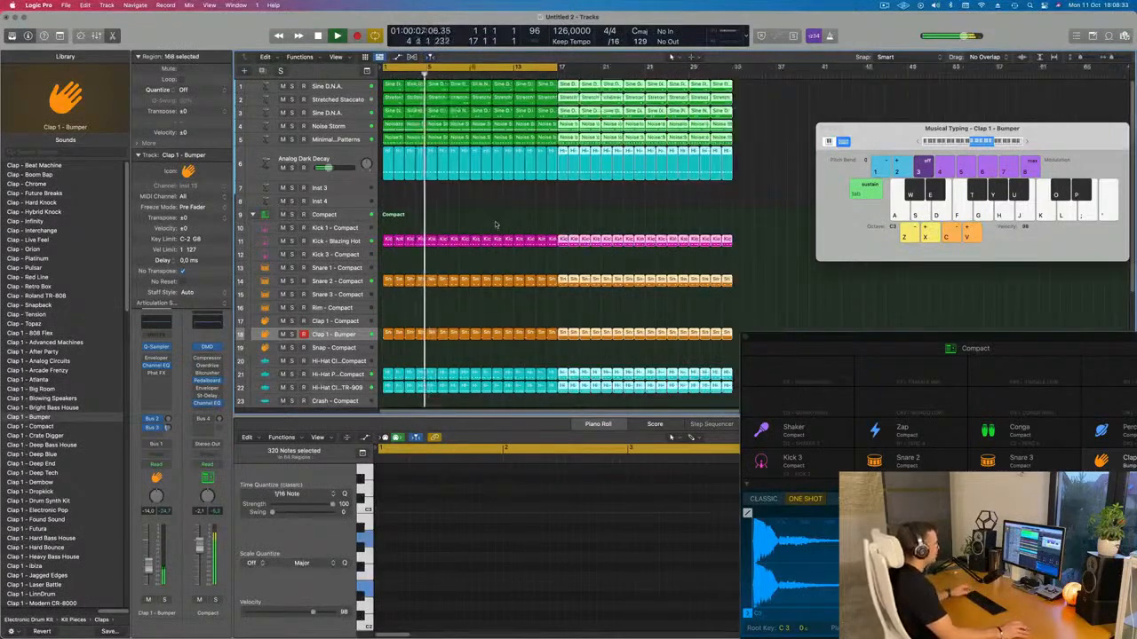
left_click(495, 225)
Step: Extend the cycle range to bar 33 and shift the Musical Typing window away from the arrangement
key("Return")
left_click_drag(575, 69, 739, 69)
left_click_drag(878, 131, 940, 149)
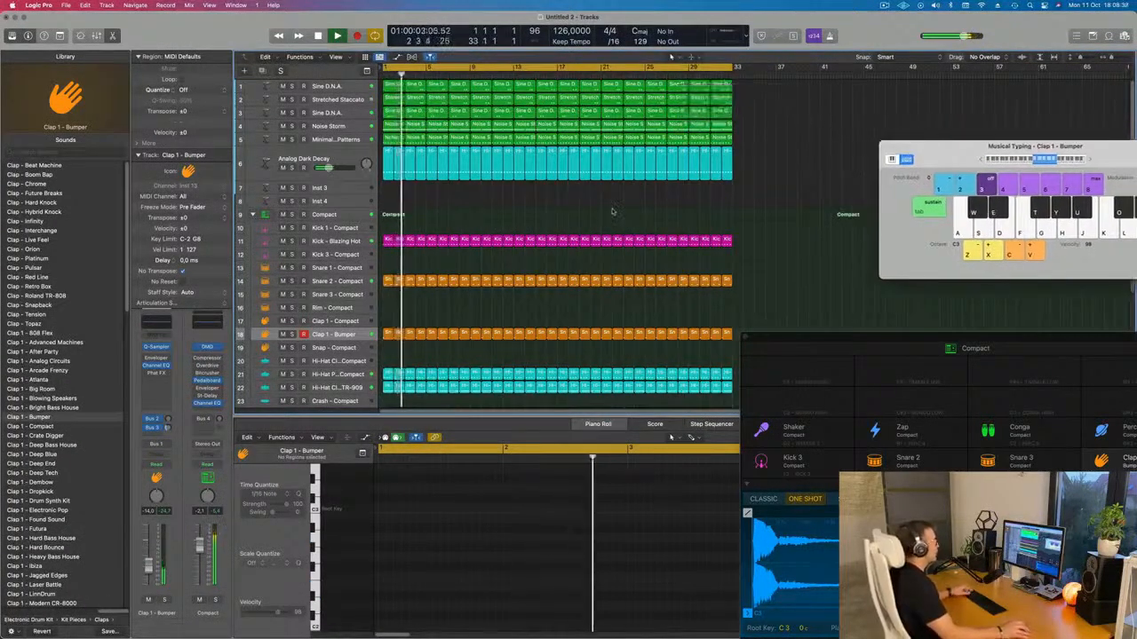
key("super+Right")
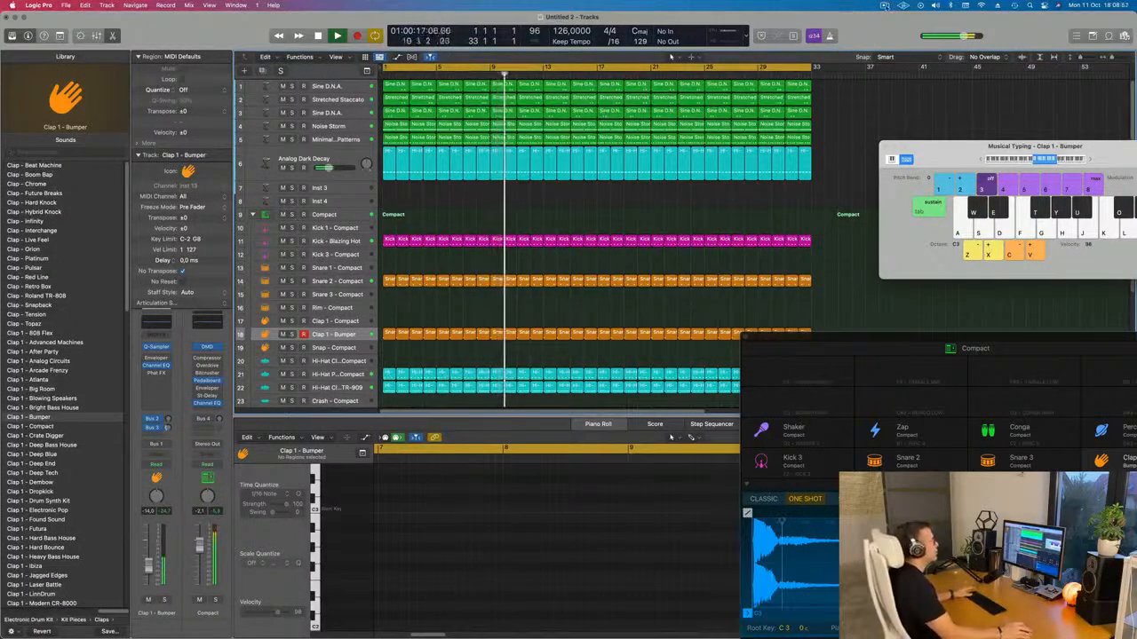
left_click(884, 6)
left_click(850, 34)
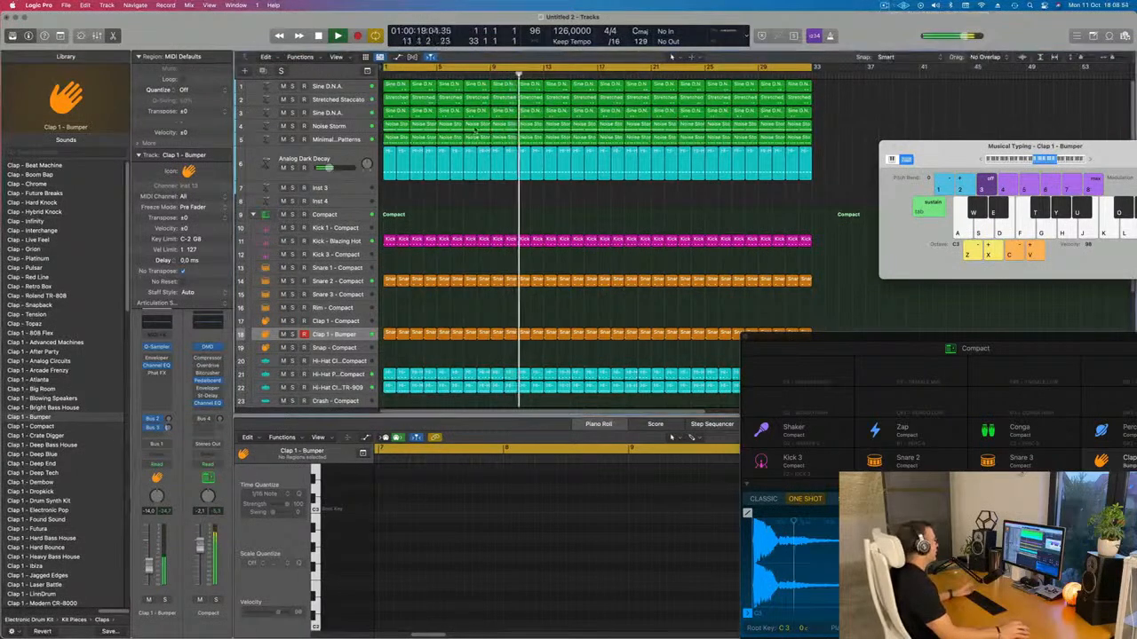
Step: Play the loop from the start and raise the level of the Analog Dark Decay track slightly
key("Return")
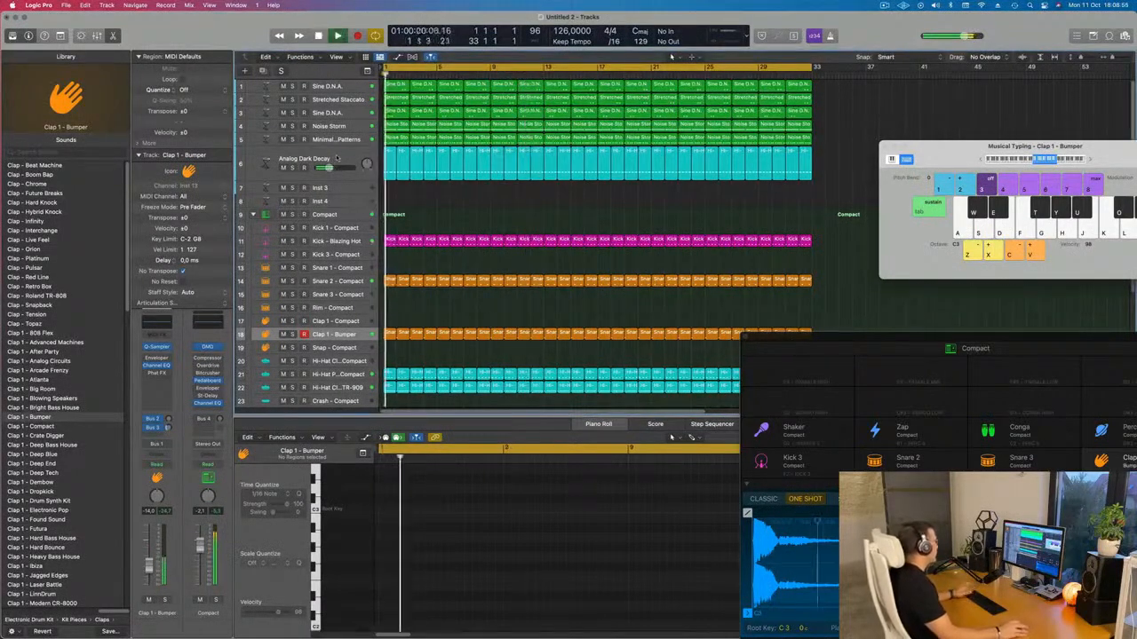
left_click(299, 161)
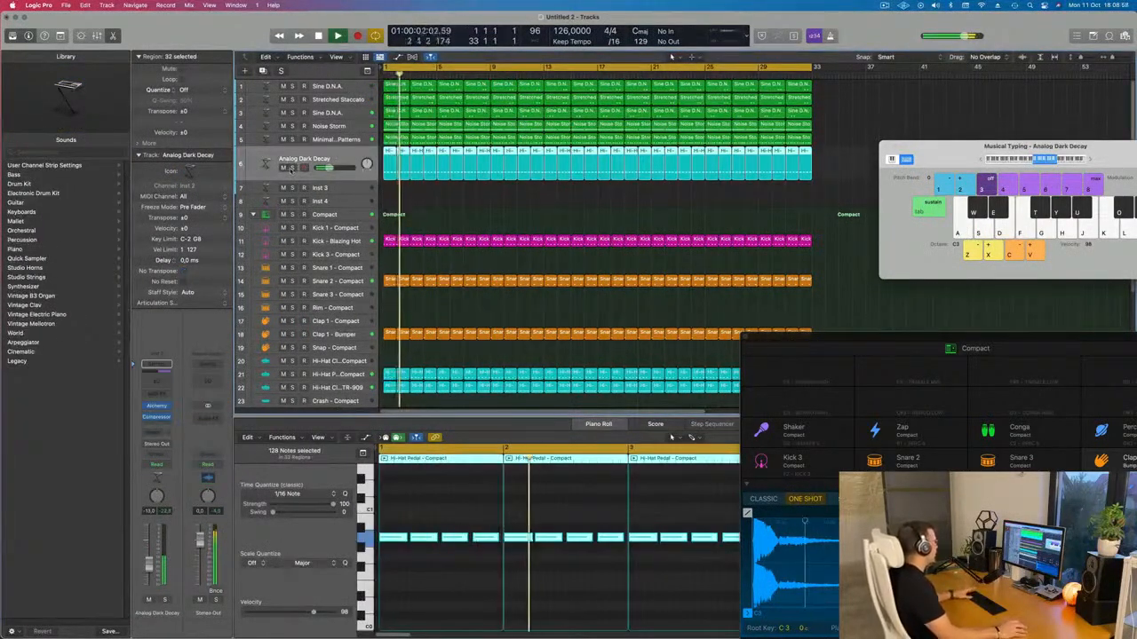
key("Return")
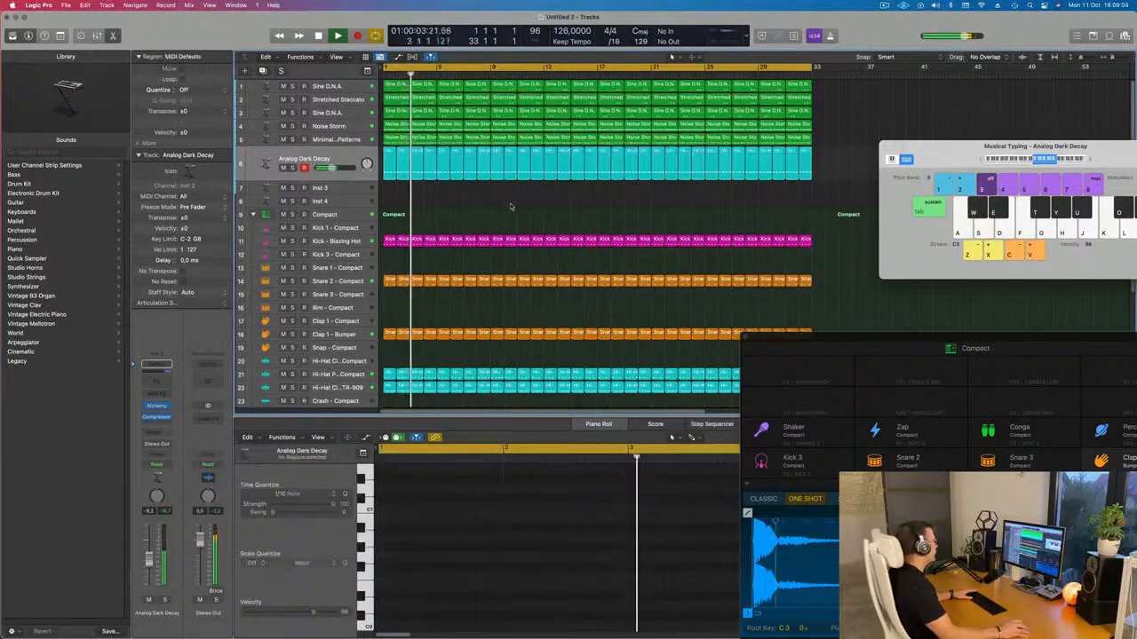
Step: Check the Minimal Acid Patterns track in solo and insert a Channel EQ on it
key("Up")
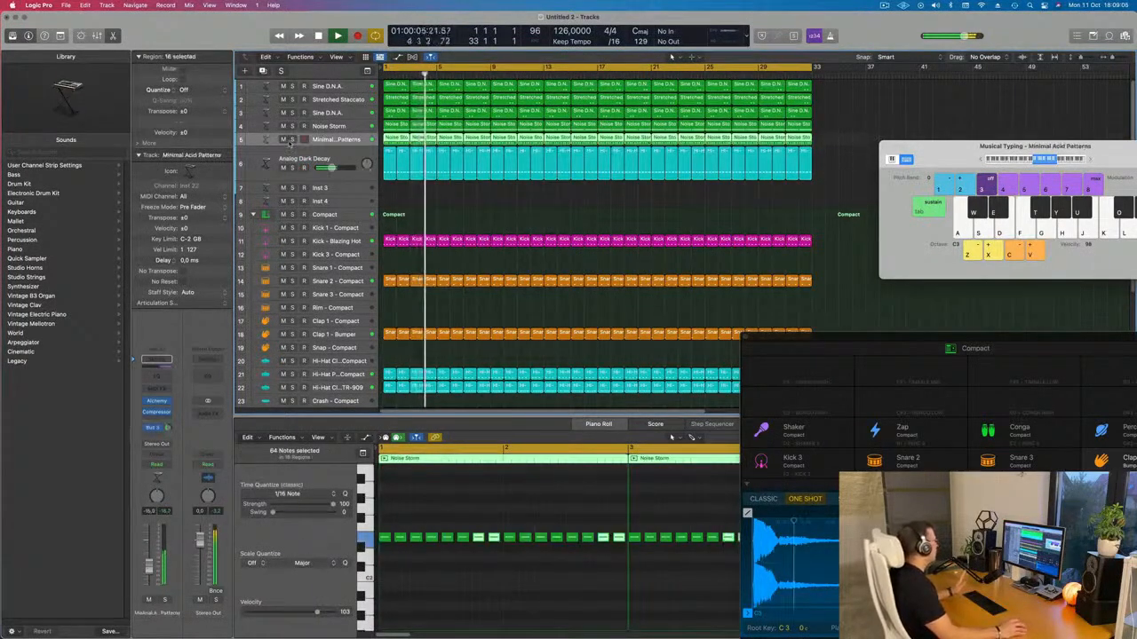
key("ctrl+s")
key("ctrl+s")
key("space")
key("space")
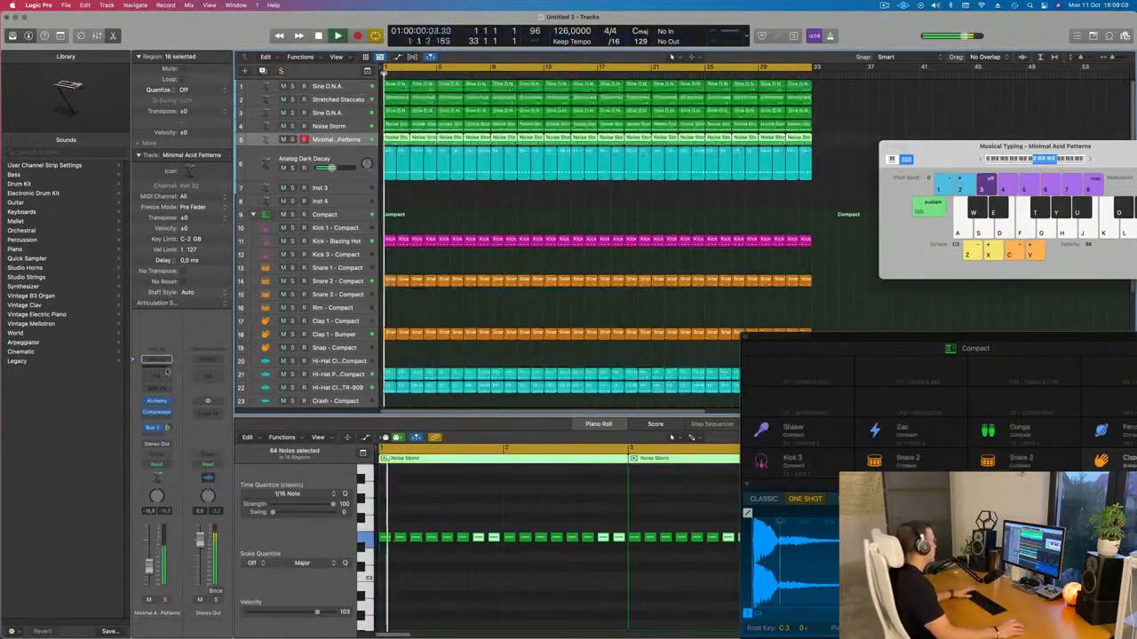
left_click(161, 378)
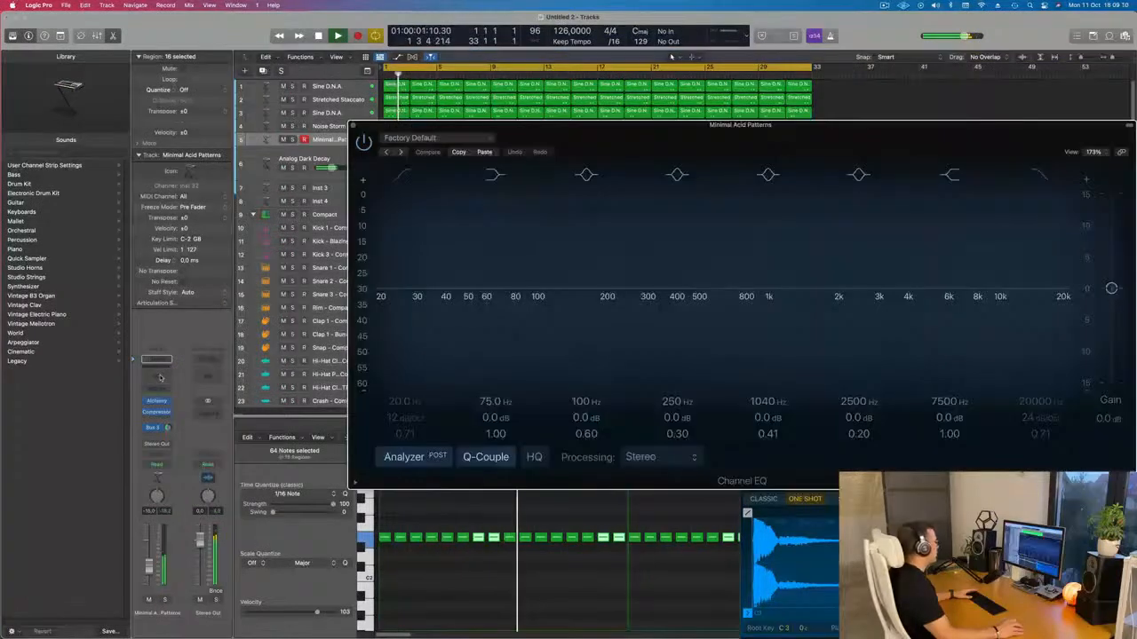
left_click_drag(763, 125, 605, 83)
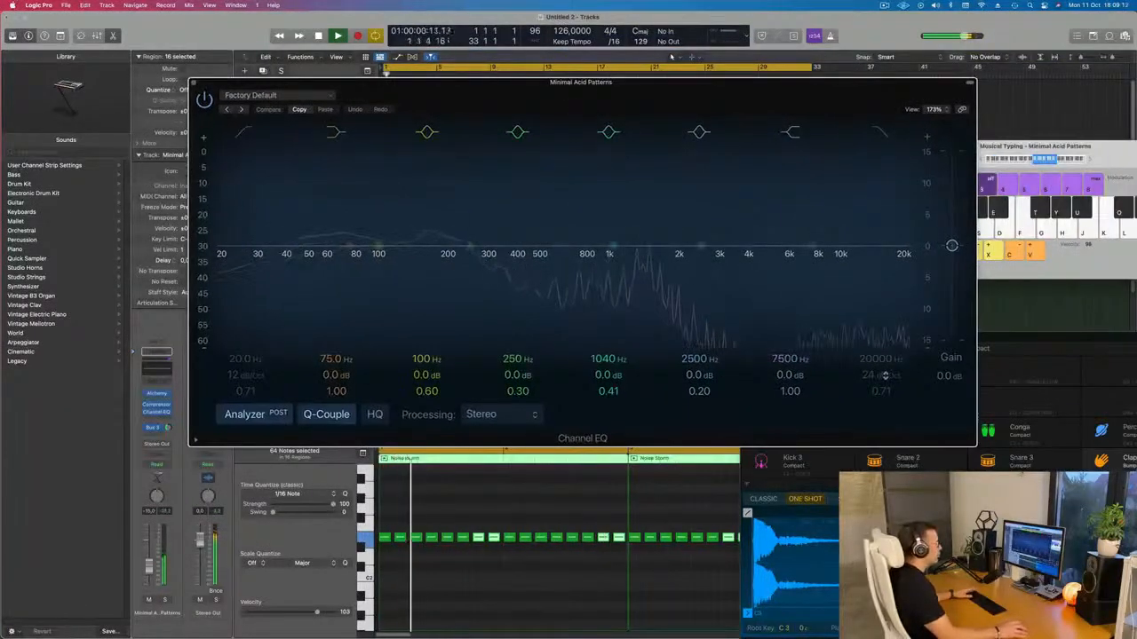
Step: Enable a 48 dB/Oct high cut at about 1110 Hz and a 12 dB/Oct low cut at about 115 Hz in the Minimal Acid Patterns EQ
left_click(877, 132)
mouse_move(880, 375)
left_mouse_down()
mouse_move(885, 354)
mouse_move(884, 392)
left_mouse_up()
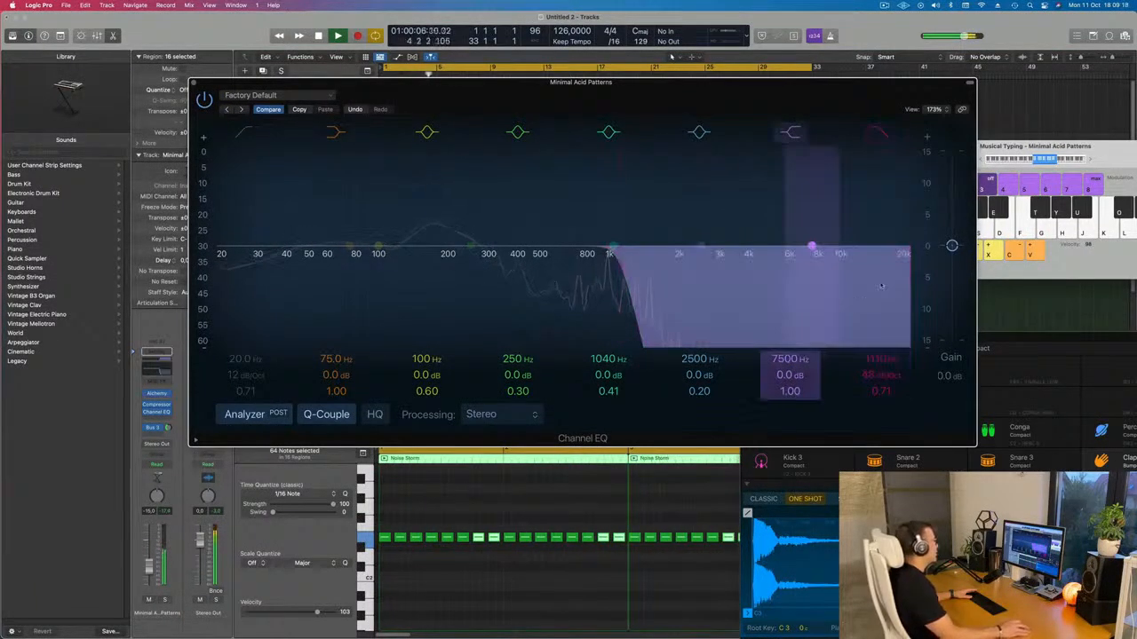
left_click_drag(746, 124, 871, 284)
left_click(387, 310)
left_click_drag(383, 395, 544, 402)
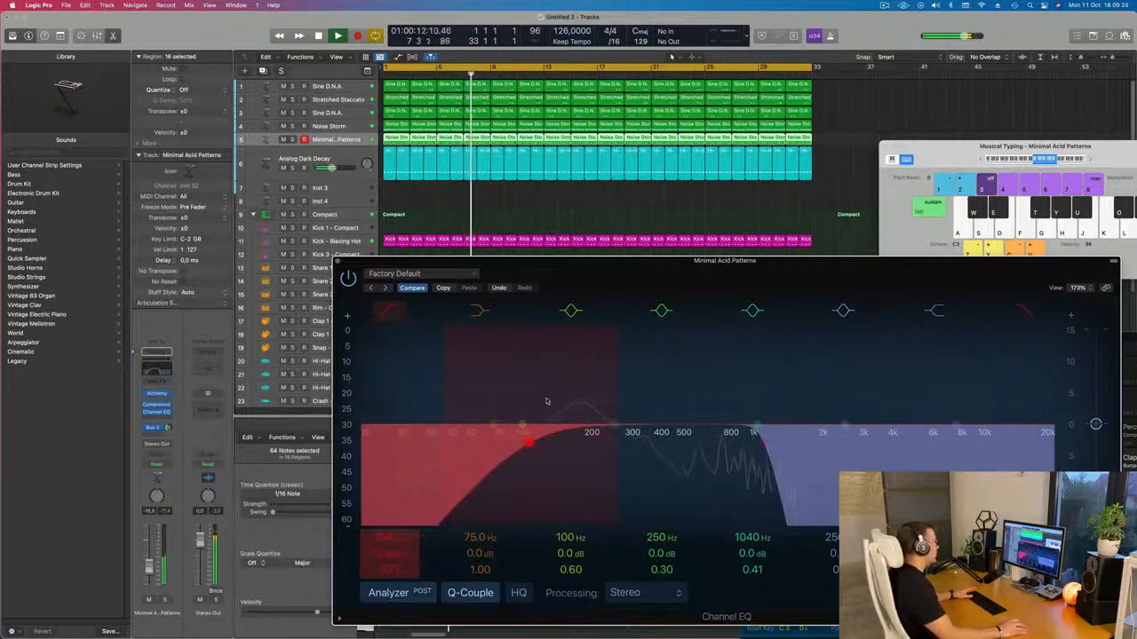
left_click_drag(548, 401, 554, 400)
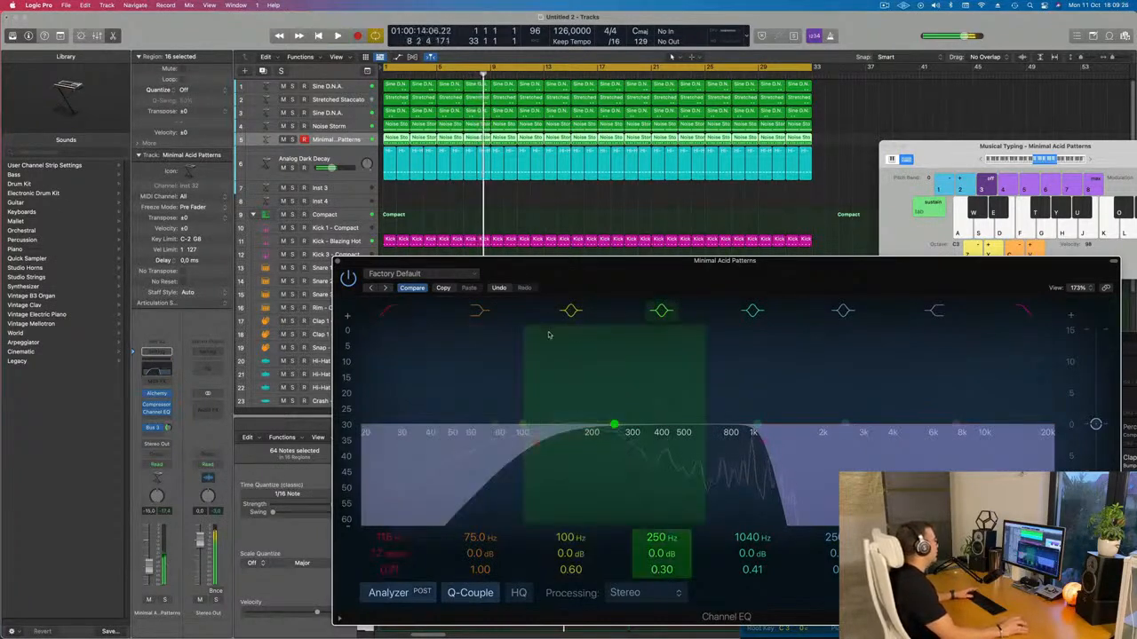
Step: Record High Cut Frequency automation on Minimal Acid Patterns in Touch mode while playing from the start, and close the Channel EQ window
key("Return")
key("space")
left_click(156, 465)
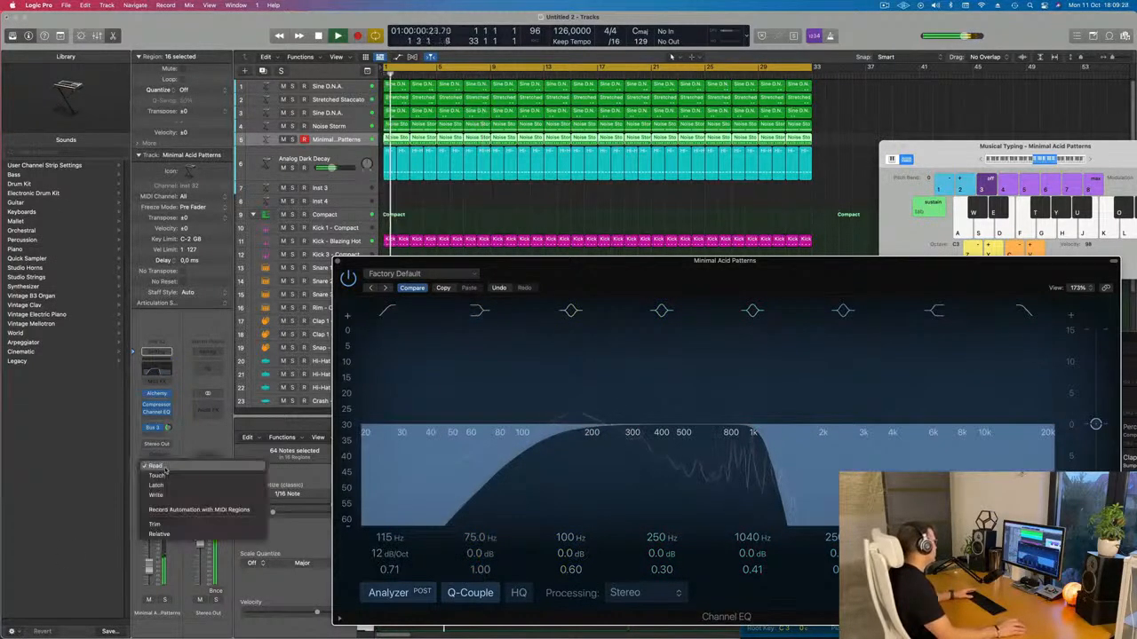
left_click(158, 476)
left_click_drag(979, 261, 888, 164)
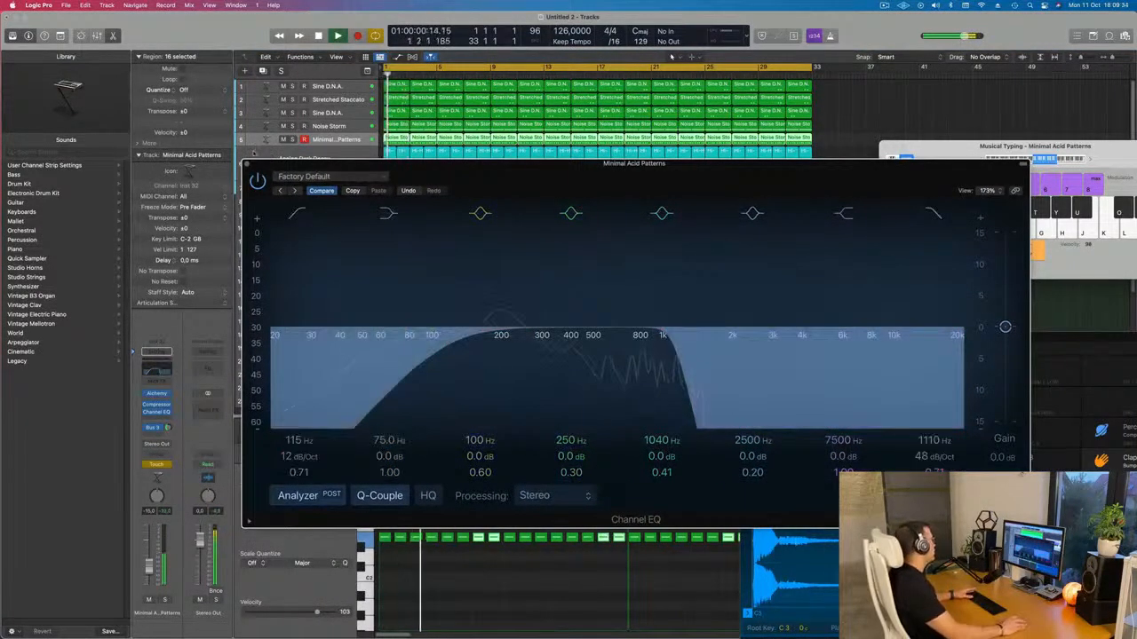
left_click(248, 165)
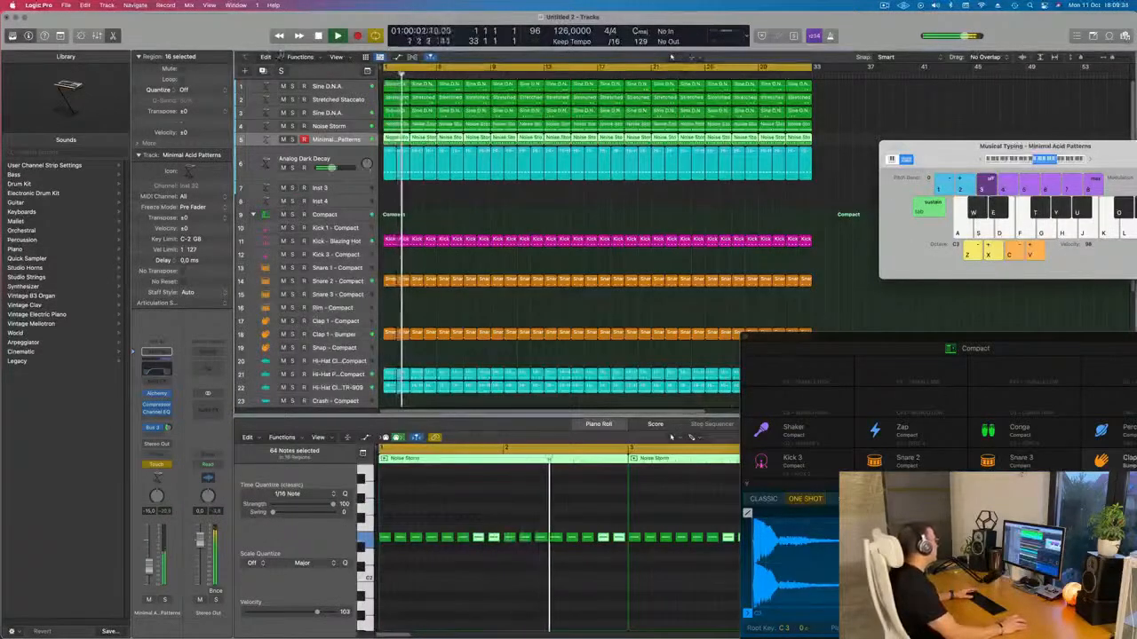
Step: Enlarge the Minimal Acid Patterns track with Track Zoom and hide the Musical Typing window
left_click(60, 35)
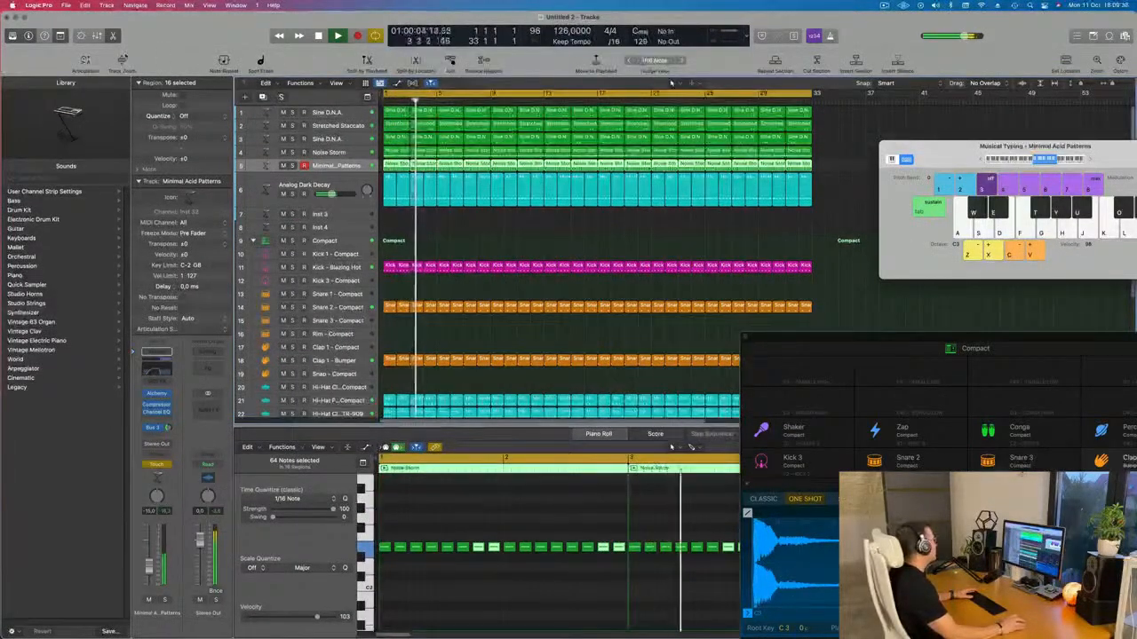
left_click(122, 60)
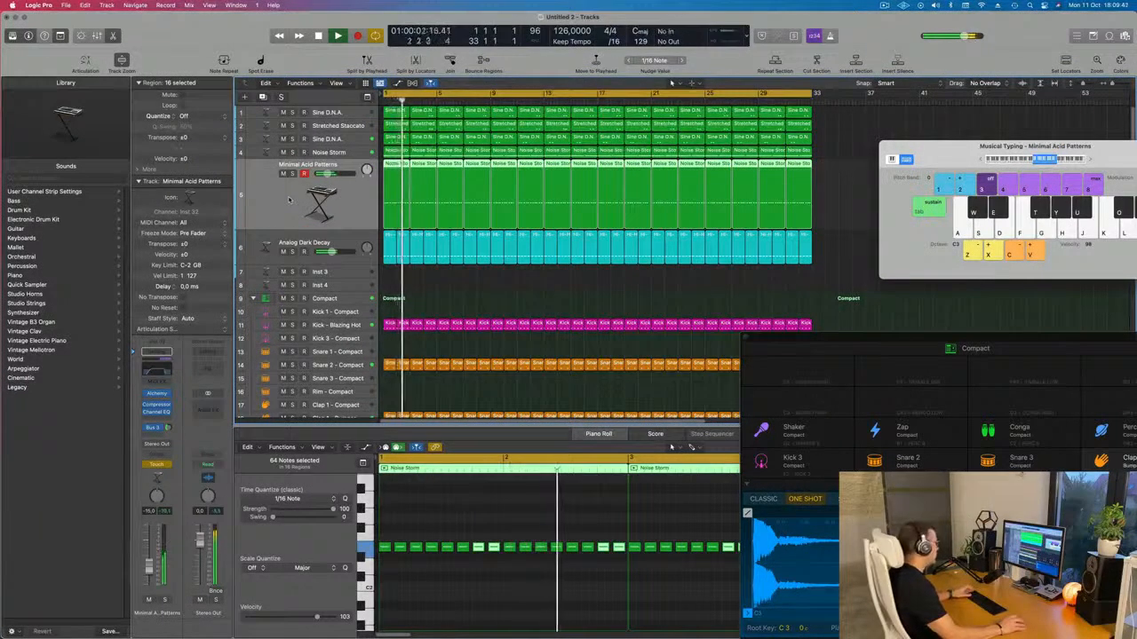
key("super+k")
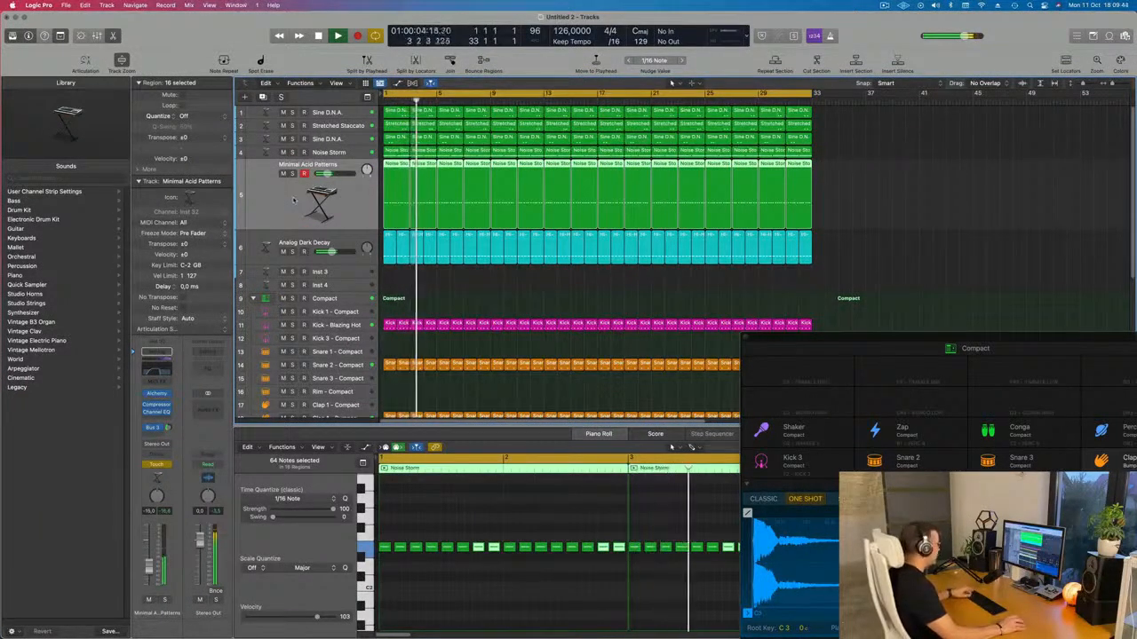
Step: Show track automation, set Minimal Acid Patterns to Read mode, and clear its recorded High Cut Frequency points
key("a")
left_click(291, 186)
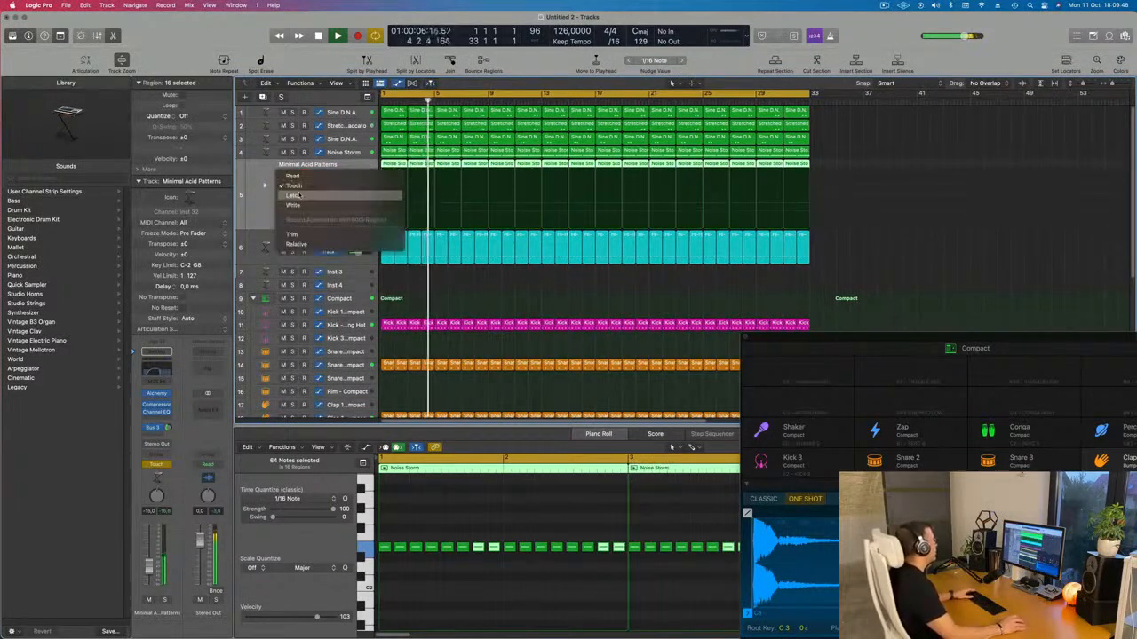
left_click(307, 177)
left_click(327, 185)
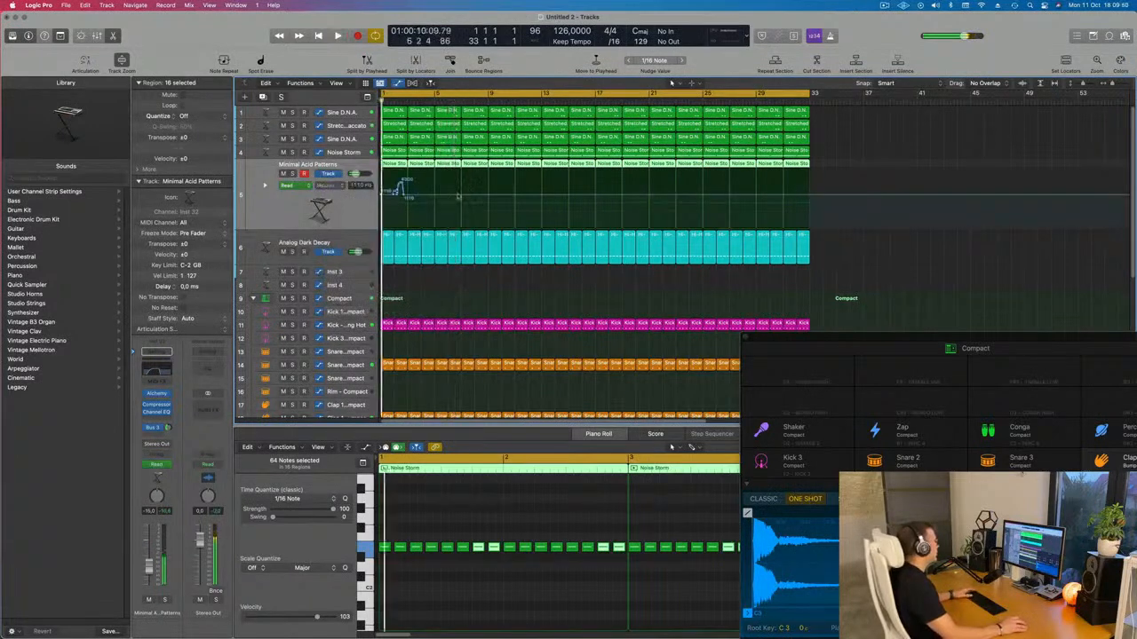
left_click_drag(462, 196, 375, 196)
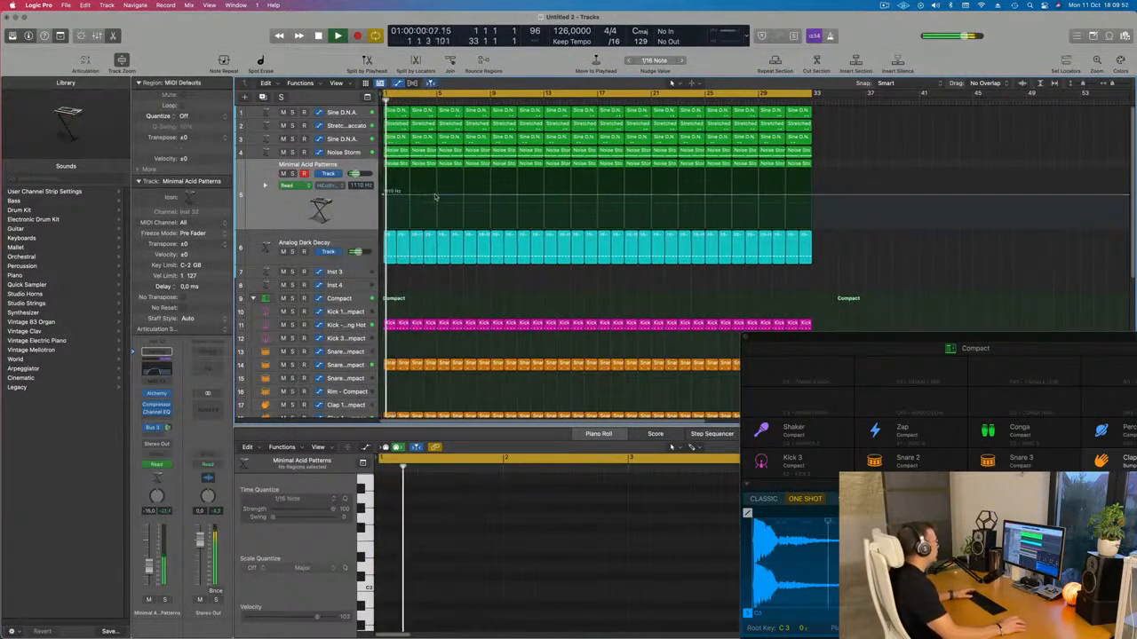
Step: Create a High Cut Frequency ramp on Minimal Acid Patterns from about 262 Hz at bar 1 to 1110 Hz at bar 5
left_click(436, 195)
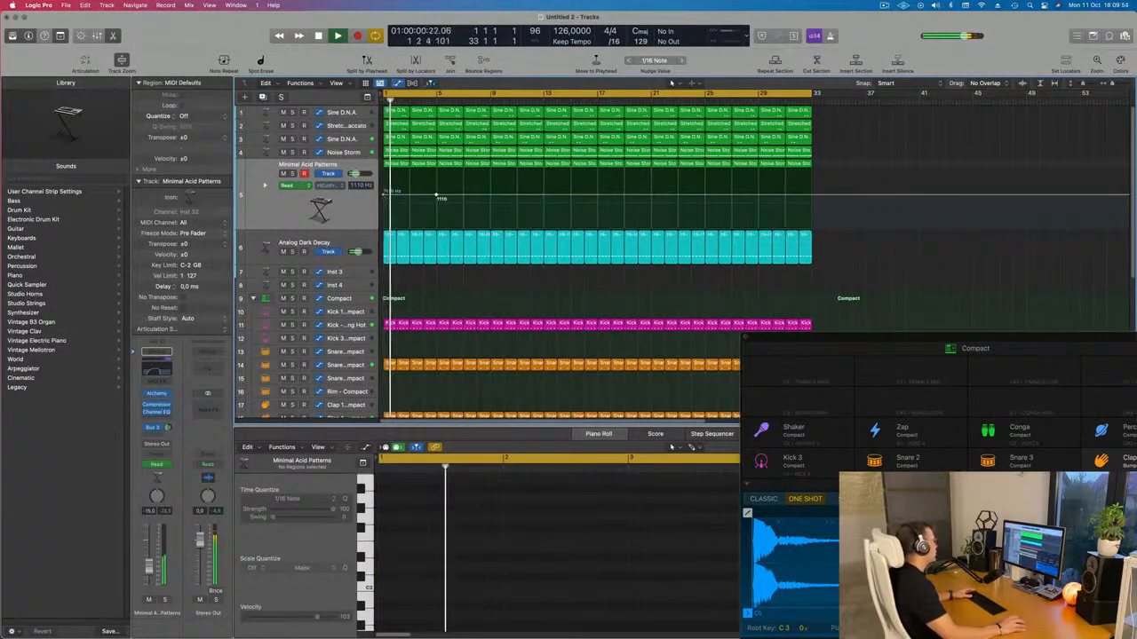
left_click_drag(384, 195, 384, 224)
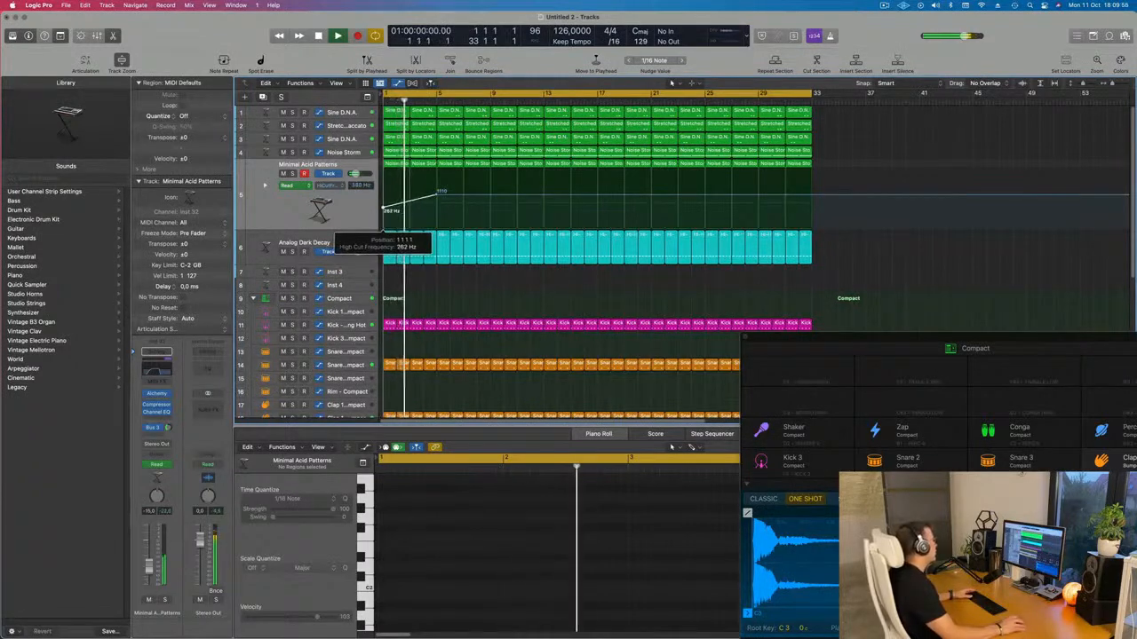
left_click(348, 212)
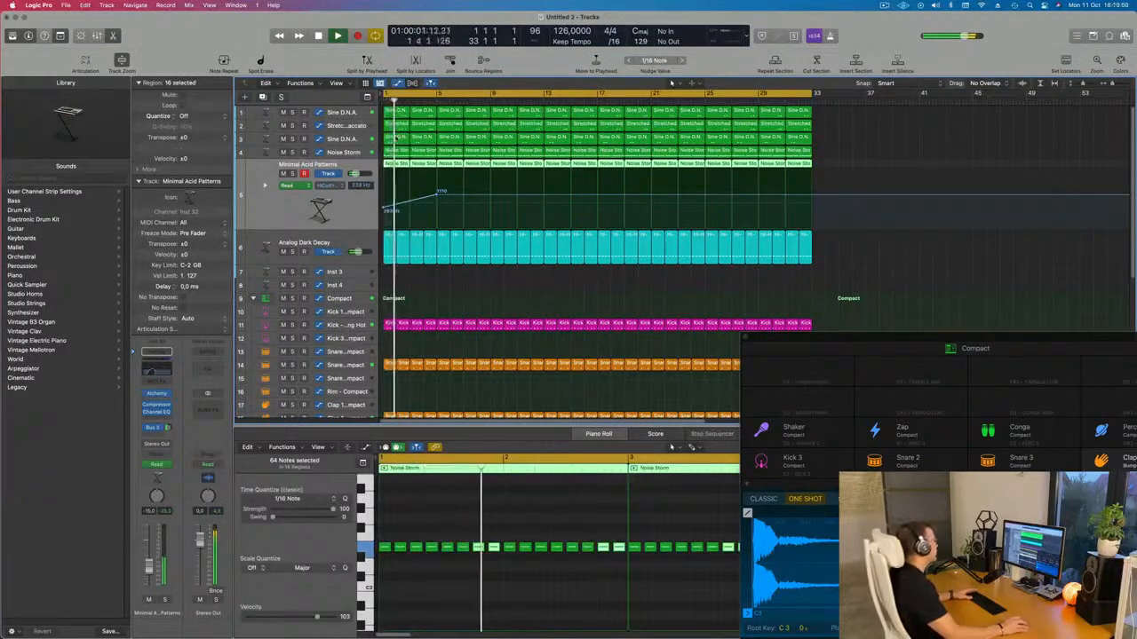
Step: Delete the first region at bar 1 on both the Stretched Staccato and Noise Storm tracks
left_click(397, 126)
key("Delete")
key("space")
left_click(395, 152)
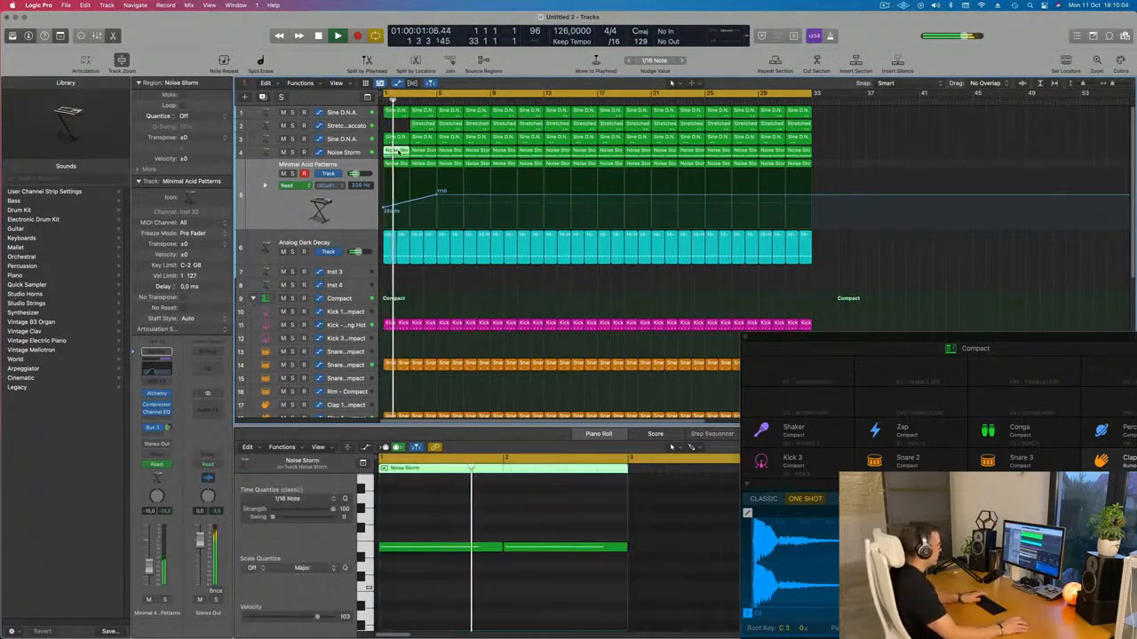
key("Delete")
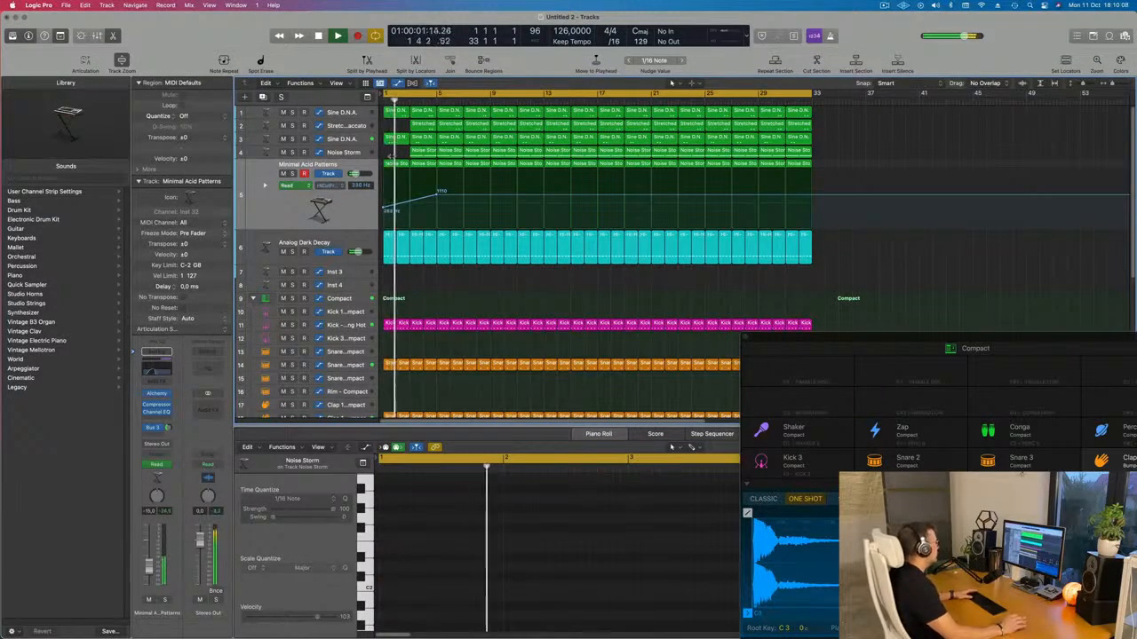
Step: Delete the first eight regions on the Clap 1 - Bumper track so it enters at bar 9
scroll(415, 364, "down", 3)
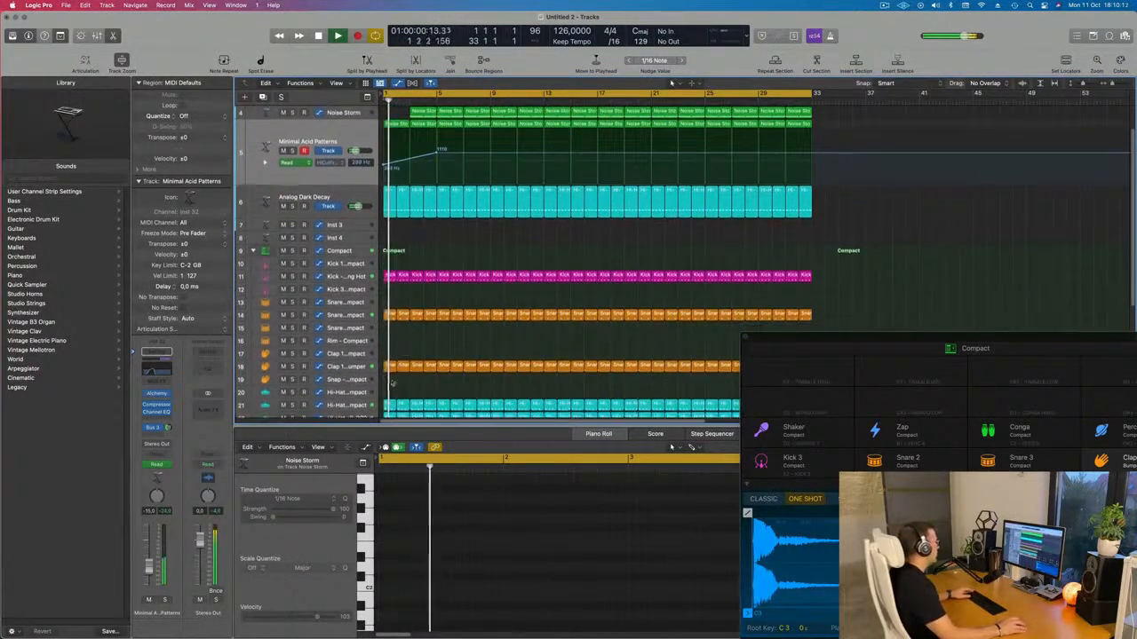
left_click_drag(471, 376, 490, 375)
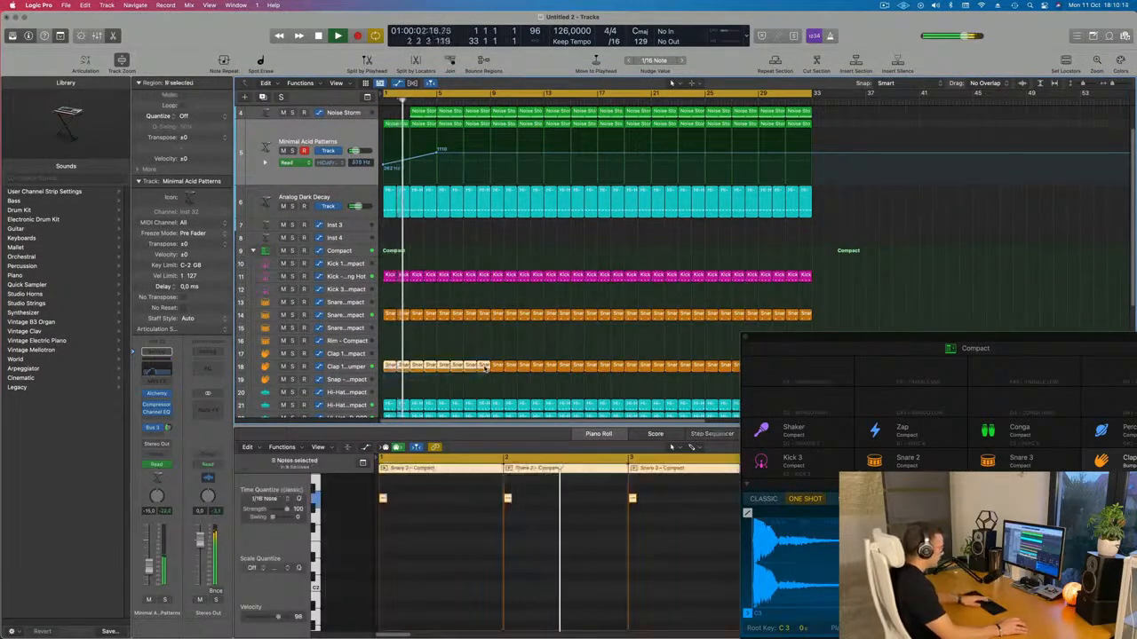
key("Delete")
key("super+Right")
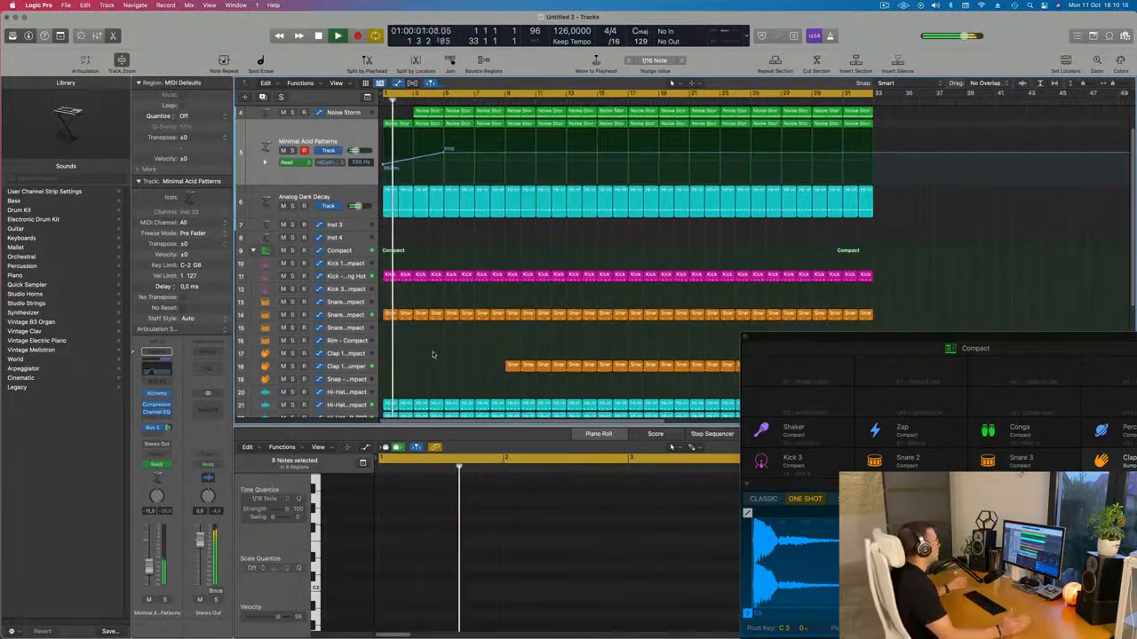
Step: Delete the Noise Storm and Stretched Staccato regions at bar 3, replaying the arrangement from the start in between
left_click(435, 123)
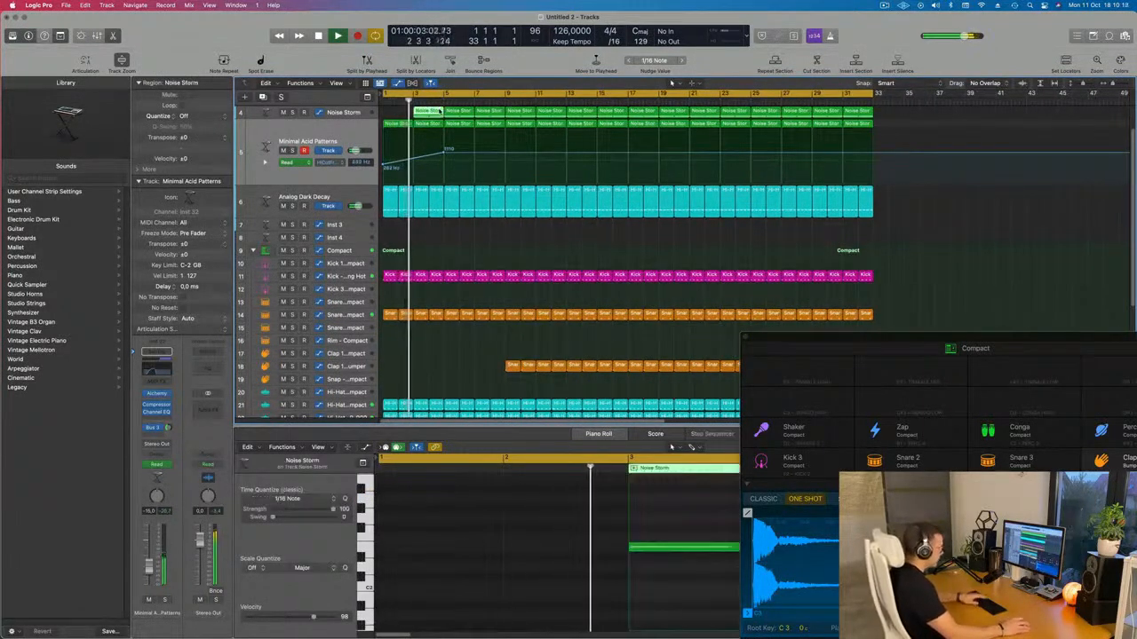
scroll(436, 231, "down", 5)
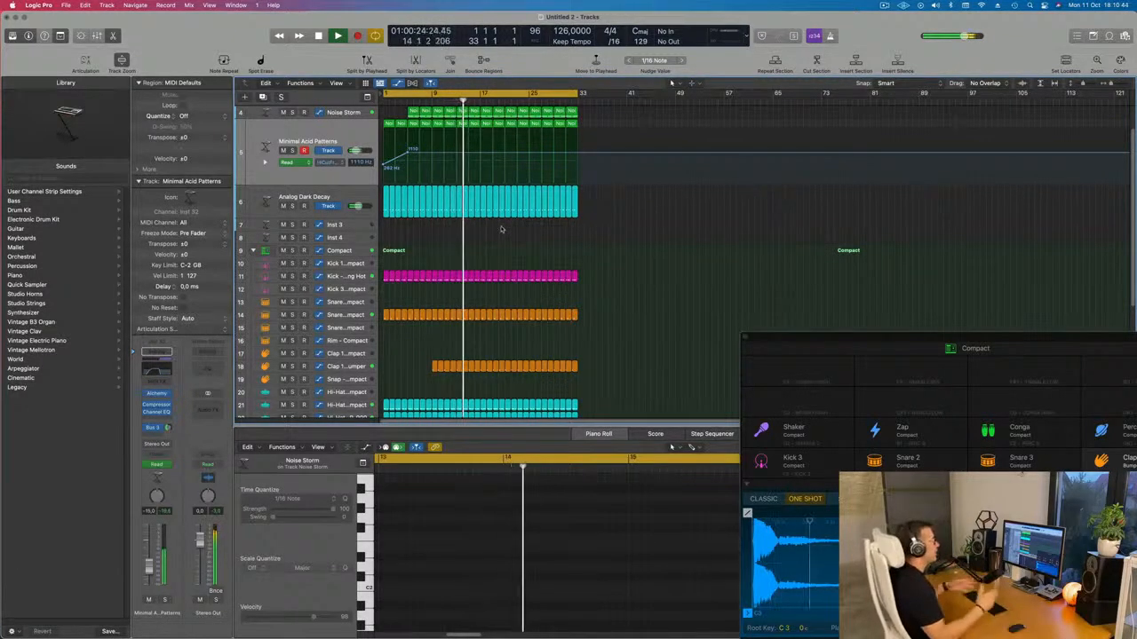
key("Return")
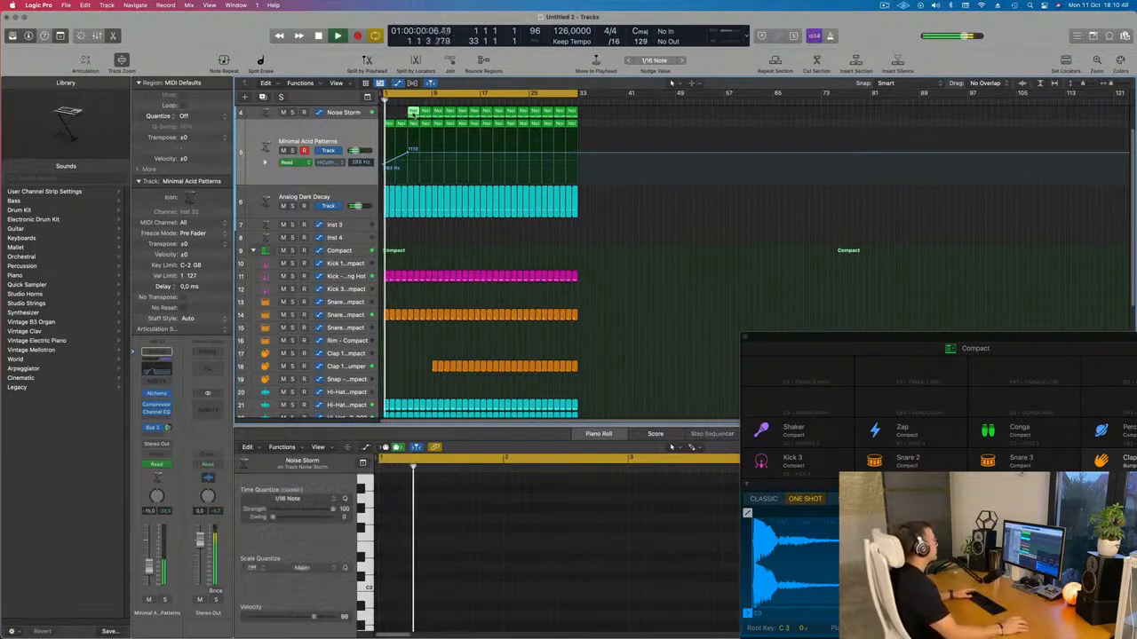
scroll(675, 257, "up", 2)
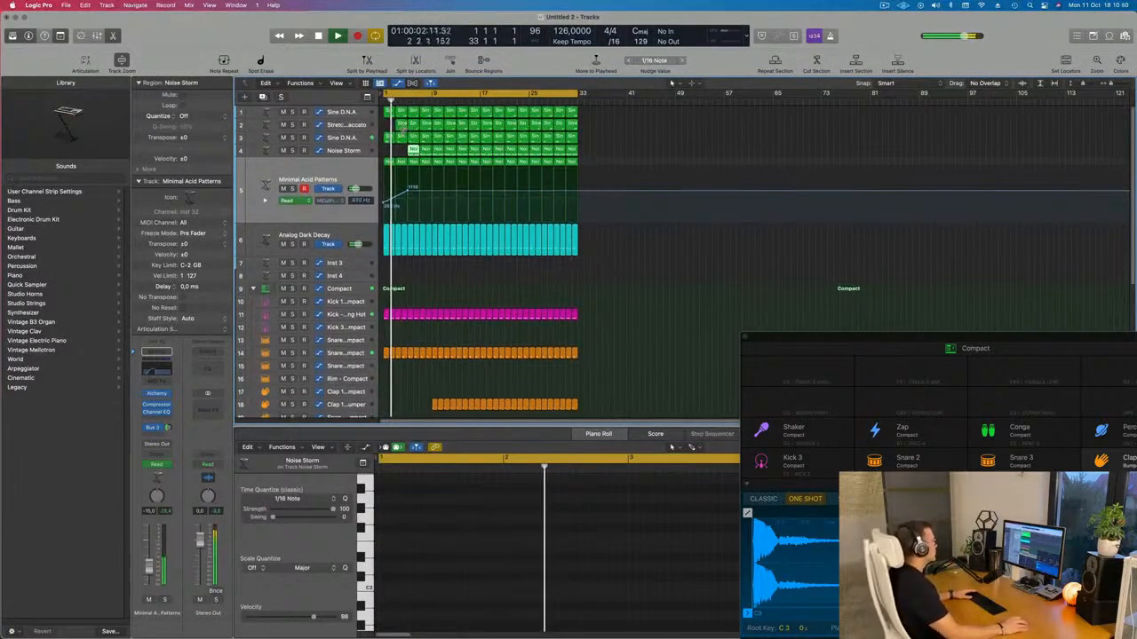
left_click(403, 124)
key("Delete")
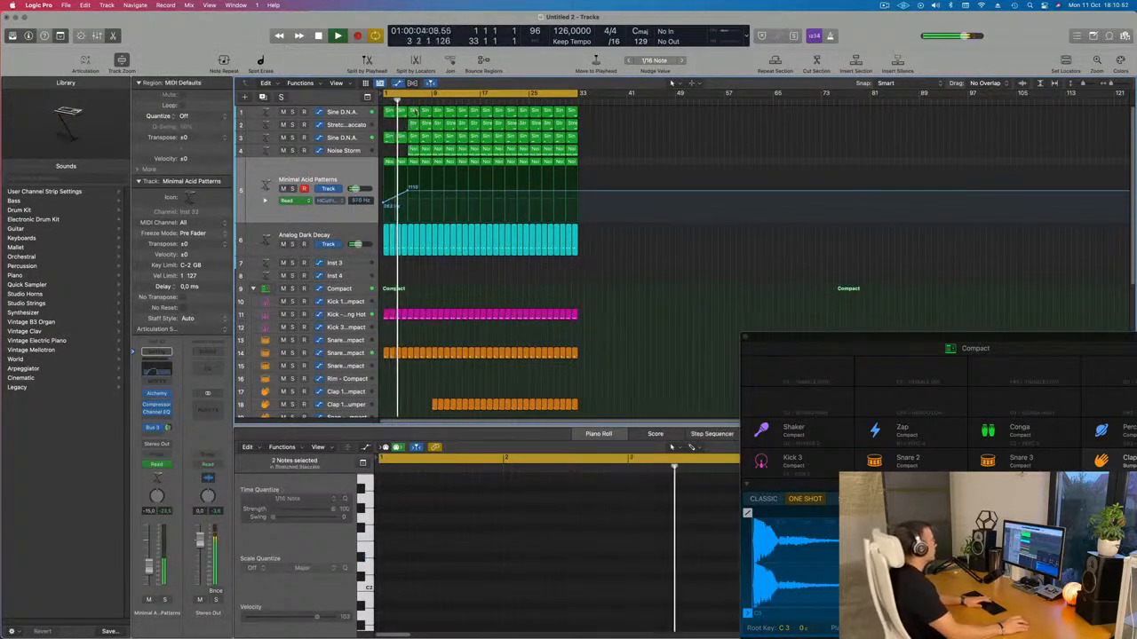
Step: Clear regions from bar 5 up to bar 11 on the first Sine D.N.A. track and up to bar 13 on Stretched Staccato and the second Sine D.N.A
left_click(413, 113)
key("Delete")
left_click(413, 125)
key("Delete")
left_click(426, 113)
key("Delete")
left_click(426, 138)
key("Delete")
left_click(427, 125)
key("Delete")
left_click(438, 112)
key("Delete")
left_click(438, 125)
key("Delete")
left_click(438, 139)
key("Delete")
left_click(451, 113)
left_click(450, 126)
key("Delete")
key("Delete")
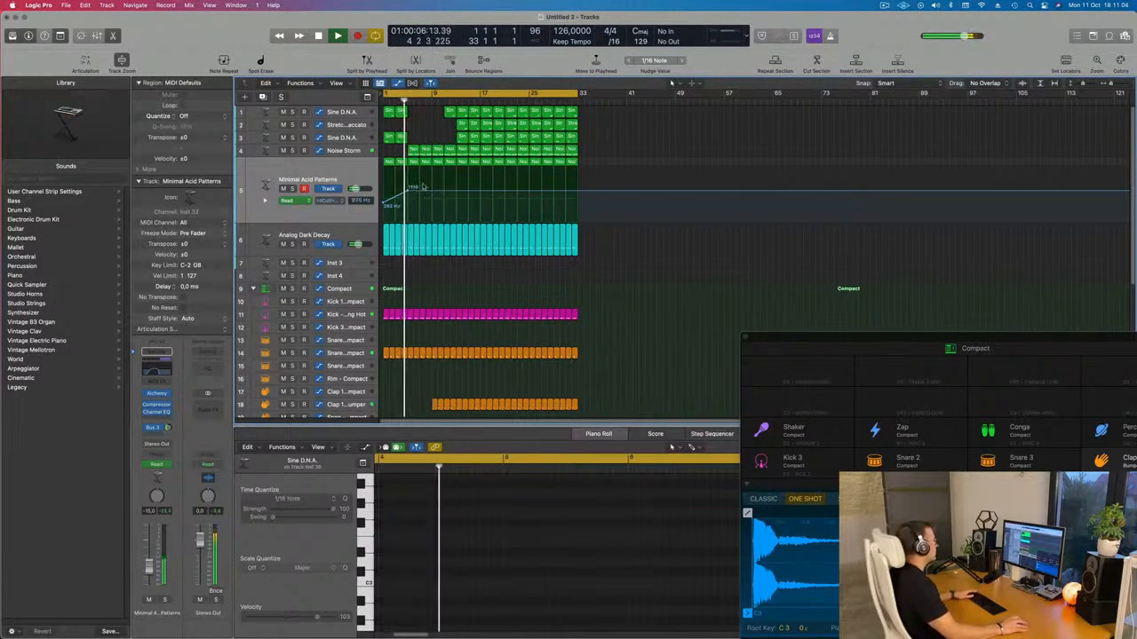
Step: Continue the High Cut Frequency ramp up to 20000 Hz at bar 9 and reveal a second automation lane for Minimal Acid Patterns
left_click_drag(434, 192, 434, 168)
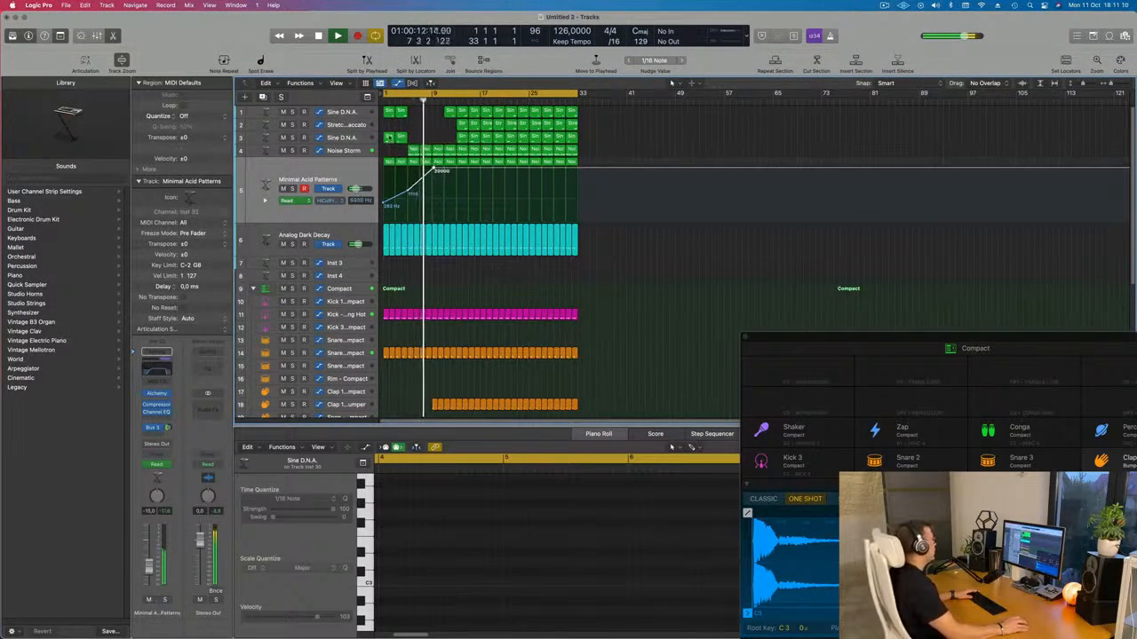
left_click(264, 201)
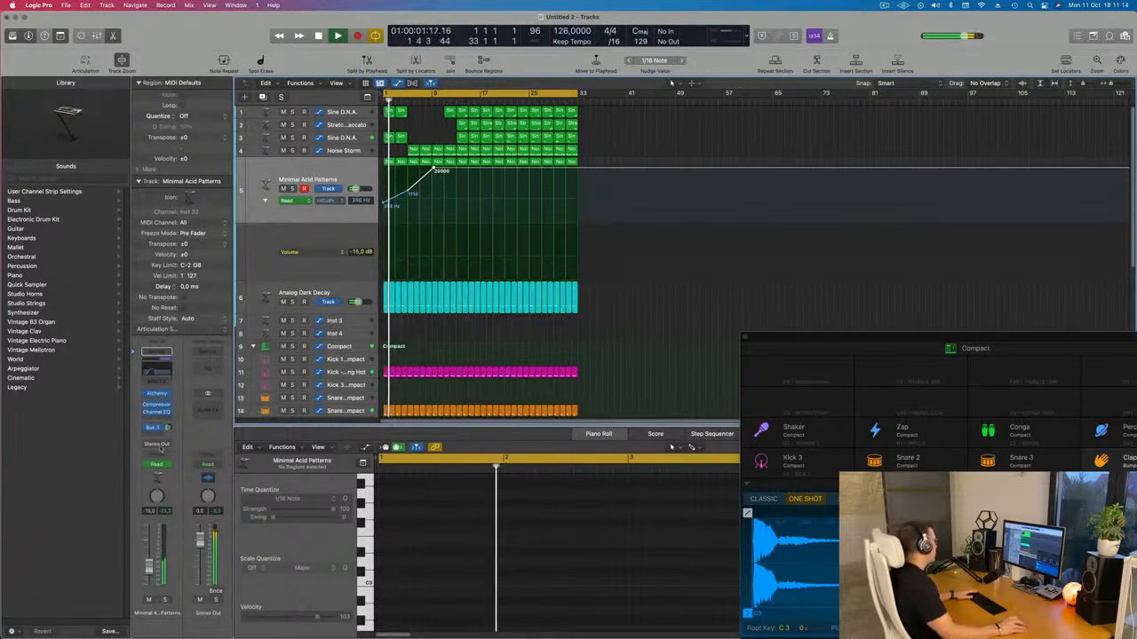
Step: Record Alchemy's Low Pass control on Minimal Acid Patterns in Touch mode, and hide the plug-in window
left_click(166, 464)
left_click(159, 477)
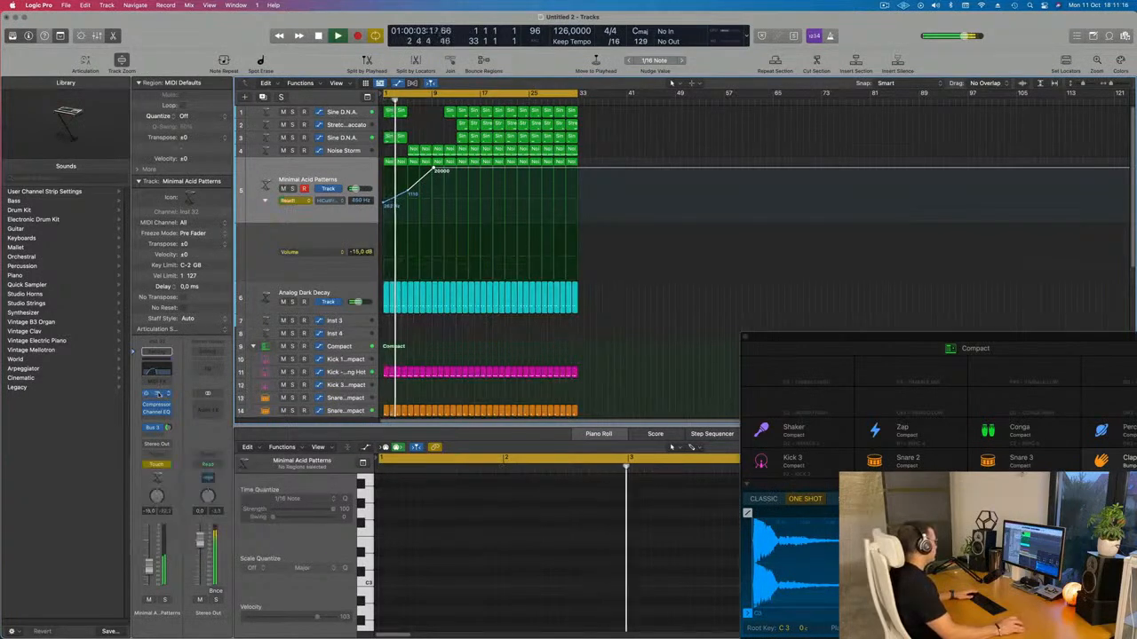
left_click(158, 395)
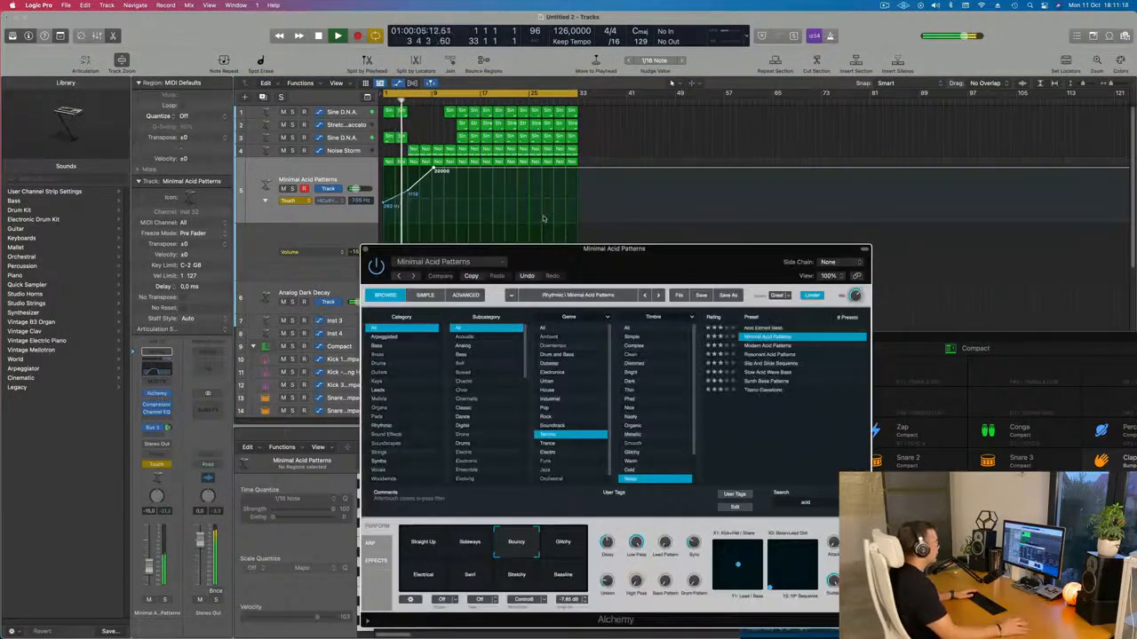
left_click_drag(634, 250, 816, 122)
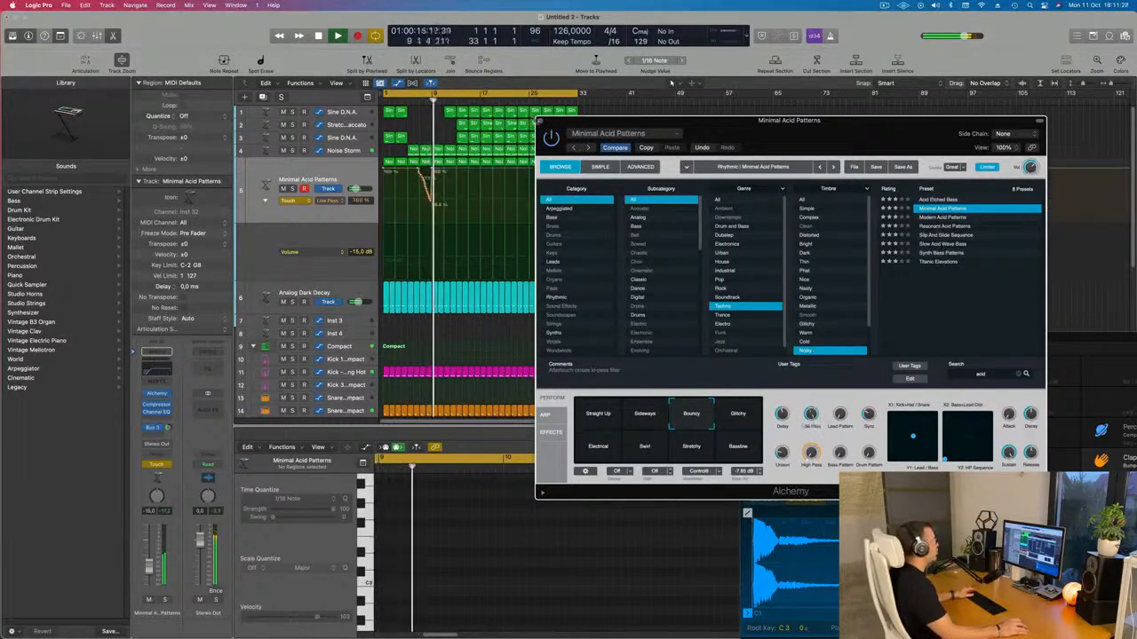
key("v")
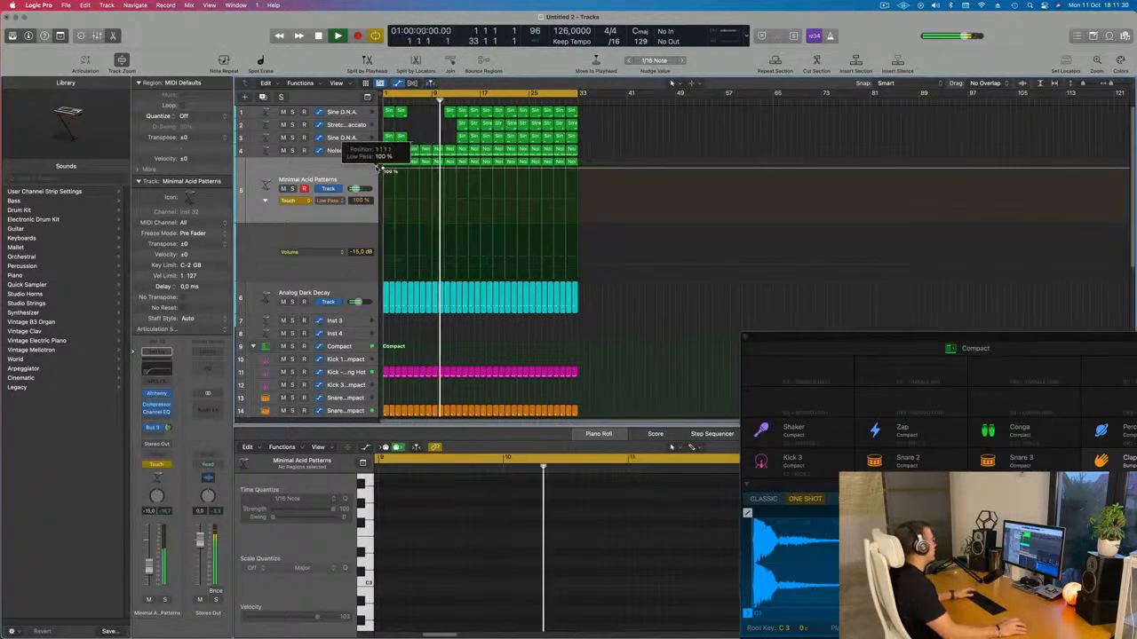
Step: Shape the Low Pass automation to fall from 100 % at bar 1 to 0 % near bar 13, and return the track to Read mode
left_click_drag(455, 170, 456, 219)
key("Return")
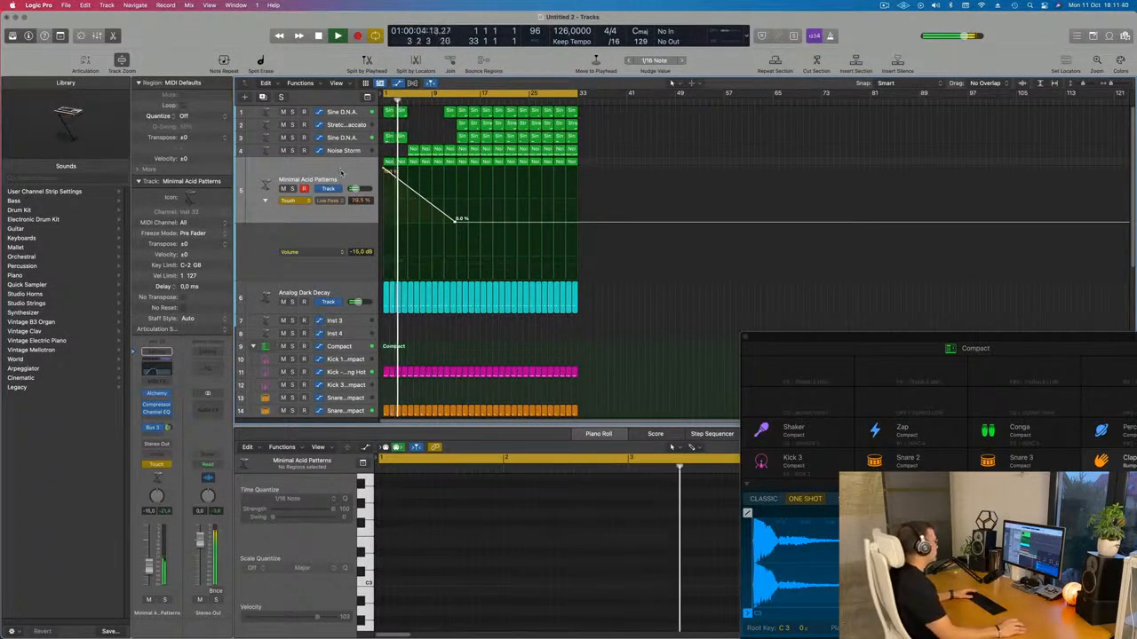
left_click(294, 201)
left_click(297, 191)
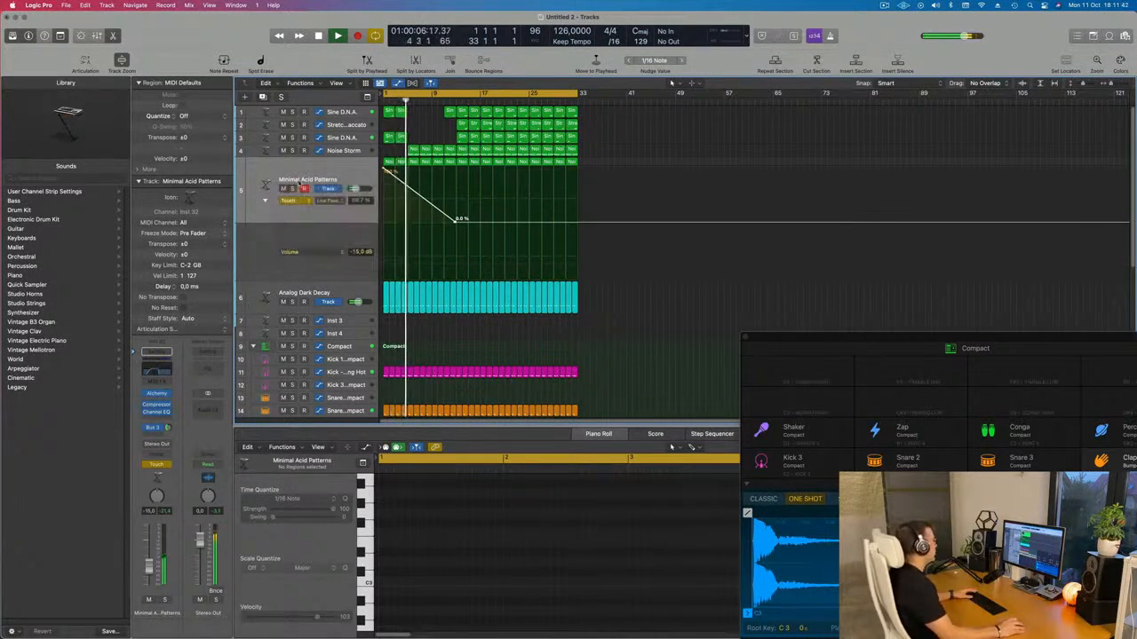
Step: Show Alchemy Low Pass in the second automation lane of Minimal Acid Patterns and Channel EQ High Cut Frequency in the first
left_click(319, 255)
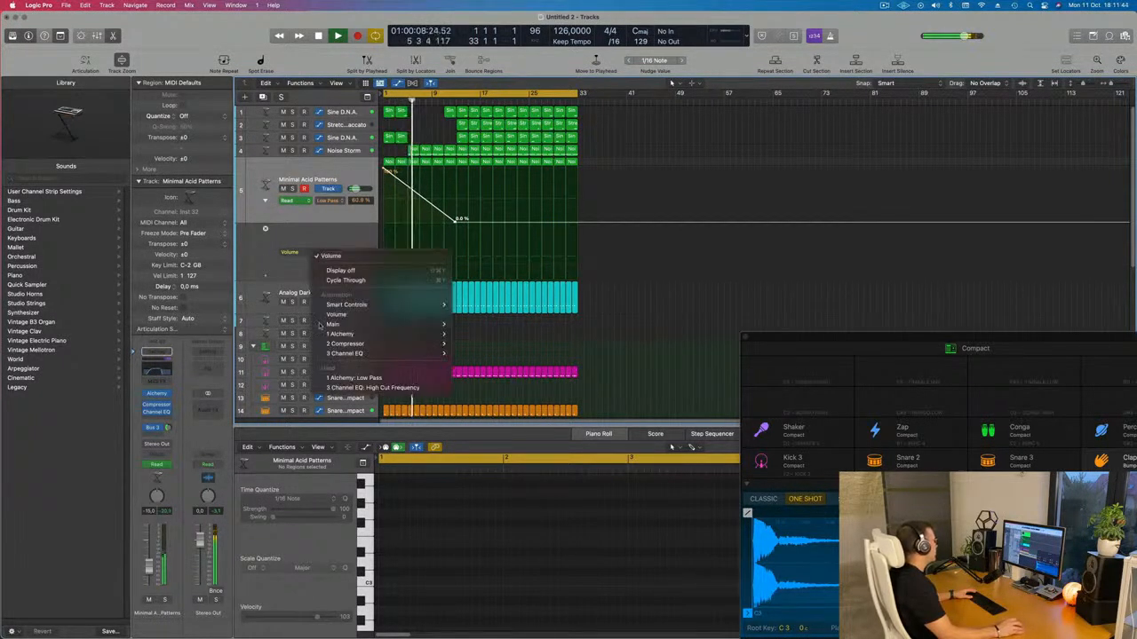
left_click(369, 378)
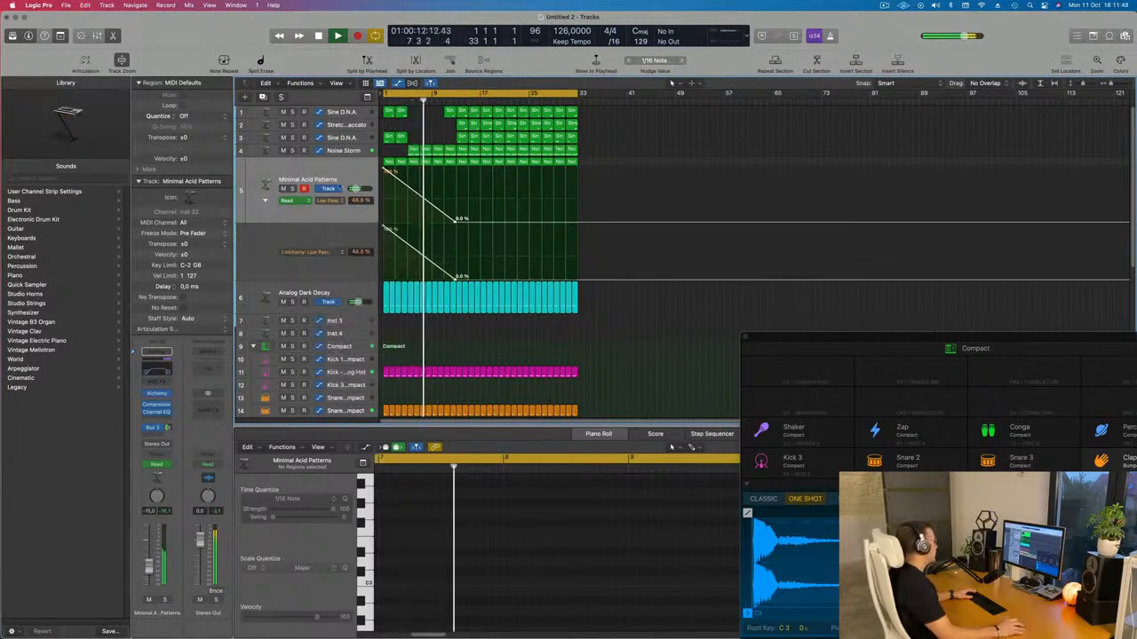
left_click(335, 200)
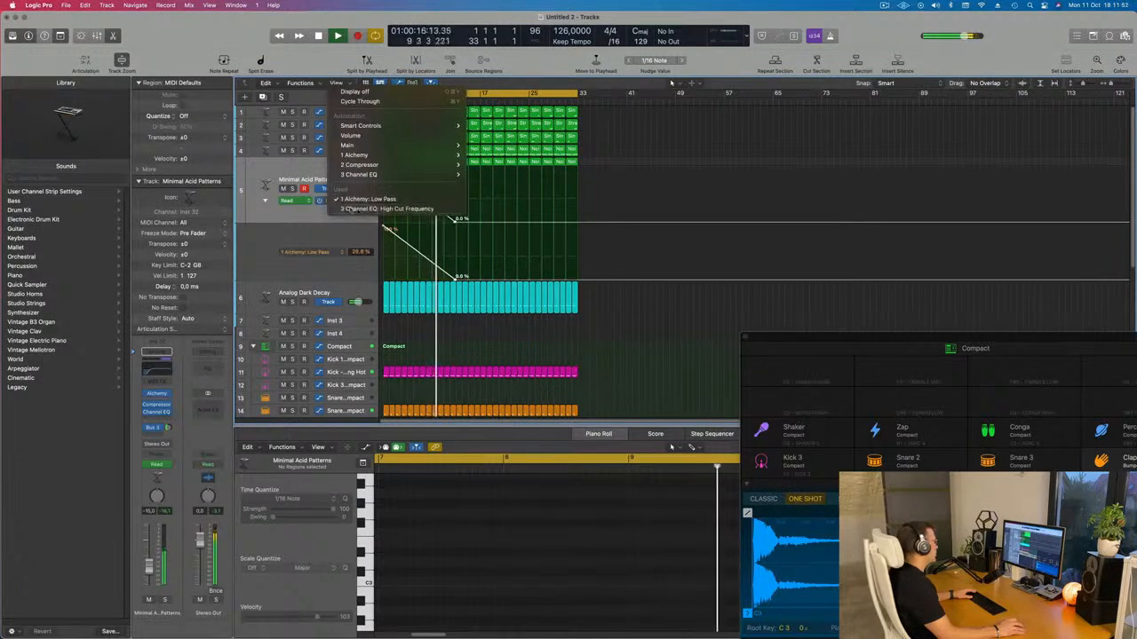
left_click(346, 200)
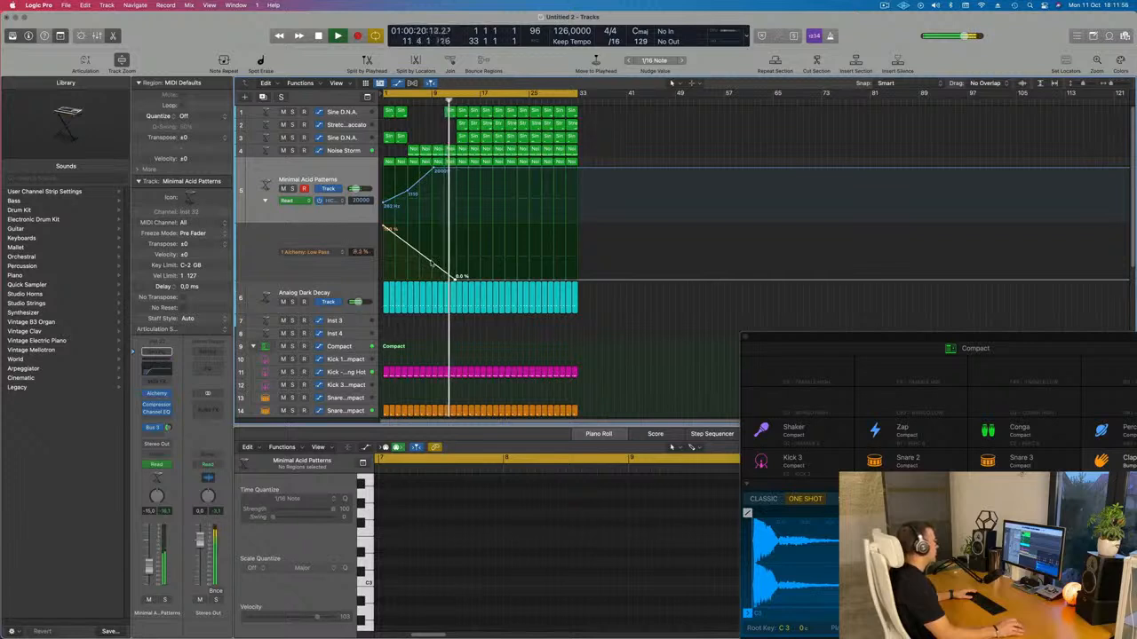
Step: Reshape the Low Pass automation to dip to about 33 % at bar 5 and climb back to 100 % at bar 9
left_click_drag(457, 277, 458, 229)
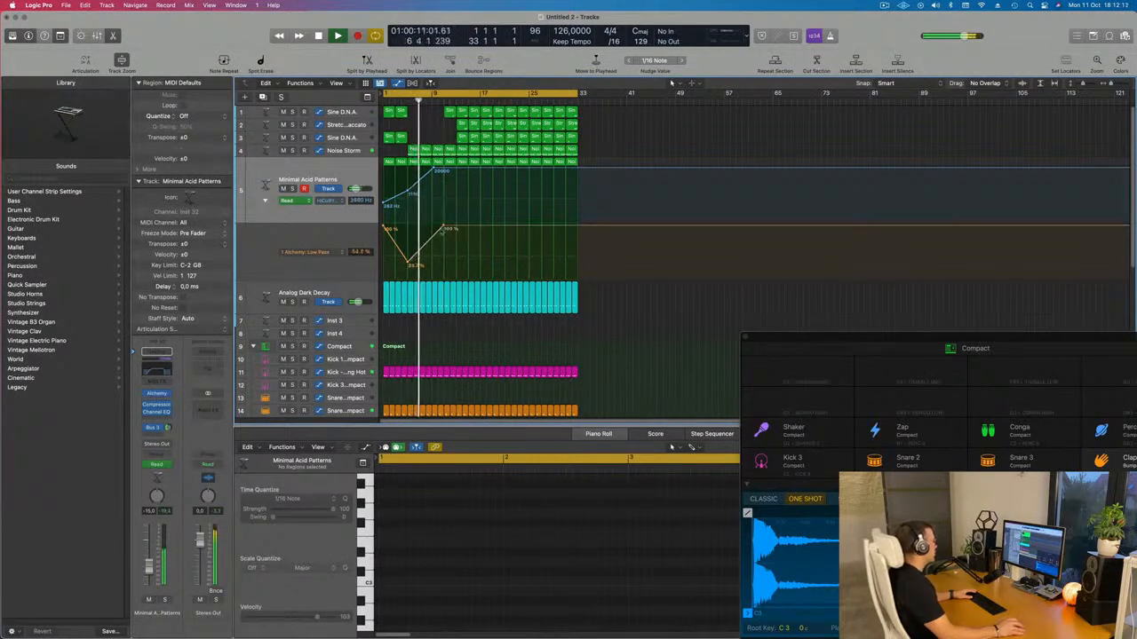
left_click_drag(444, 225, 437, 225)
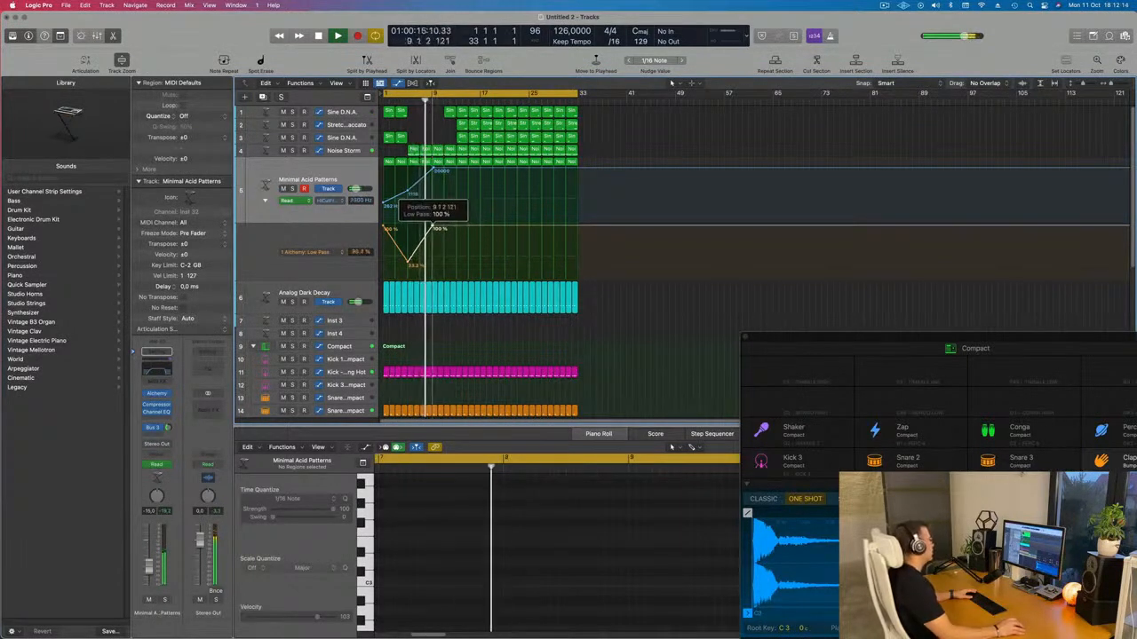
Step: Add a Channel EQ low cut at 374 Hz to Noise Storm and raise the track's level to -4.7 dB
left_click(355, 151)
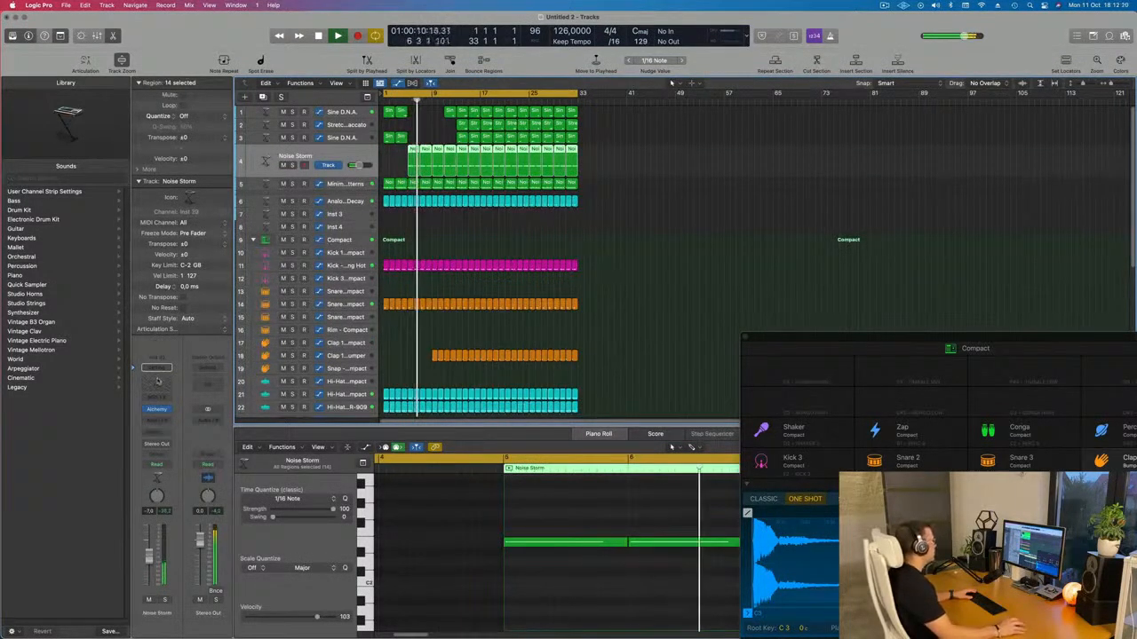
left_click(156, 367)
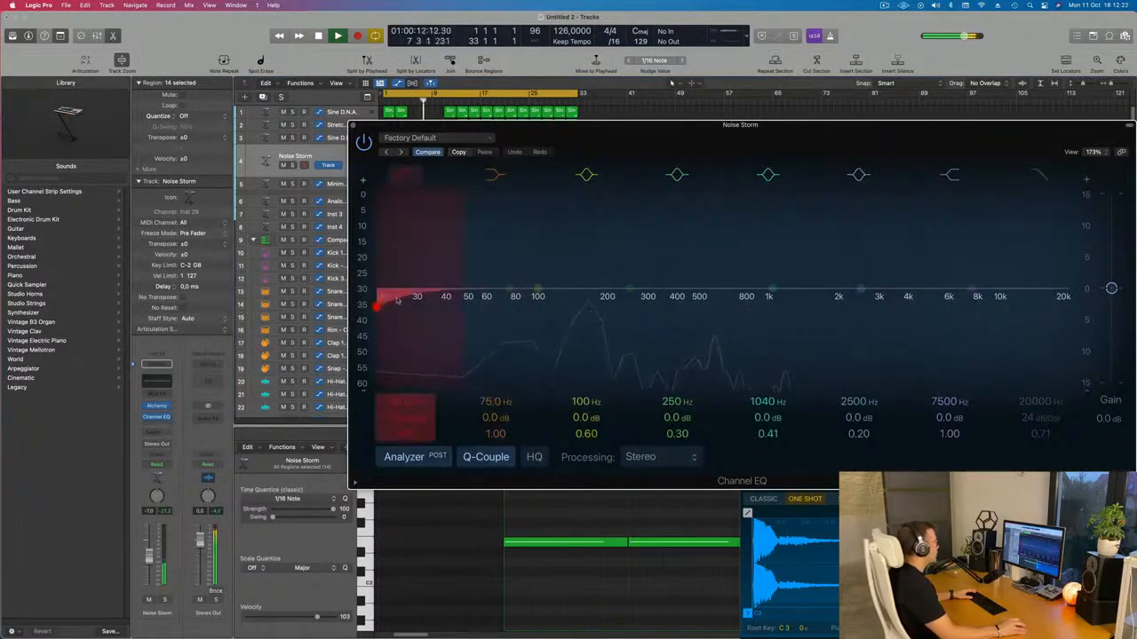
left_click_drag(423, 302, 663, 265)
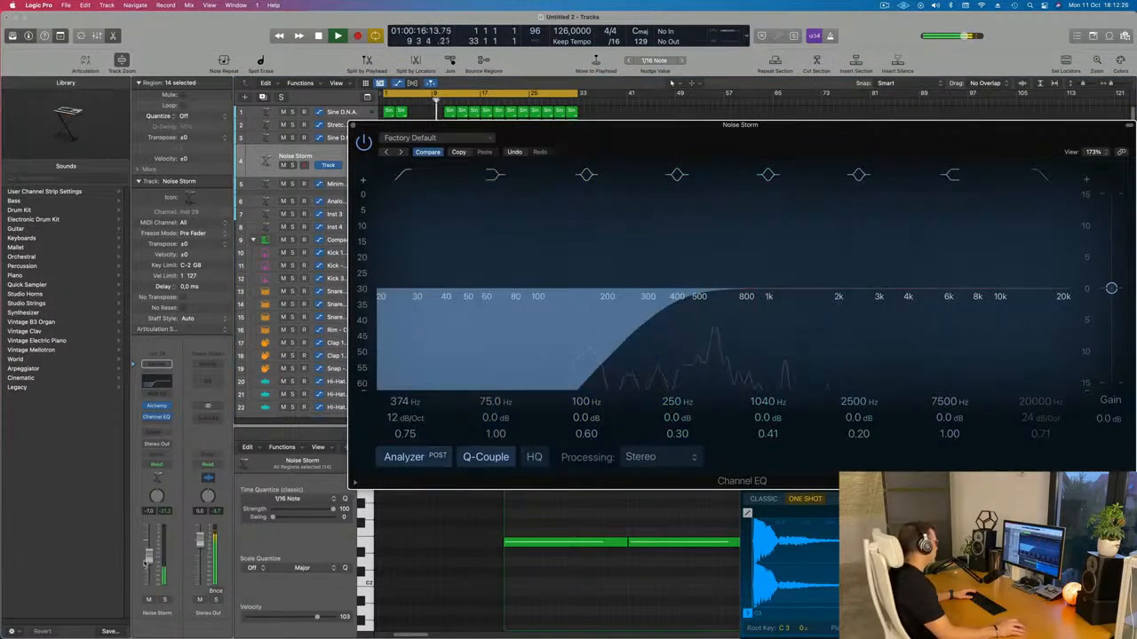
left_click_drag(152, 558, 152, 554)
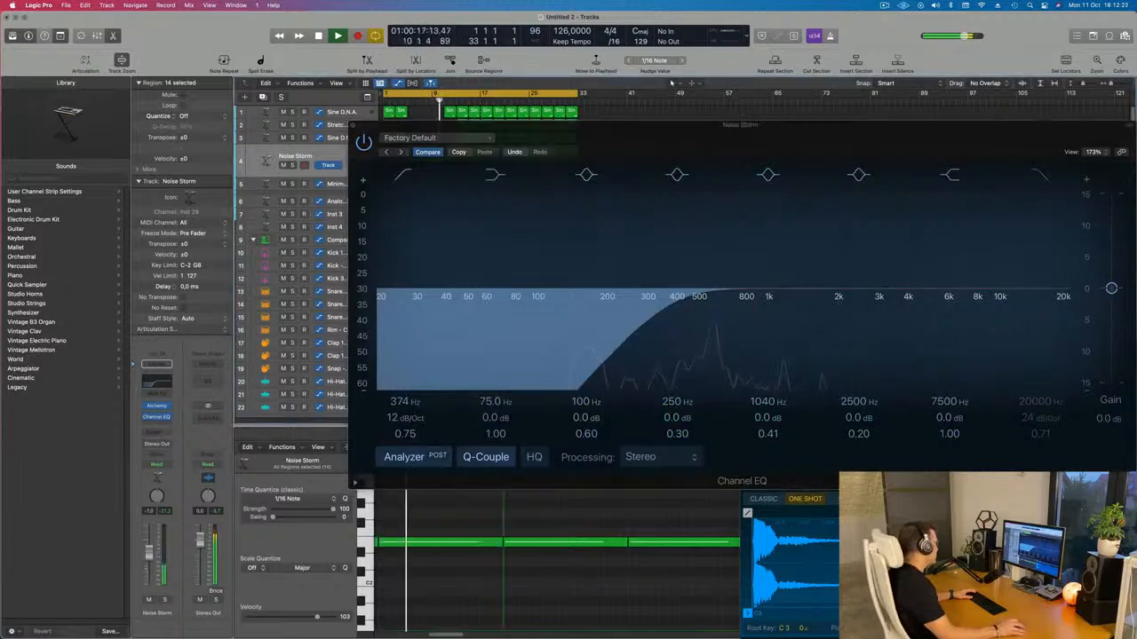
Step: Add sends from Noise Storm to the Bus 3 Delay and Bus 2 Reverb, and hide the EQ window
left_click(157, 418)
mouse_move(182, 447)
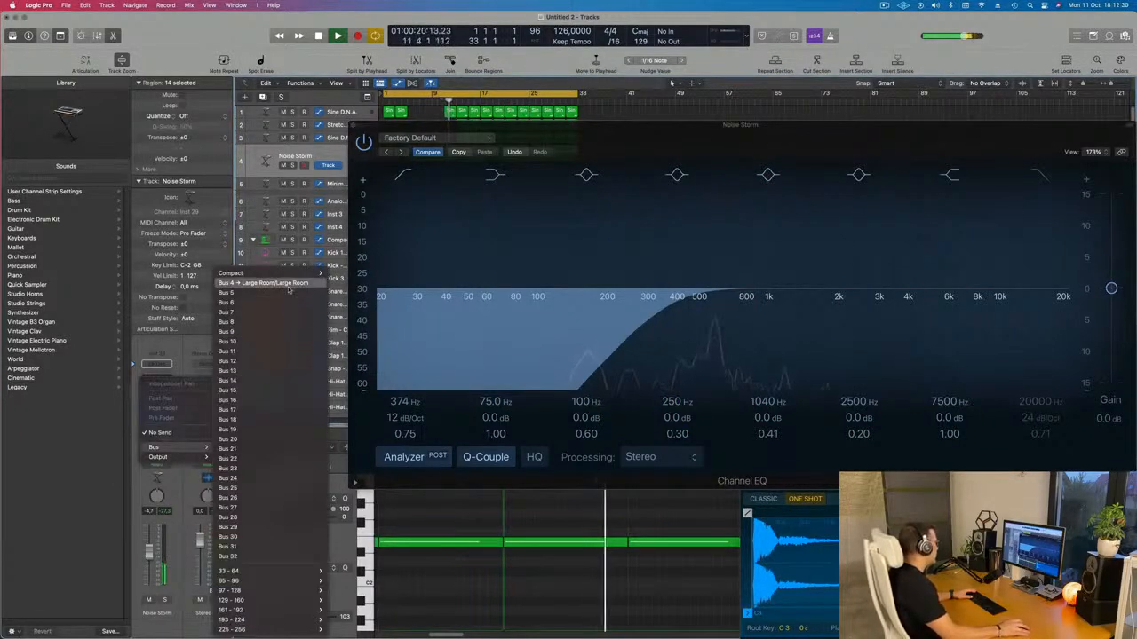
mouse_move(293, 272)
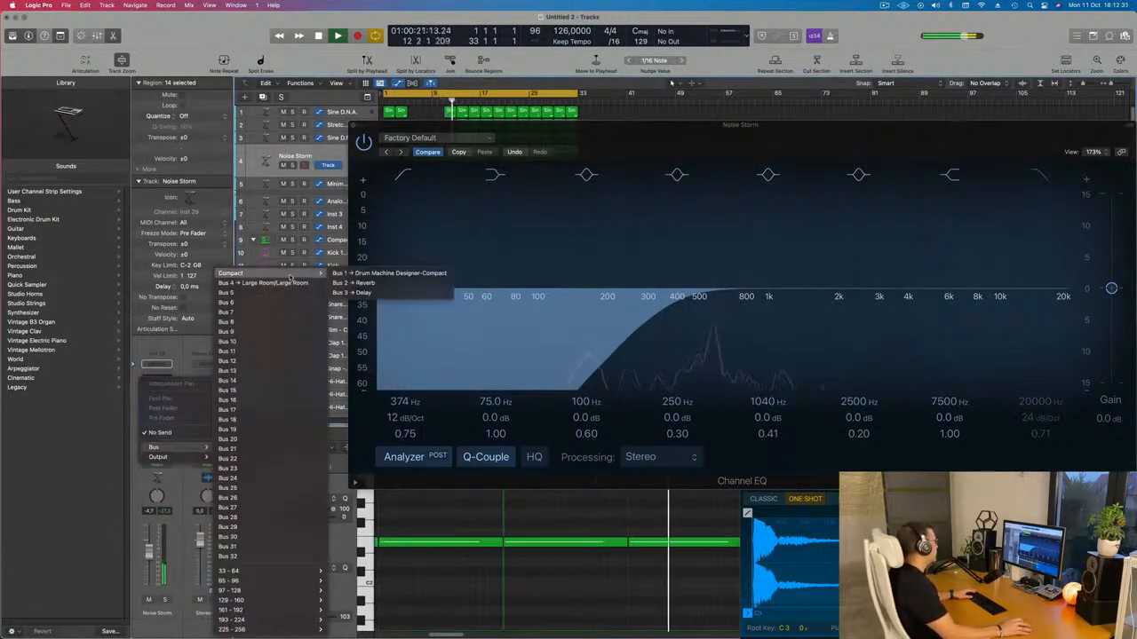
left_click(371, 292)
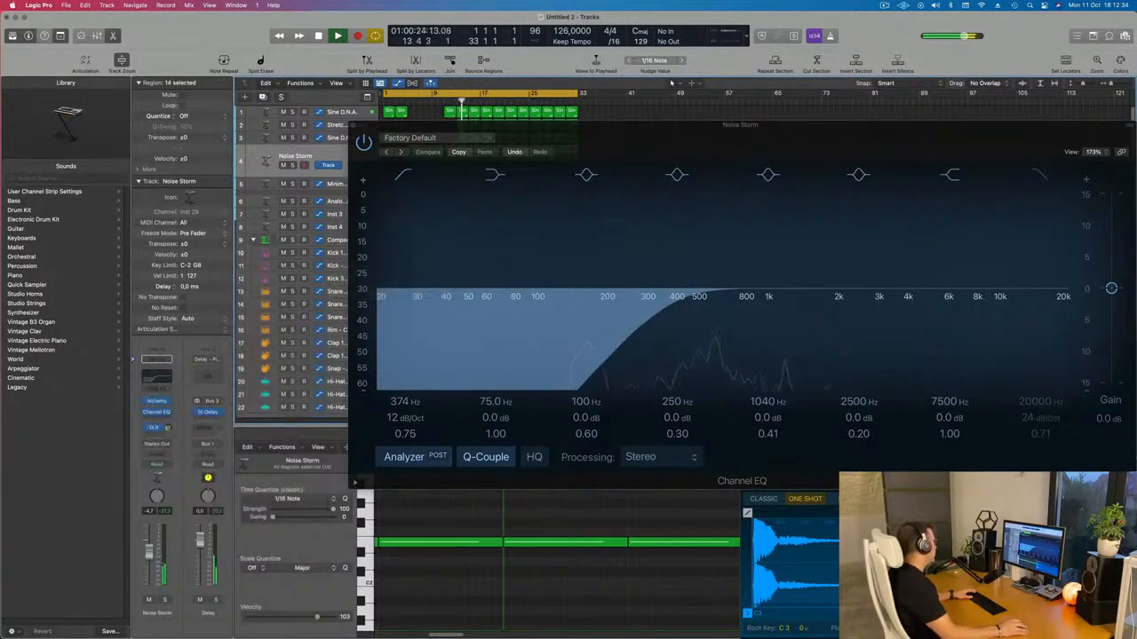
left_click(154, 436)
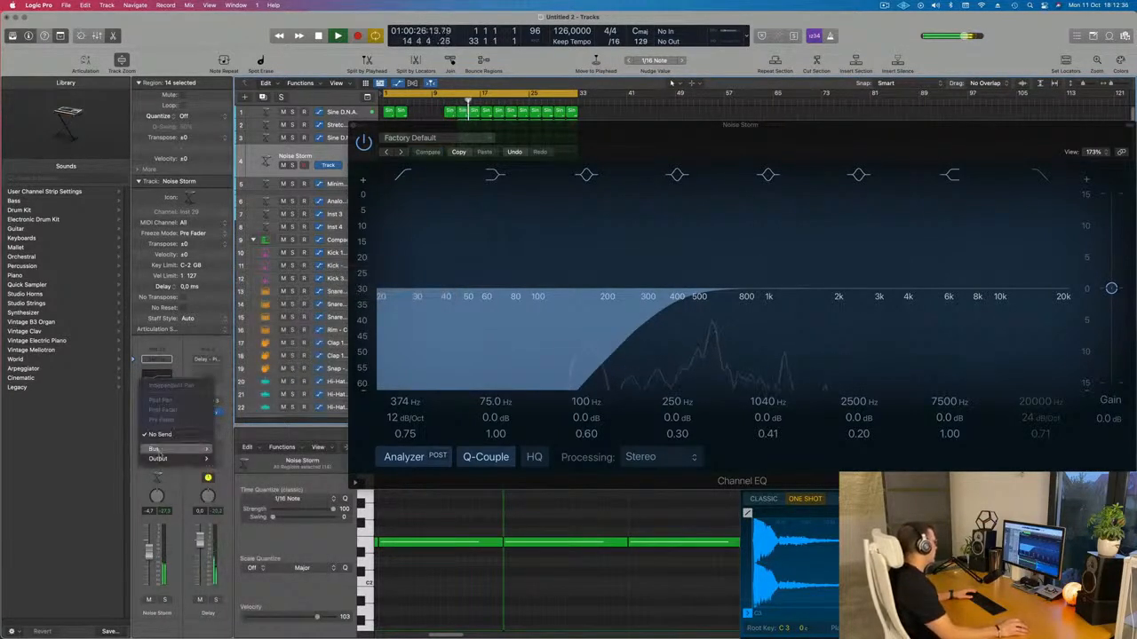
mouse_move(178, 448)
mouse_move(302, 272)
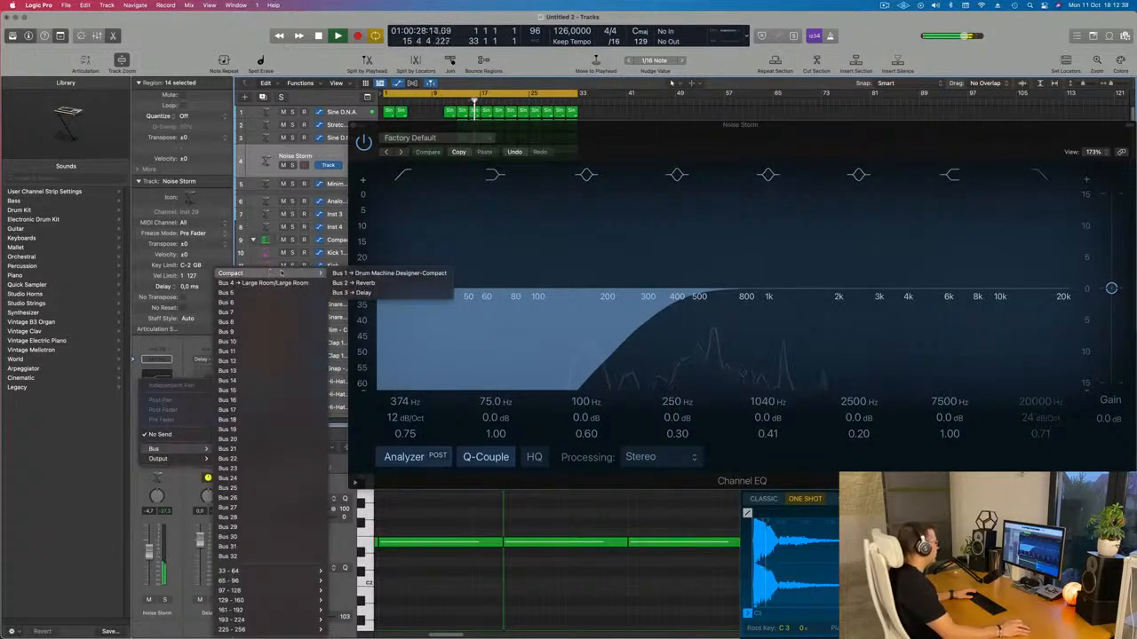
left_click(372, 285)
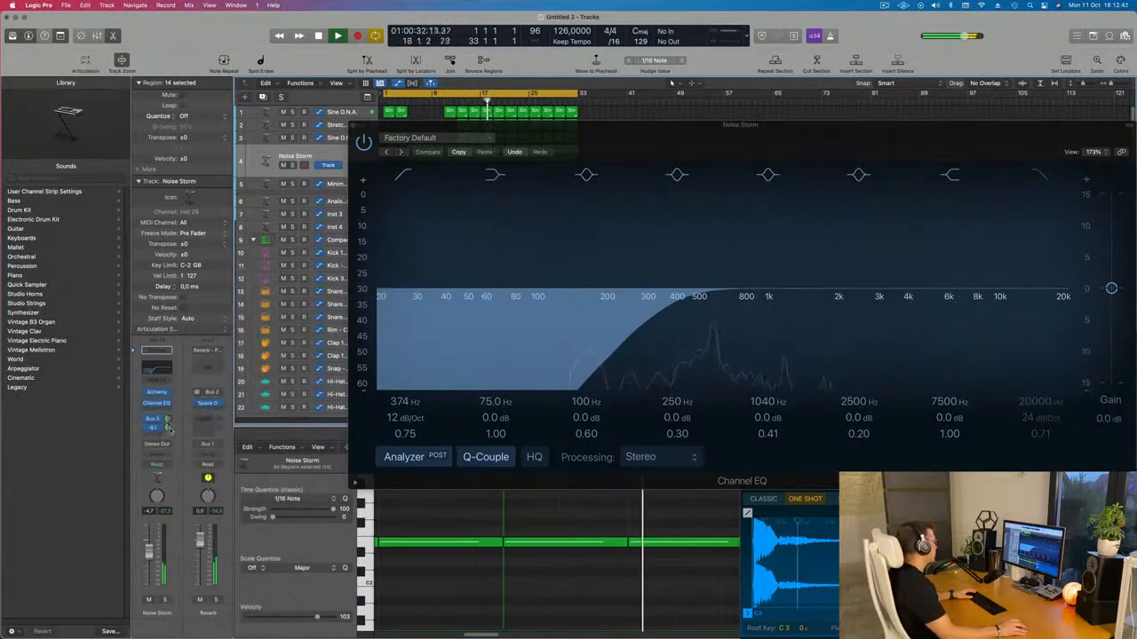
left_click(353, 127)
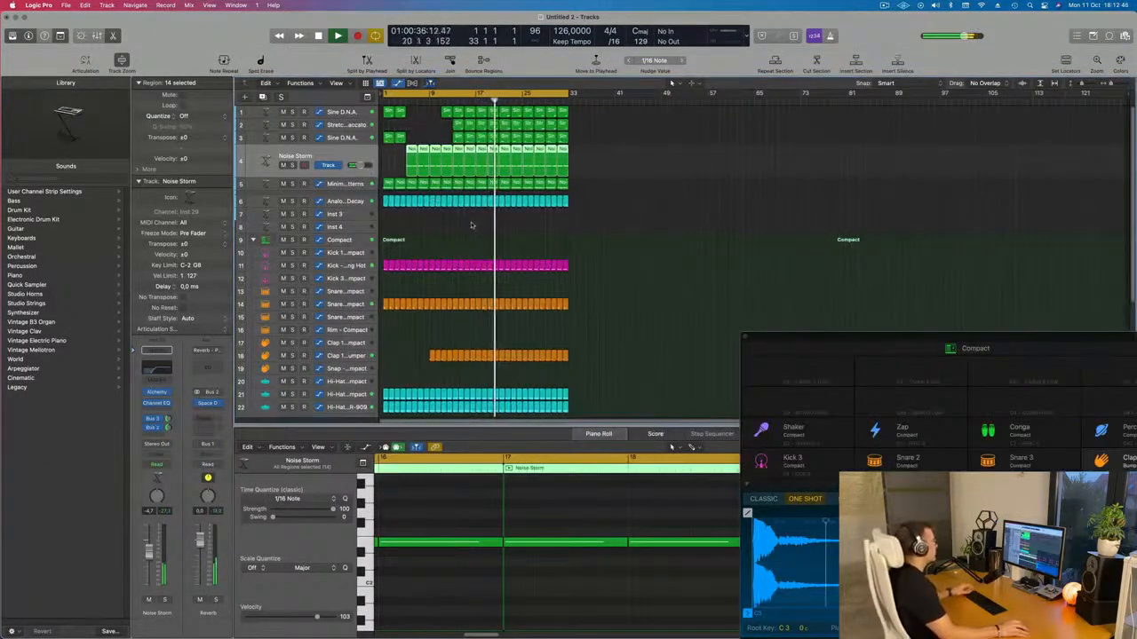
Step: Save the project as 260 in the LEMT 250-500 folder
left_click(473, 218)
key("Return")
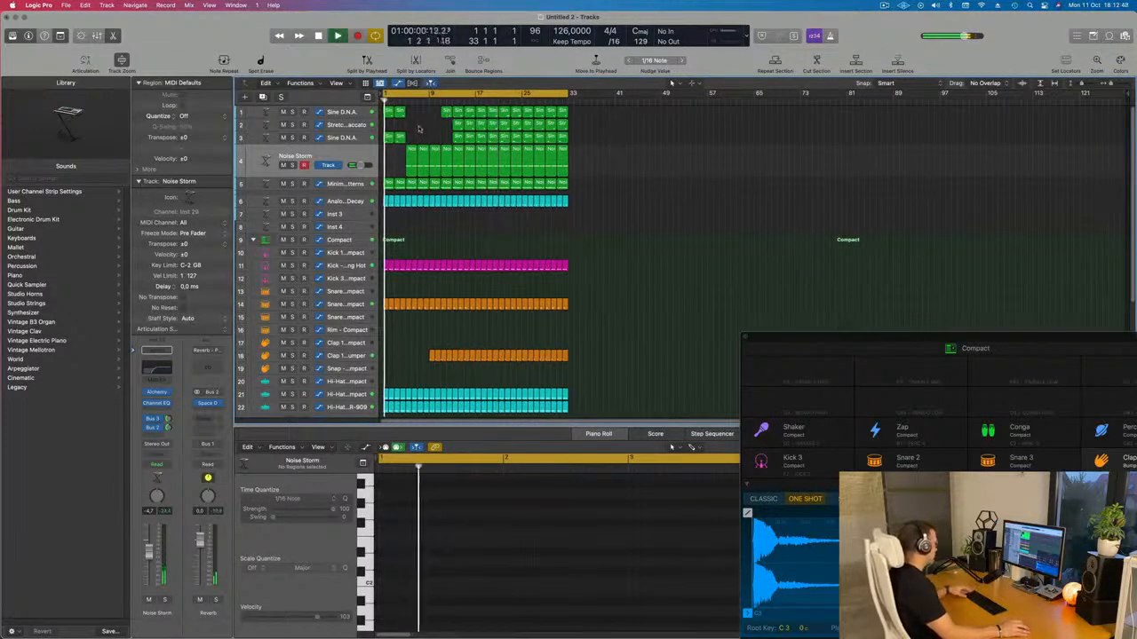
key("super+s")
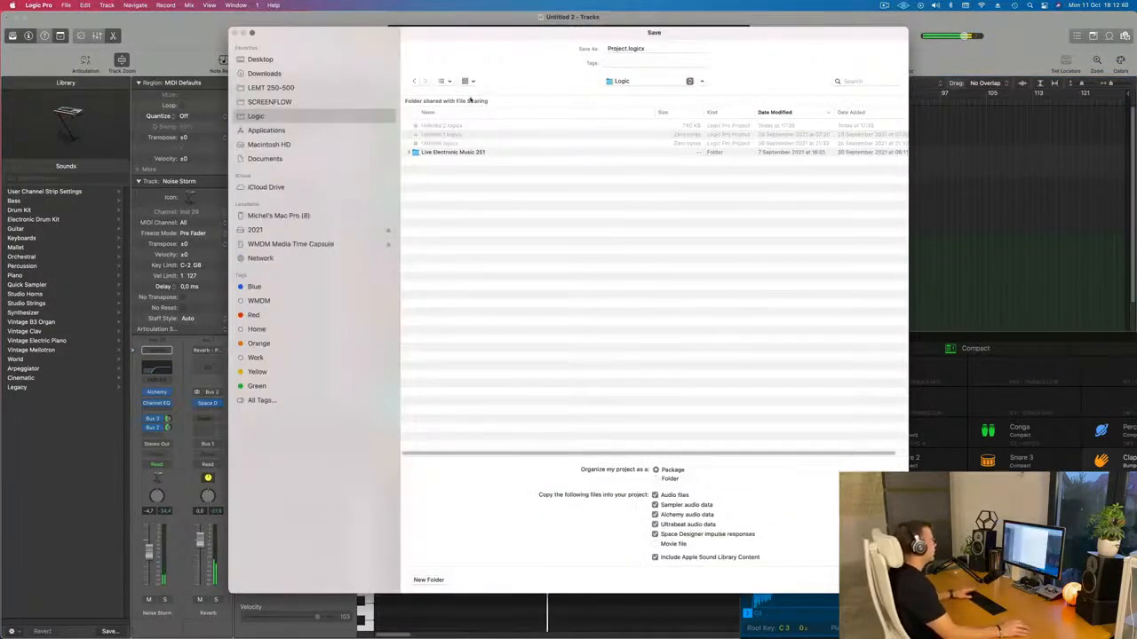
left_click(273, 87)
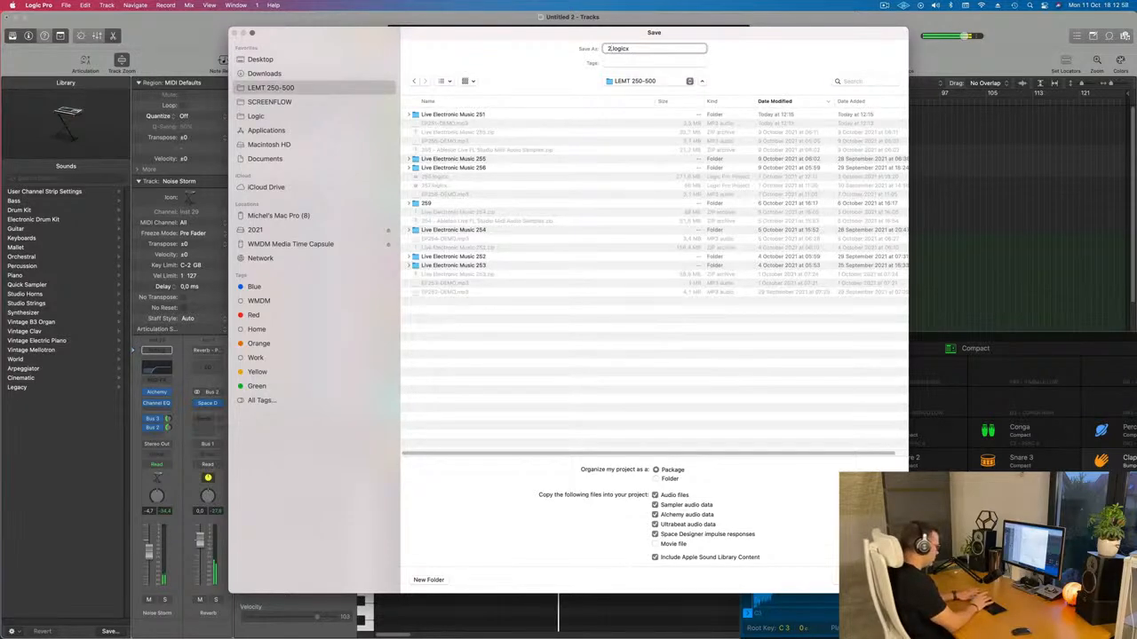
key("Return")
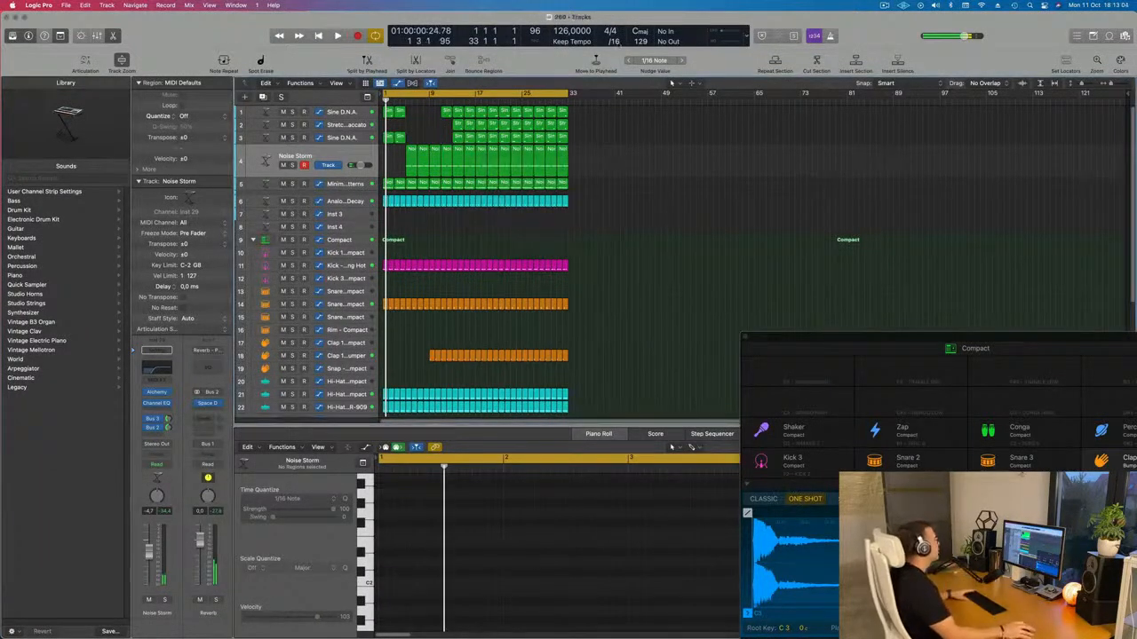
Step: Play the arrangement and delete the Clap 1 - Bumper regions from bar 9 up to bar 13
key("space")
key("space")
key("space")
scroll(472, 238, "up", 3)
scroll(472, 238, "up", 2)
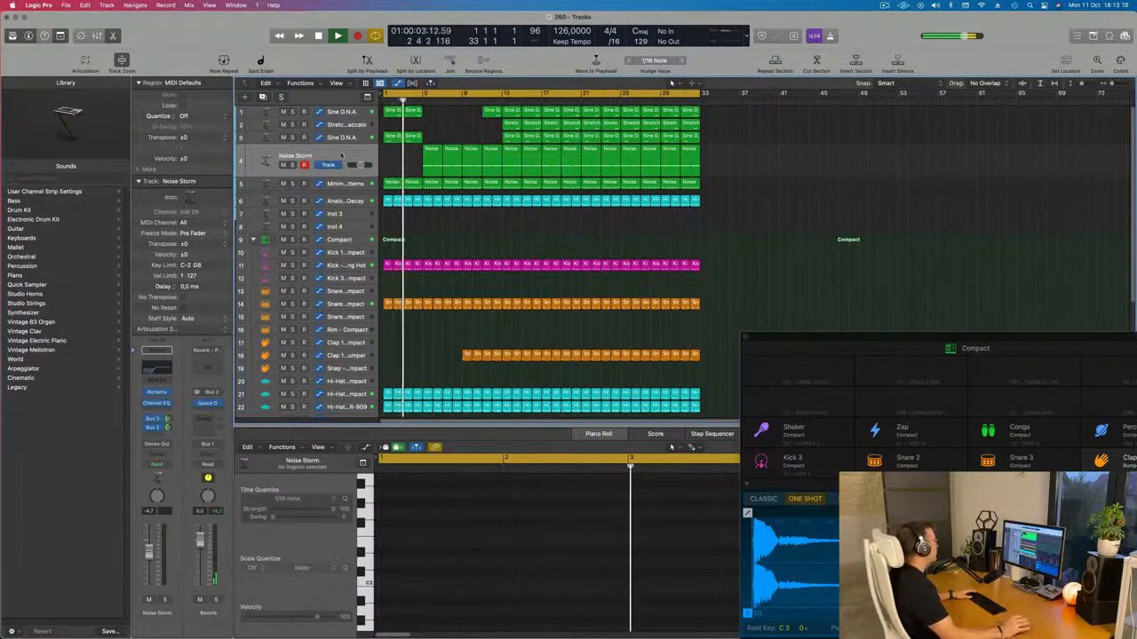
left_click(340, 156)
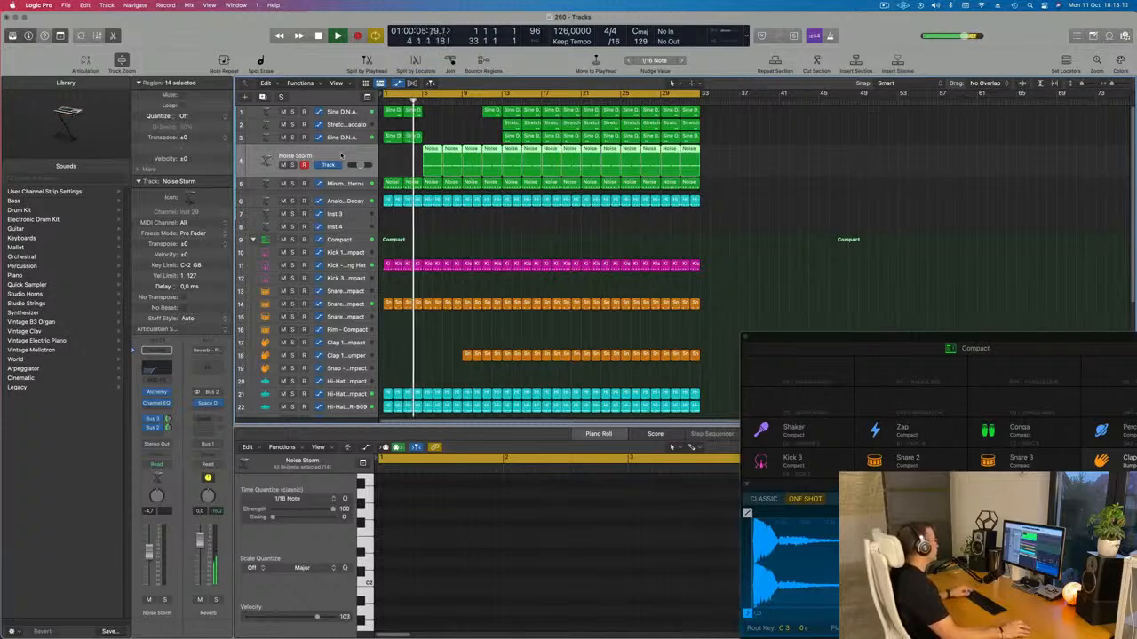
scroll(368, 222, "down", 3)
scroll(369, 222, "up", 5)
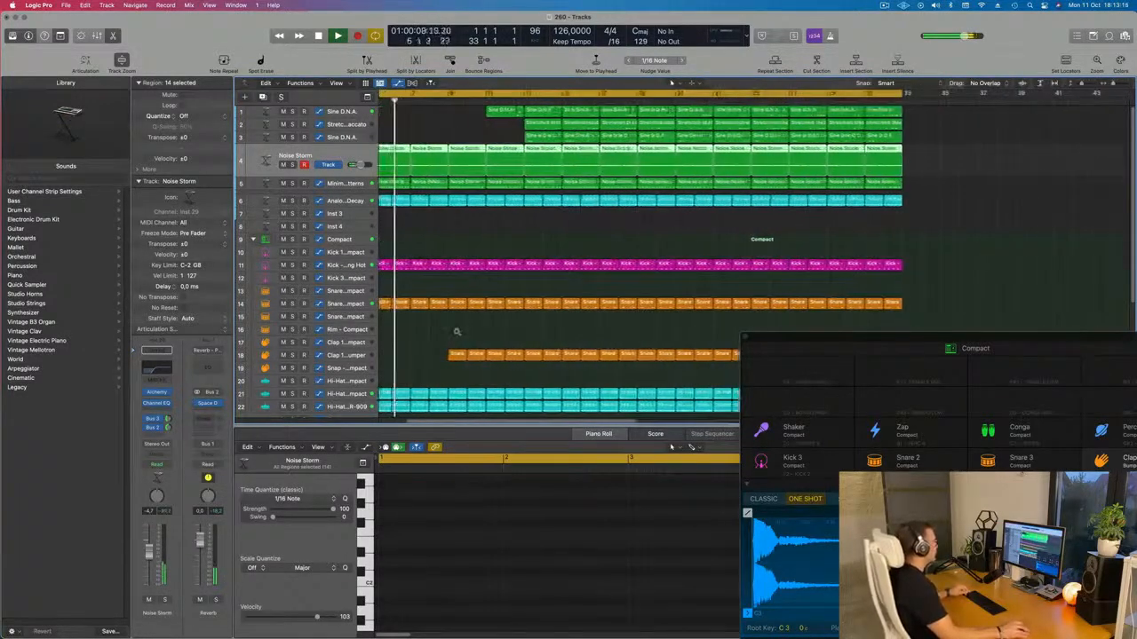
scroll(457, 334, "down", 1)
left_click_drag(450, 345, 495, 352)
scroll(487, 264, "down", 1)
scroll(535, 133, "left", 1)
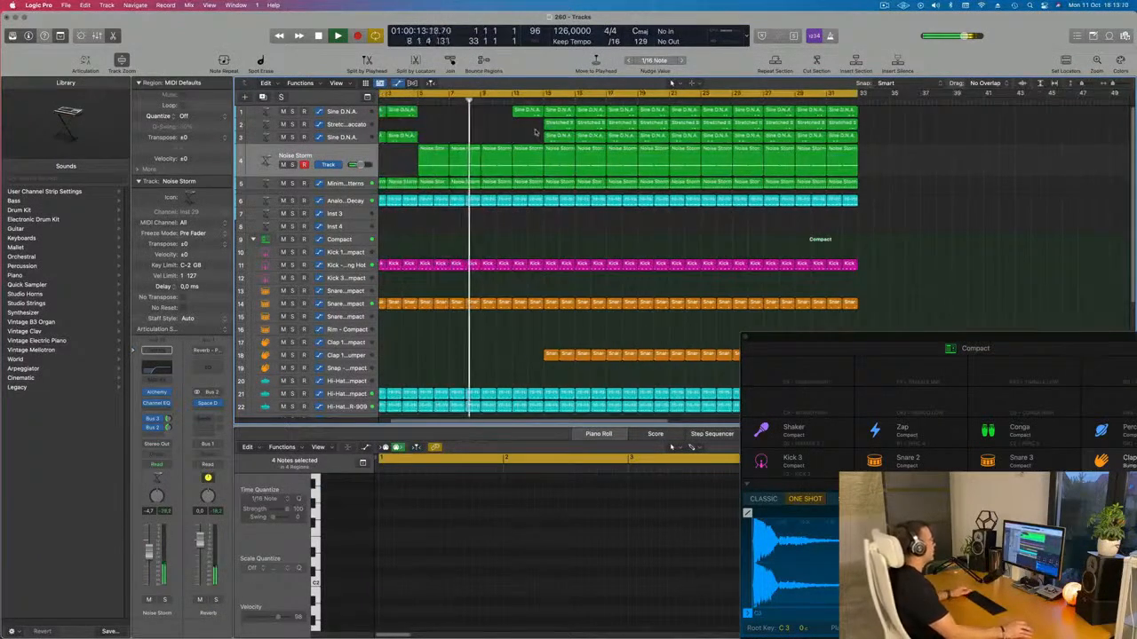
Step: Delete the regions at bar 13 on Stretched Staccato and the second Sine D.N.A. track
left_click(526, 114)
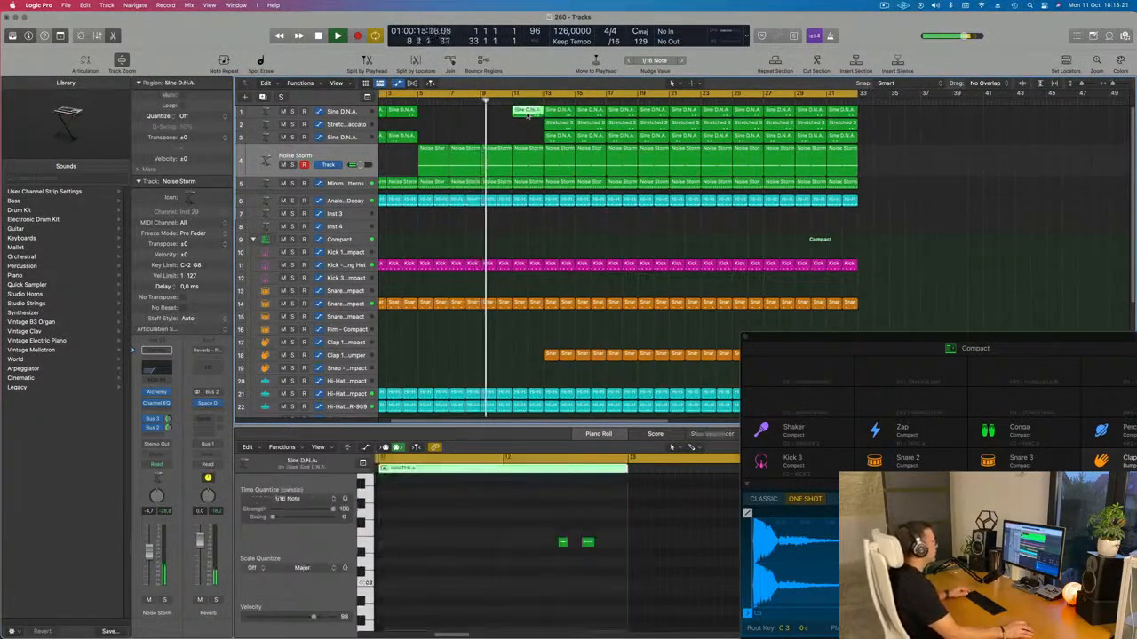
left_click(556, 123)
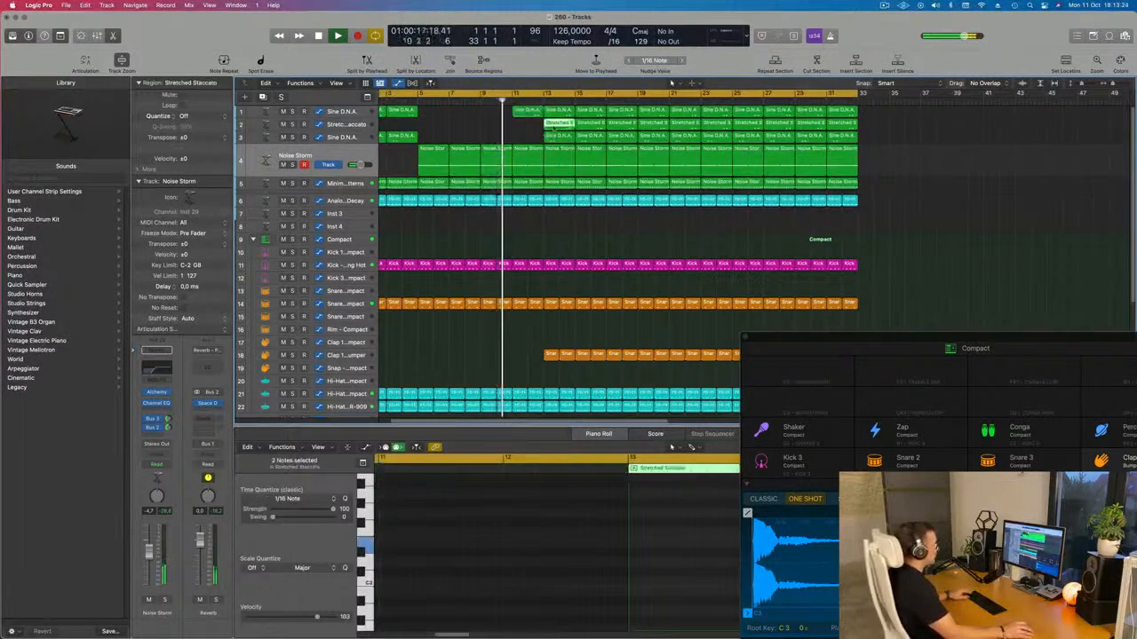
key("BackSpace")
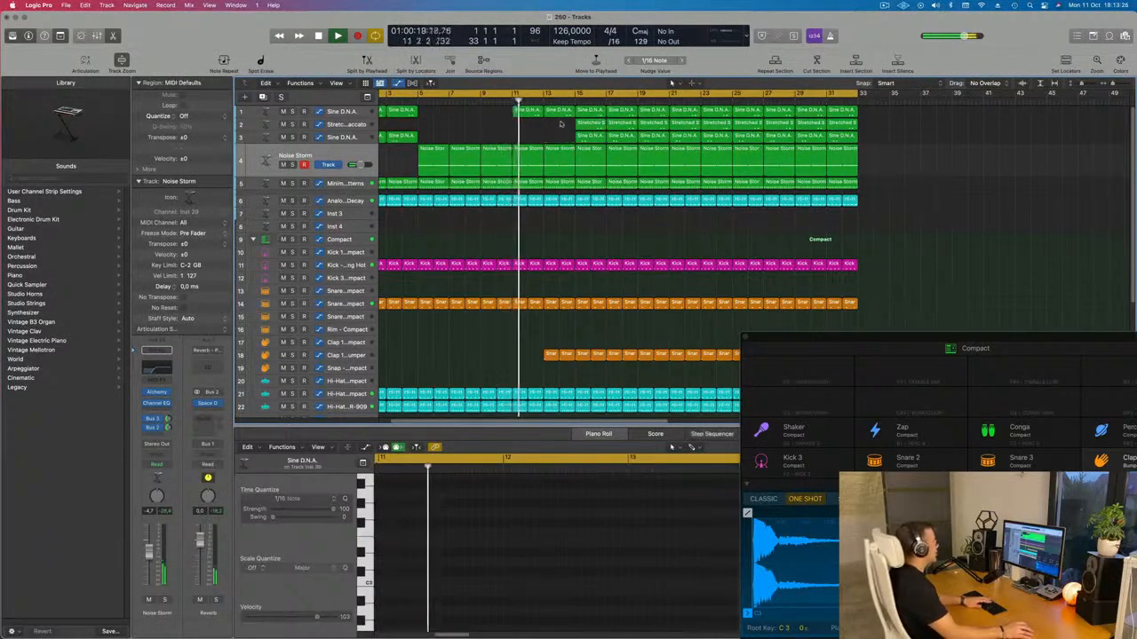
Step: Review the Clap 1 - Bumper regions and the remaining percussion tracks while replaying the arrangement from bar 1
scroll(515, 140, "down", 5)
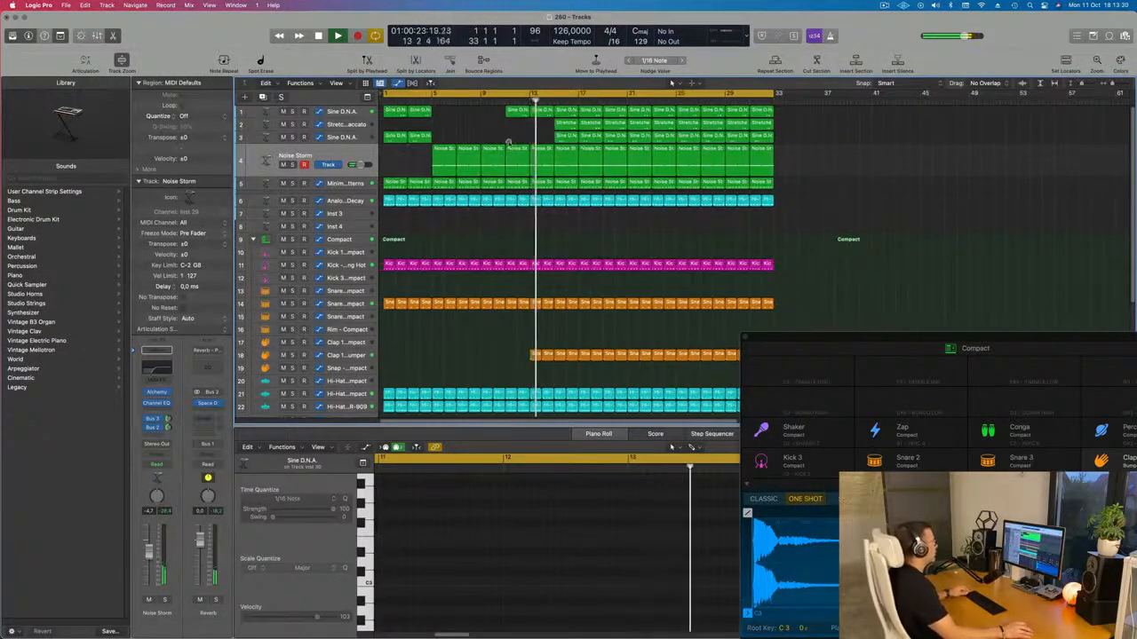
left_click(364, 361)
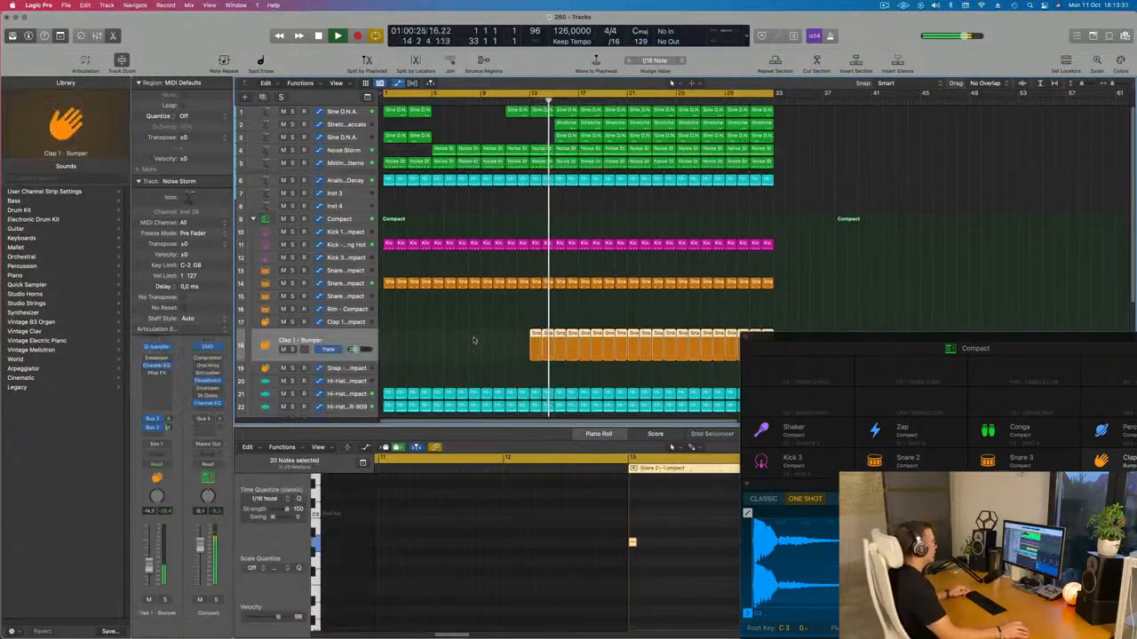
scroll(474, 341, "down", 3)
scroll(535, 198, "up", 5)
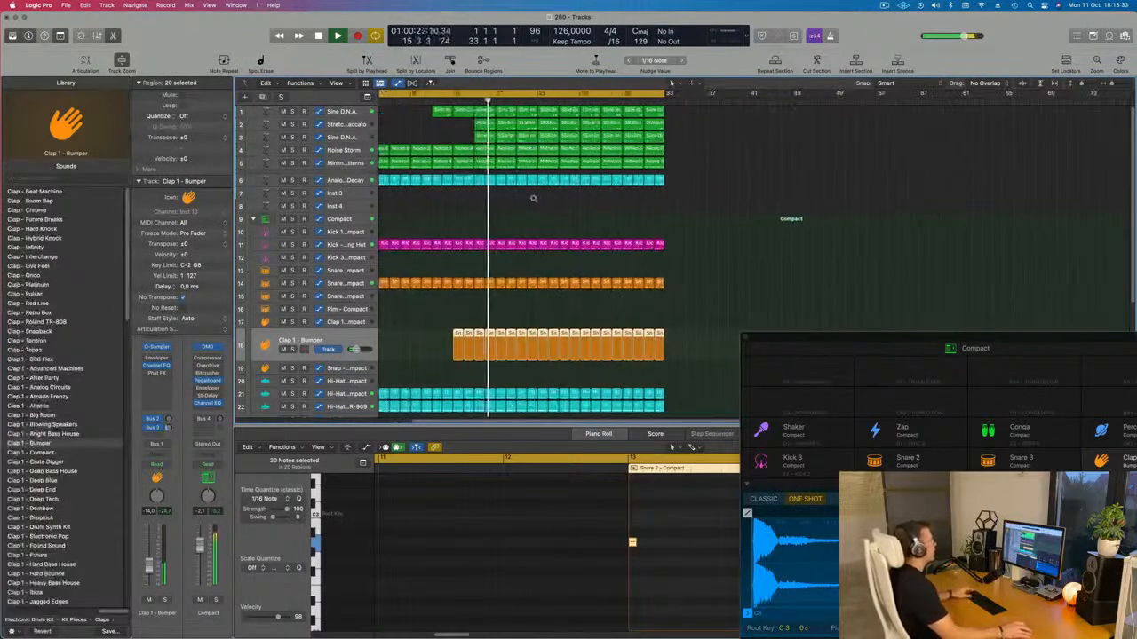
key("Return")
scroll(518, 210, "down", 2)
scroll(458, 213, "down", 10)
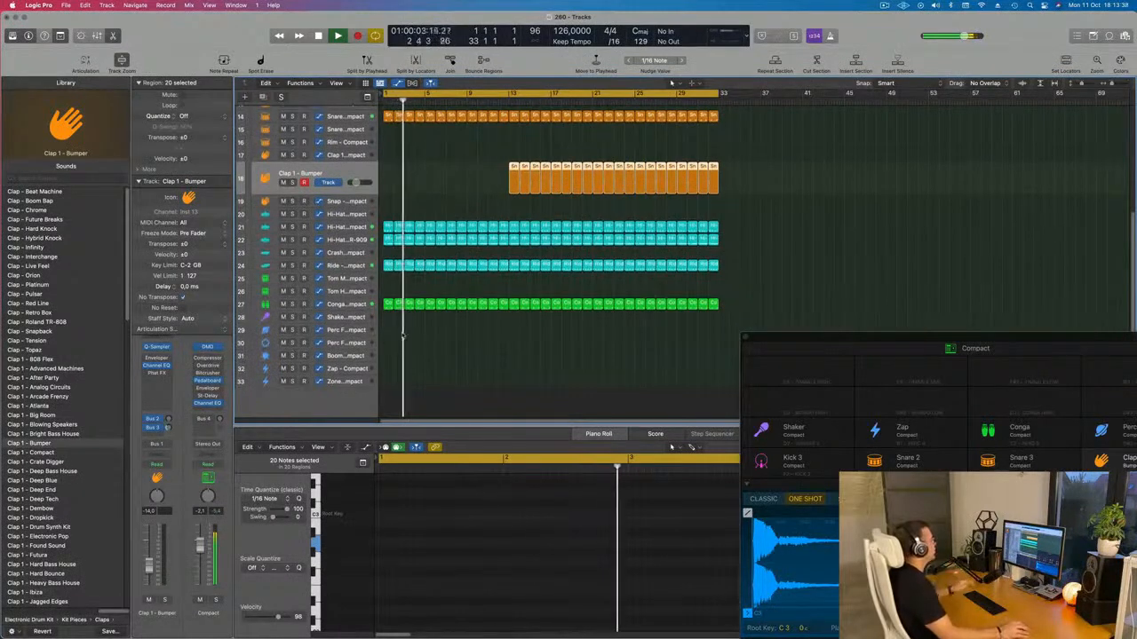
key("Return")
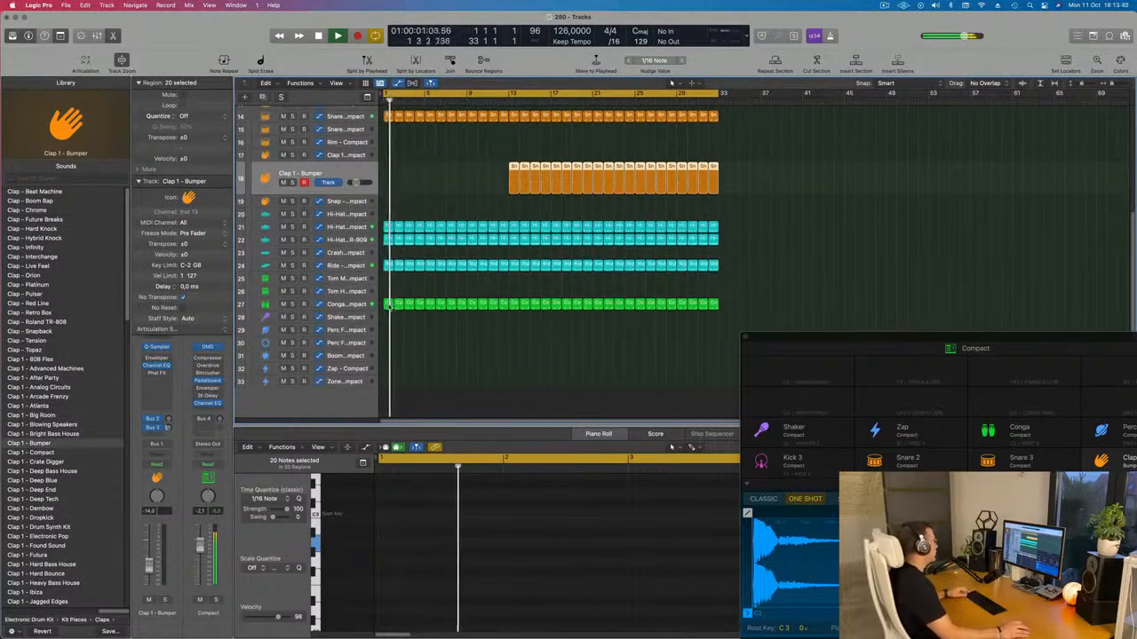
Step: Move the bar 1 Conga - Compact region onto the Zap - Compact track
left_click(388, 304)
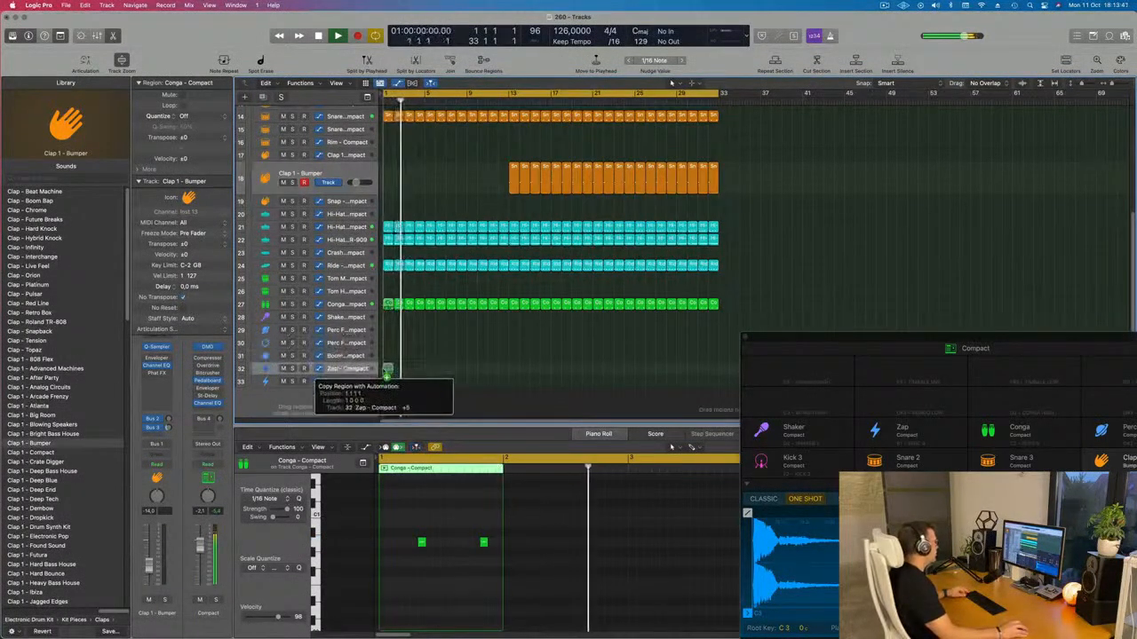
left_click_drag(388, 305, 388, 368)
key("Return")
scroll(409, 532, "down", 1)
key("space")
Step: Place four evenly spaced notes on one pitch in the bar 1 Zap - Compact region and select them all
mouse_move(405, 530)
left_mouse_down()
mouse_move(472, 555)
mouse_move(400, 547)
left_mouse_up()
key("super+Right")
key("super+Right")
key("super+Right")
scroll(446, 556, "left", 5)
key("space")
key("super+Left")
key("space")
left_click_drag(392, 527, 583, 562)
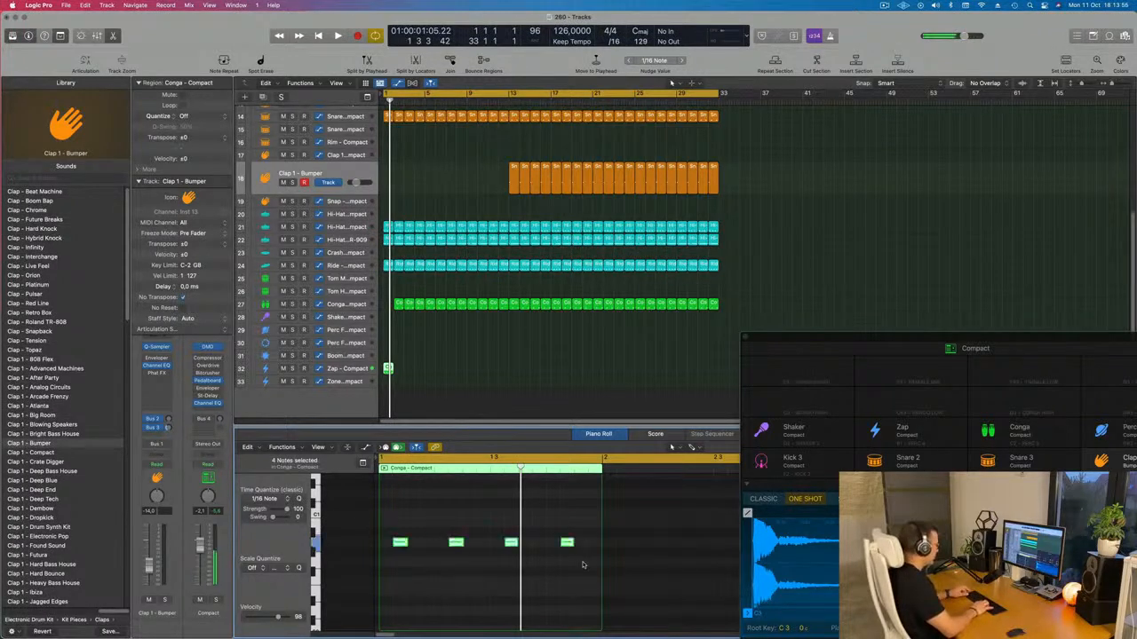
Step: Raise the pitch of the second and third notes in the bar 1 Zap - Compact region while auditioning the loop
key("space")
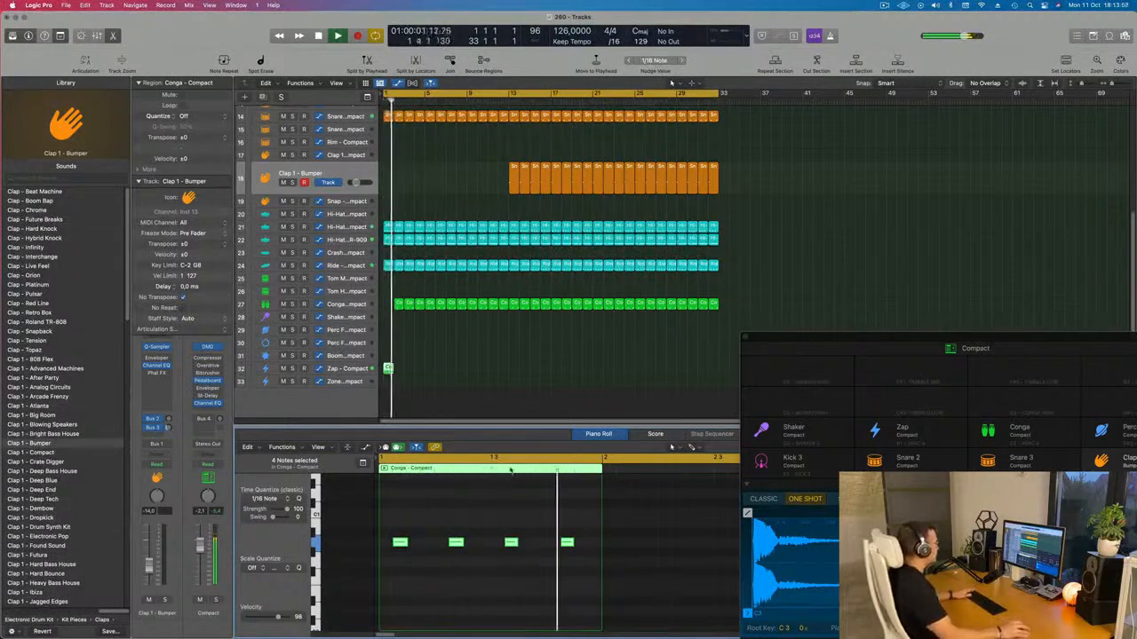
left_click(346, 369)
key("space")
key("space")
key("space")
left_click(458, 542)
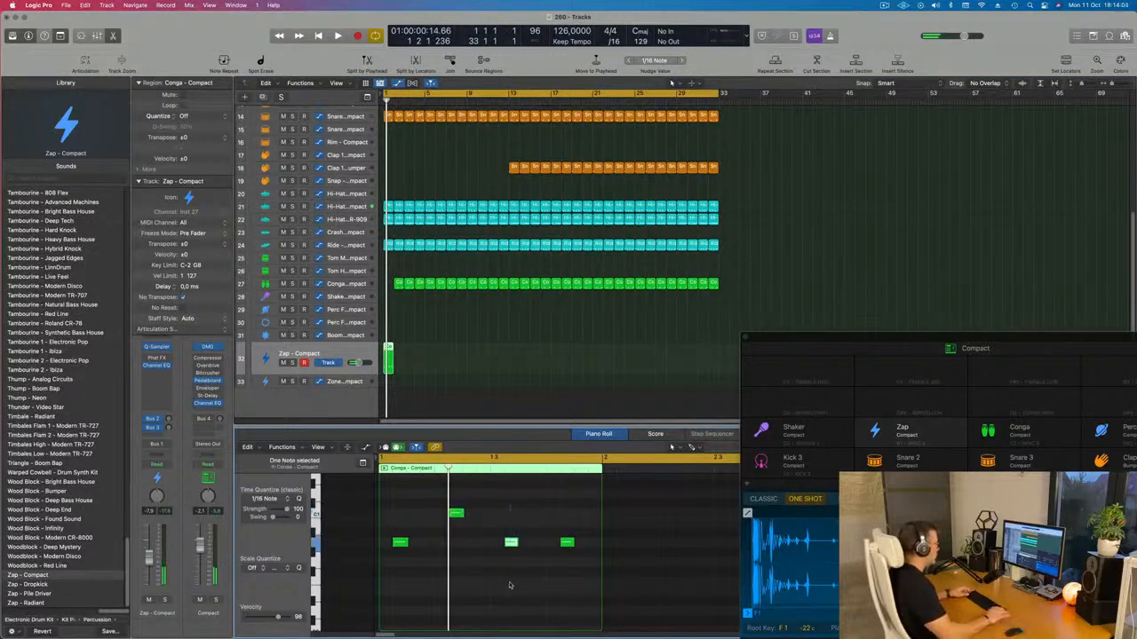
key("space")
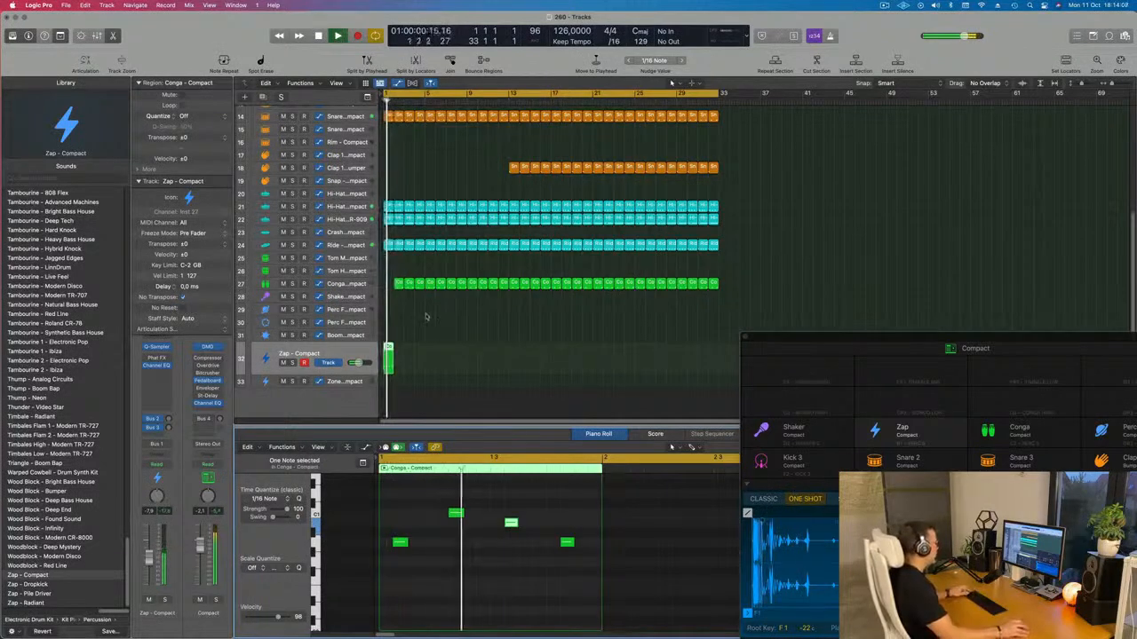
key("space")
key("space")
left_click(388, 361)
key("Delete")
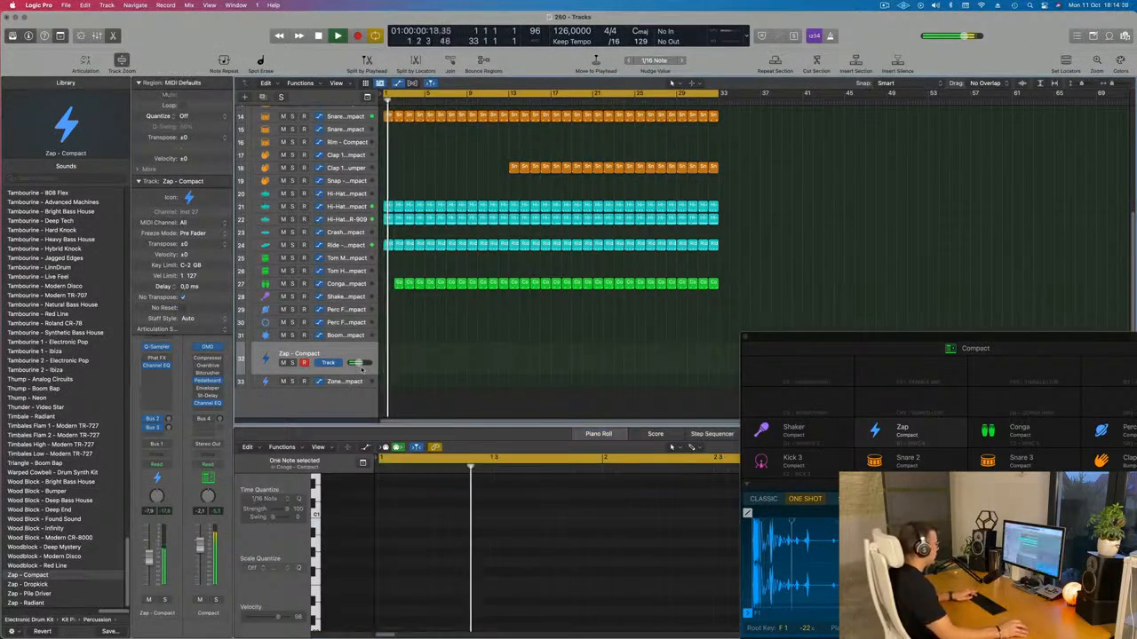
key("super+z")
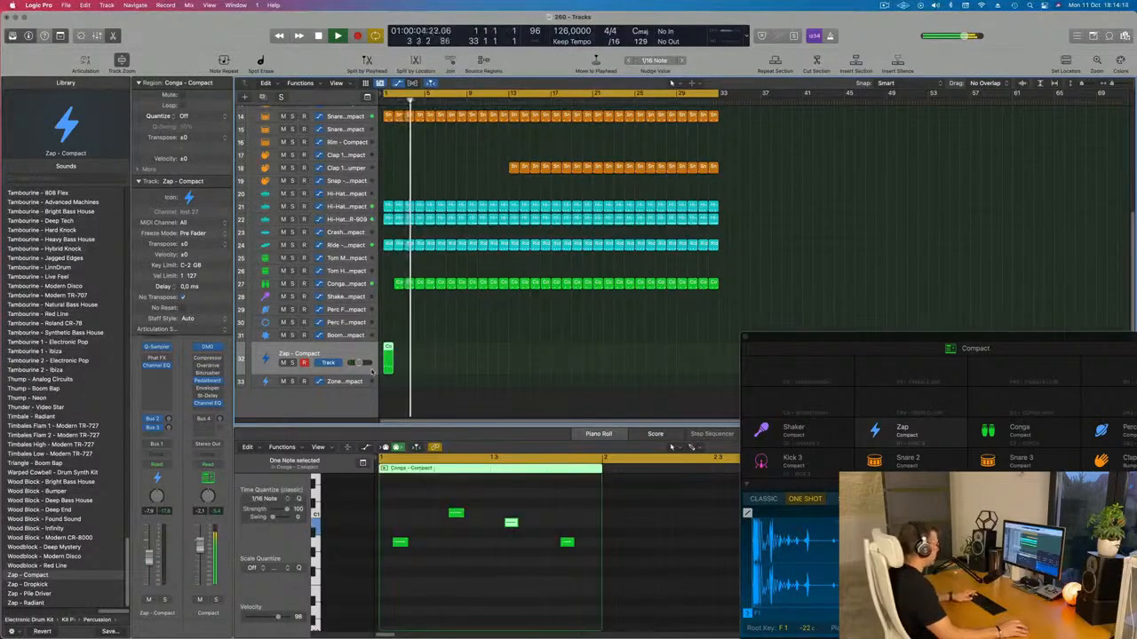
Step: Repeat the bar 1 Zap - Compact region along its track up to bar 33 and replay from the start
key("super+r")
key("super+r")
key("super+r")
key("super+r")
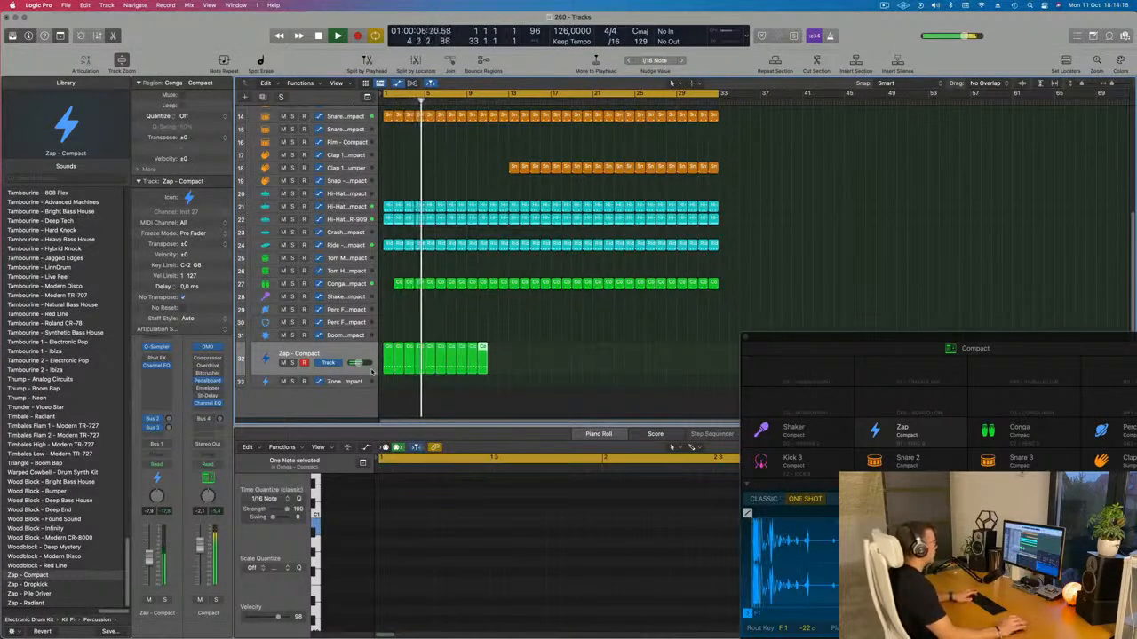
key("super+r")
key("super+r")
key("super+r")
key("super+r")
key("super+r")
key("super+r")
key("super+r")
key("super+r")
key("super+r")
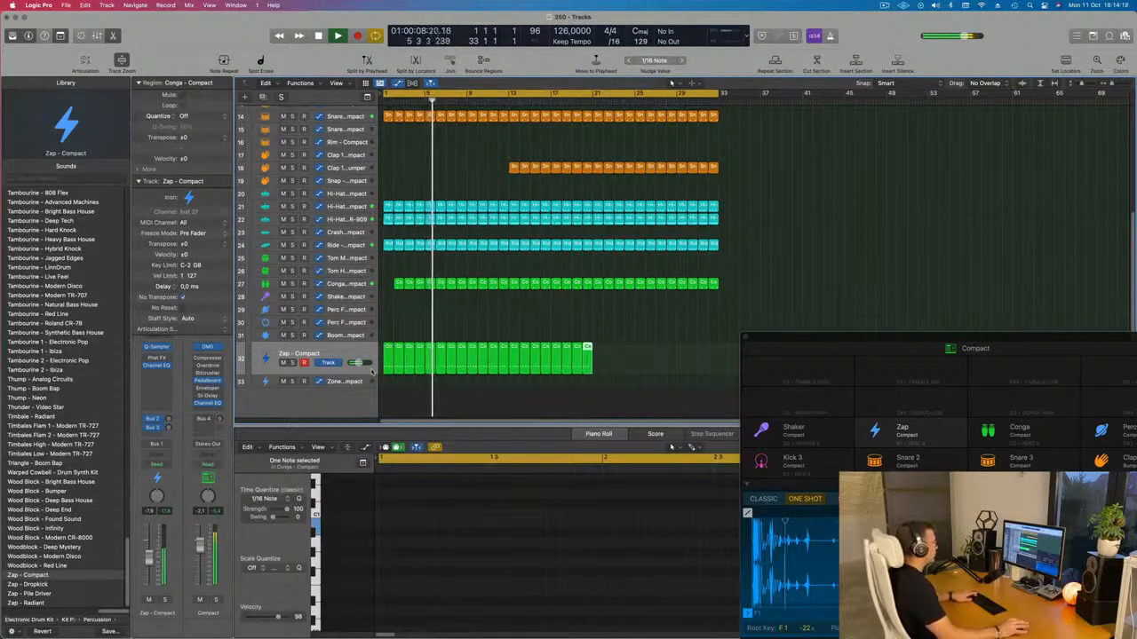
key("super+r")
key("super+r")
key("super+r")
key("super+r")
key("super+r")
key("super+r")
key("super+r")
key("super+r")
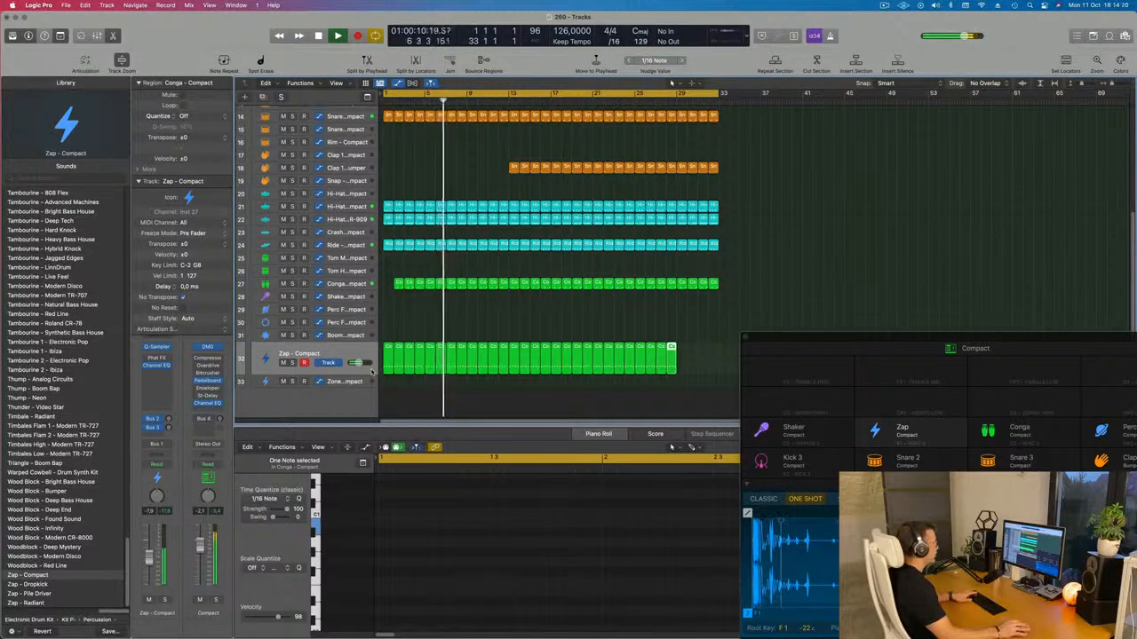
key("space")
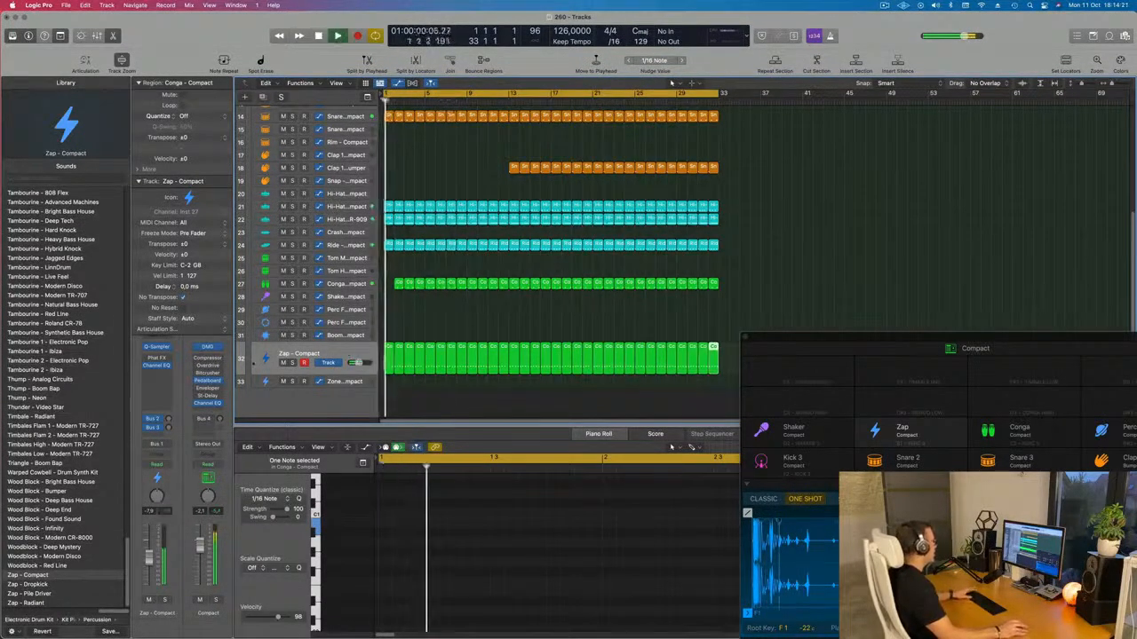
Step: Select all Zap - Compact regions and adjust the track's Bus 2 and Bus 3 send levels during playback
left_click(313, 354)
key("space")
key("space")
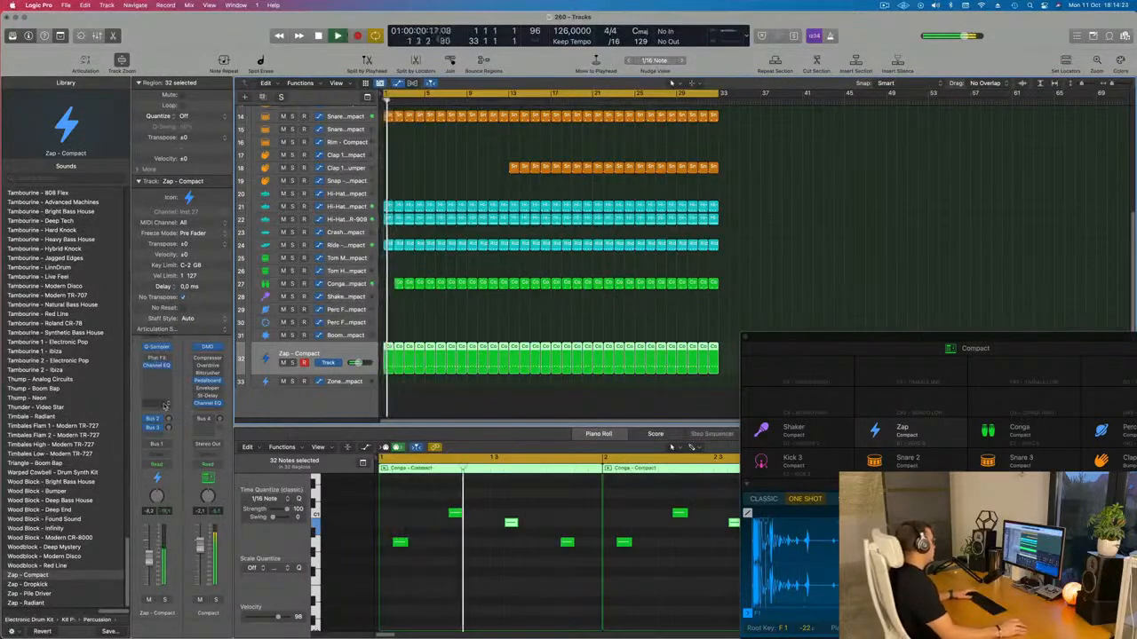
left_click(137, 181)
key("space")
key("space")
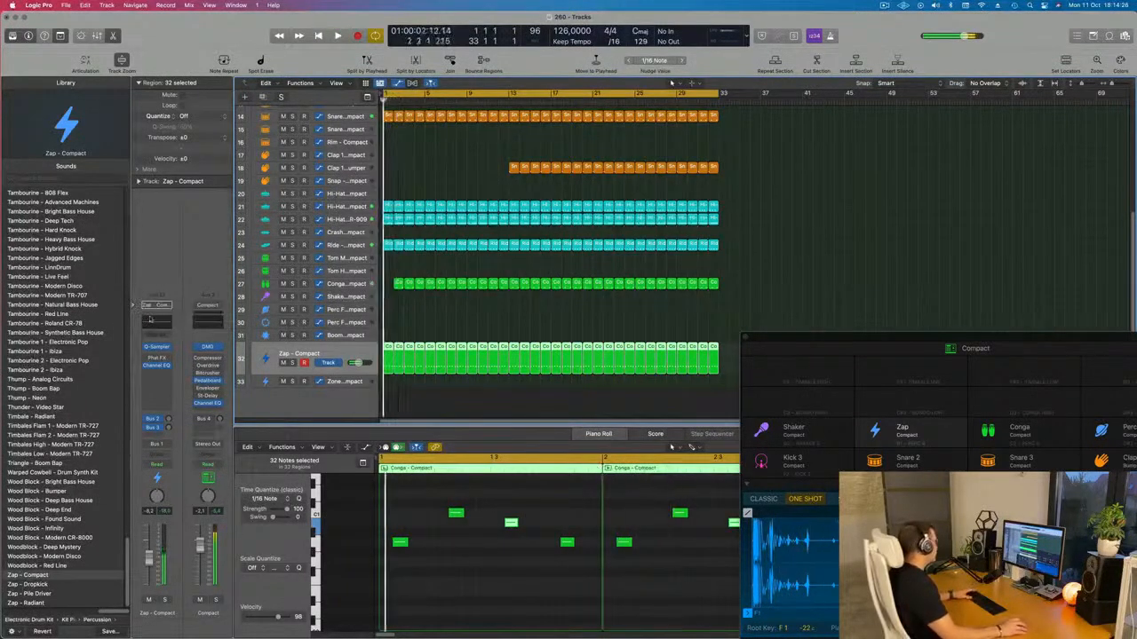
mouse_move(169, 418)
left_mouse_down()
mouse_move(174, 396)
mouse_move(171, 432)
left_mouse_up()
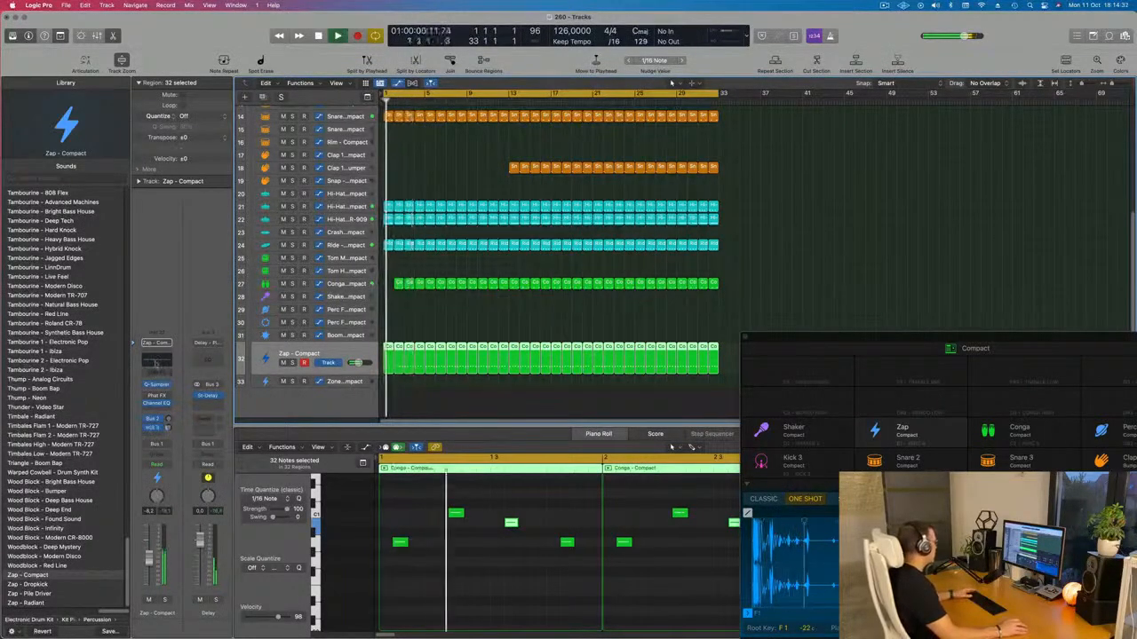
Step: Enable the low cut in the Zap - Compact Channel EQ at 494 Hz with a 24 dB/Oct slope and close the EQ
left_click(157, 403)
left_click(405, 173)
left_click_drag(420, 244, 710, 201)
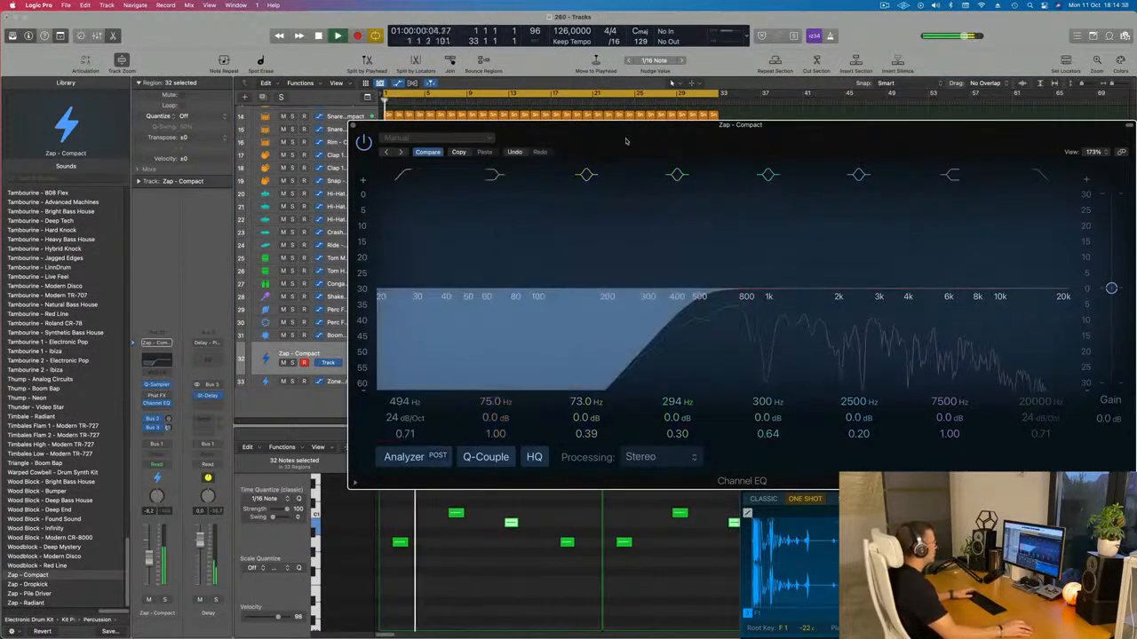
left_click_drag(354, 132, 233, 158)
left_click(233, 158)
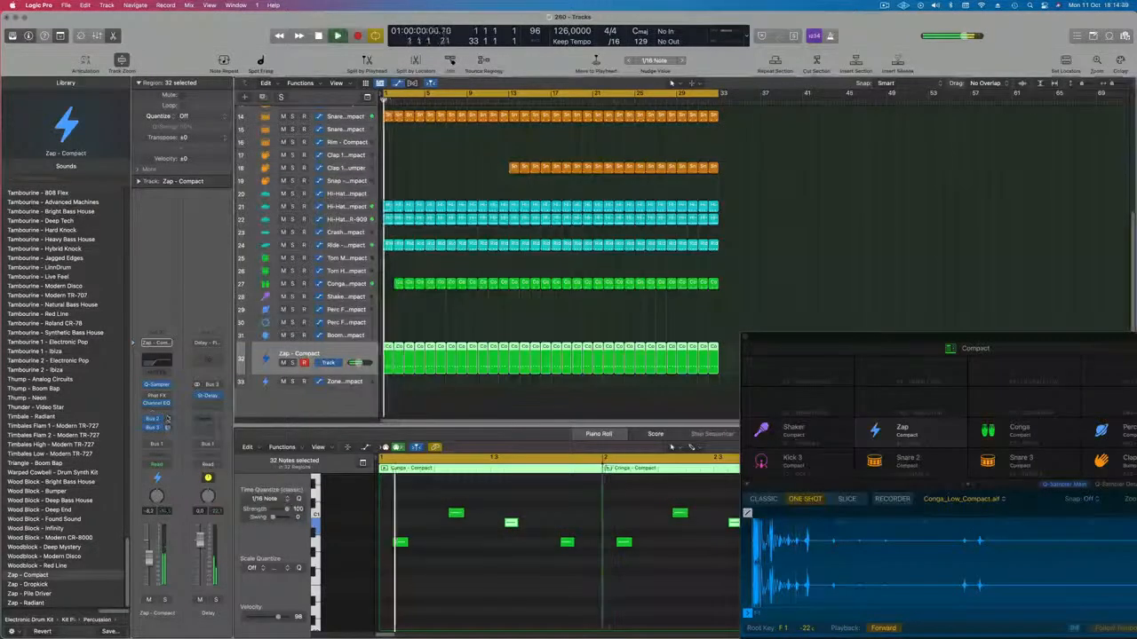
Step: Open Phat FX on the Zap - Compact channel and load the Anthem Buildup preset
left_click(159, 396)
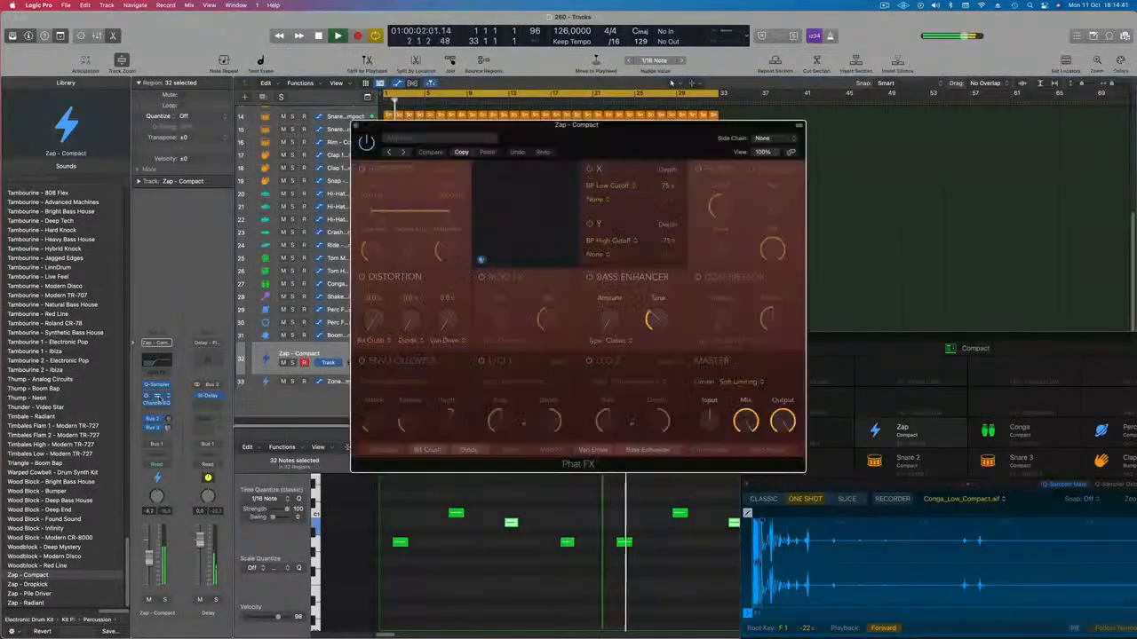
left_click(462, 138)
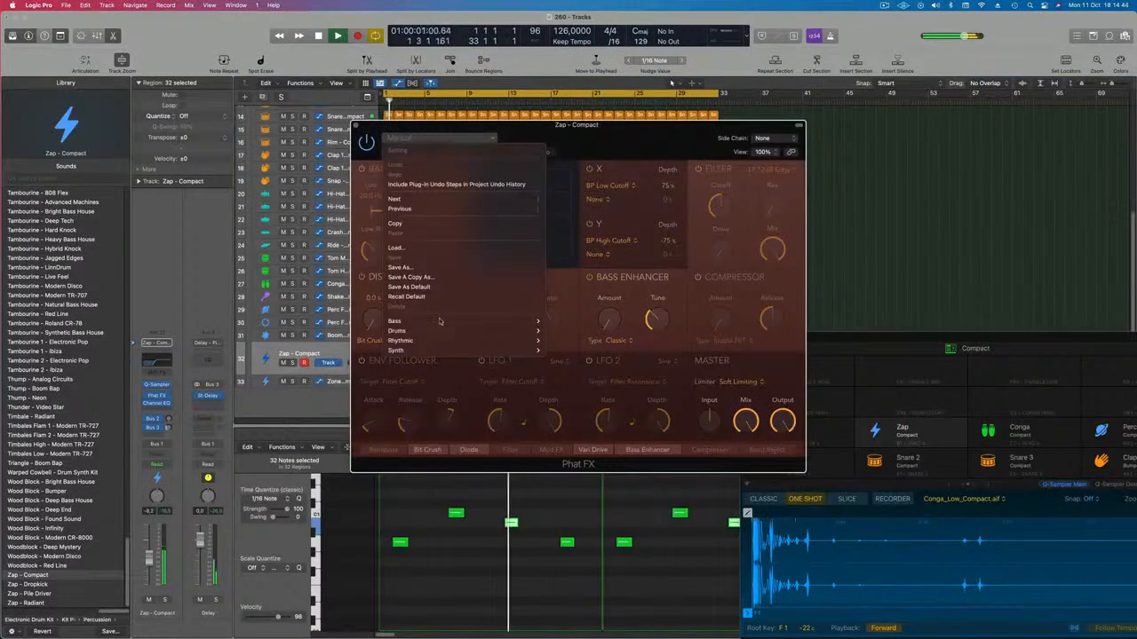
mouse_move(471, 341)
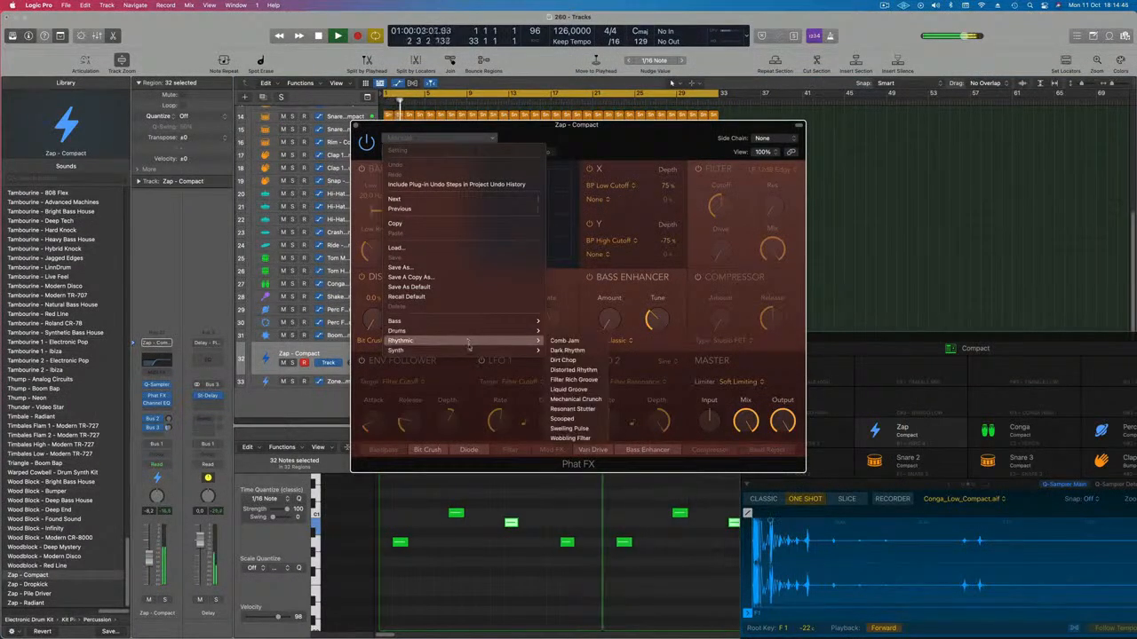
left_click(573, 360)
left_click_drag(613, 127, 634, 105)
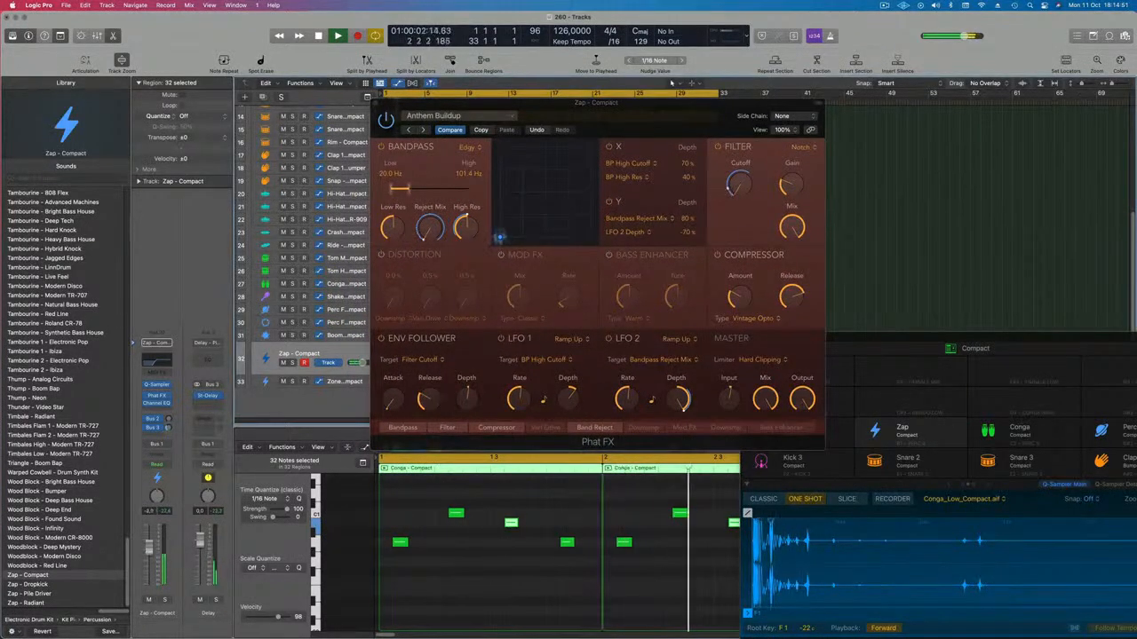
Step: Audition successive Phat FX presets through Rising Pulse to Spiral Dust, toggling solo on Zap - Compact to compare
left_click(423, 130)
left_click(424, 130)
left_click(424, 129)
left_click(423, 130)
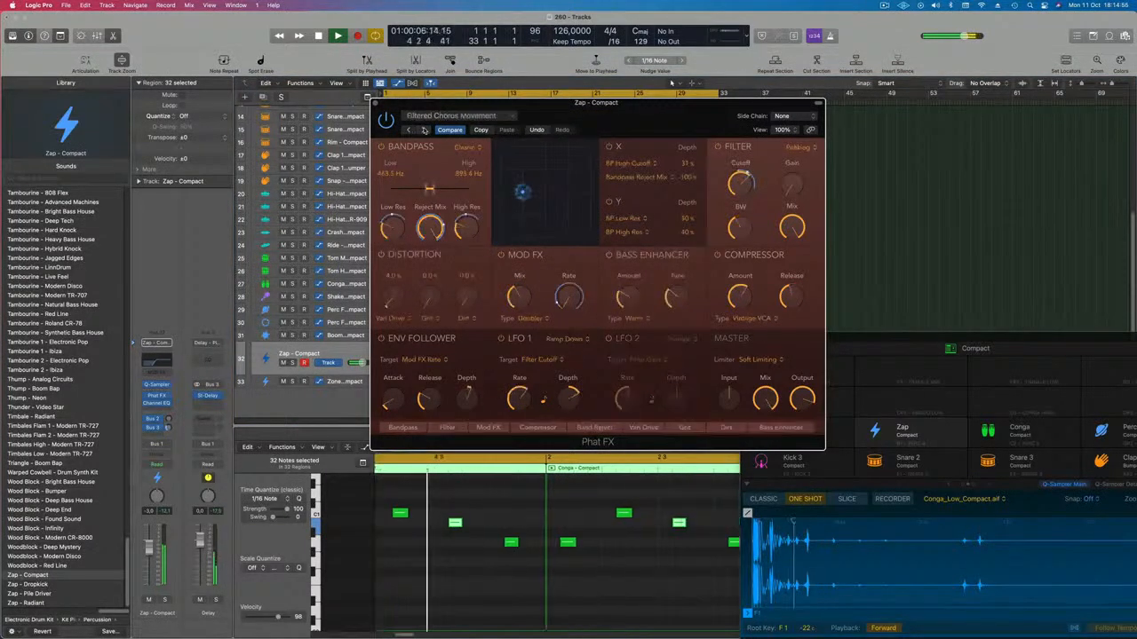
left_click(423, 130)
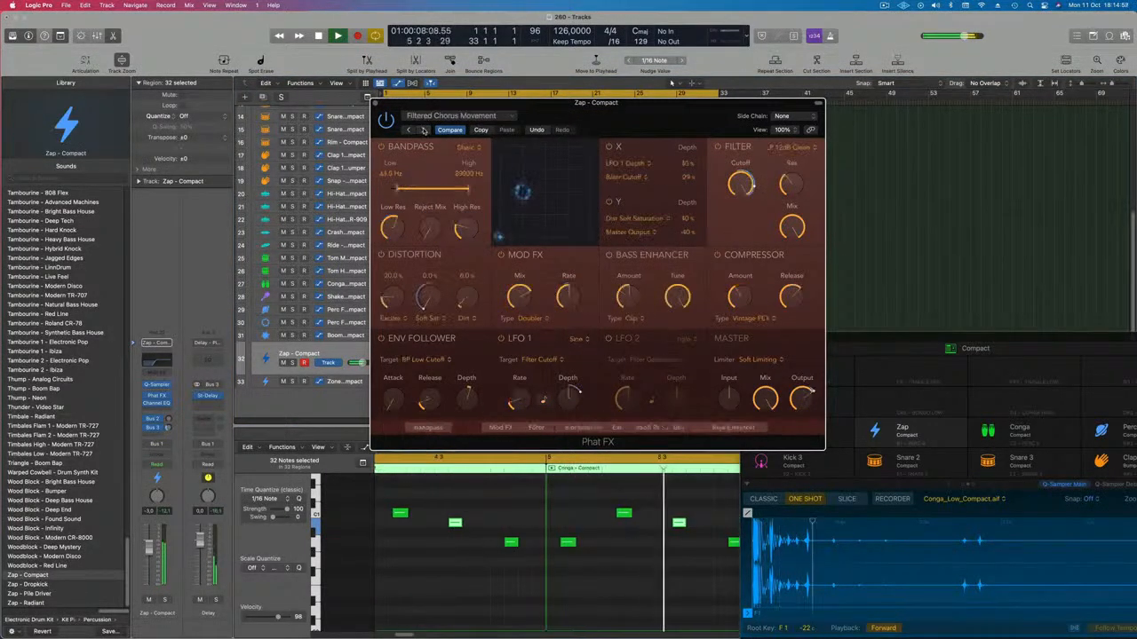
left_click(424, 130)
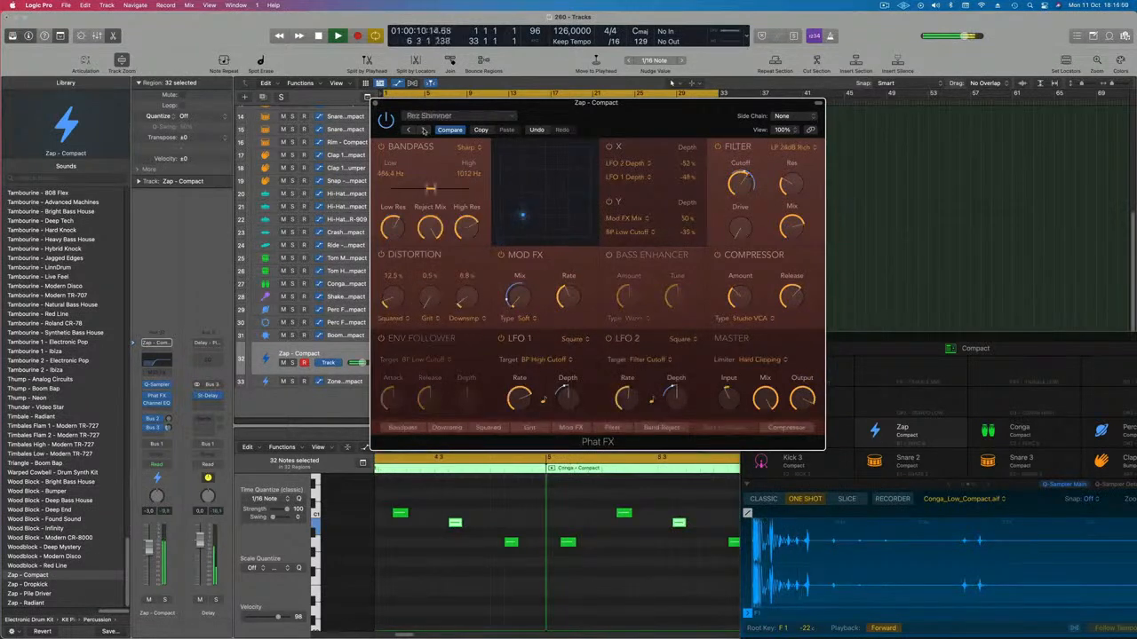
left_click(423, 129)
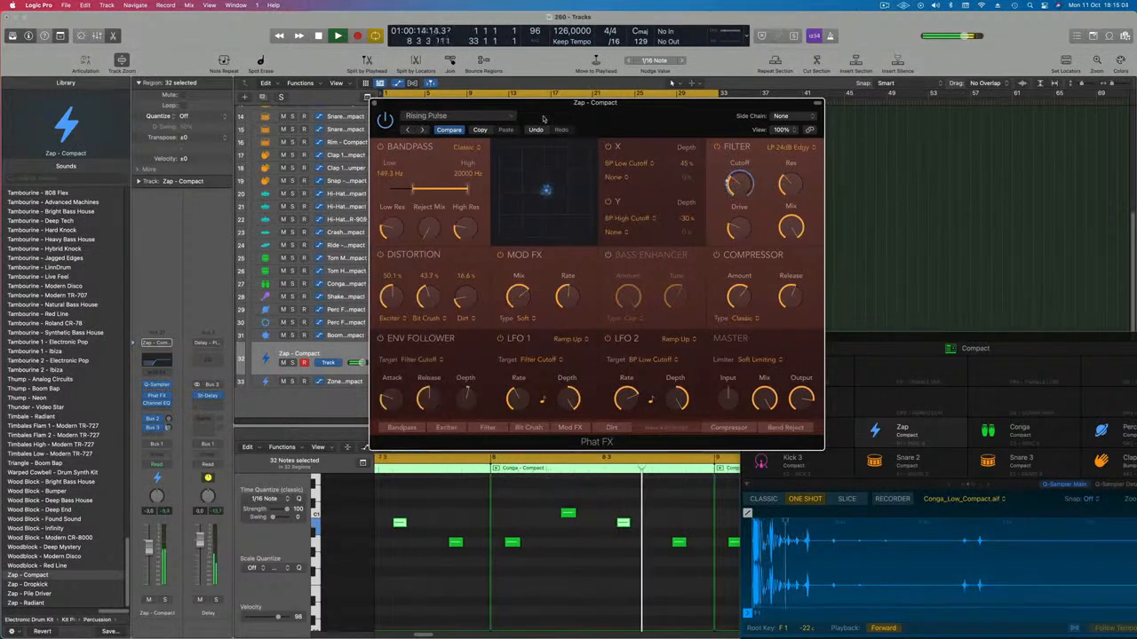
left_click_drag(578, 115, 465, 120)
left_click(312, 135)
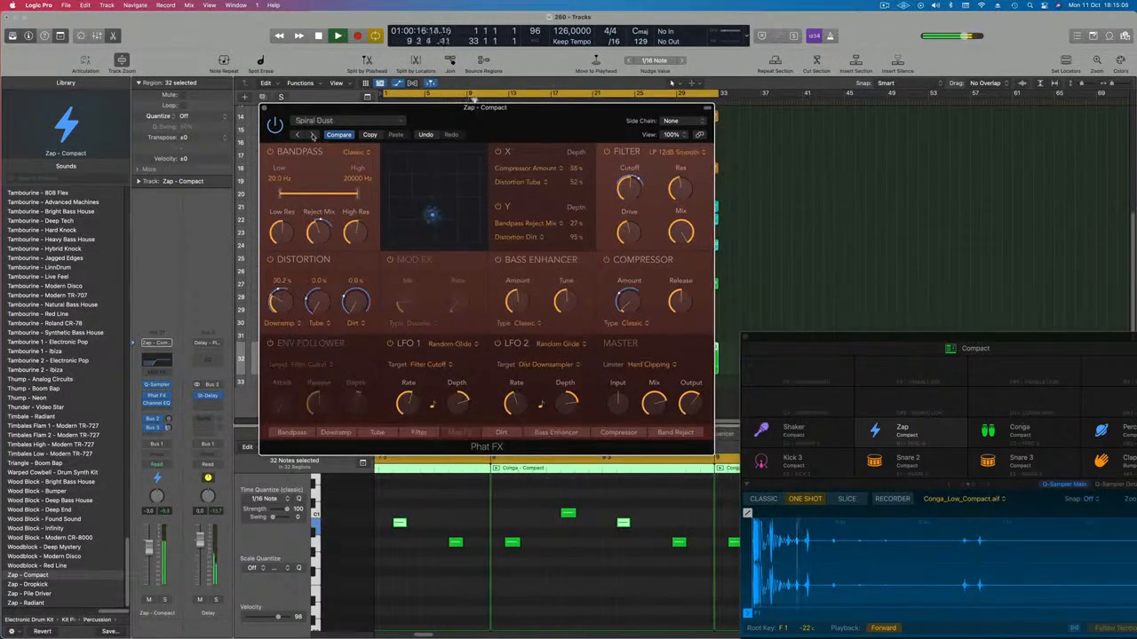
left_click(163, 601)
left_click(163, 601)
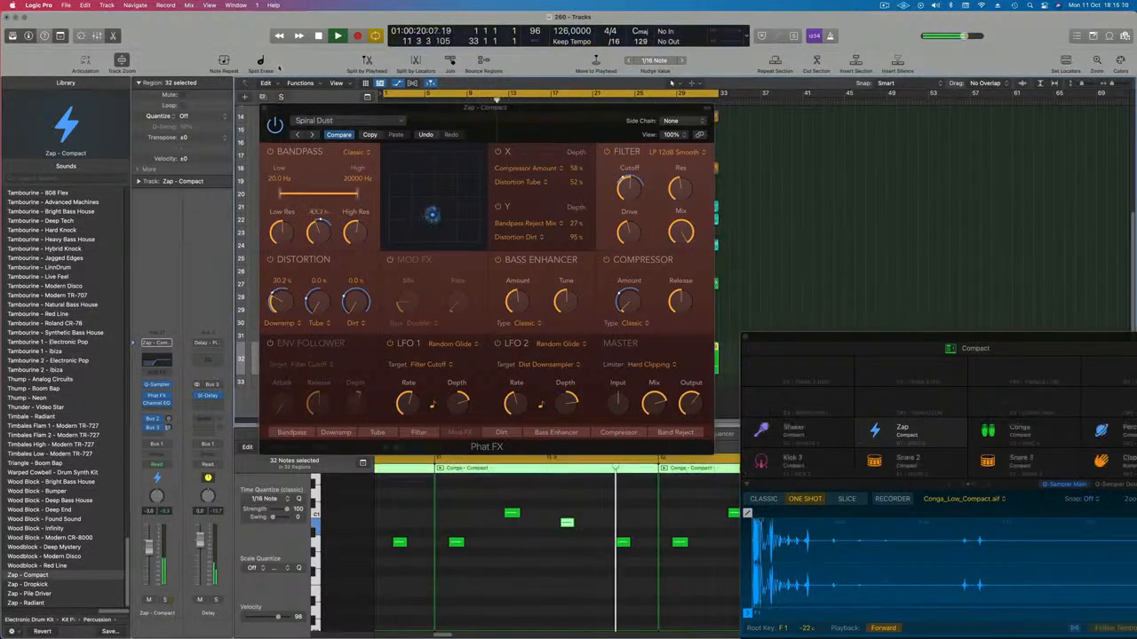
Step: Advance through the Phat FX presets to Lo-Fi Resonant and check the sound with Zap - Compact briefly soloed
left_click(313, 135)
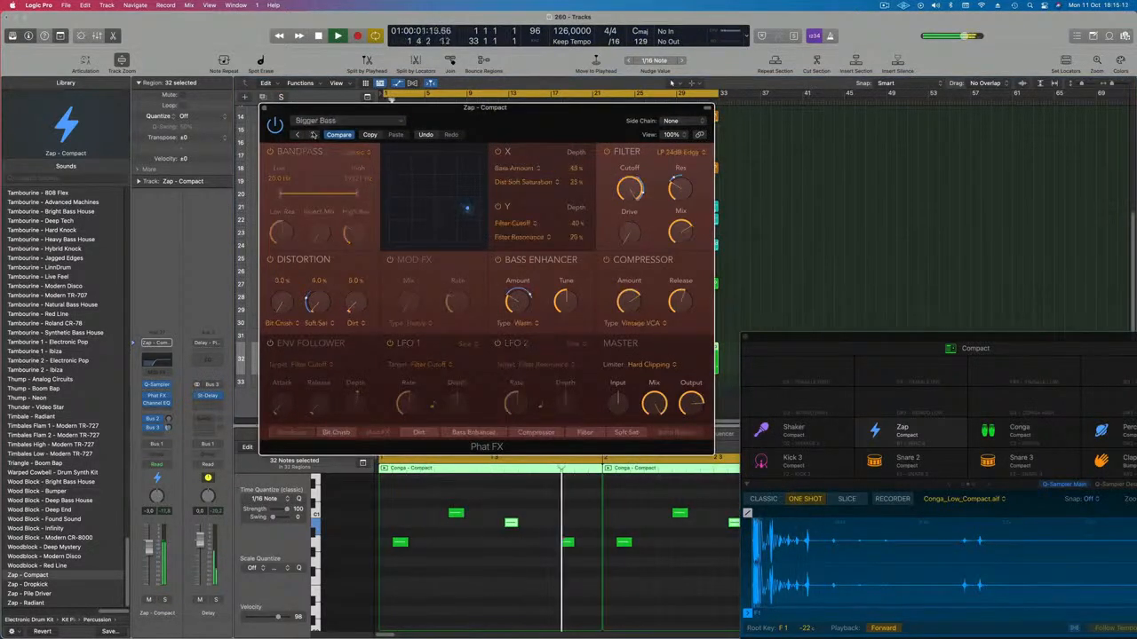
left_click(313, 135)
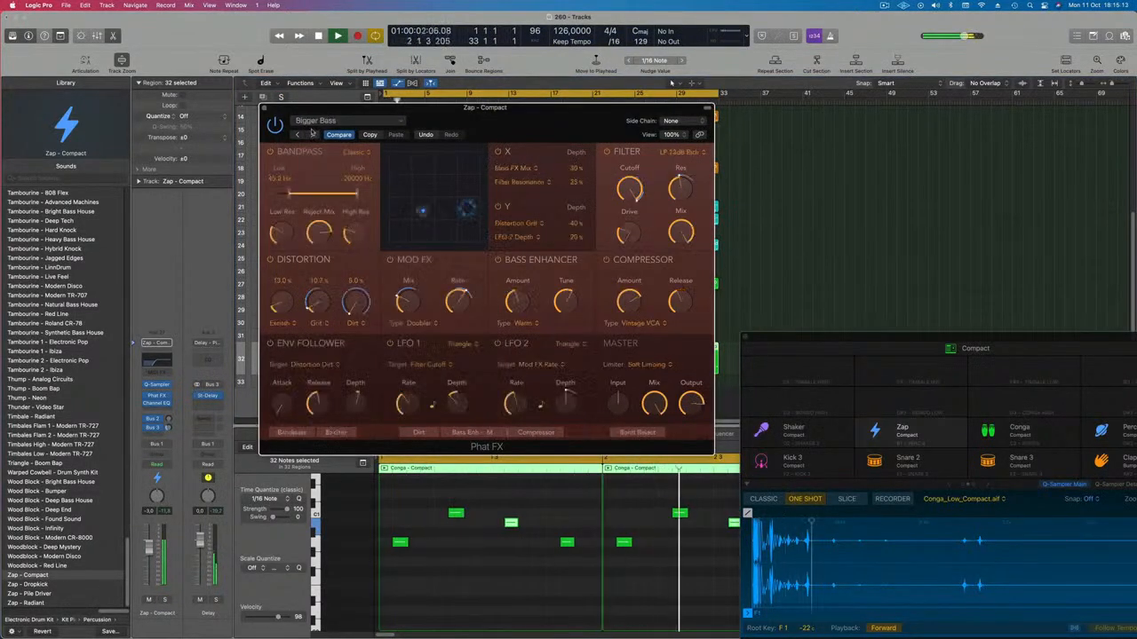
left_click(312, 135)
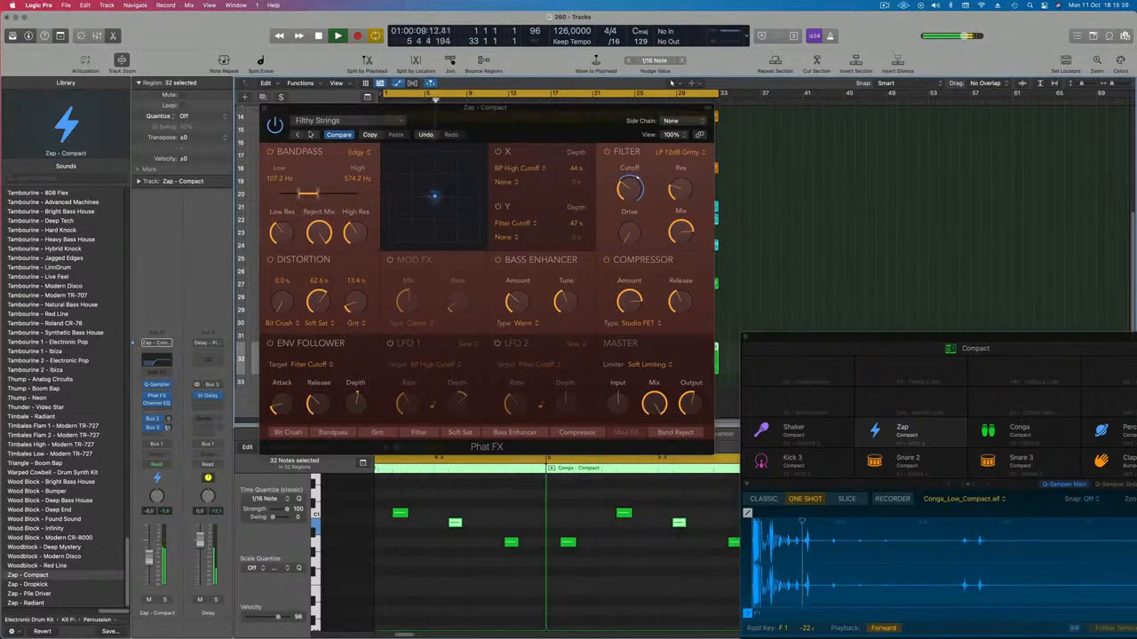
left_click(312, 135)
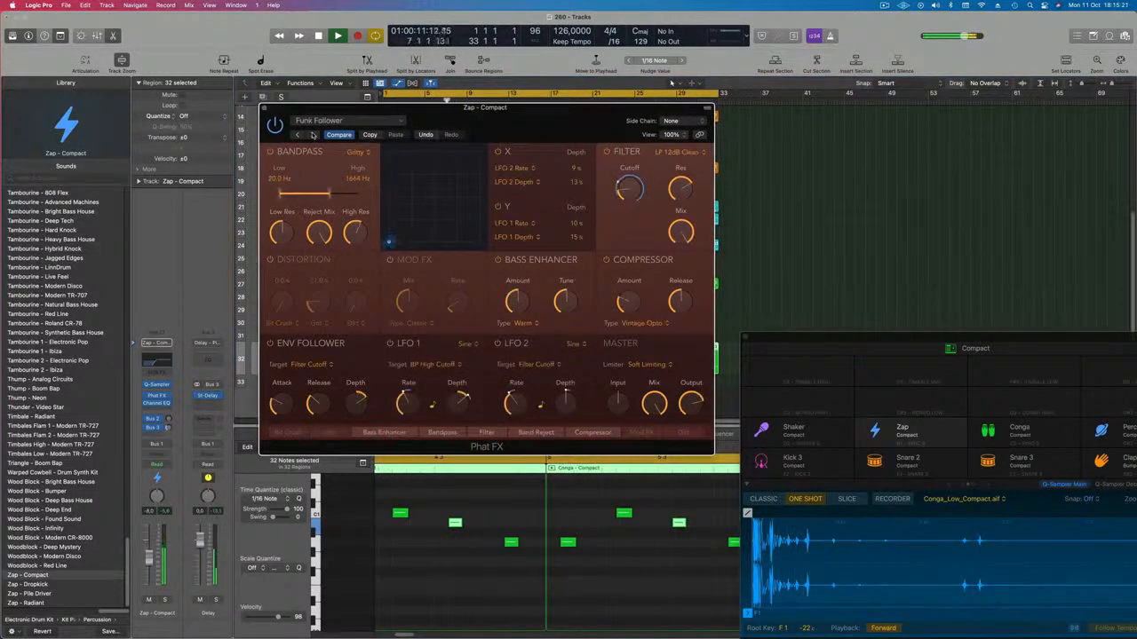
left_click(312, 135)
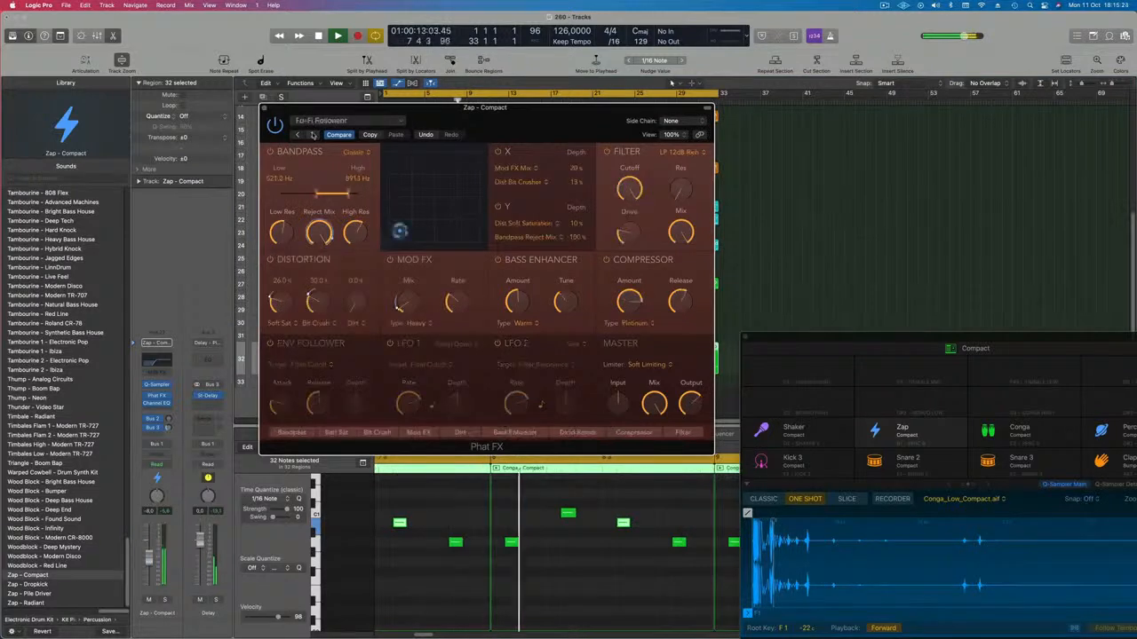
left_click(311, 135)
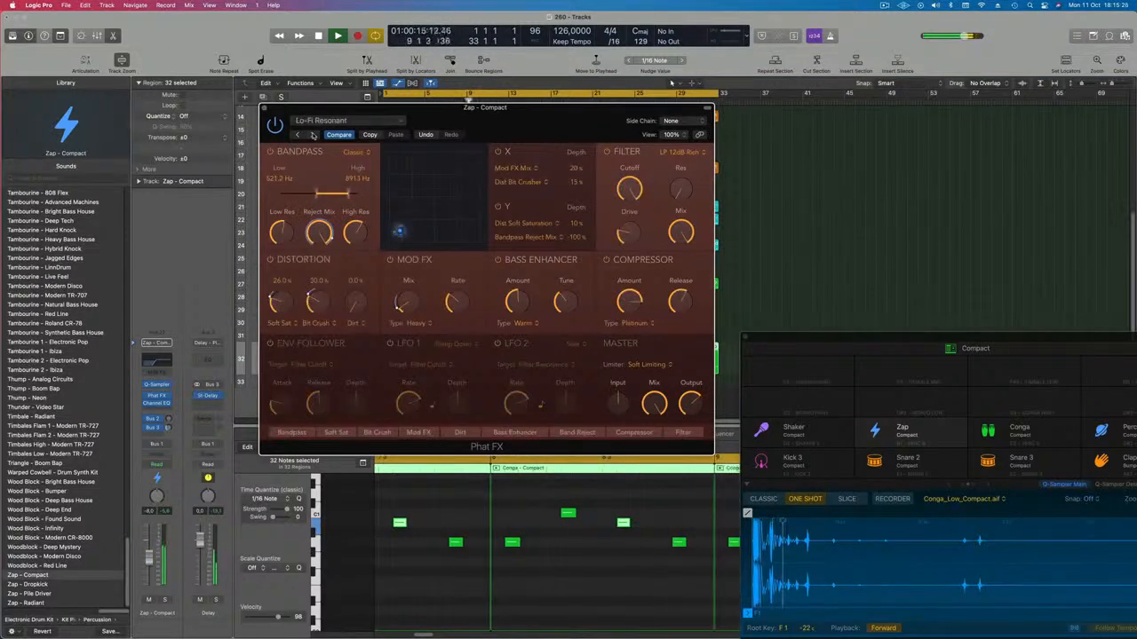
left_click(164, 601)
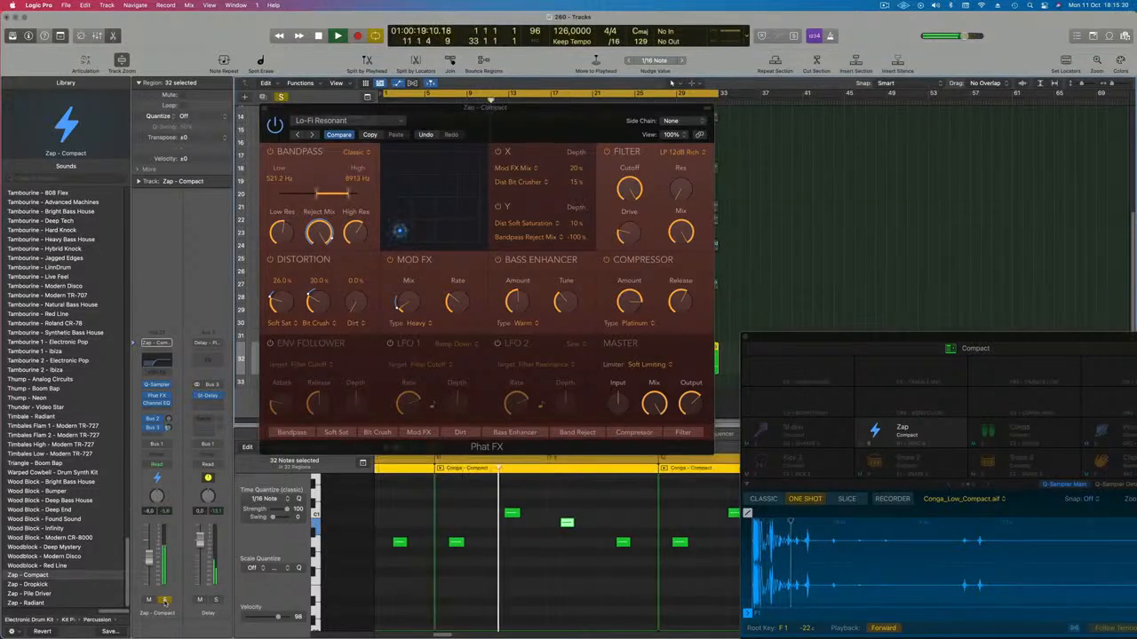
left_click(165, 601)
Step: Close Phat FX and lower the Zap - Compact volume to about -14 dB while replaying the arrangement
key("Return")
left_click_drag(274, 107, 329, 131)
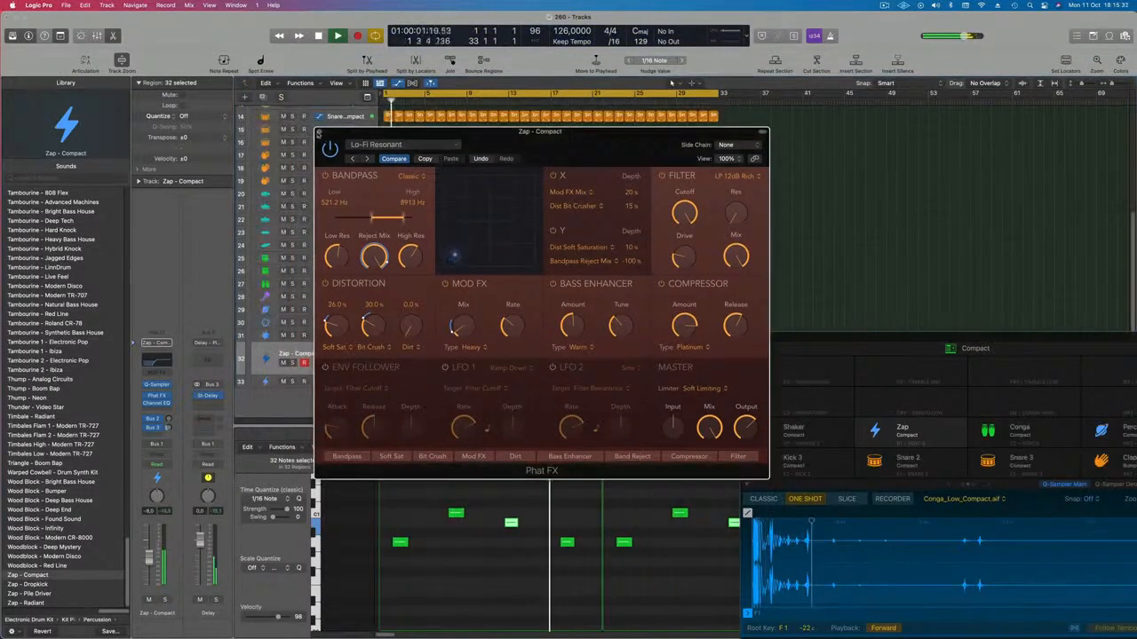
left_click(320, 131)
key("Return")
left_click_drag(149, 559, 149, 569)
scroll(484, 195, "up", 5)
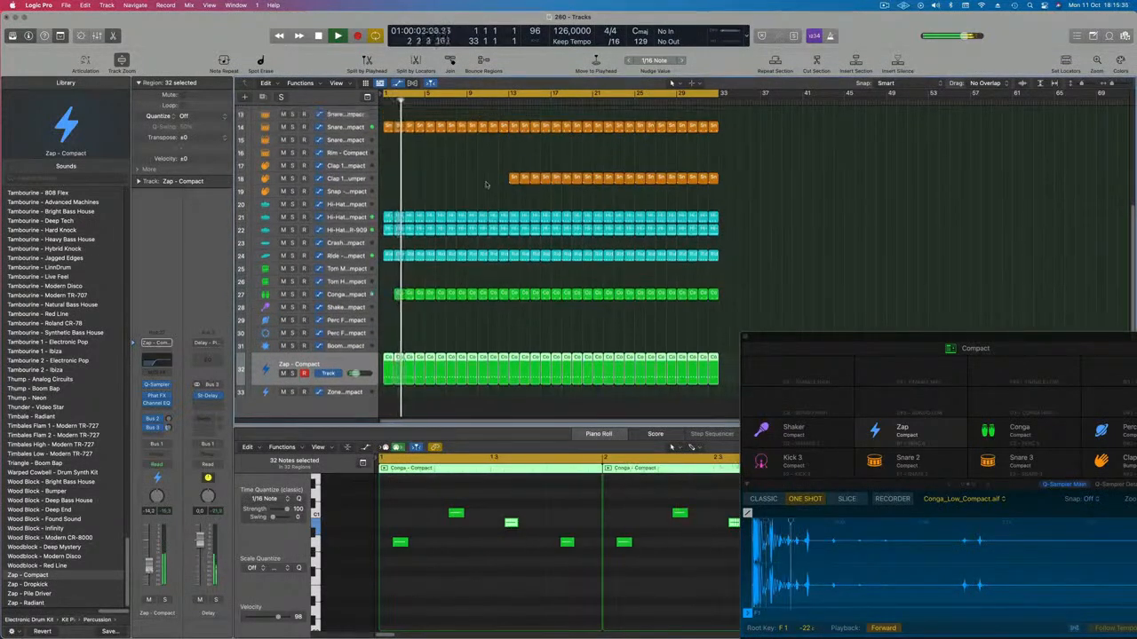
scroll(484, 195, "up", 4)
key("super+Left")
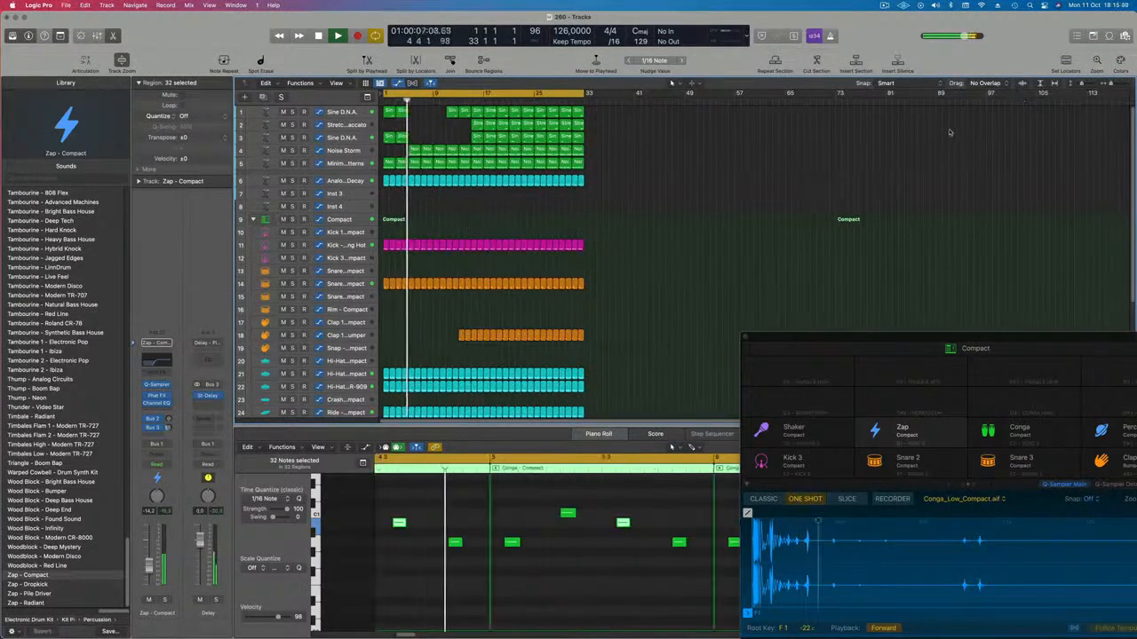
Step: Show the secondary ruler above the tracks, with the full 32-bar arrangement in view
key("super+Left")
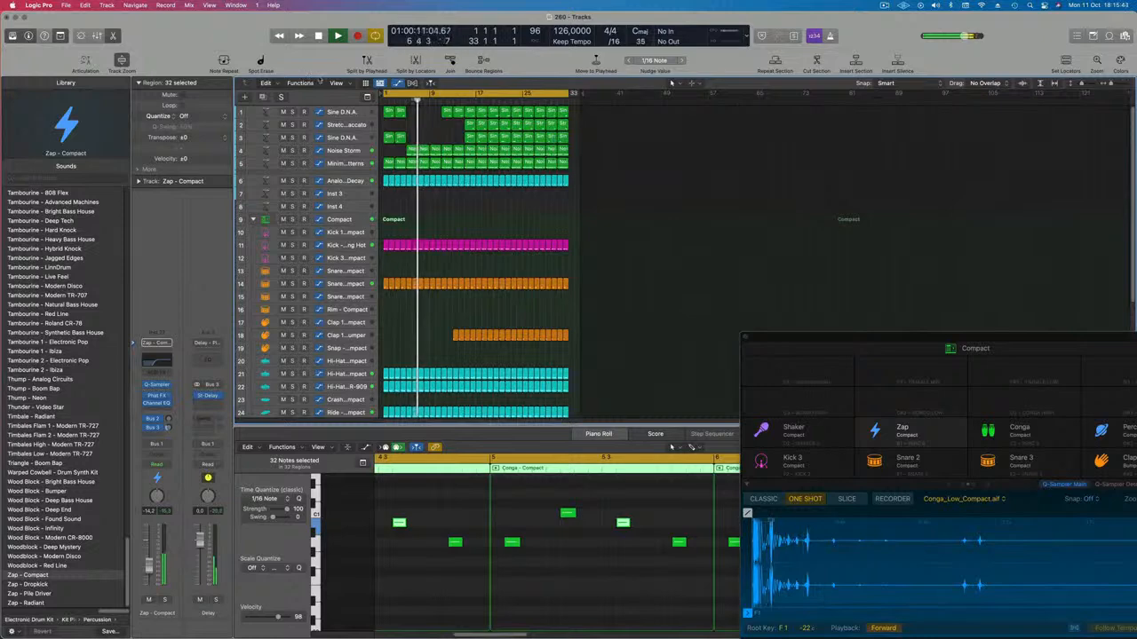
left_click(336, 83)
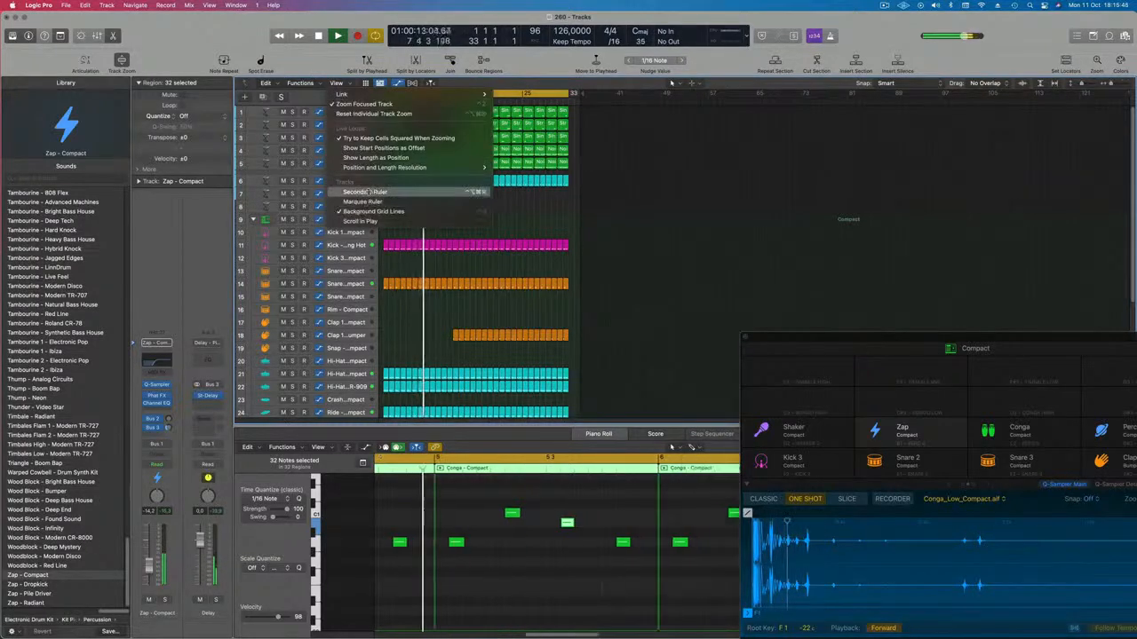
left_click(360, 192)
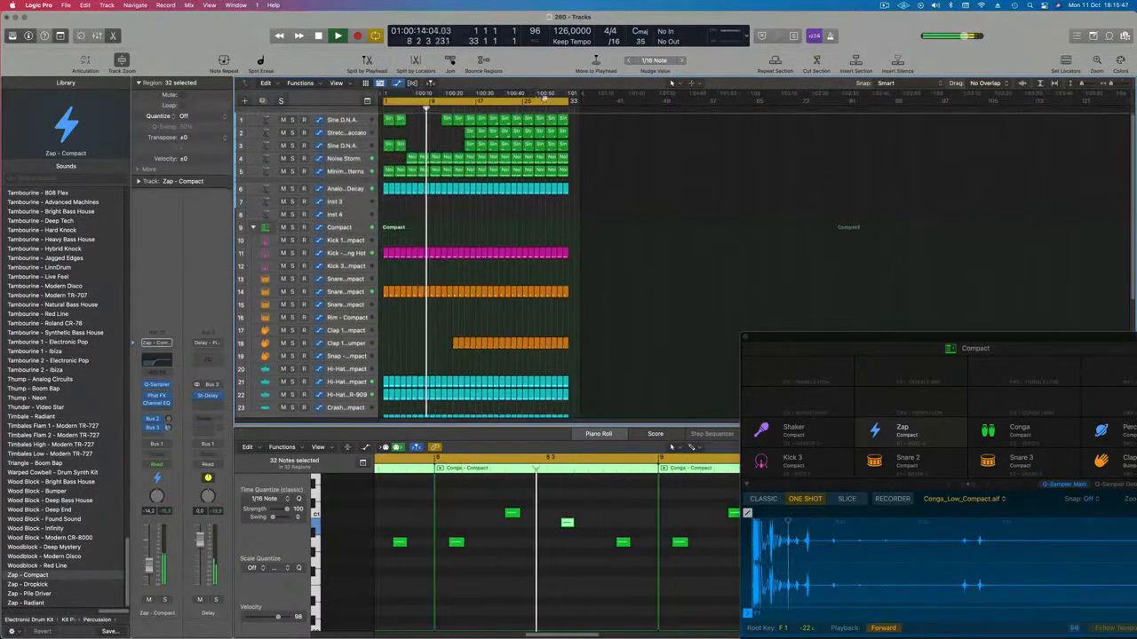
Step: Select all regions and repeat them once so a copy of the arrangement starts at bar 33
left_click(531, 232)
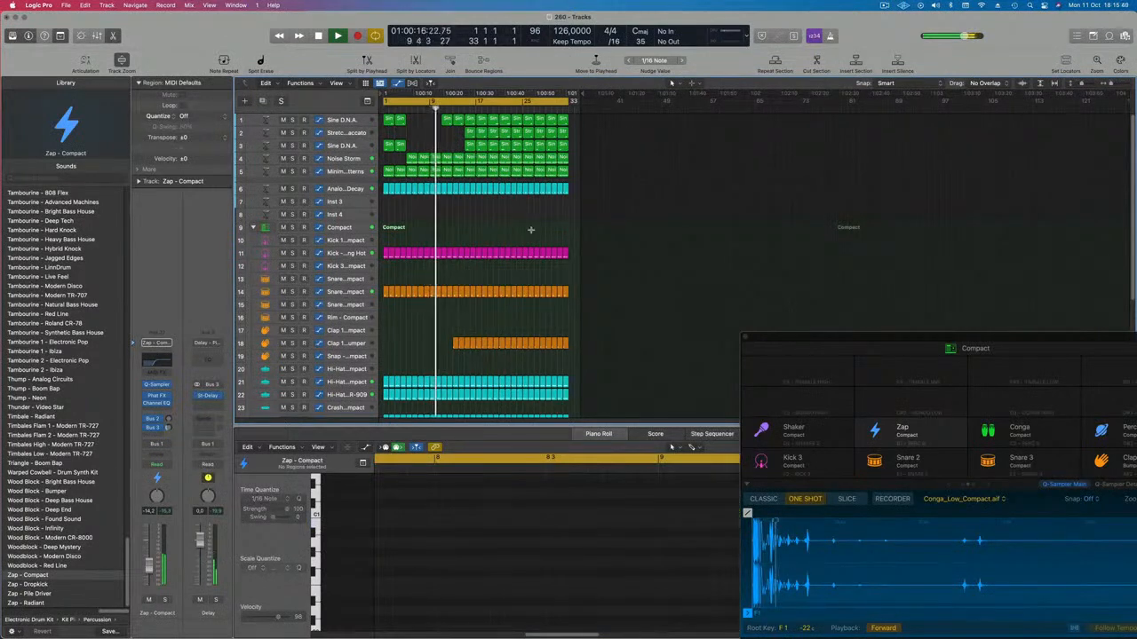
key("super+a")
key("super+r")
key("z")
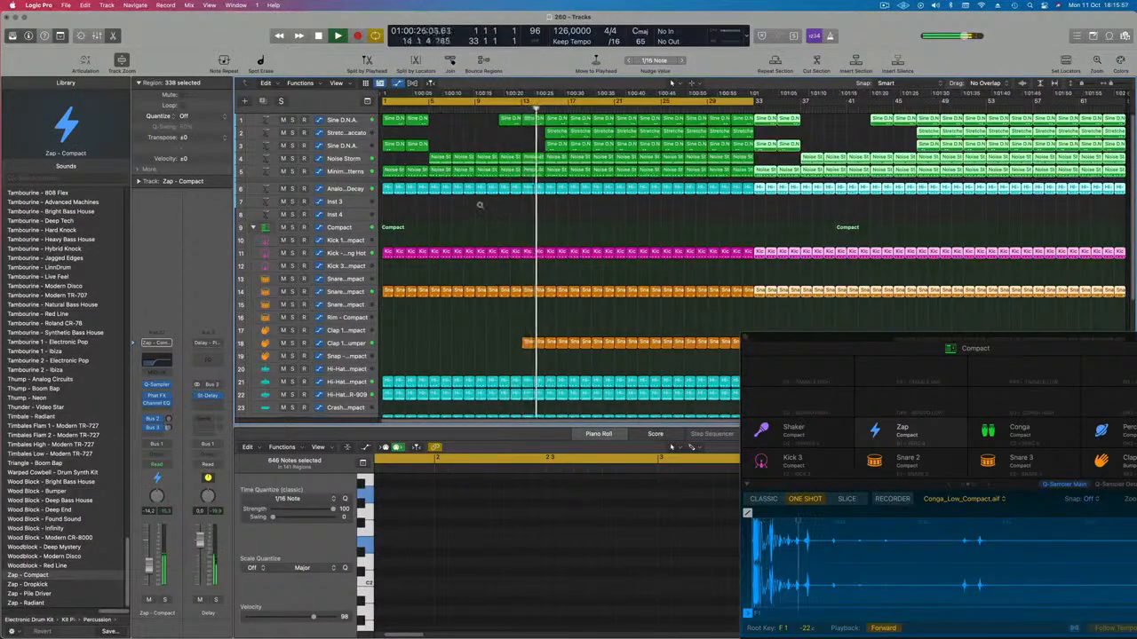
Step: Delete the Clap 1 regions in bars 13 and 14 of the first section and replay from the start
left_click_drag(512, 335, 538, 350)
key("Delete")
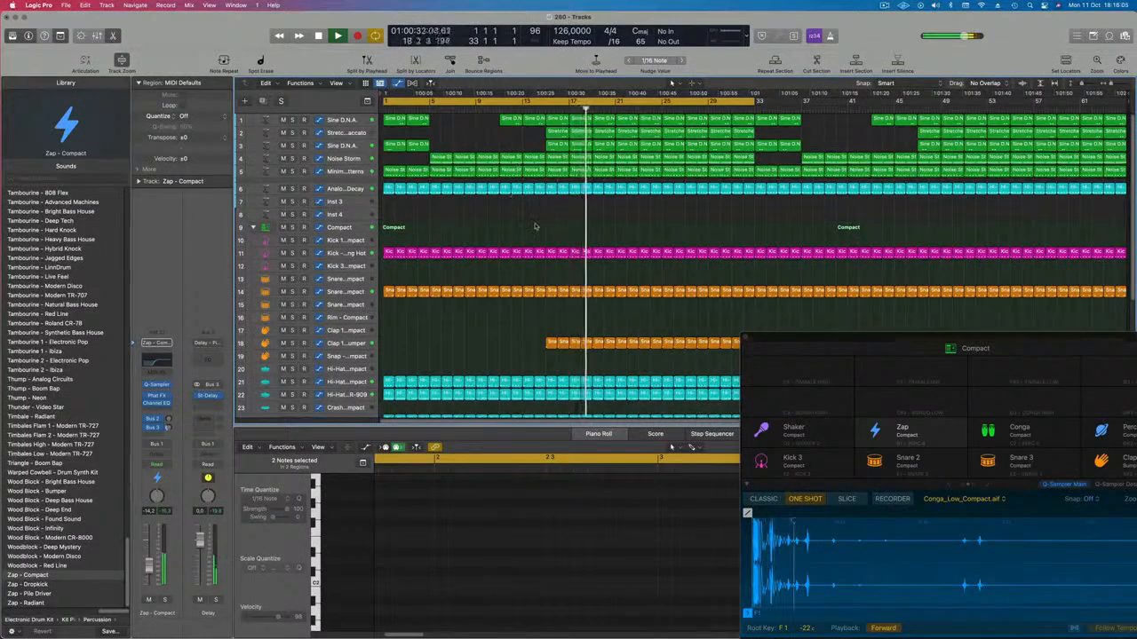
key("Return")
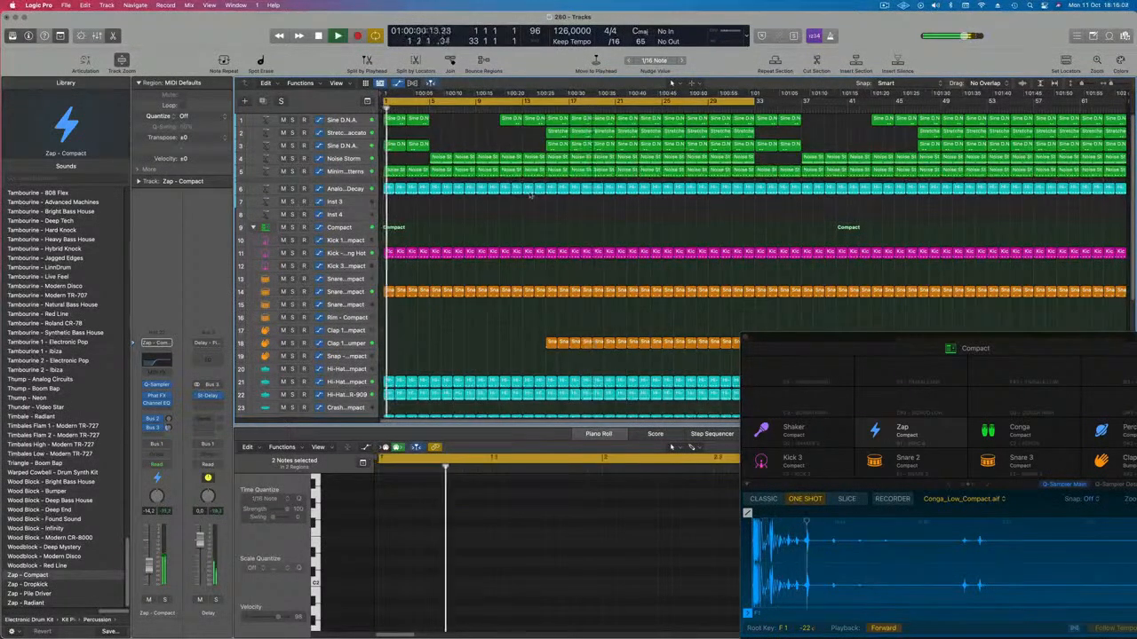
Step: Clear the snare, clap, hi-hat, ride, conga and zap regions from bars 15 to 20, keeping the kick
left_click(511, 110)
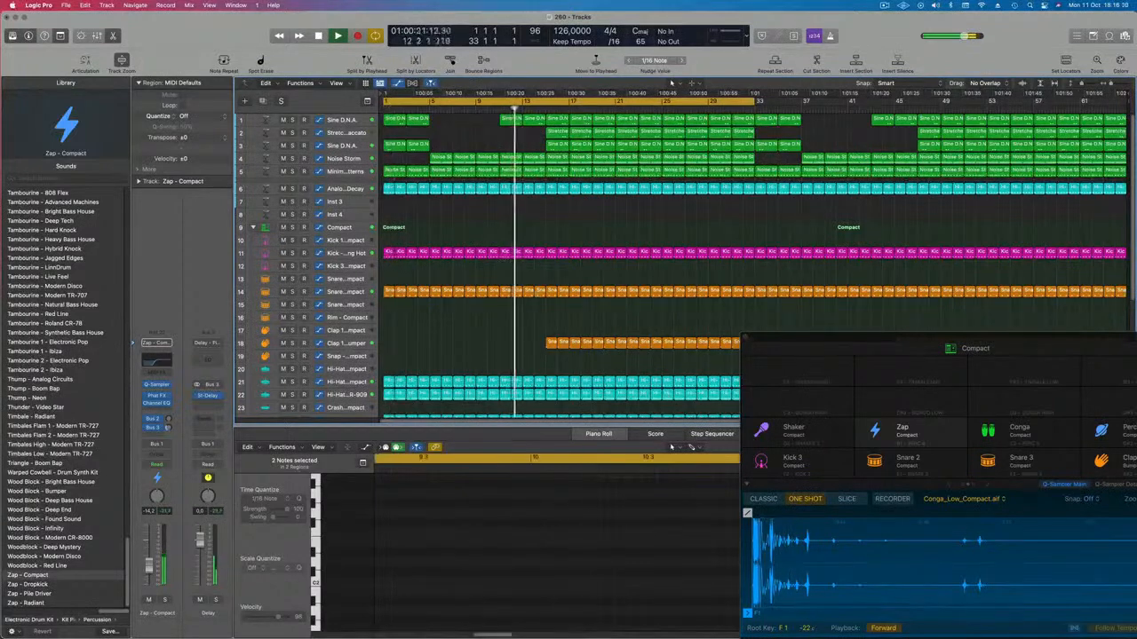
left_click_drag(763, 338, 970, 371)
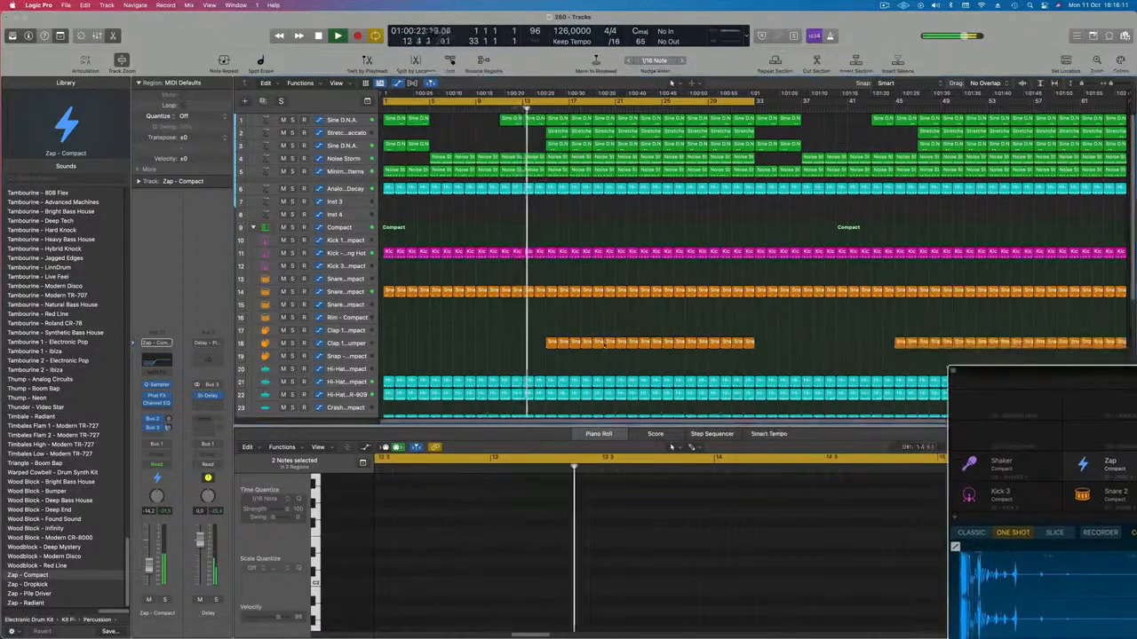
key("super+Up")
key("super+Up")
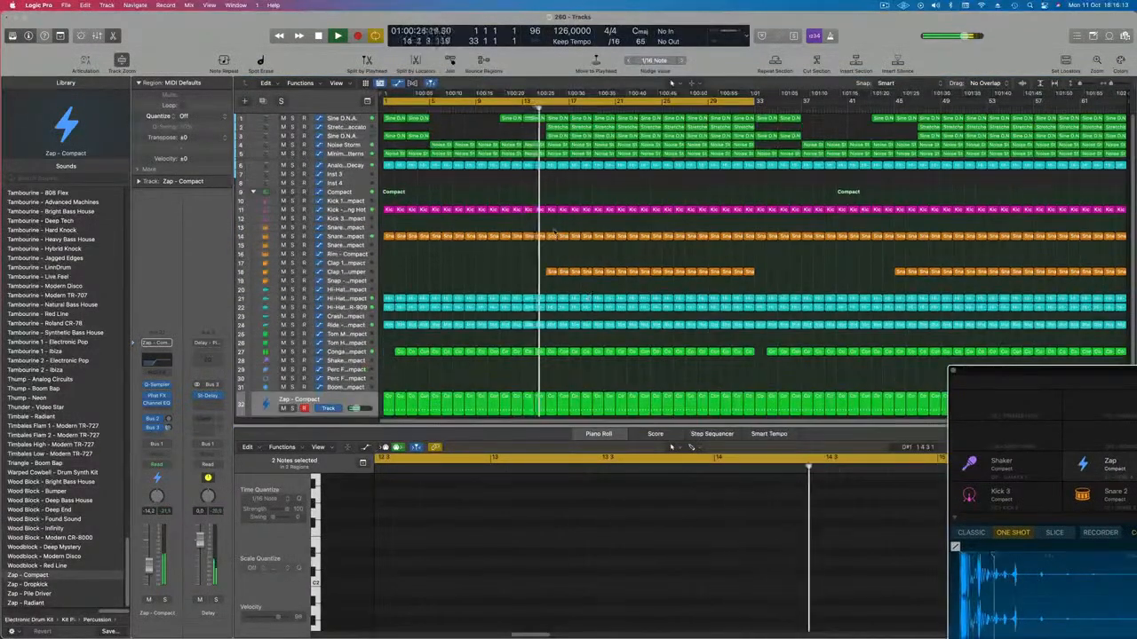
left_click_drag(552, 228, 609, 413)
key("Delete")
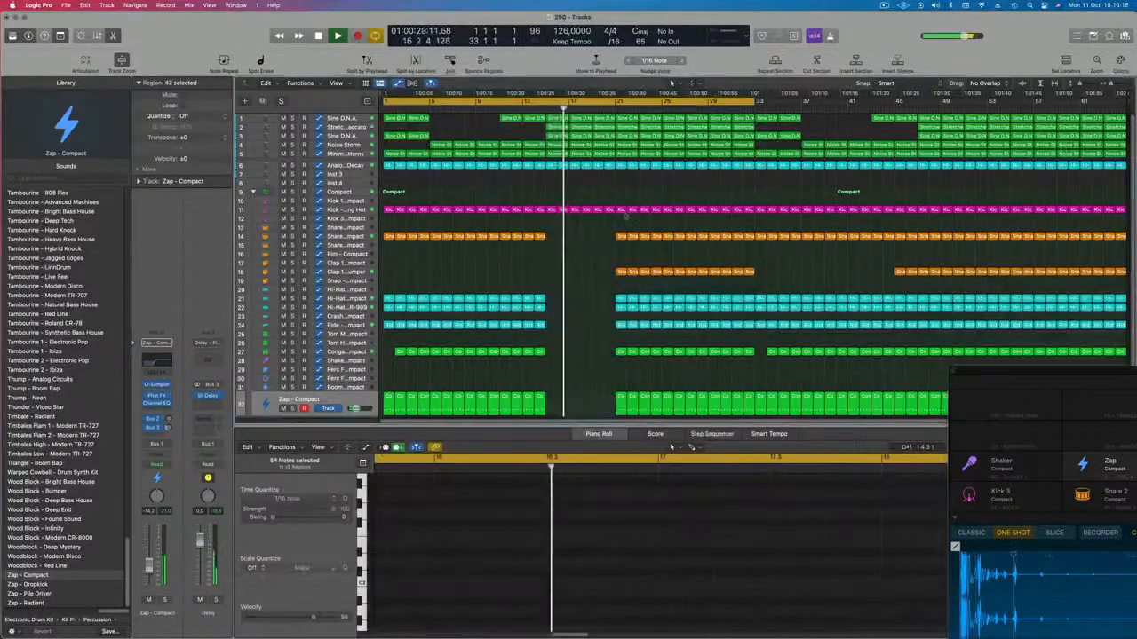
key("Return")
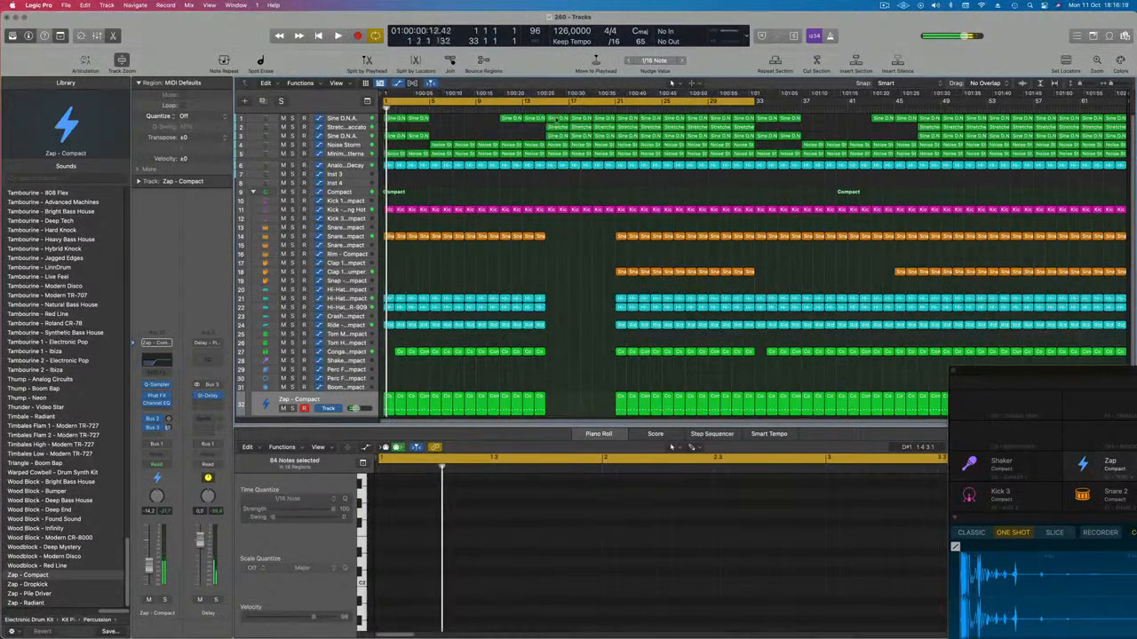
Step: Delete the first Sine D.N.A. track's region at bar 15 and the second Sine D.N.A. track's regions in bars 15 to 18
left_click(557, 119)
key("Delete")
left_click_drag(553, 117, 586, 145)
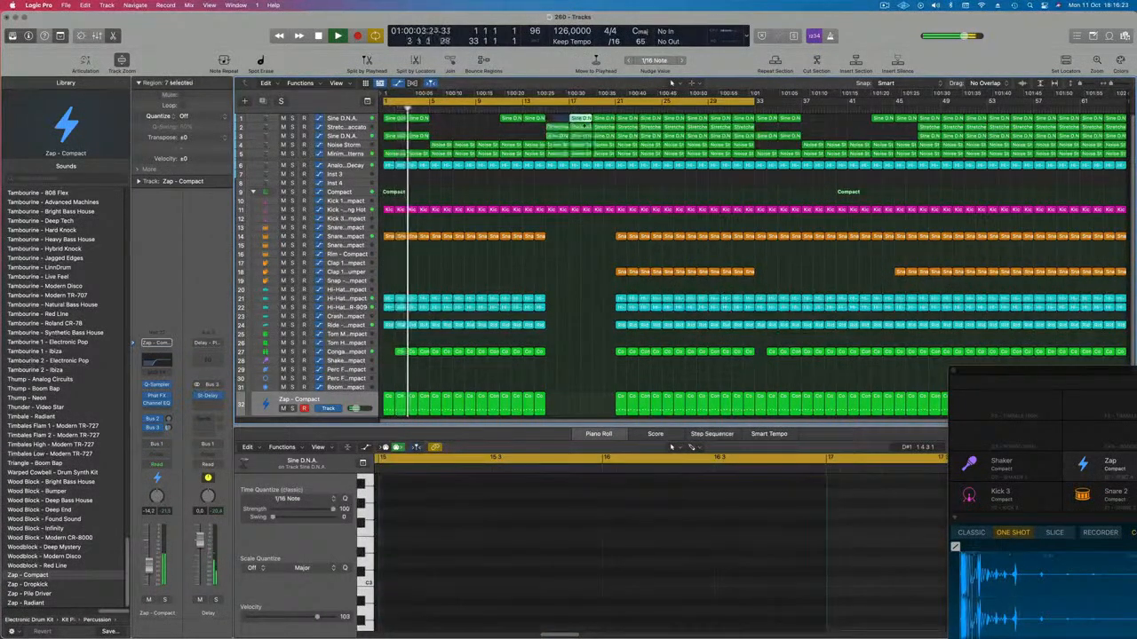
key("Delete")
left_click(561, 137)
left_click(579, 137, "shift")
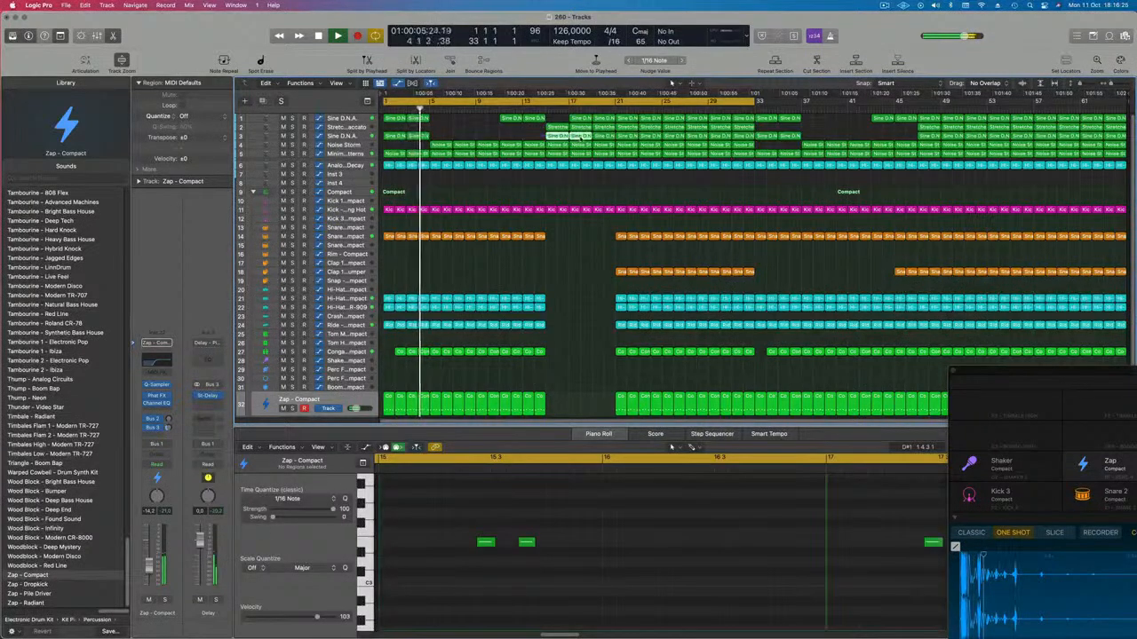
key("Delete")
Step: Remove the Noise Storm regions in bars 15 to 18 and move the cycle start to about bar 15
left_click(340, 145)
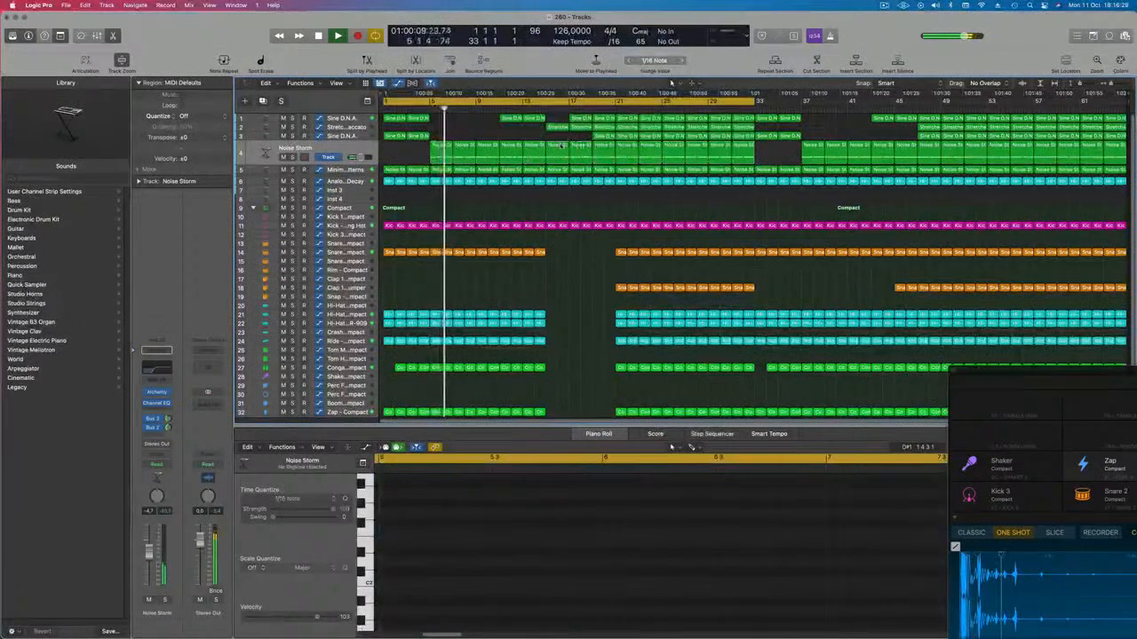
left_click(547, 110)
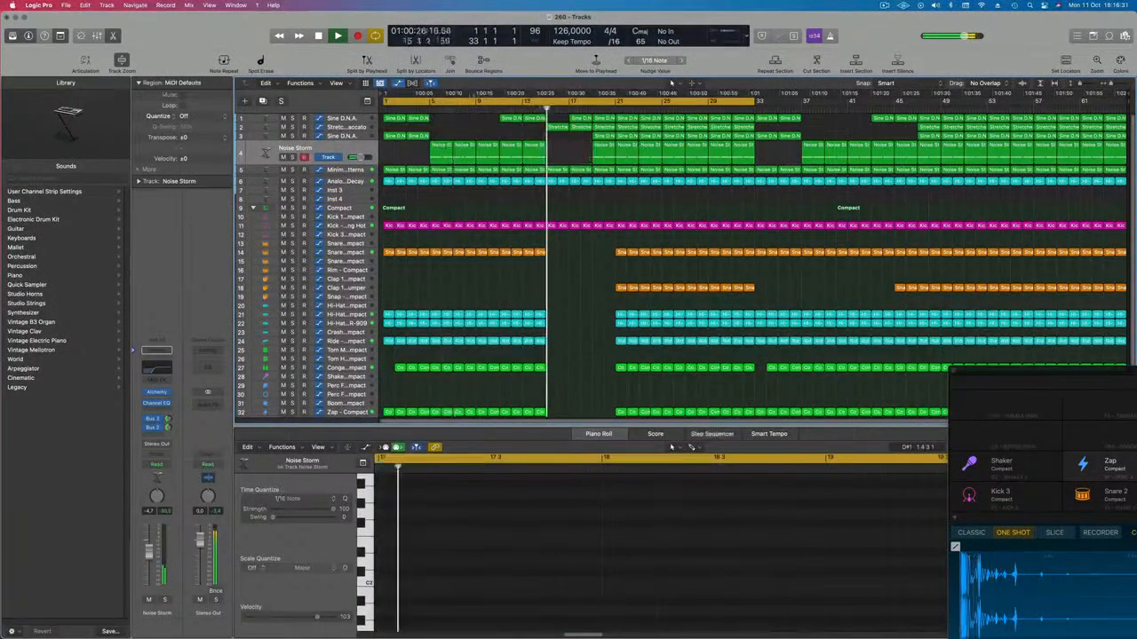
left_click_drag(388, 102, 547, 109)
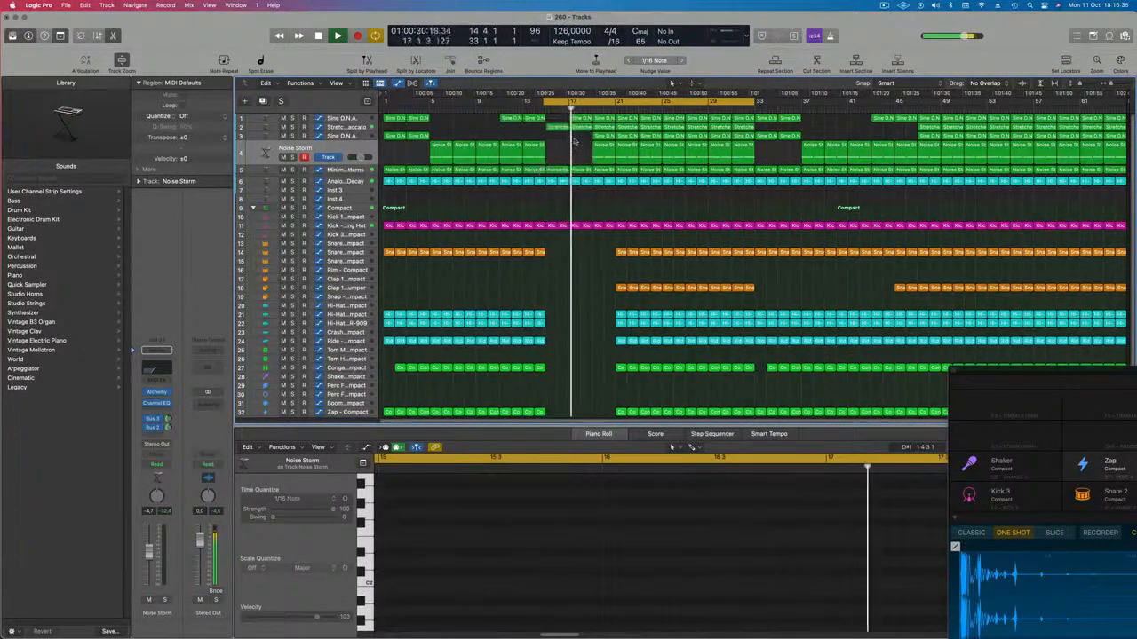
Step: Move the second Sine D.N.A. track directly beneath the first one, above Stretched Staccato
left_click(582, 120)
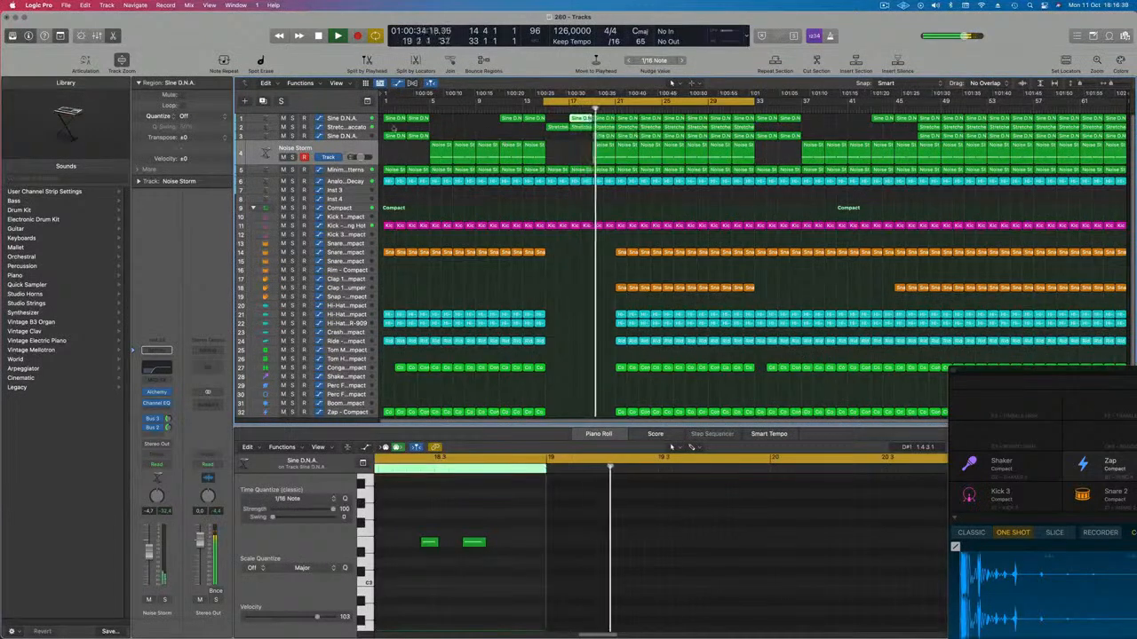
left_click(352, 128)
mouse_move(357, 151)
left_mouse_down()
mouse_move(368, 121)
mouse_move(365, 135)
left_mouse_up()
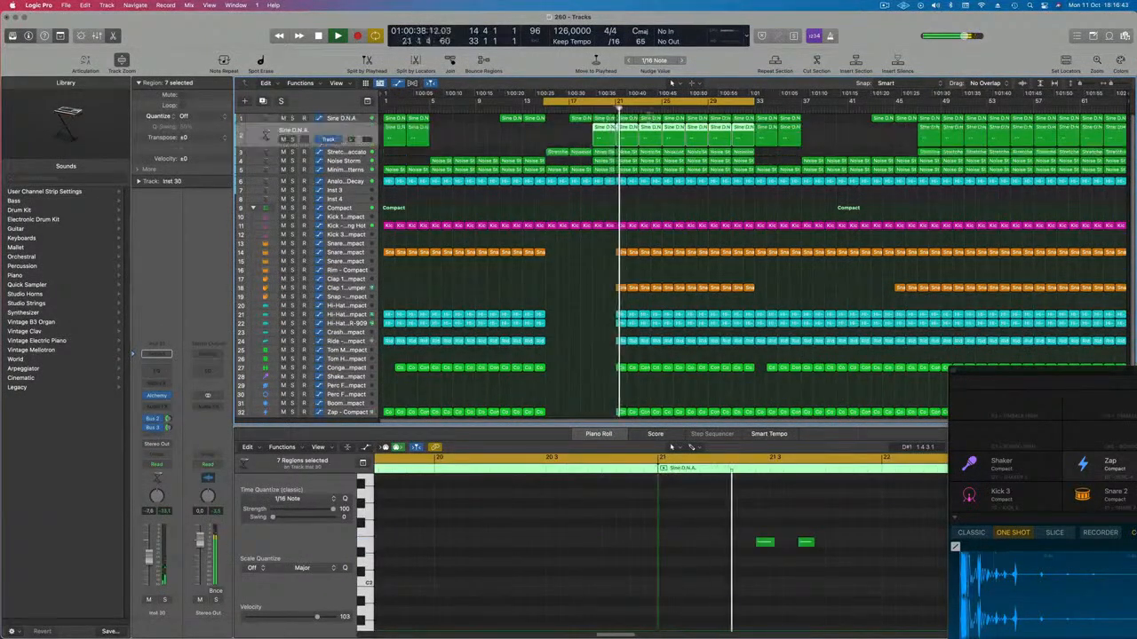
Step: Delete the Stretched Staccato regions in bars 15 to 18, keeping the Sine D.N.A. track
key("space")
left_click(561, 152)
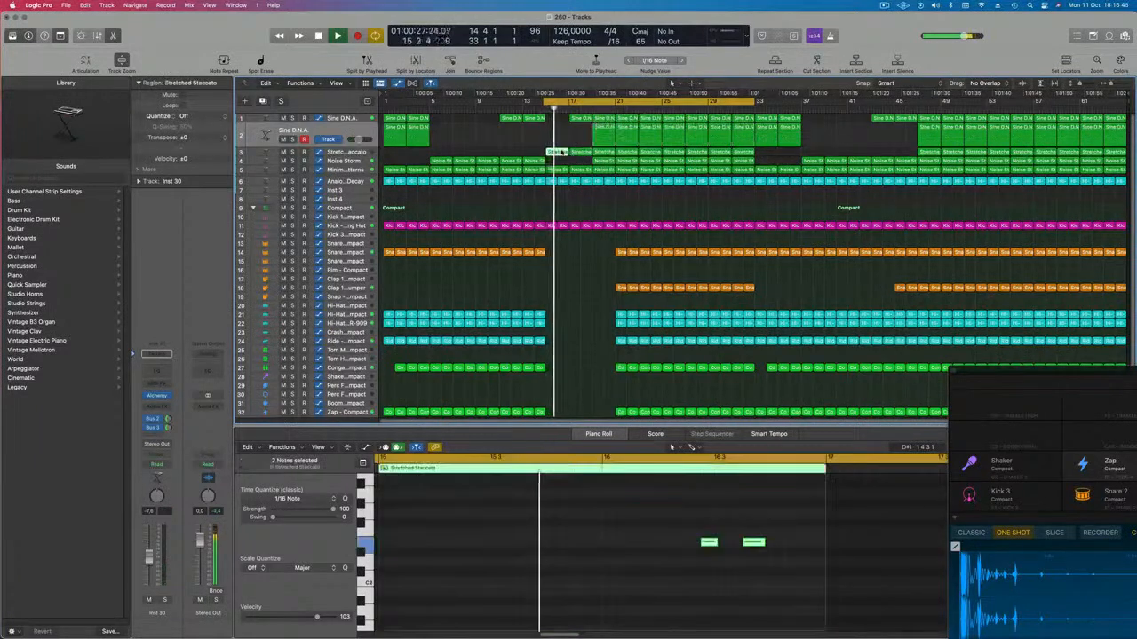
key("BackSpace")
key("BackSpace")
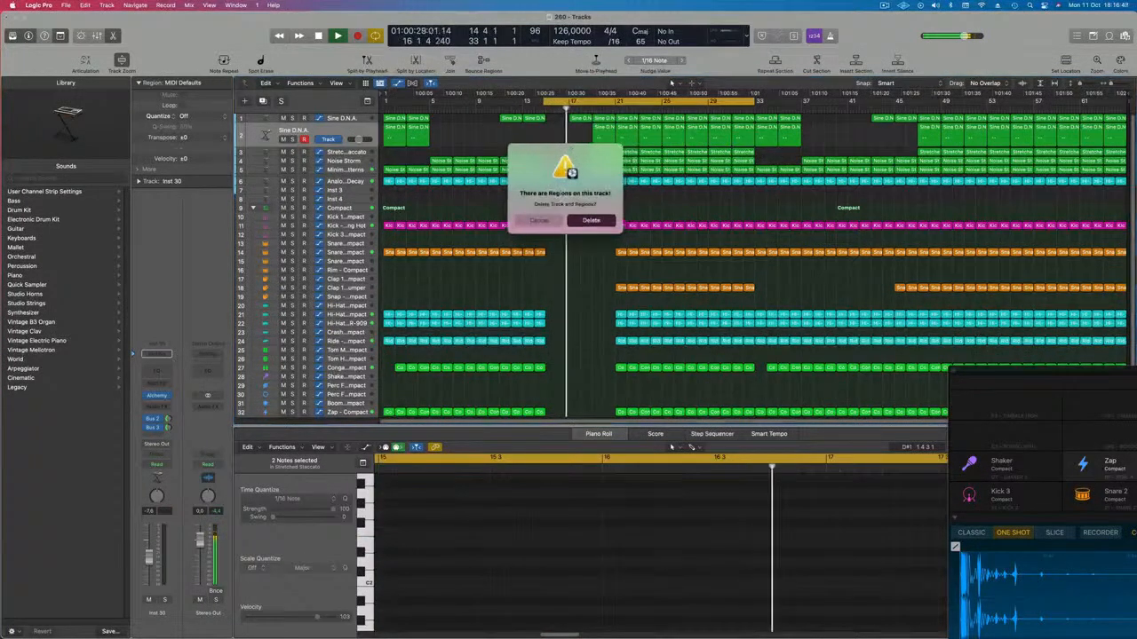
left_click(541, 221)
left_click(586, 154)
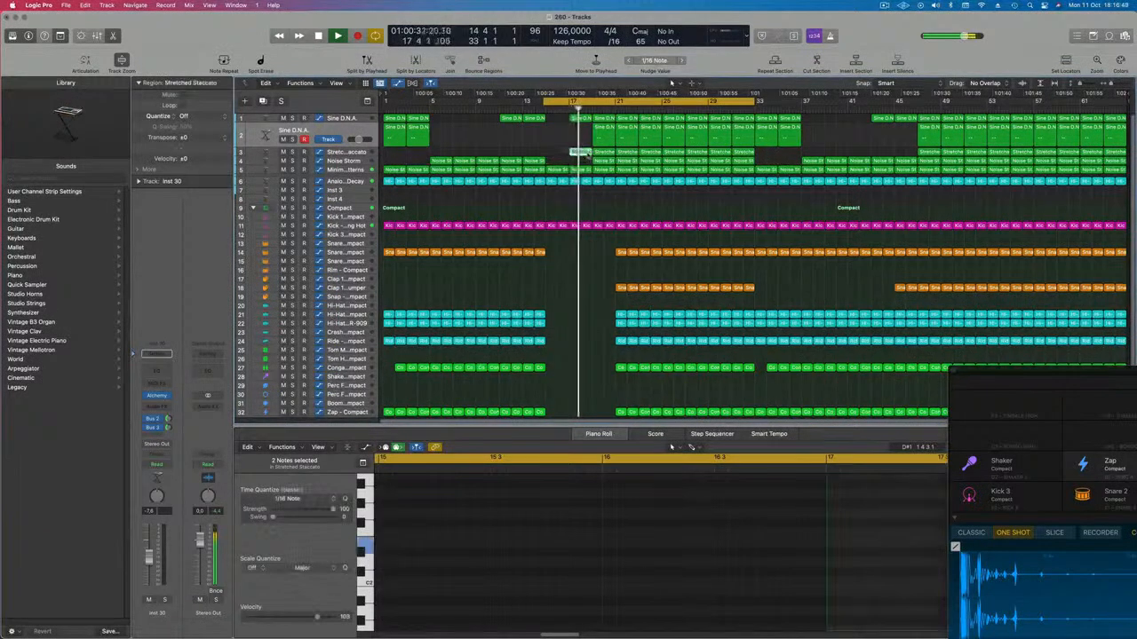
key("BackSpace")
Step: Delete the Stretched Staccato and Noise Storm regions in bars 19 to 24 and replay the cycle
left_click_drag(613, 154, 656, 163)
key("BackSpace")
key("space")
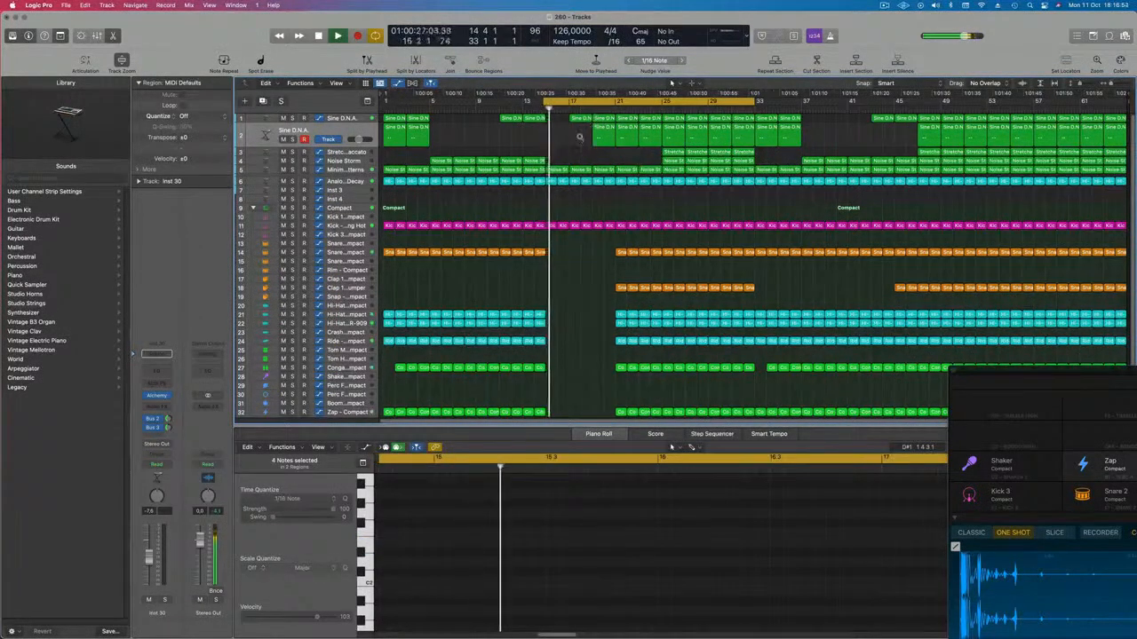
Step: Align the start of the cycle range exactly with bar 15
left_click(577, 138, "ctrl+alt")
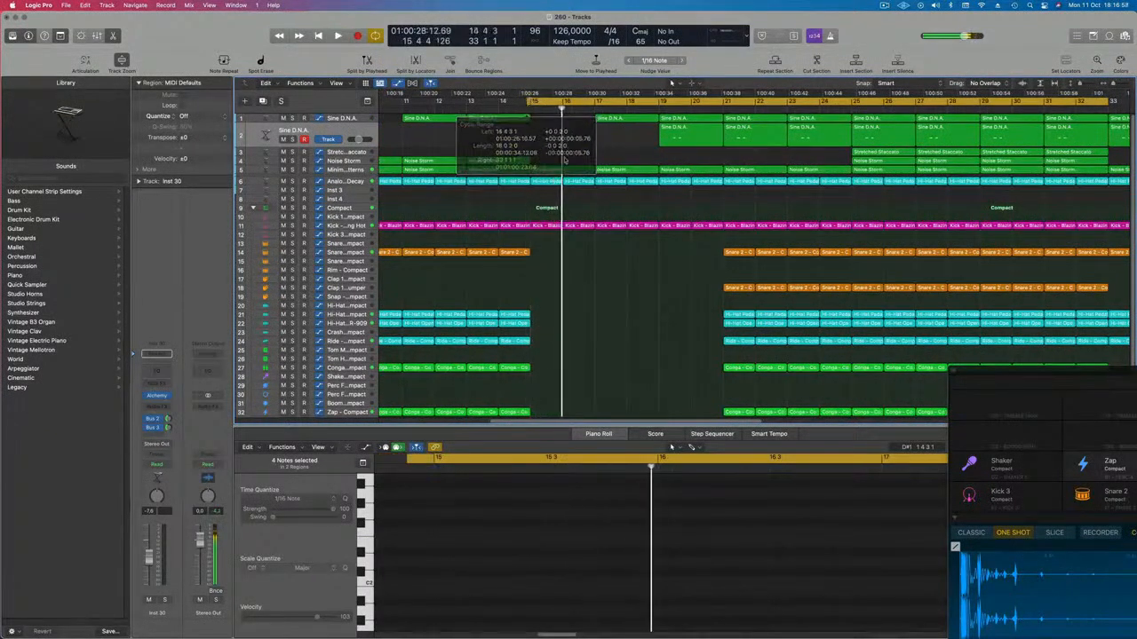
scroll(593, 156, "down", 3)
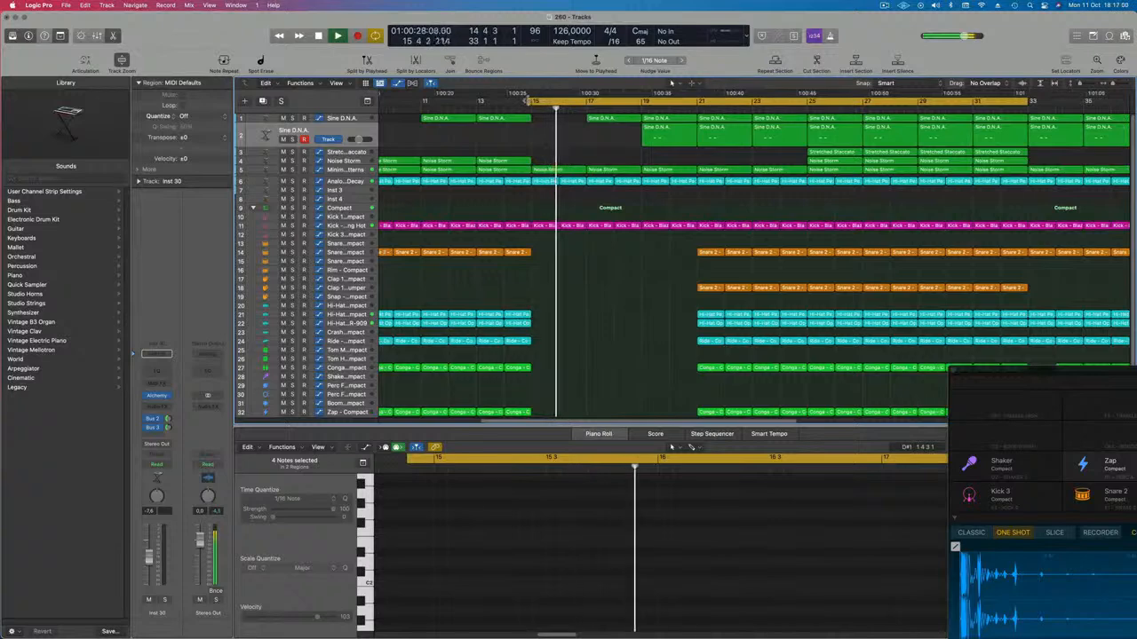
left_click_drag(526, 100, 532, 101)
scroll(501, 173, "down", 5)
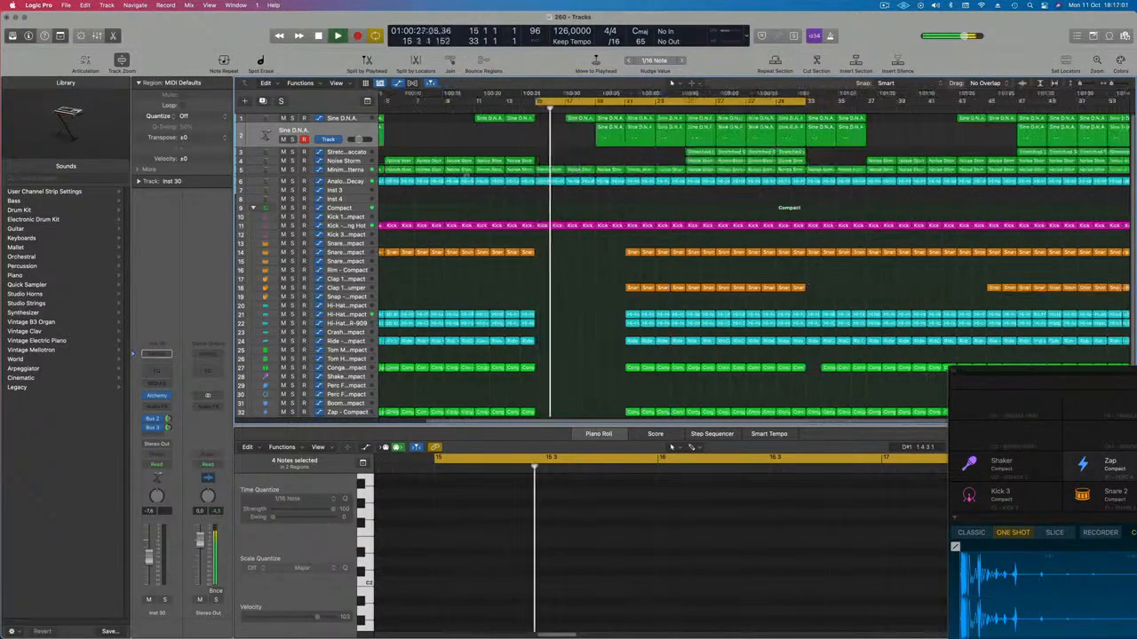
scroll(420, 194, "down", 3)
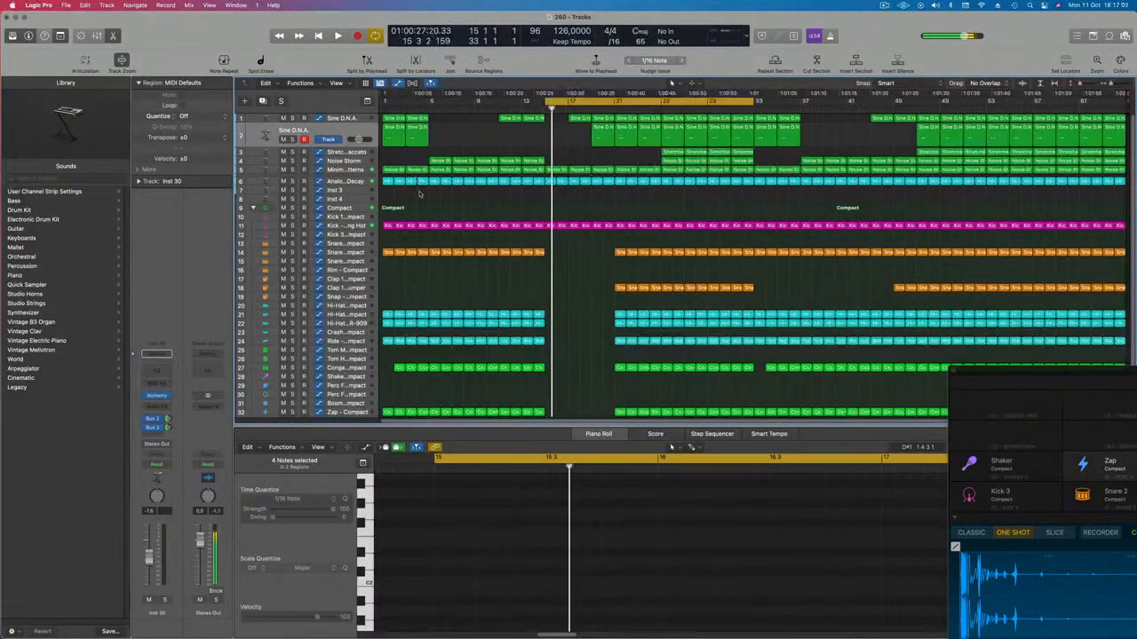
Step: Automate the Minimal Acid Patterns Alchemy low pass from 100 % at bar 15 down to about 22.6 % at bar 19
left_click(344, 171)
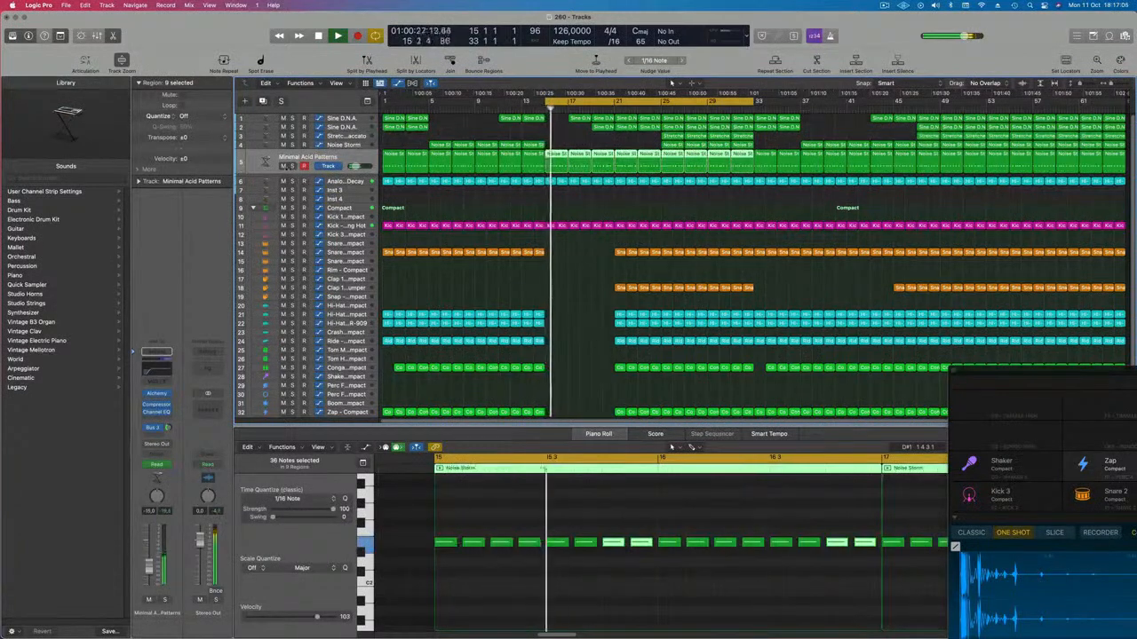
left_click_drag(293, 175, 297, 255)
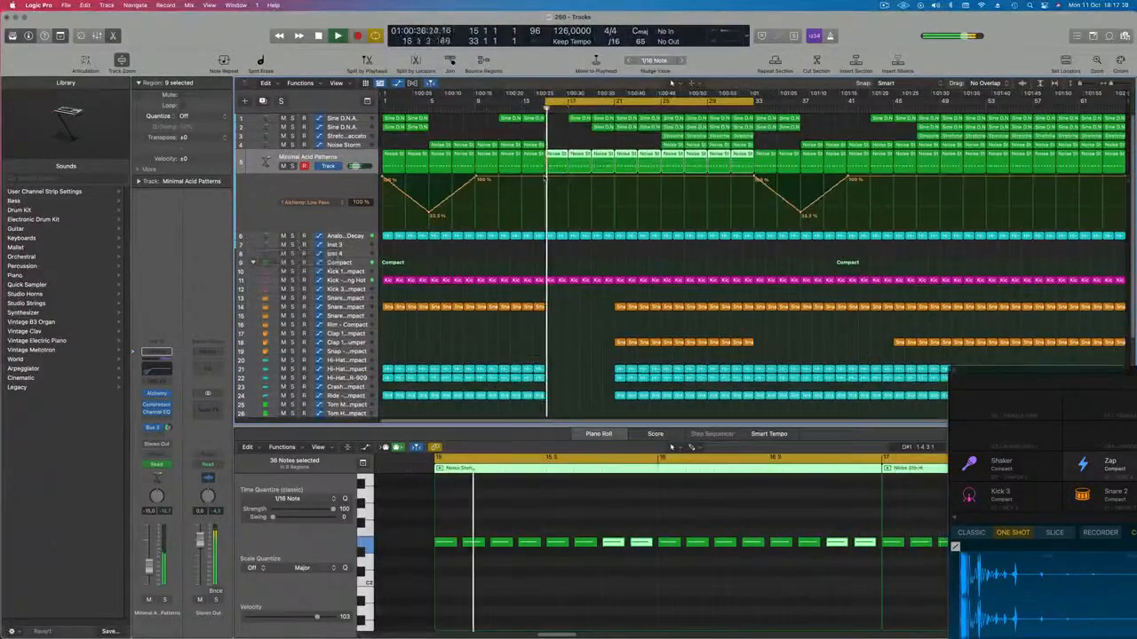
left_click(548, 180)
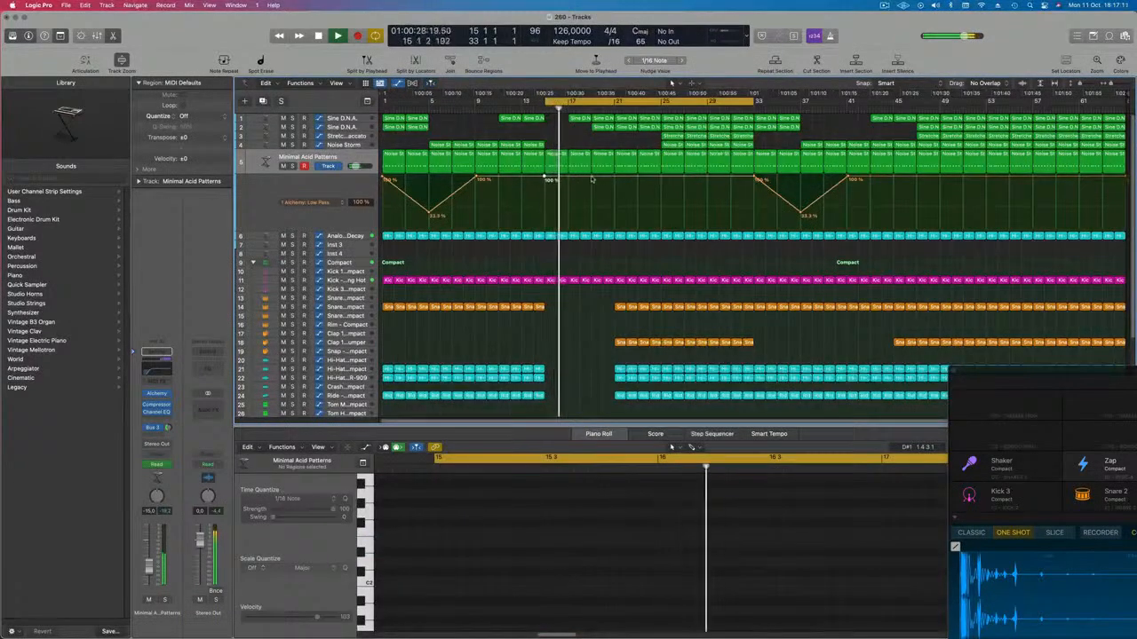
left_click_drag(592, 176, 595, 222)
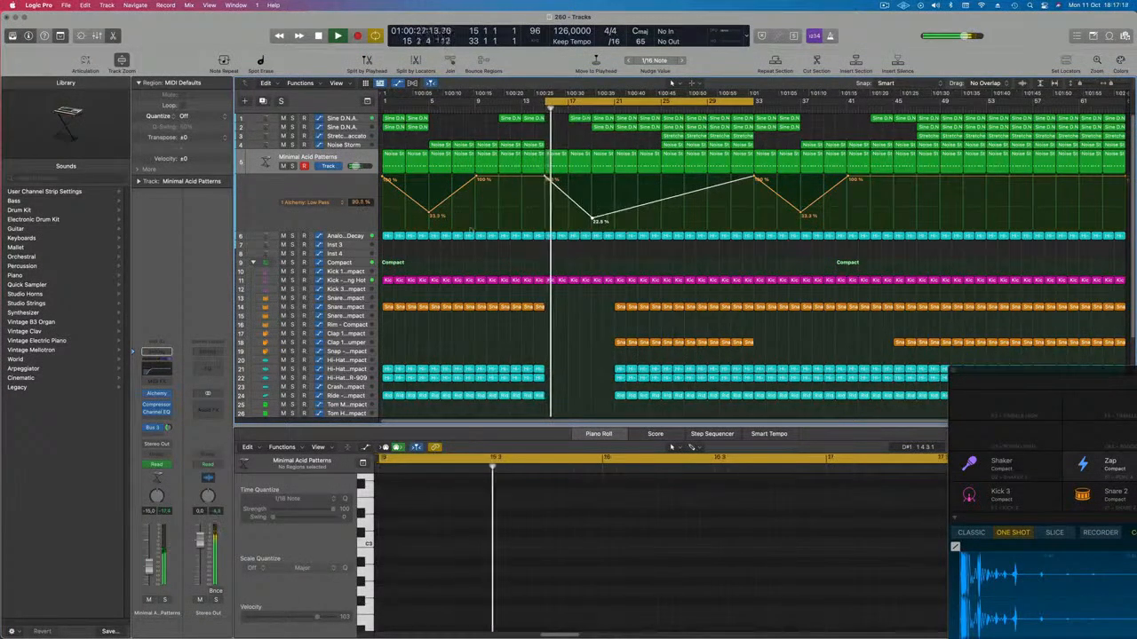
Step: Add a High Cut Frequency automation lane to Minimal Acid Patterns with 20000 Hz points at bars 15 and 19
left_click(266, 222)
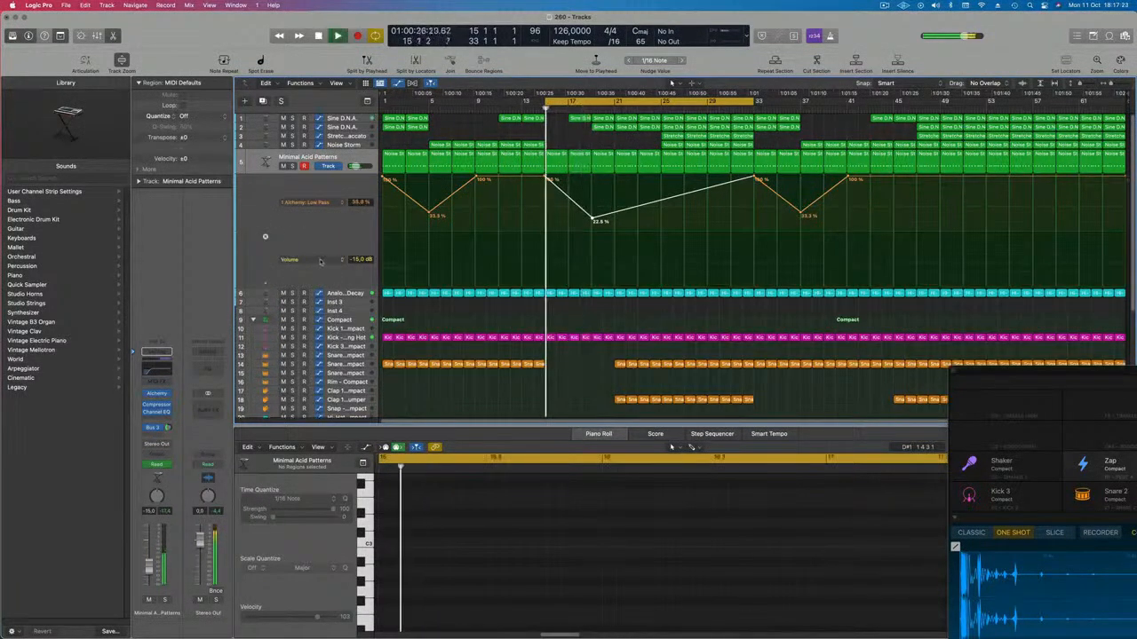
left_click(291, 260)
left_click(365, 394)
left_click(545, 234)
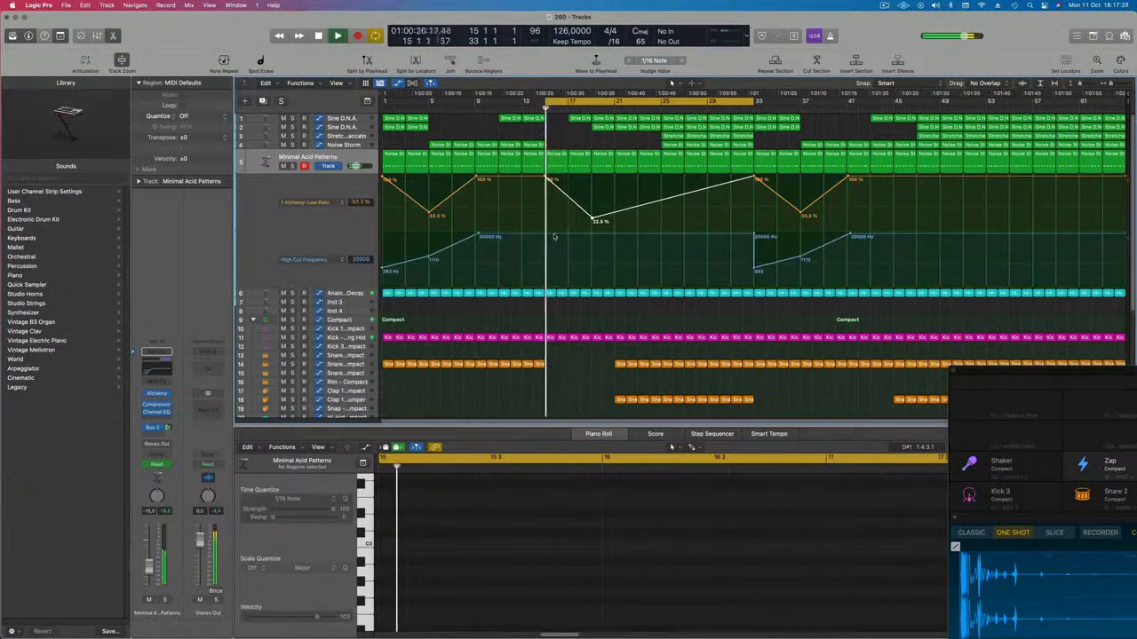
mouse_move(590, 238)
left_mouse_down()
mouse_move(590, 271)
mouse_move(591, 235)
left_mouse_up()
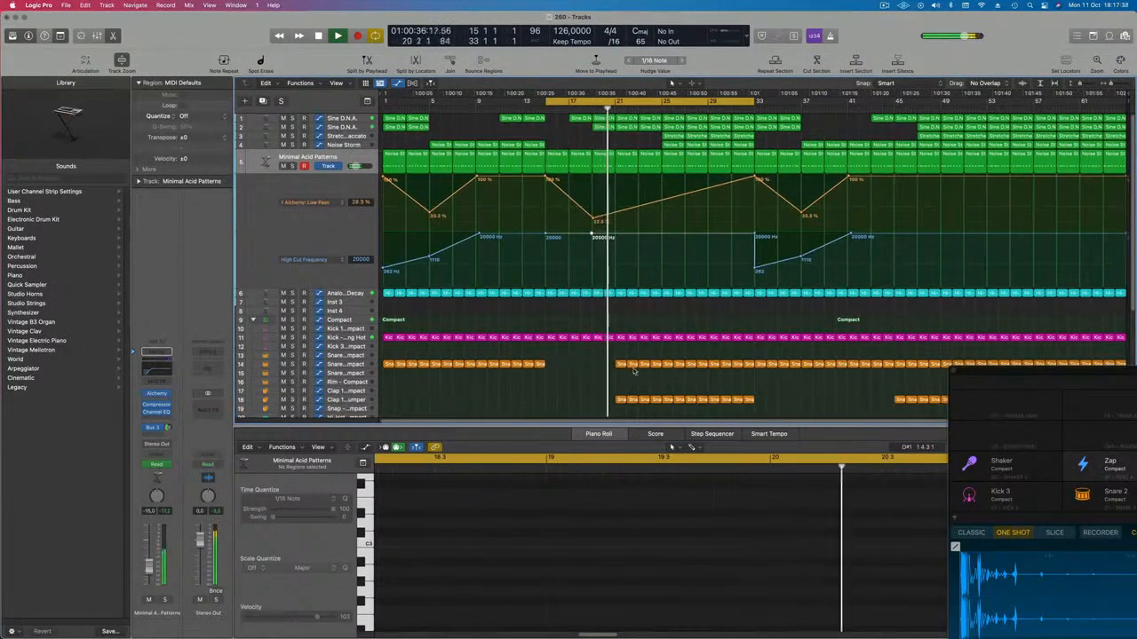
scroll(631, 335, "down", 5)
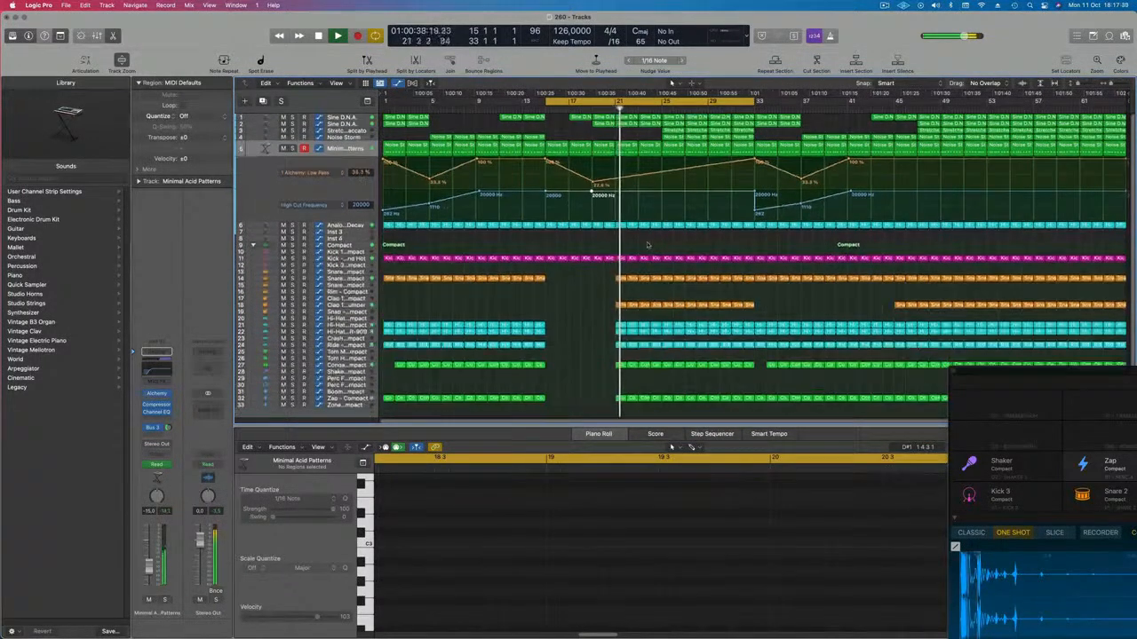
Step: Copy the Hi-Hat Open region at bar 21 onto the Crash - Compact track and delete all its notes except the first
scroll(664, 249, "up", 1)
scroll(664, 249, "down", 2)
key("space")
key("space")
scroll(664, 252, "down", 5)
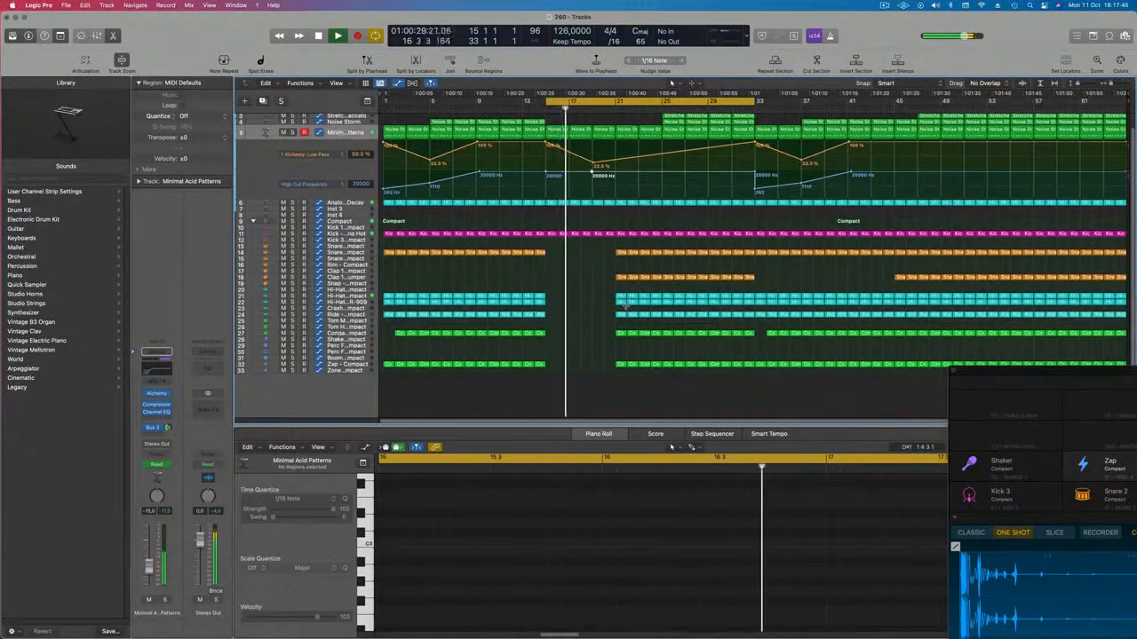
left_click(621, 303)
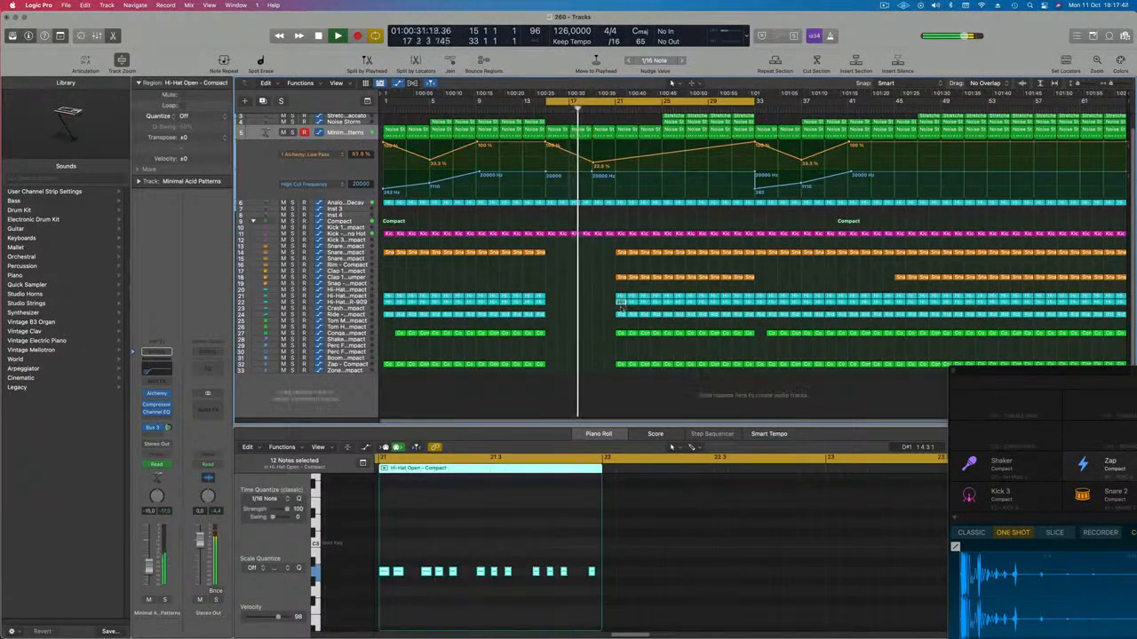
left_click_drag(621, 303, 623, 315)
left_click_drag(403, 561, 595, 585)
key("Delete")
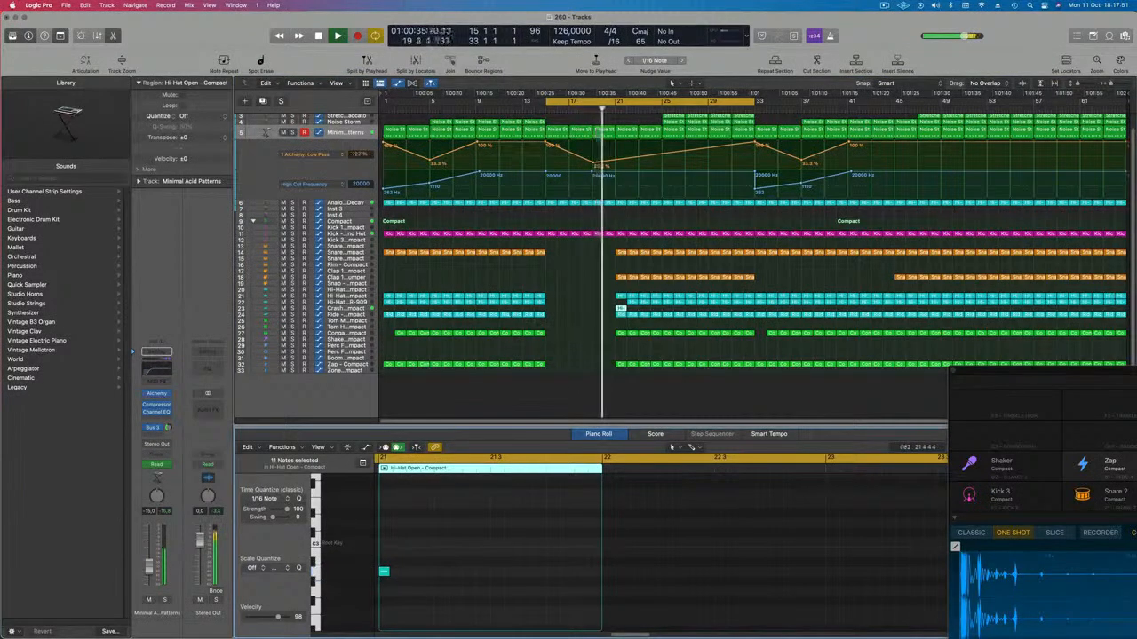
left_click_drag(629, 304, 621, 307)
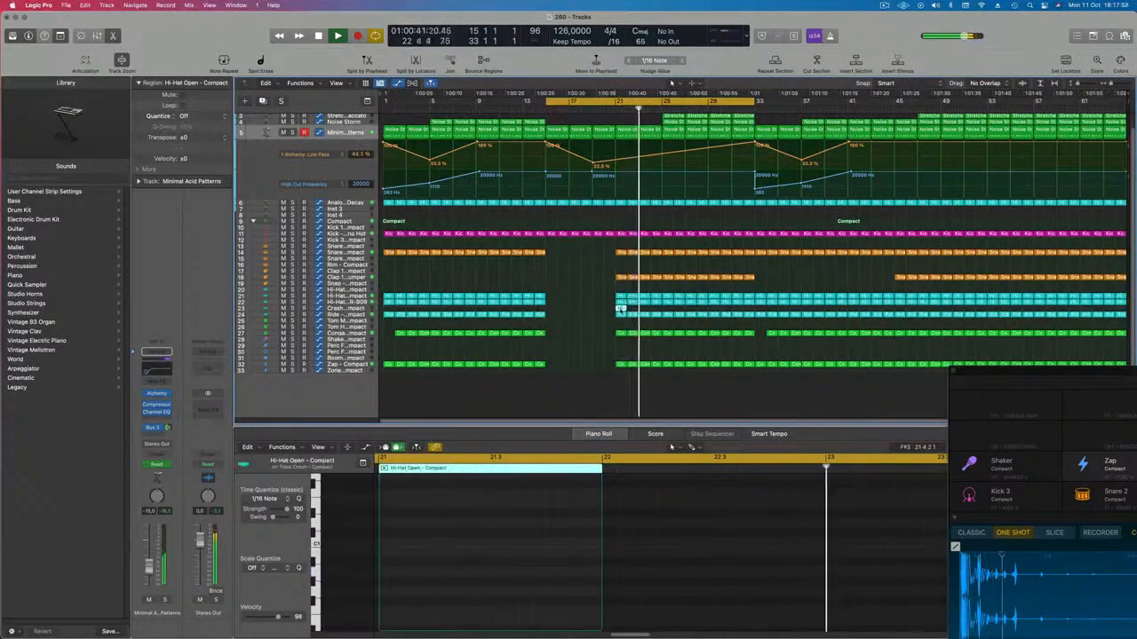
Step: Select the Crash - Compact track and replay the transition into bar 21 to check the crash hit
left_click(344, 309)
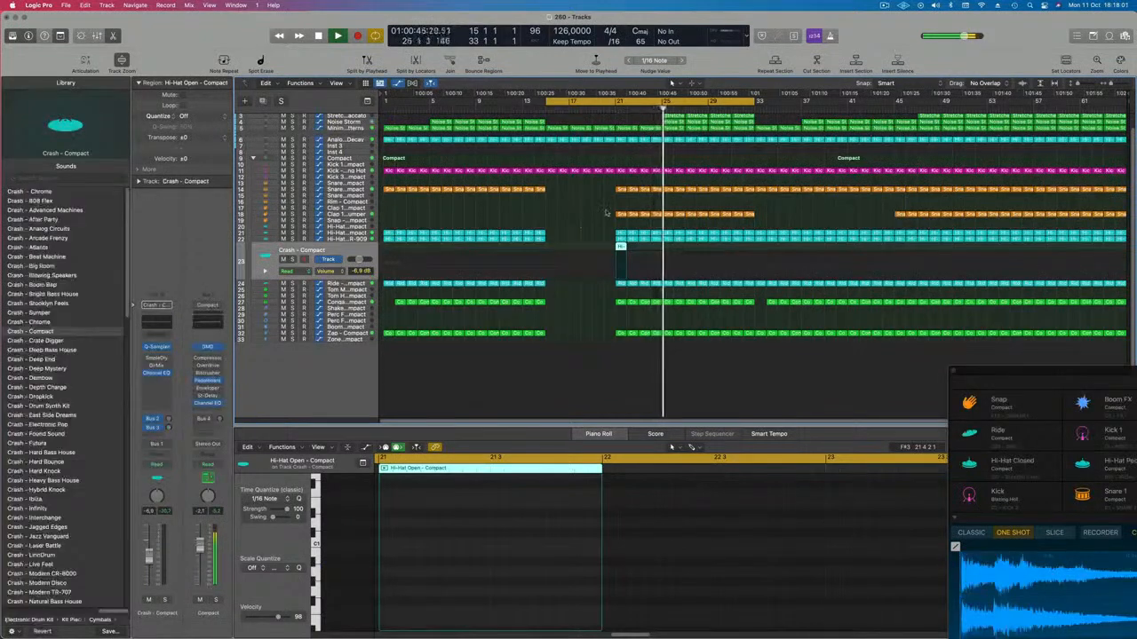
scroll(542, 165, "up", 1)
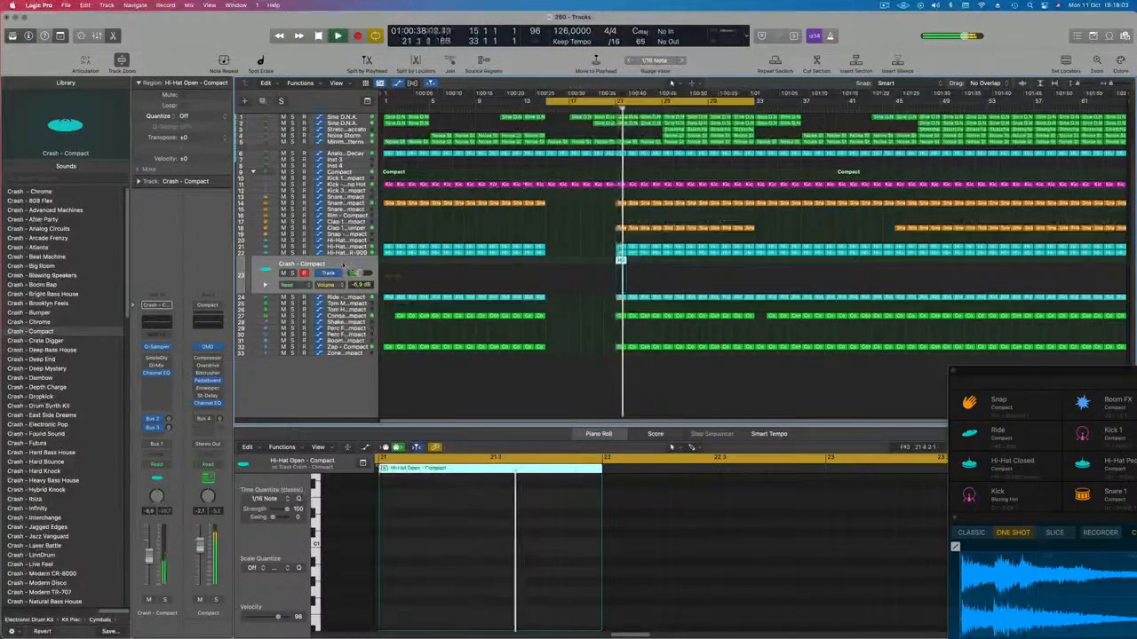
key("space")
key("space")
left_click(612, 108)
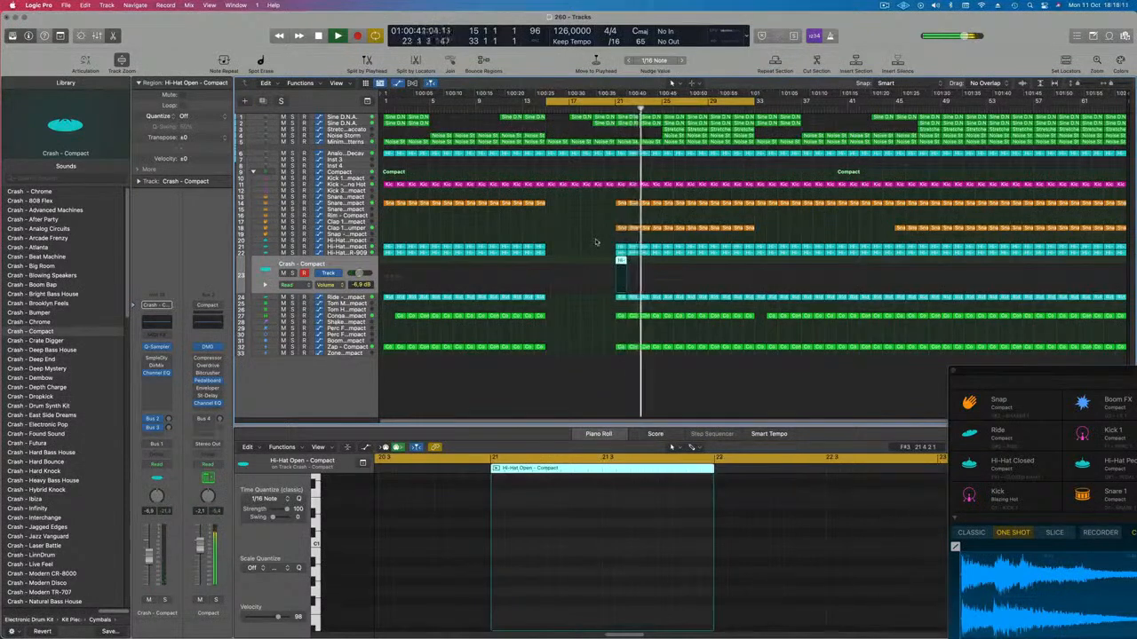
key("space")
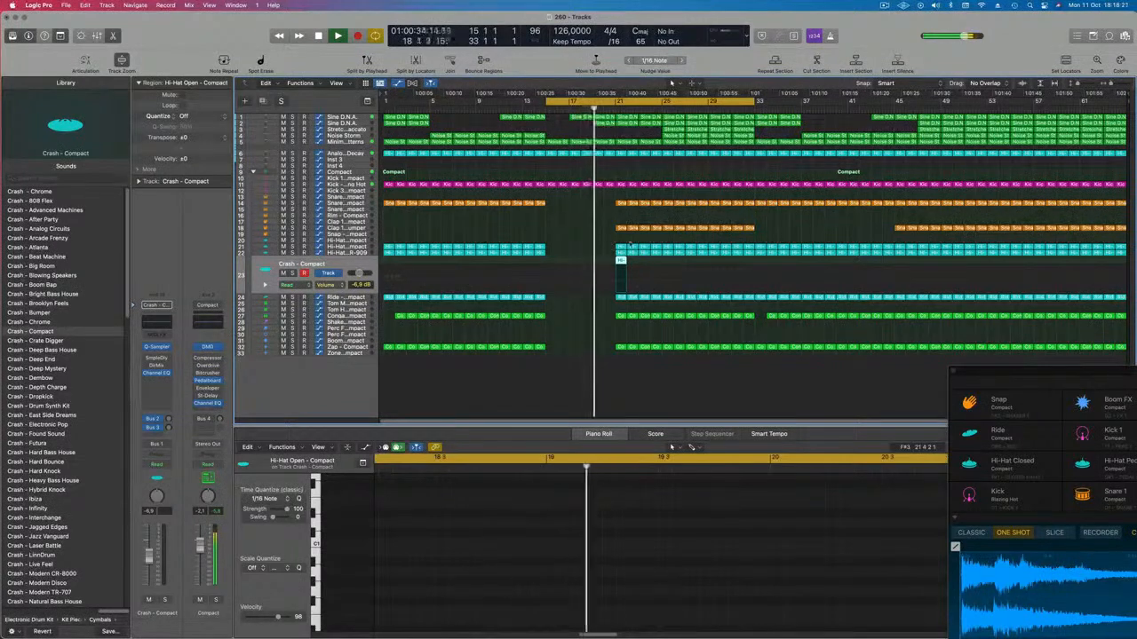
Step: Delete the track 6 synth regions in bars 21 to 24 and the Kick - Blazing Hot regions in bars 23 and 24
left_click(635, 163)
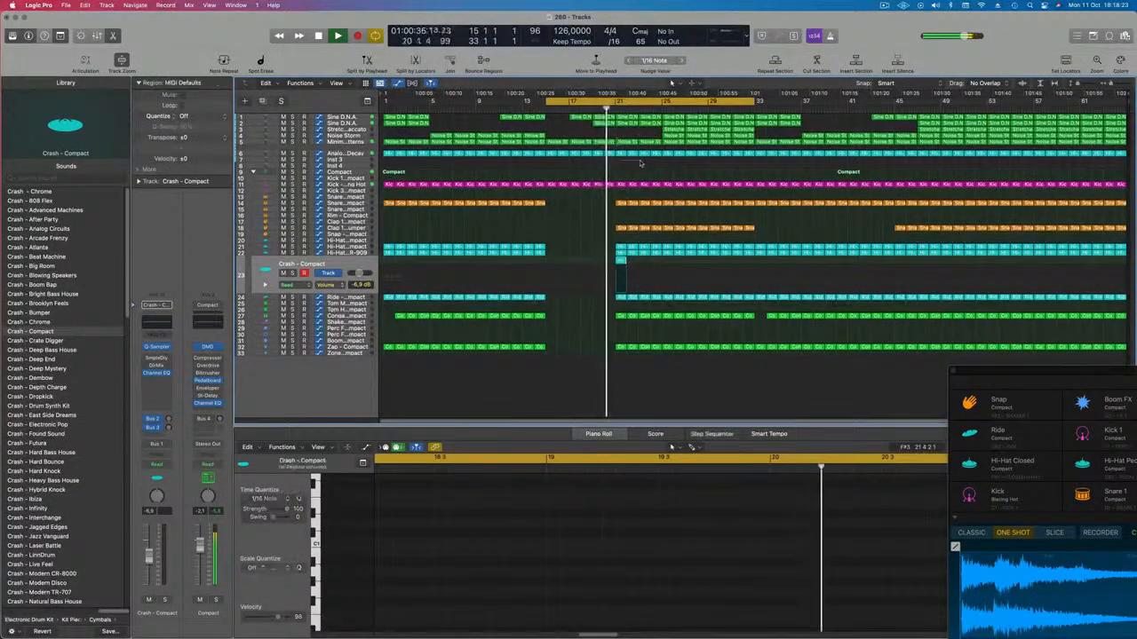
left_click_drag(658, 157, 662, 156)
key("Delete")
left_click(605, 108)
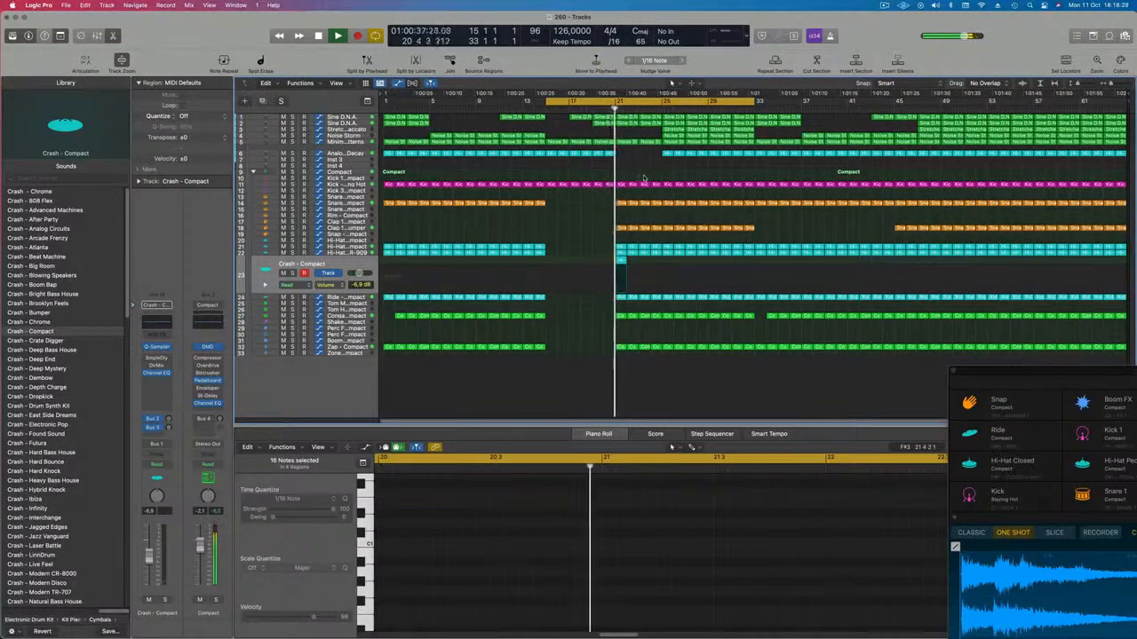
left_click_drag(643, 179, 655, 193)
key("Delete")
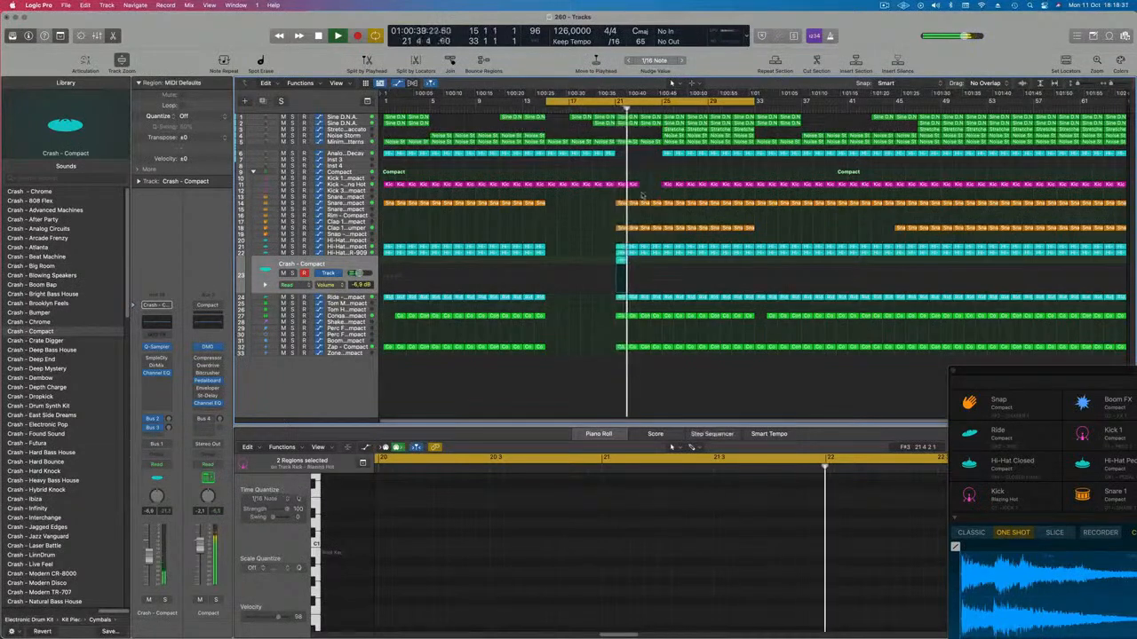
Step: Copy the crash region from bar 21 to bar 25 on the Crash - Compact track
left_click(645, 203)
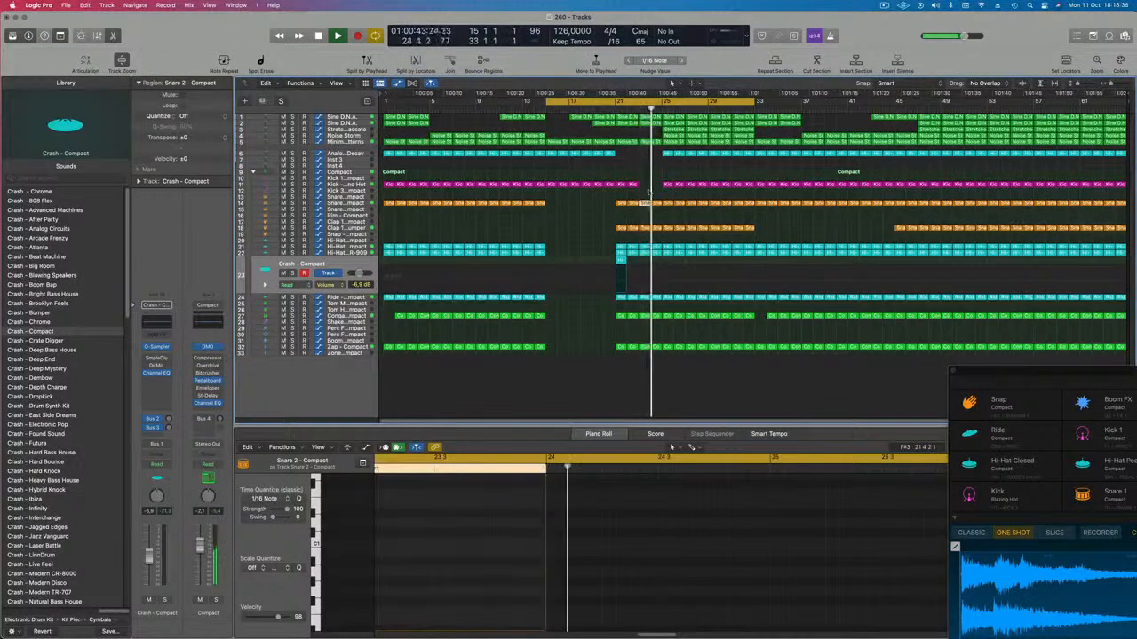
left_click(621, 259)
left_click_drag(621, 259, 667, 260)
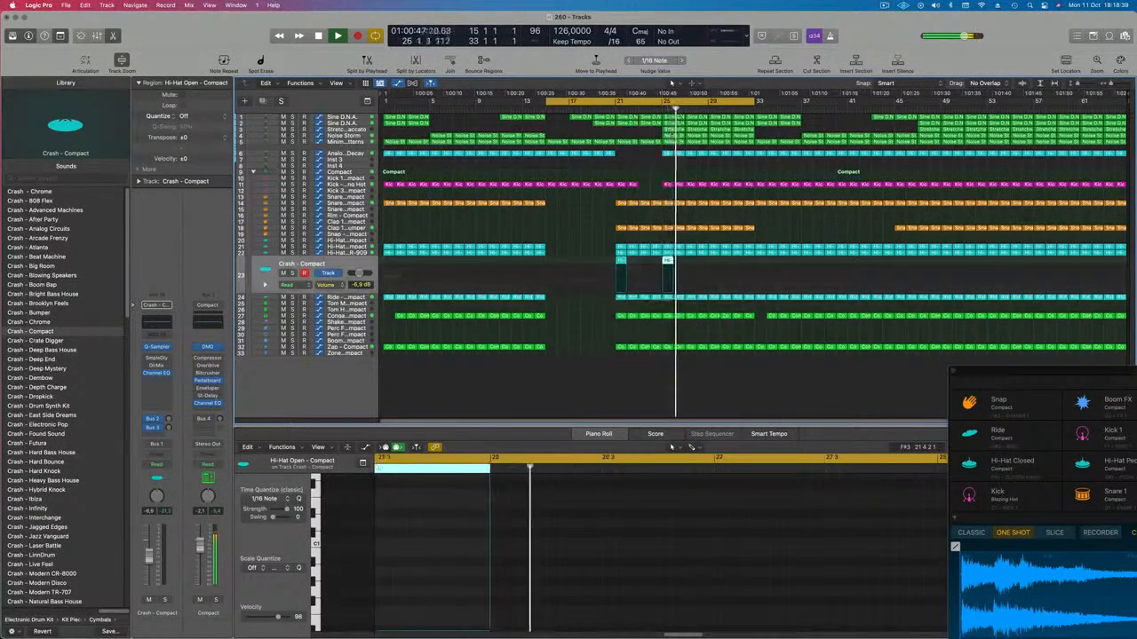
Step: Delete the Noise Storm regions in bars 25 to 28 and extend the cycle range's start back to bar 1
left_click(673, 134)
key("Delete")
left_click(696, 135)
key("Delete")
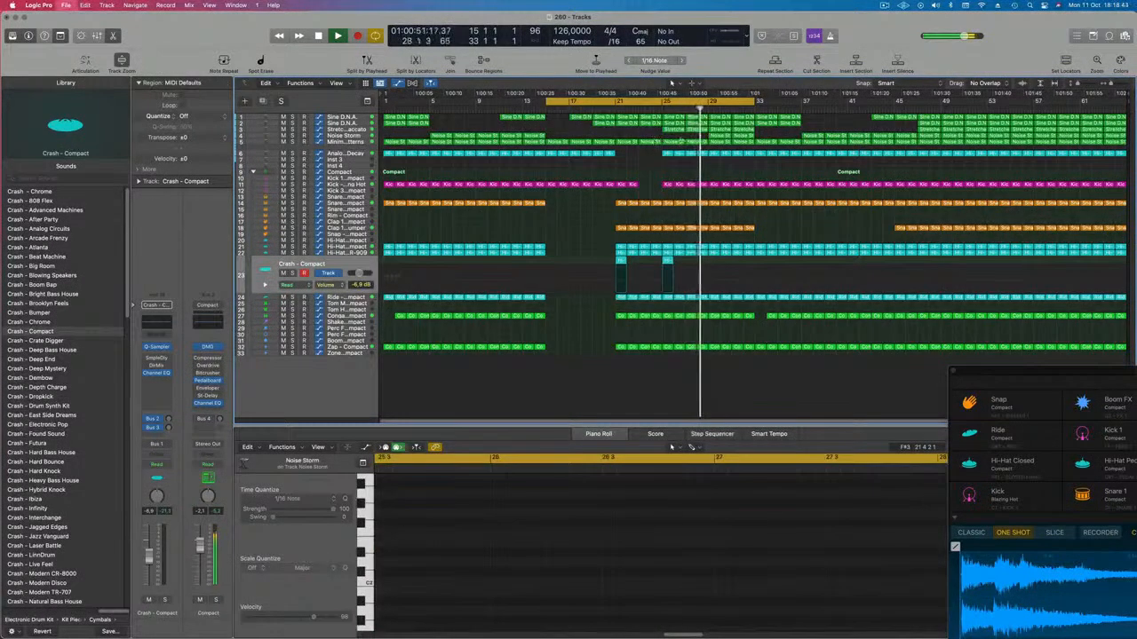
left_click_drag(548, 102, 384, 102)
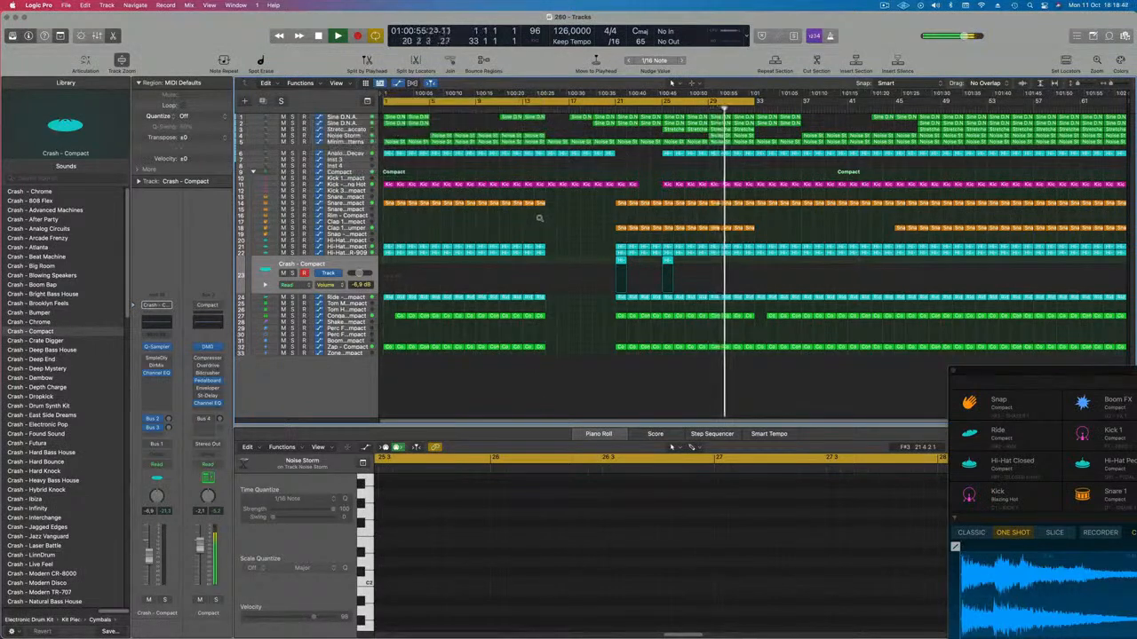